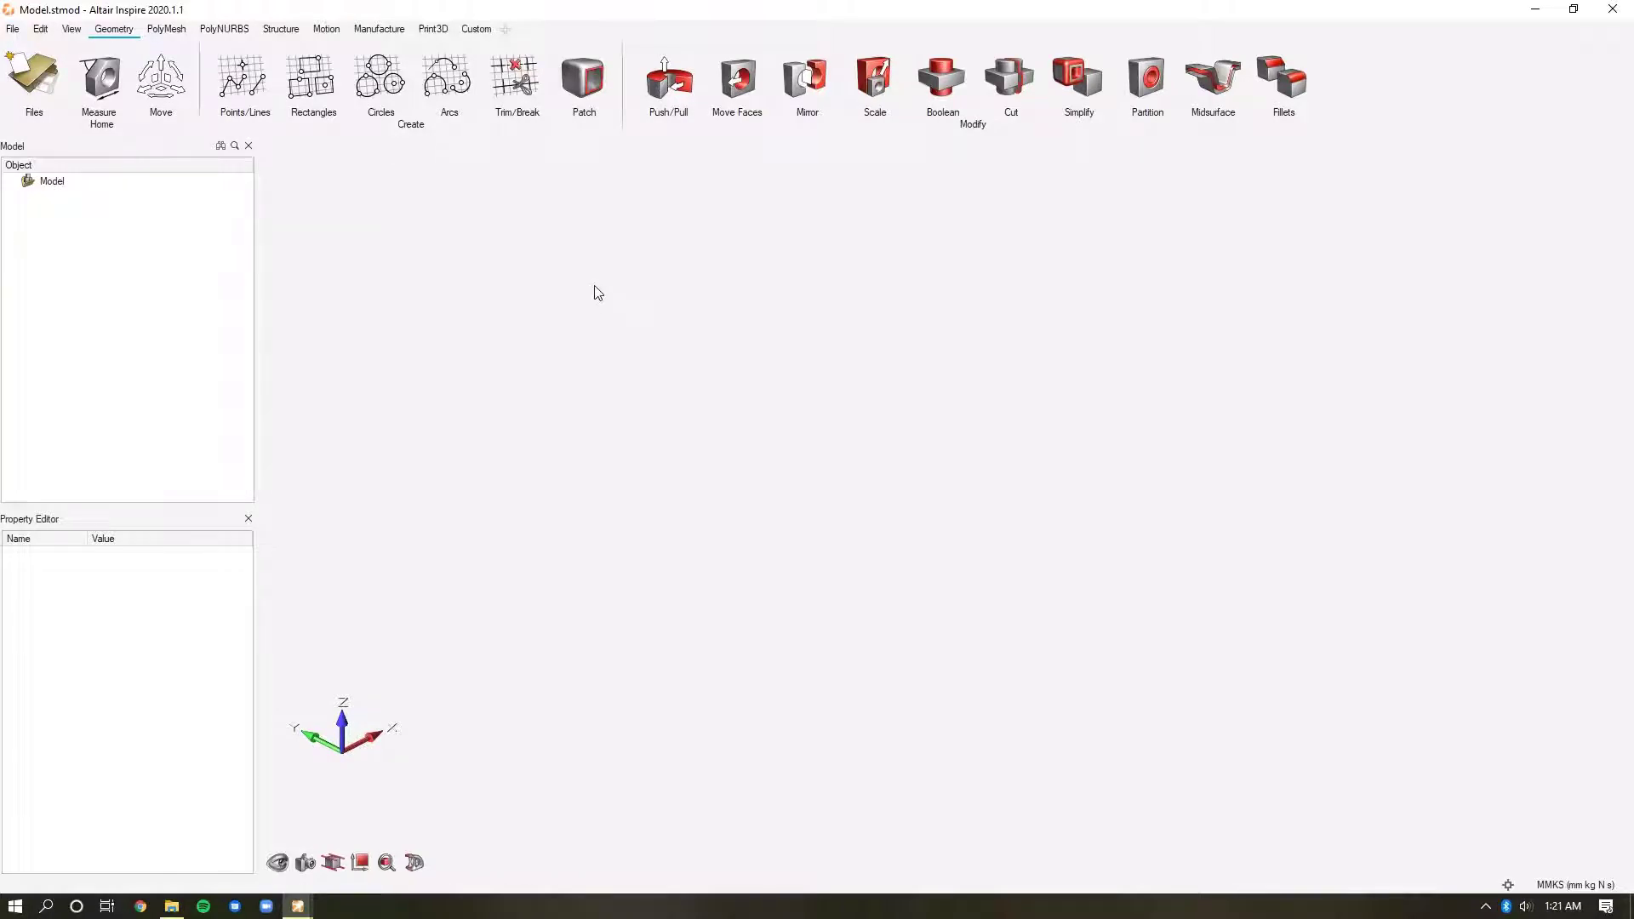
Open BRAKE_ROTOR_CAD.x_t and orbit the rotor disc to an oblique view.
click(70, 30)
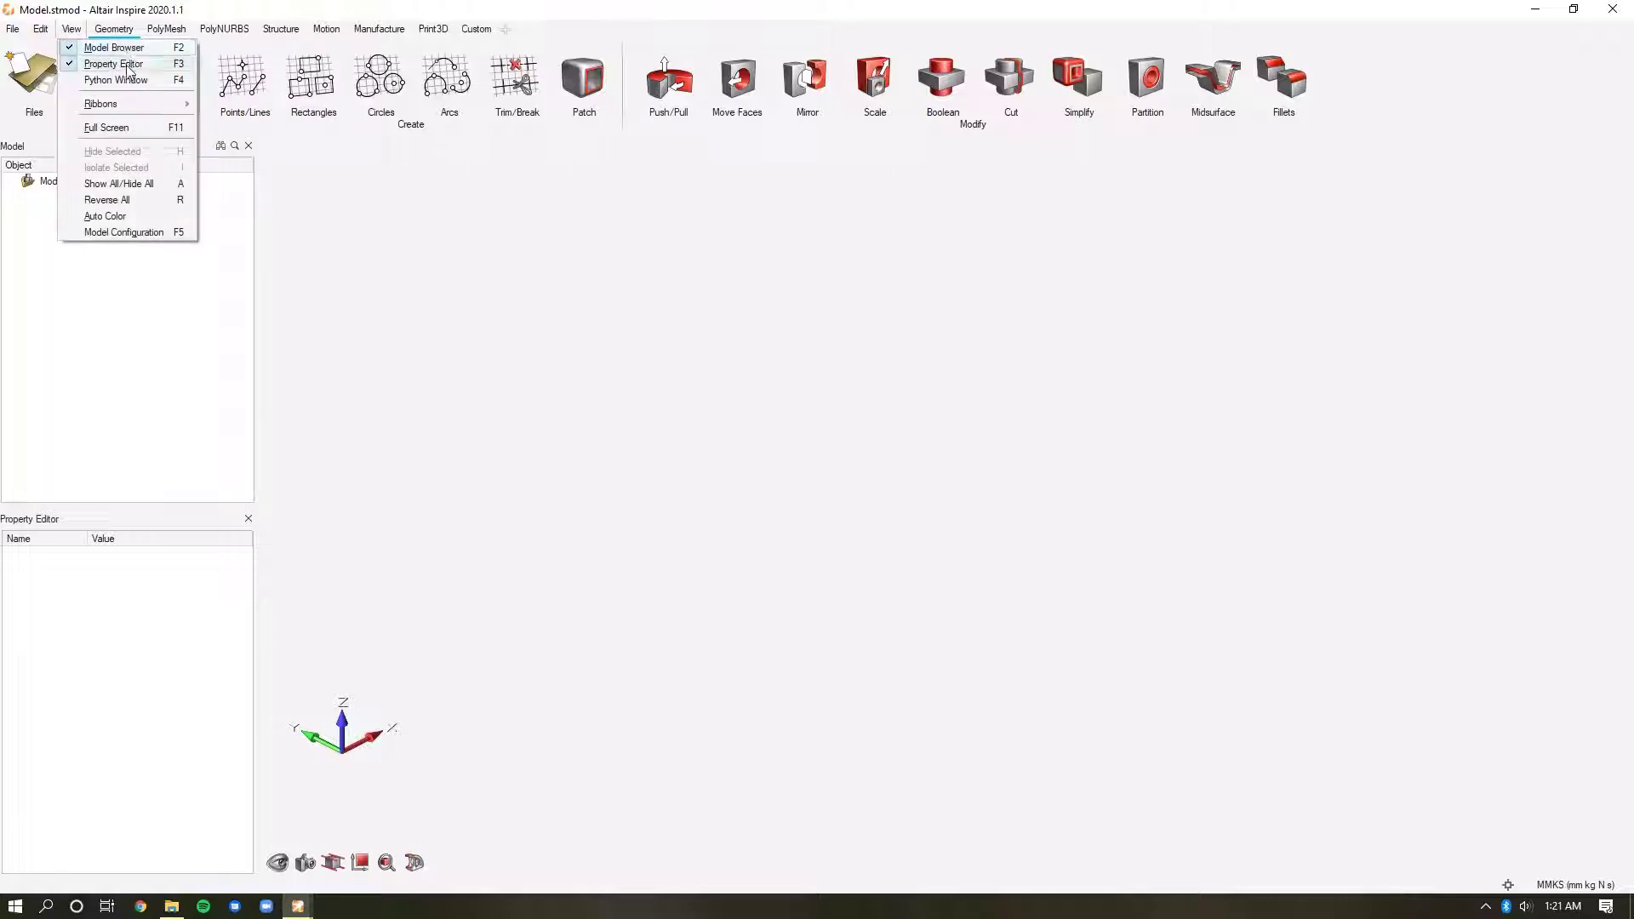
click(443, 316)
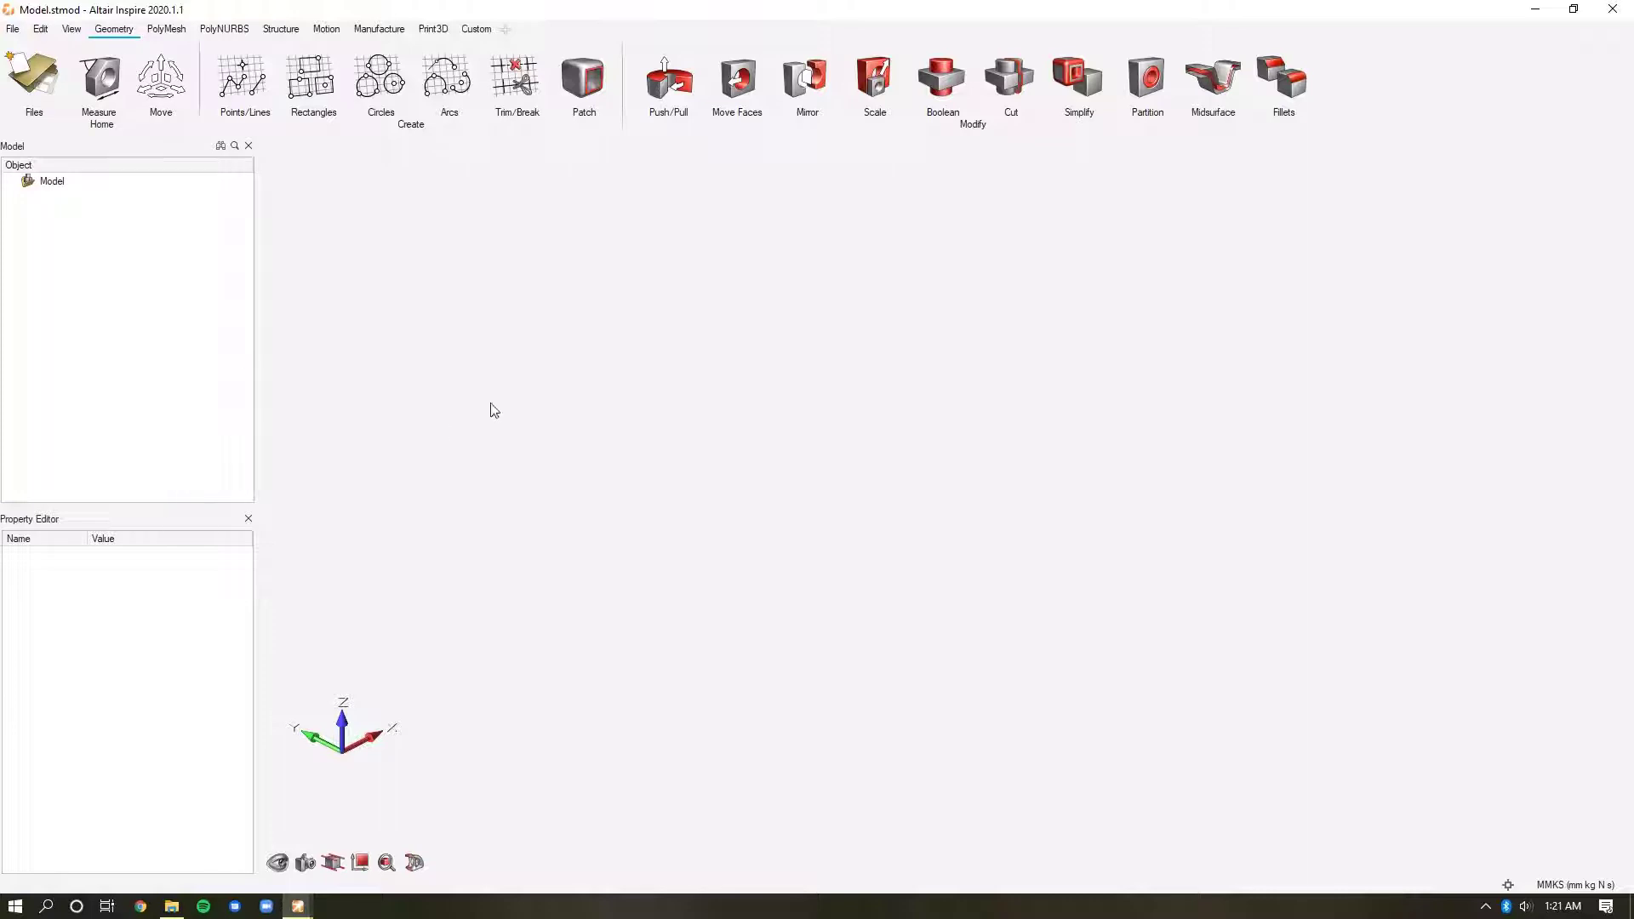
click(34, 78)
double_click(199, 166)
right_drag(511, 412, 563, 418)
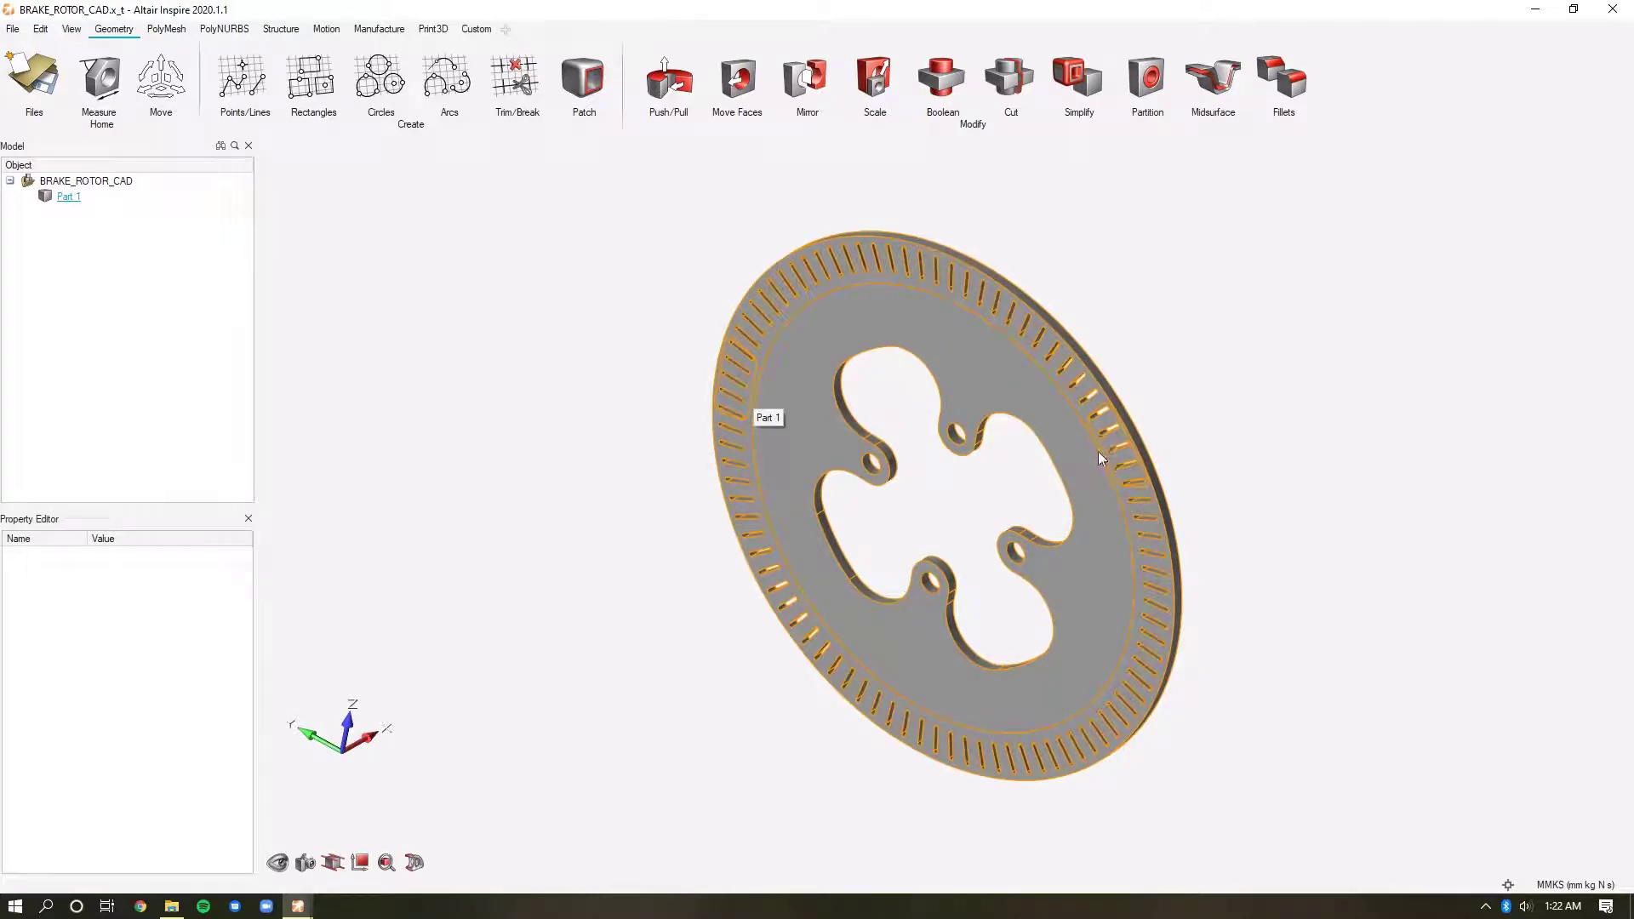
right_drag(998, 411, 1367, 503)
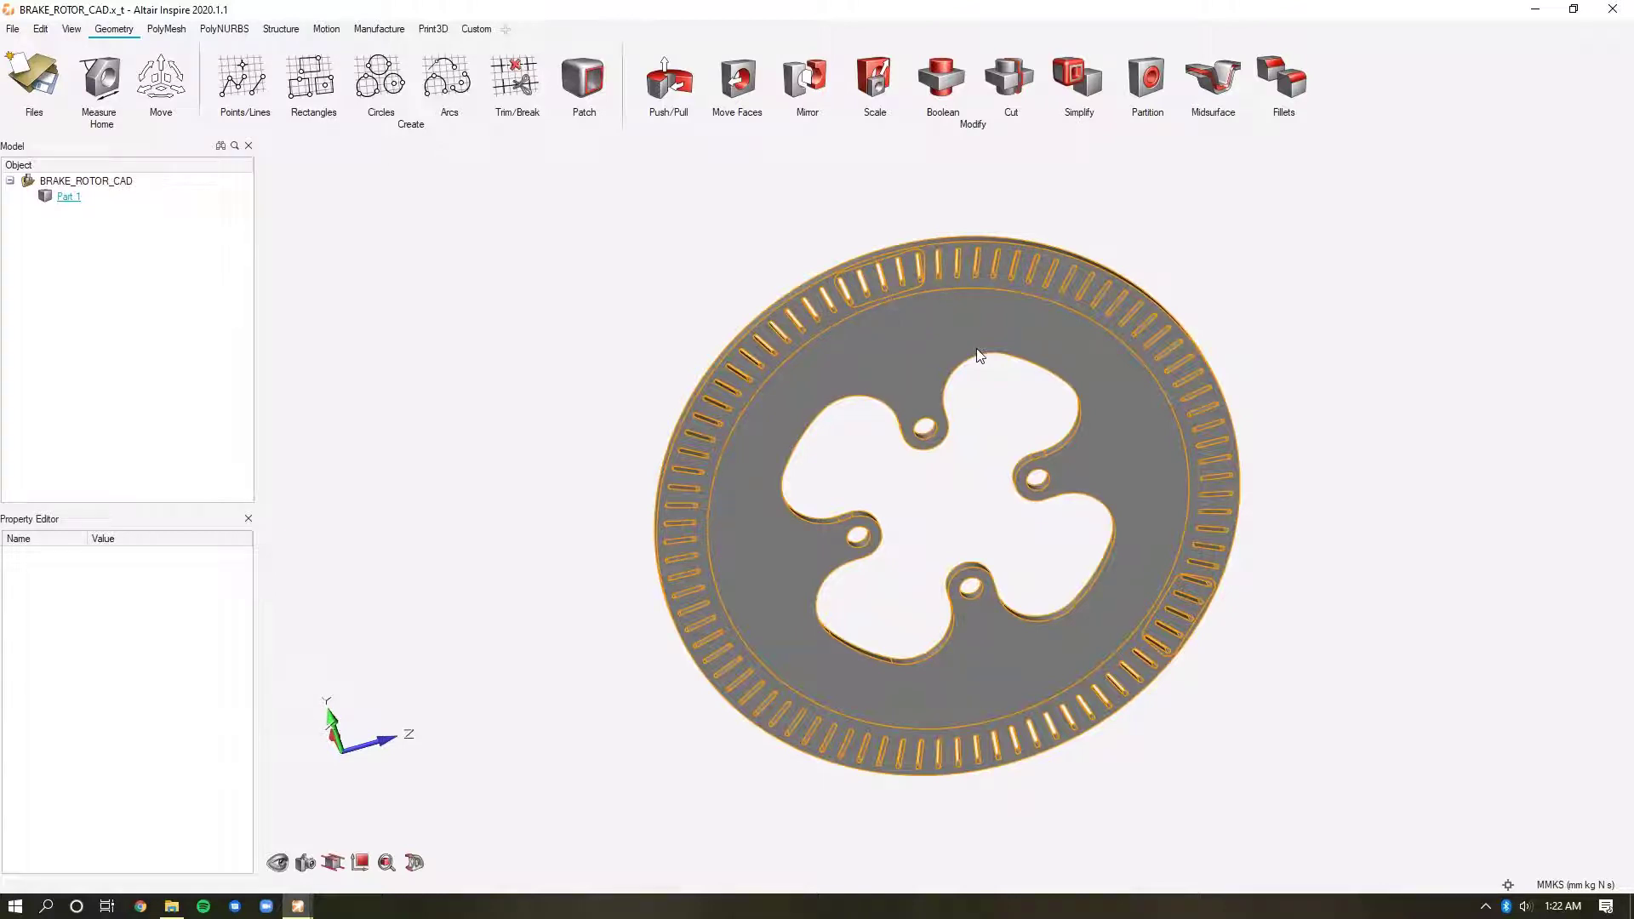
right_drag(985, 346, 1159, 520)
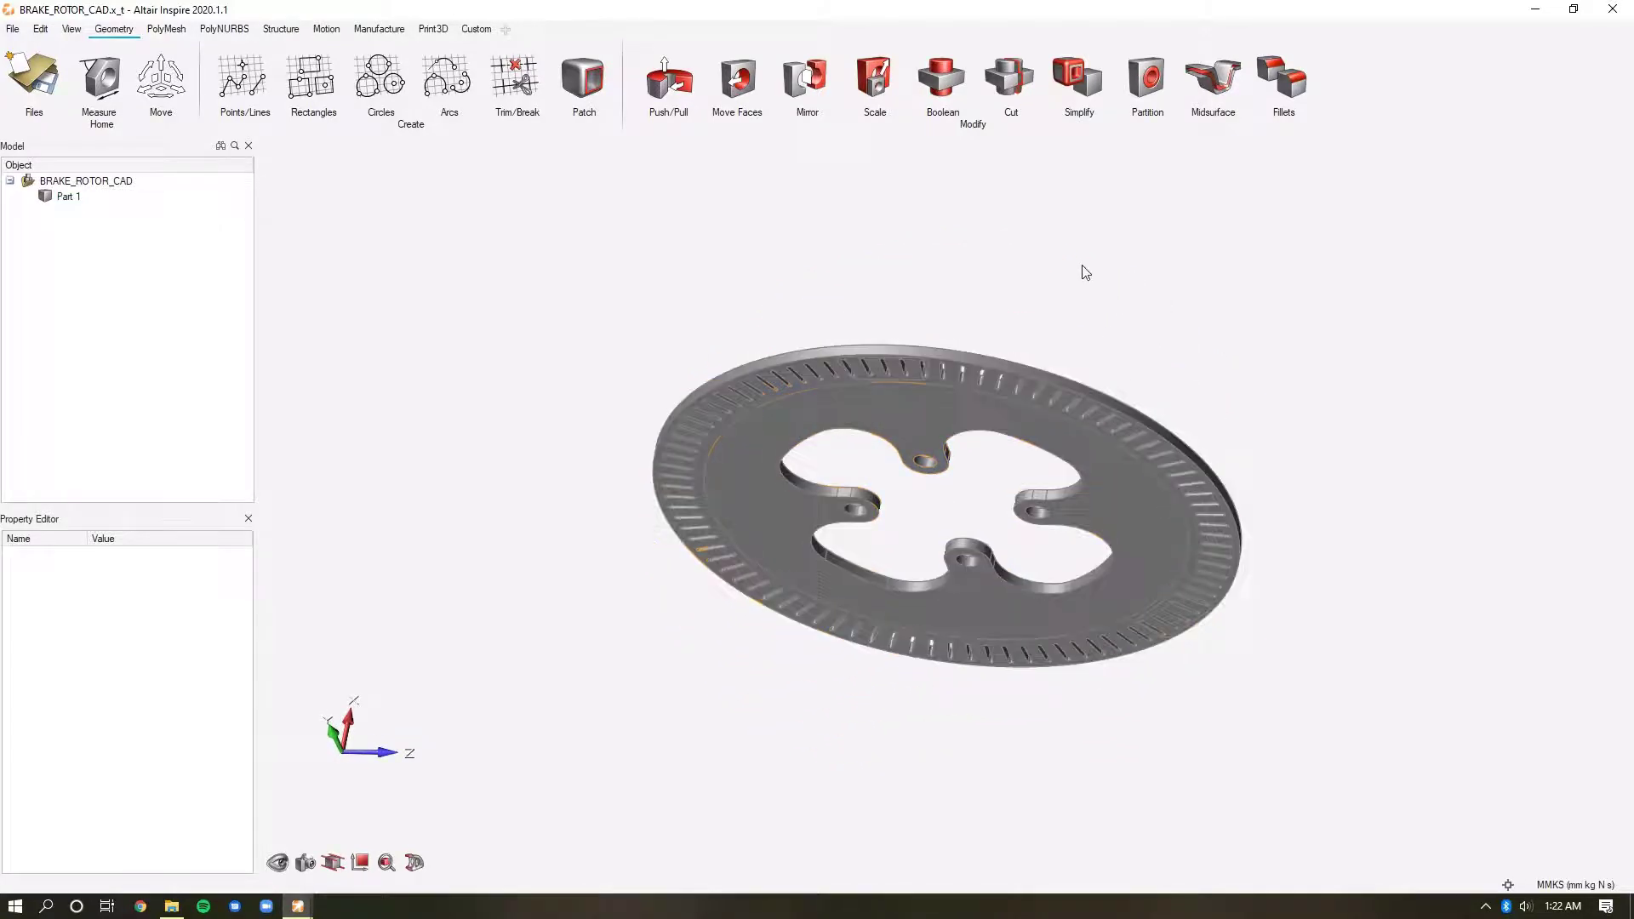
Extract the solid rotor's midsurface as Part 1 Midsurface 1 and turn it face-on.
click(1213, 78)
click(985, 418)
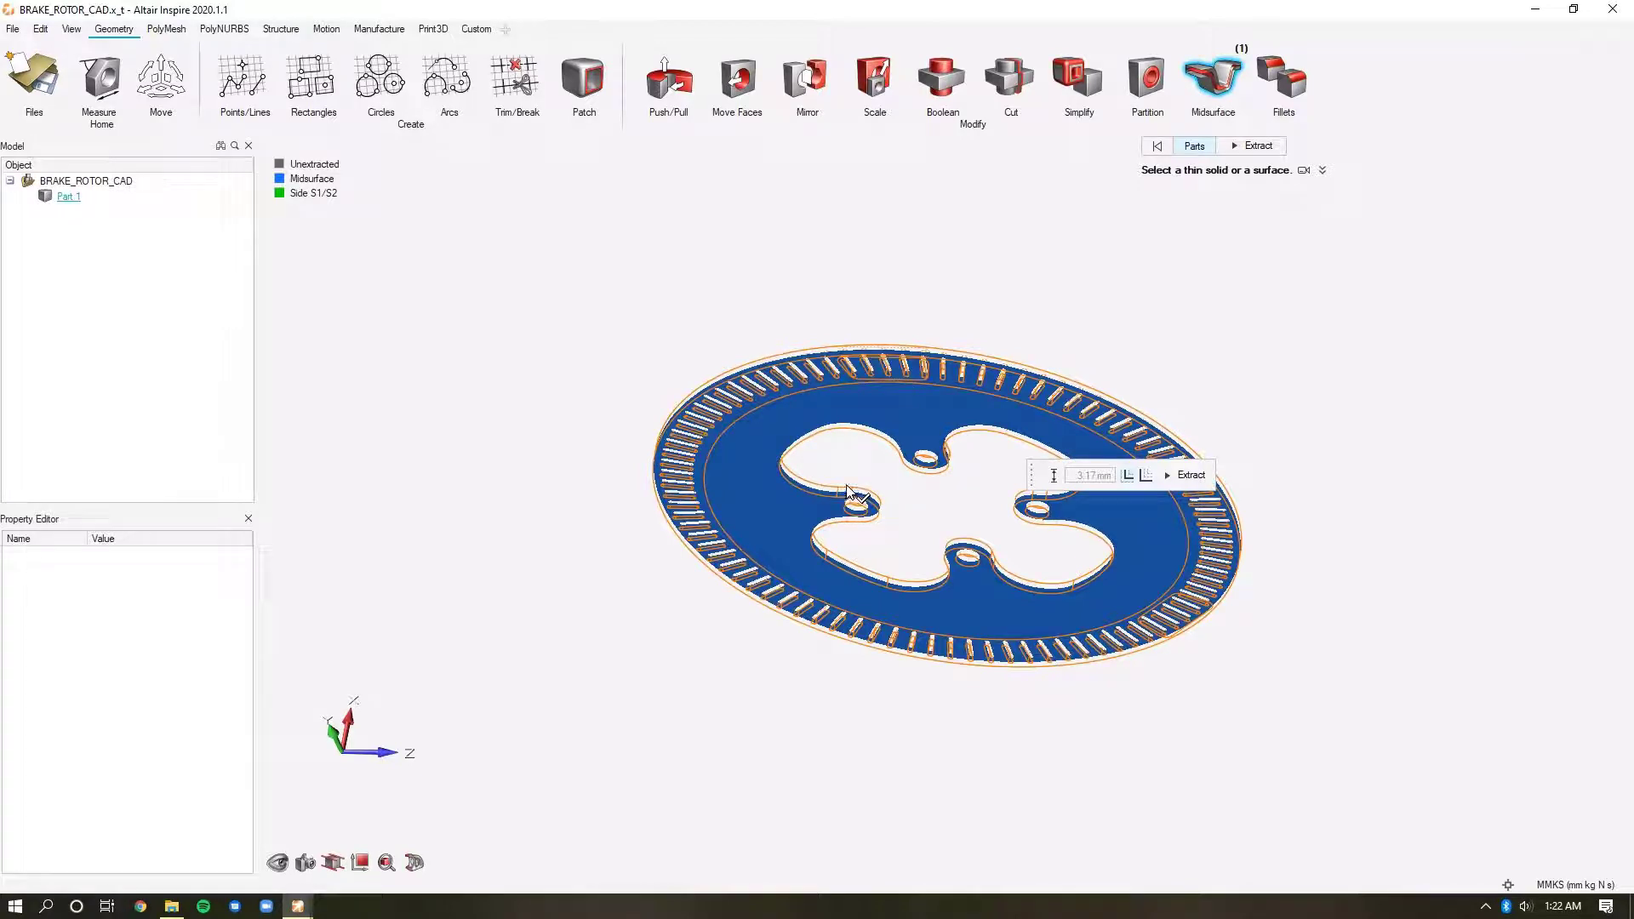
scroll(800, 383, up, 3)
scroll(779, 387, down, 2)
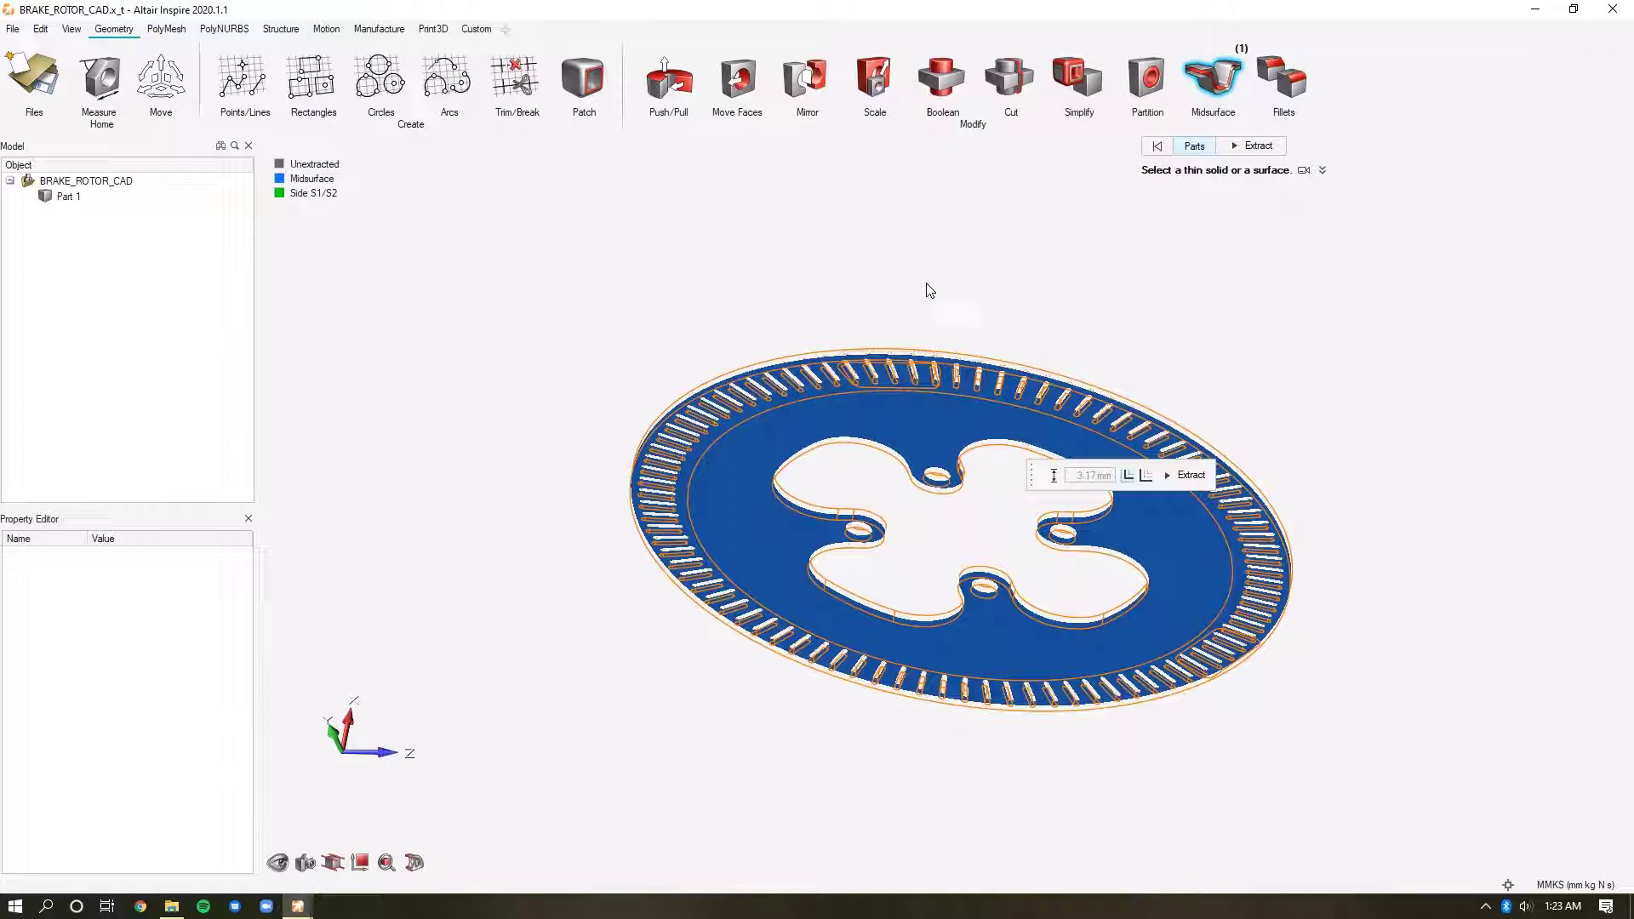
click(1247, 148)
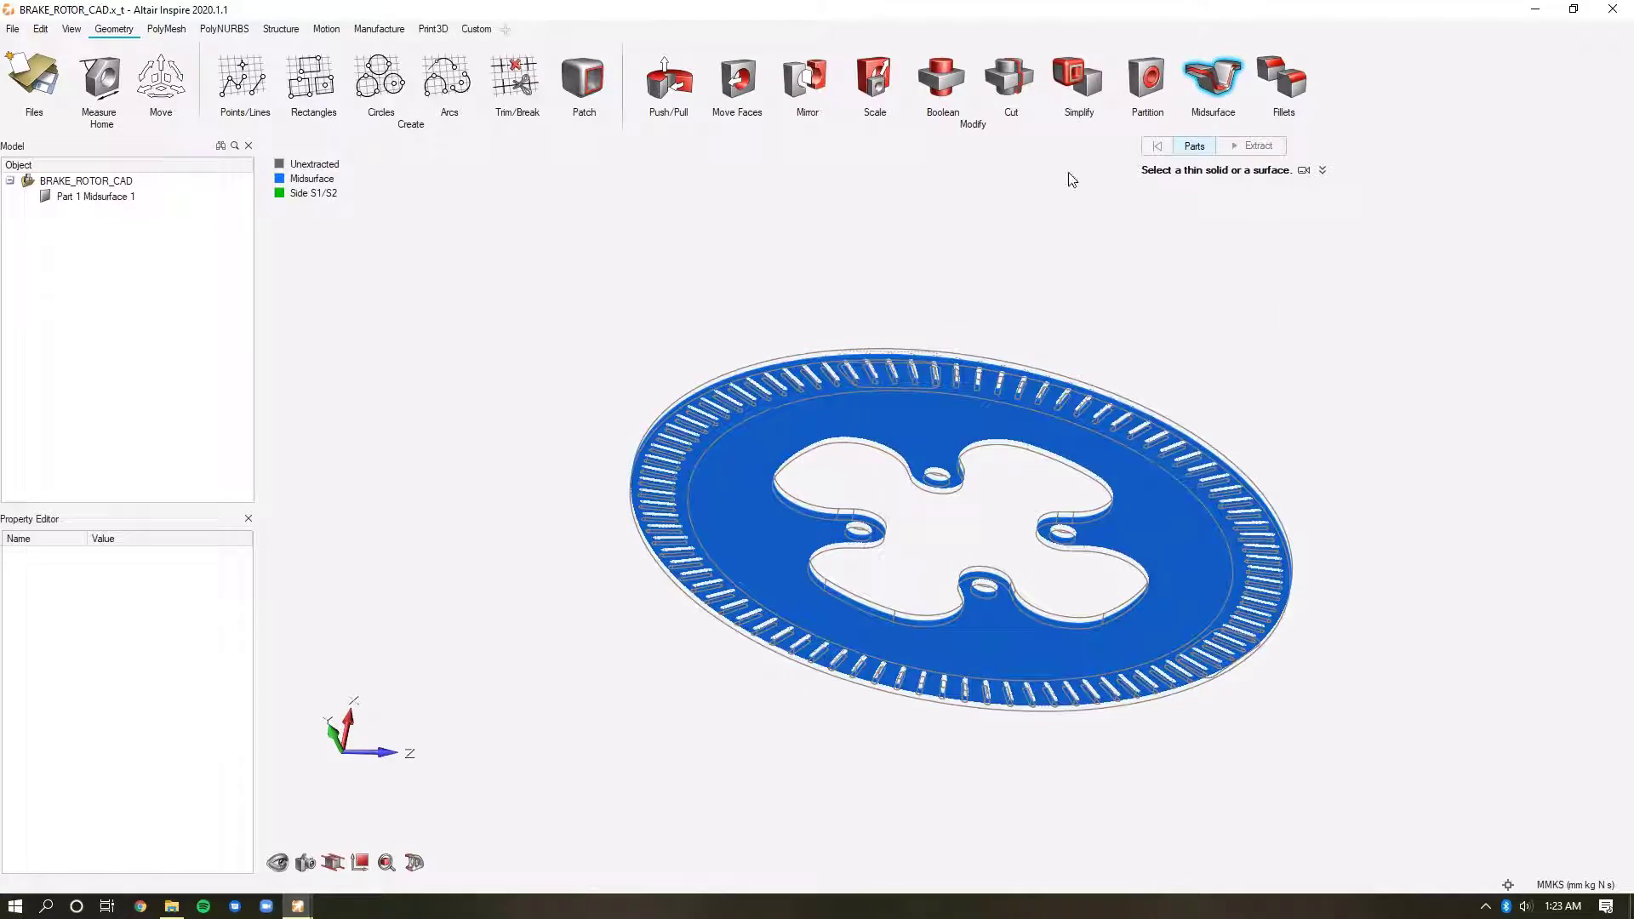
click(1215, 83)
right_drag(784, 405, 1072, 532)
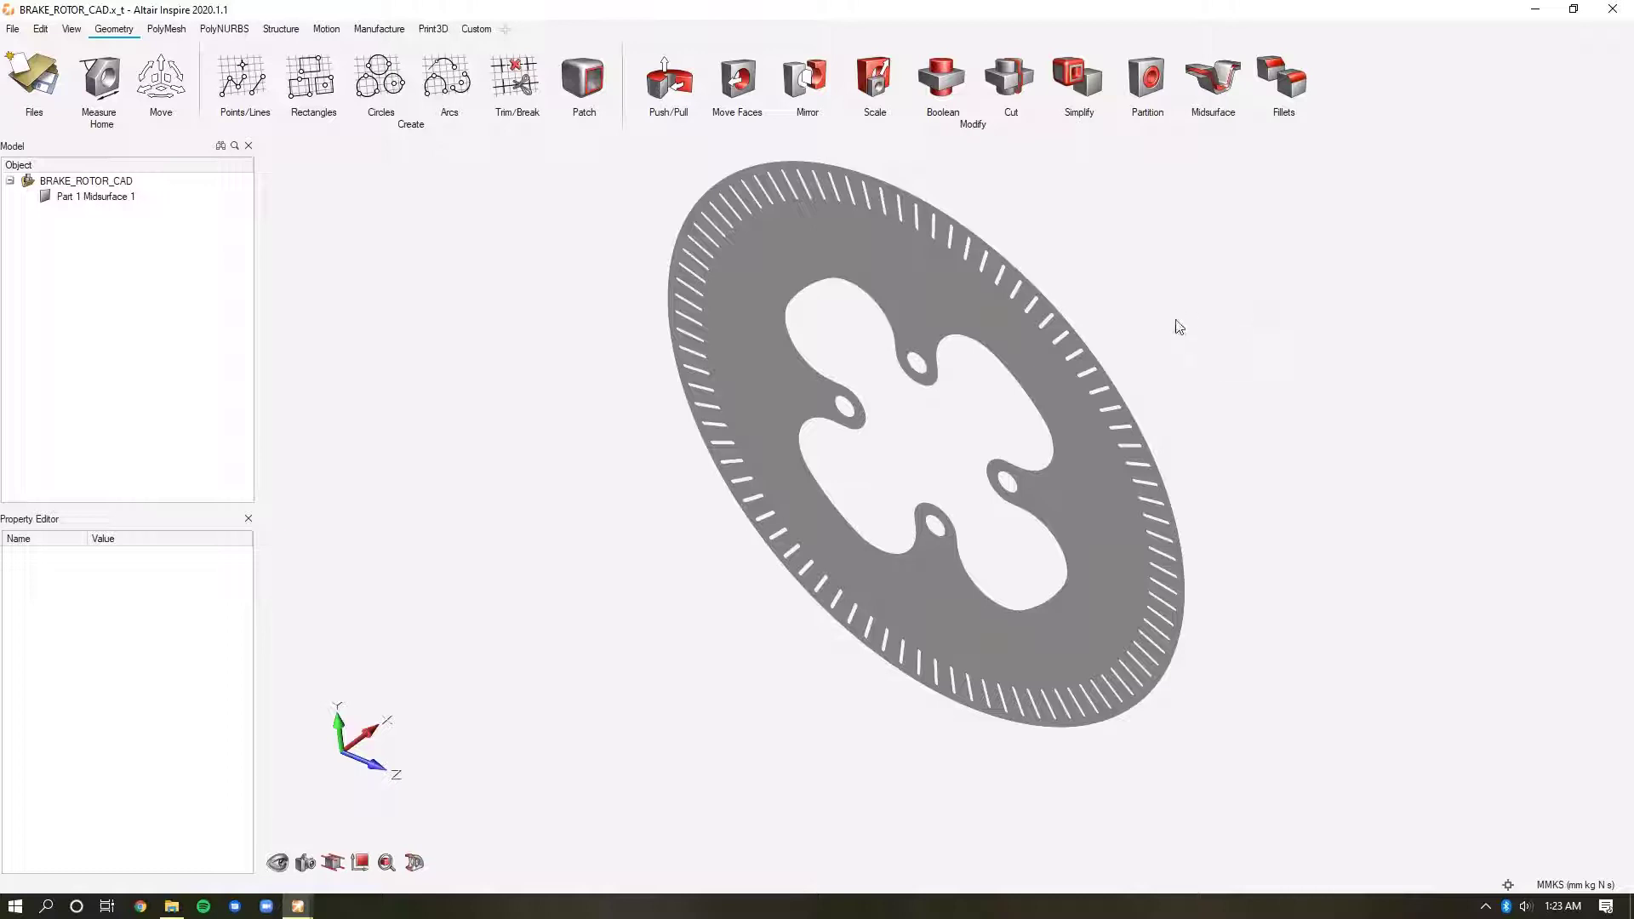
Clear the auto-found features and select the four bolt holes for partitioning.
click(1148, 85)
right_drag(1221, 430, 1243, 386)
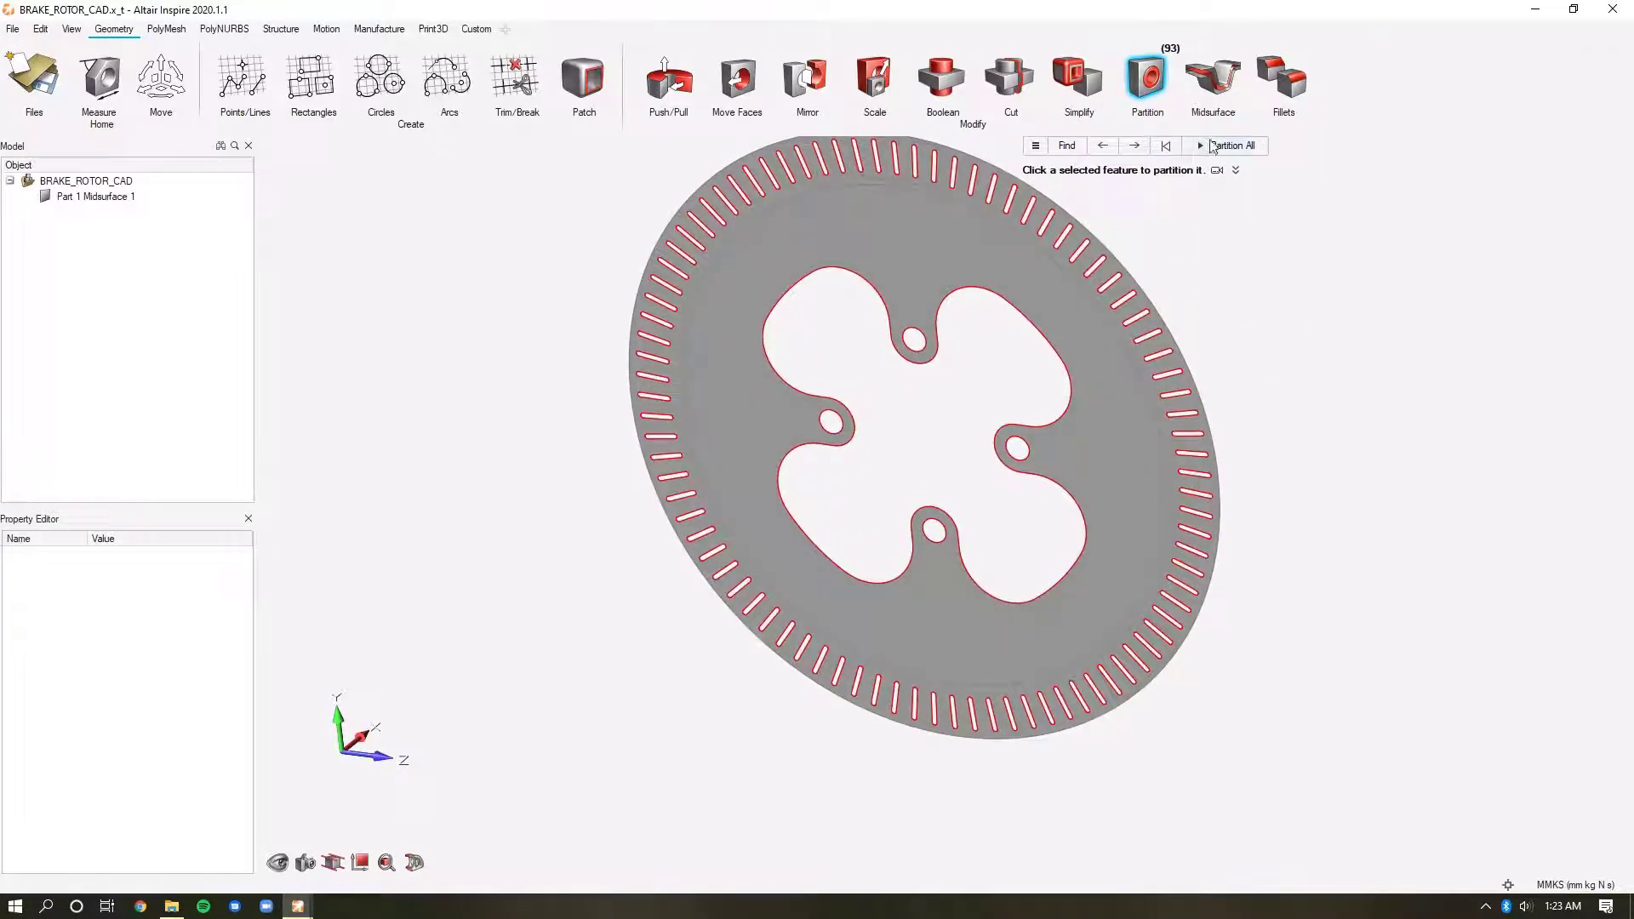
scroll(1079, 239, up, 3)
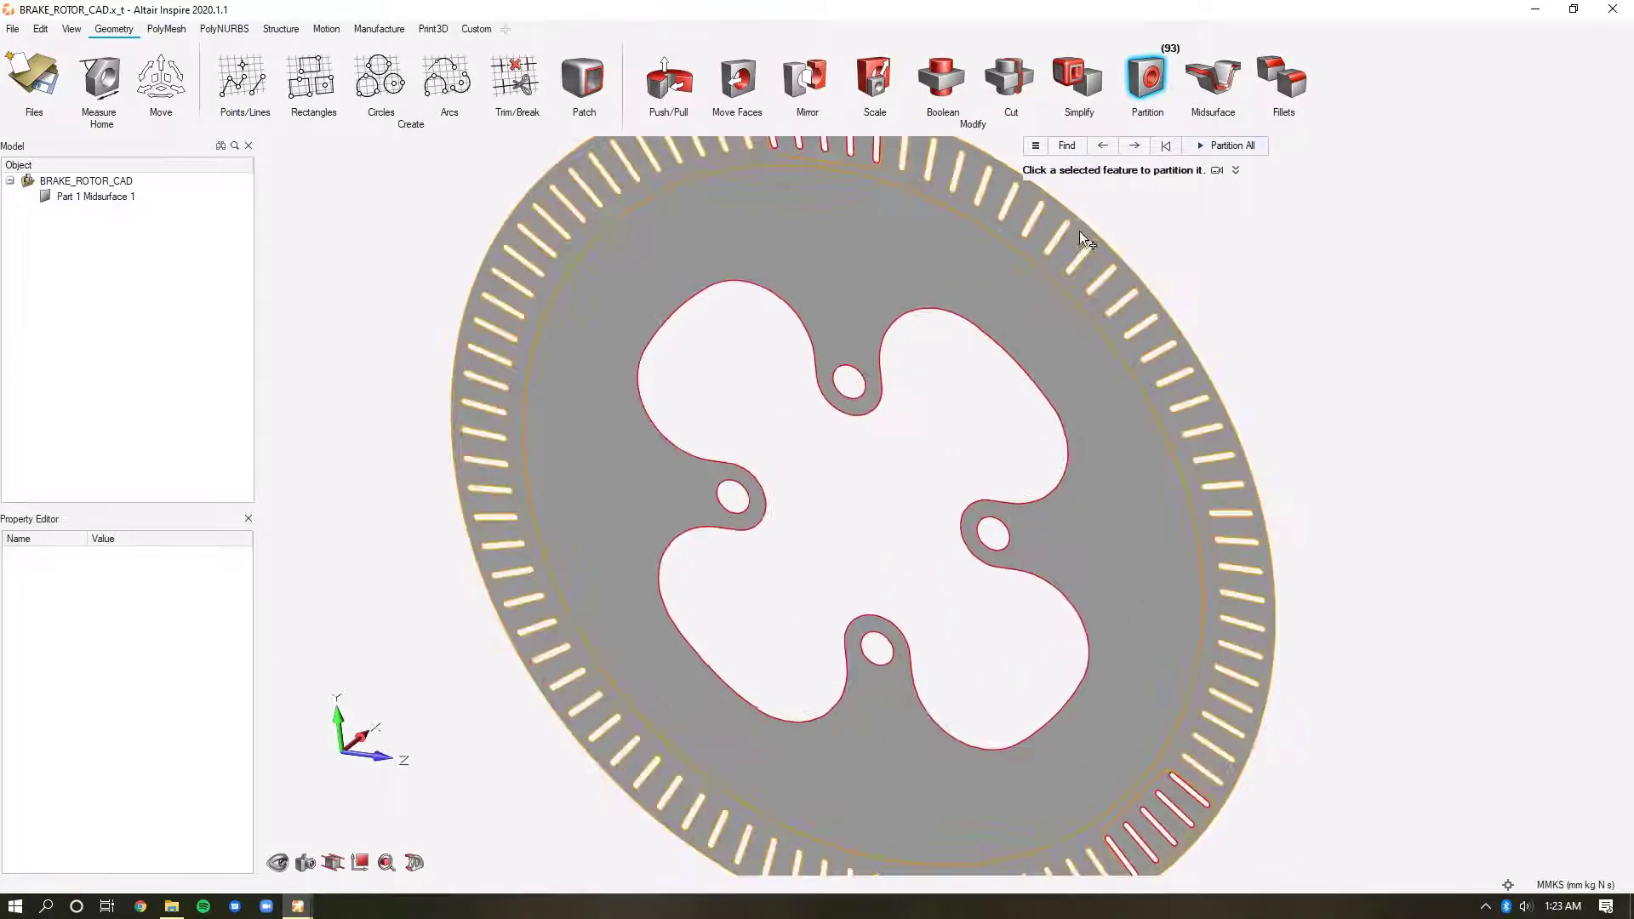
click(1054, 389)
click(848, 383)
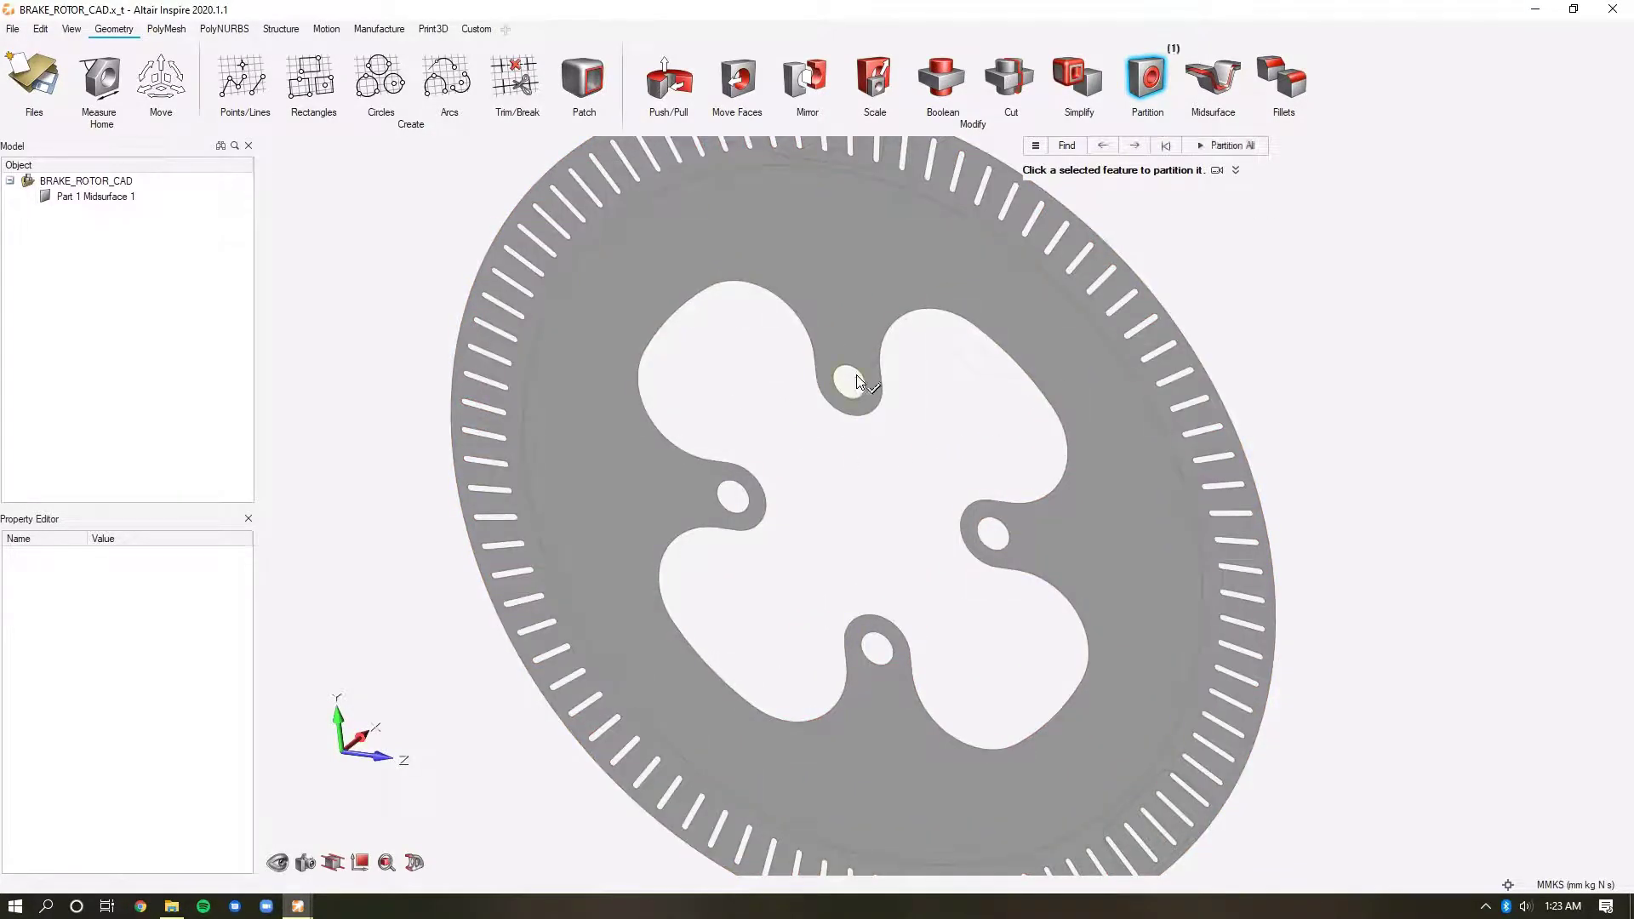
click(1004, 535)
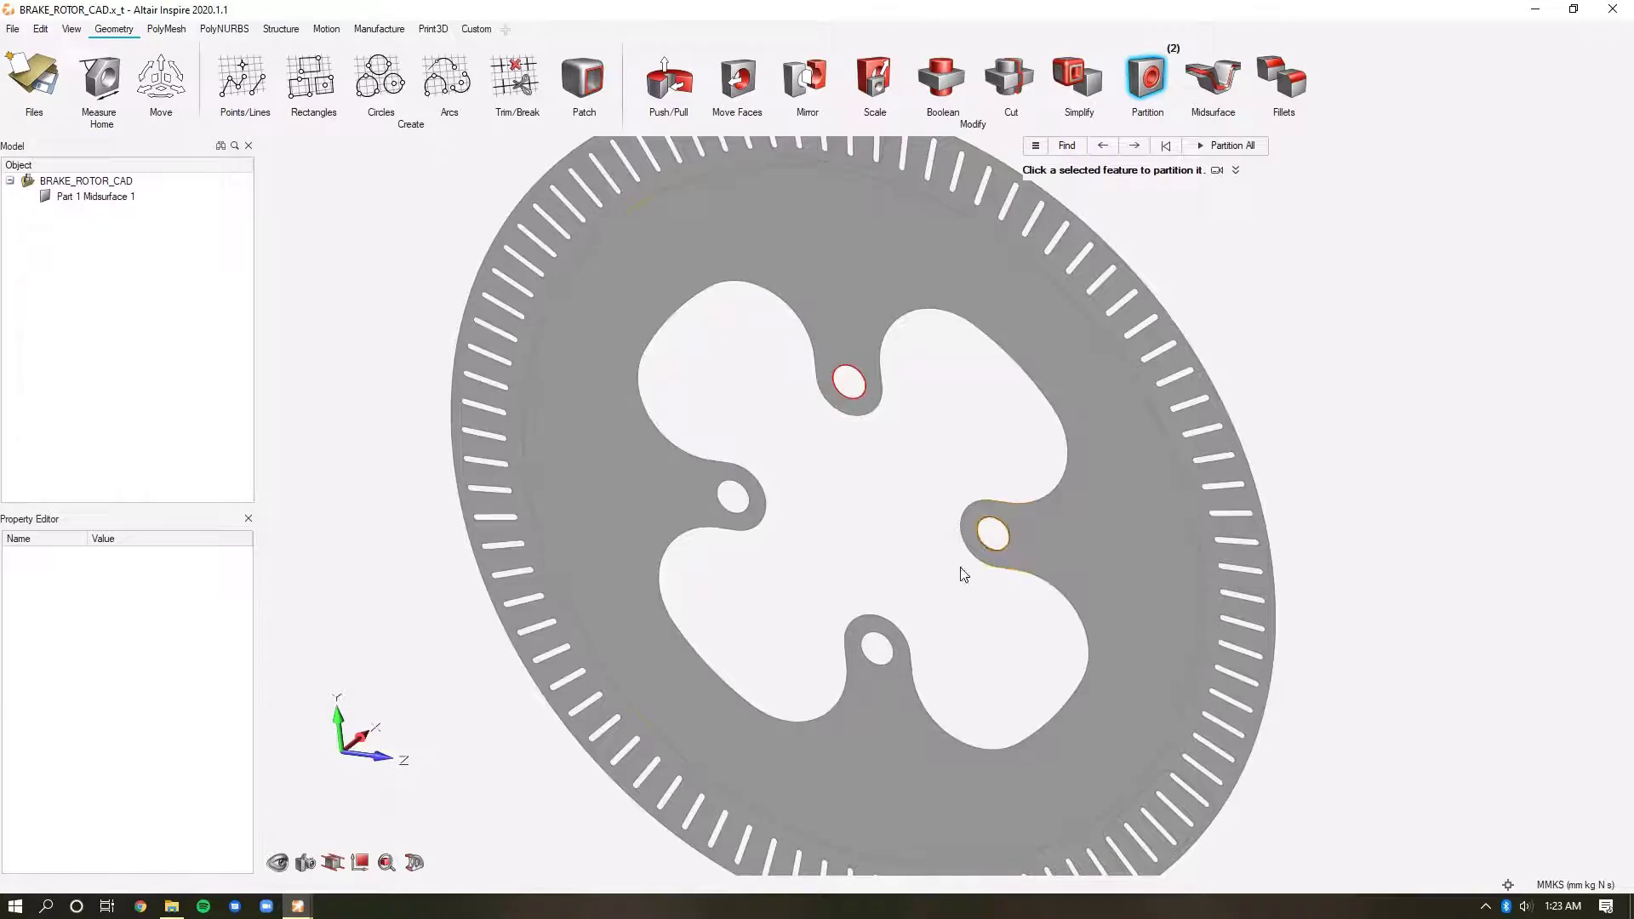
click(890, 642)
click(748, 497)
Create ring partitions around the four holes with a 5 mm width.
click(1253, 146)
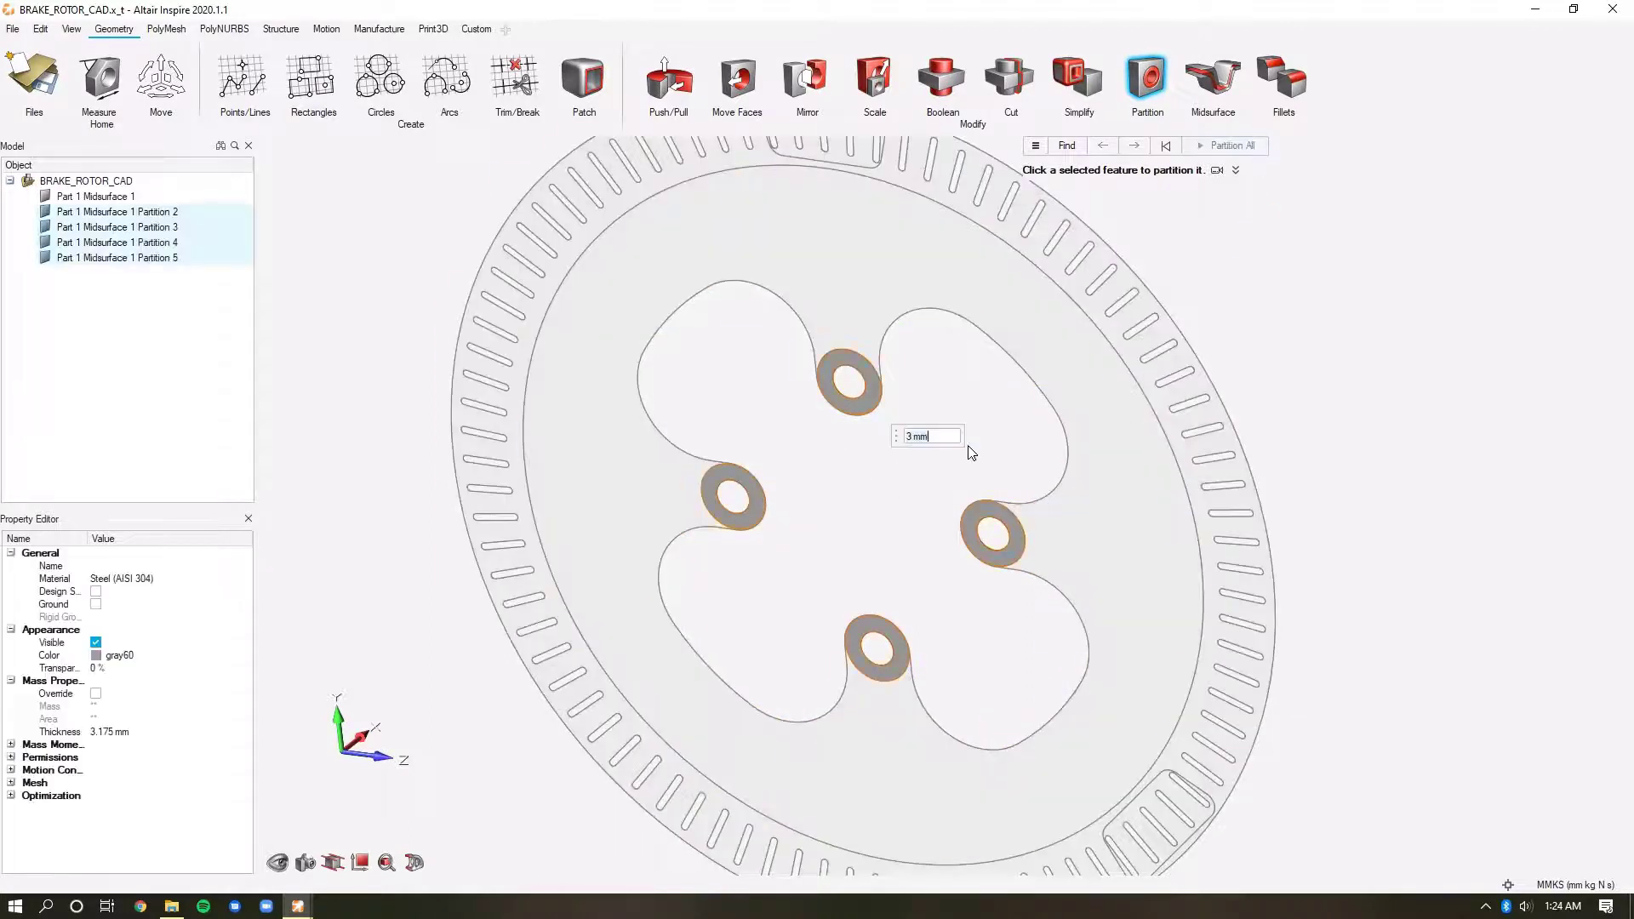
key(BackSpace)
key(BackSpace)
key(BackSpace)
key(BackSpace)
text(5)
key(Return)
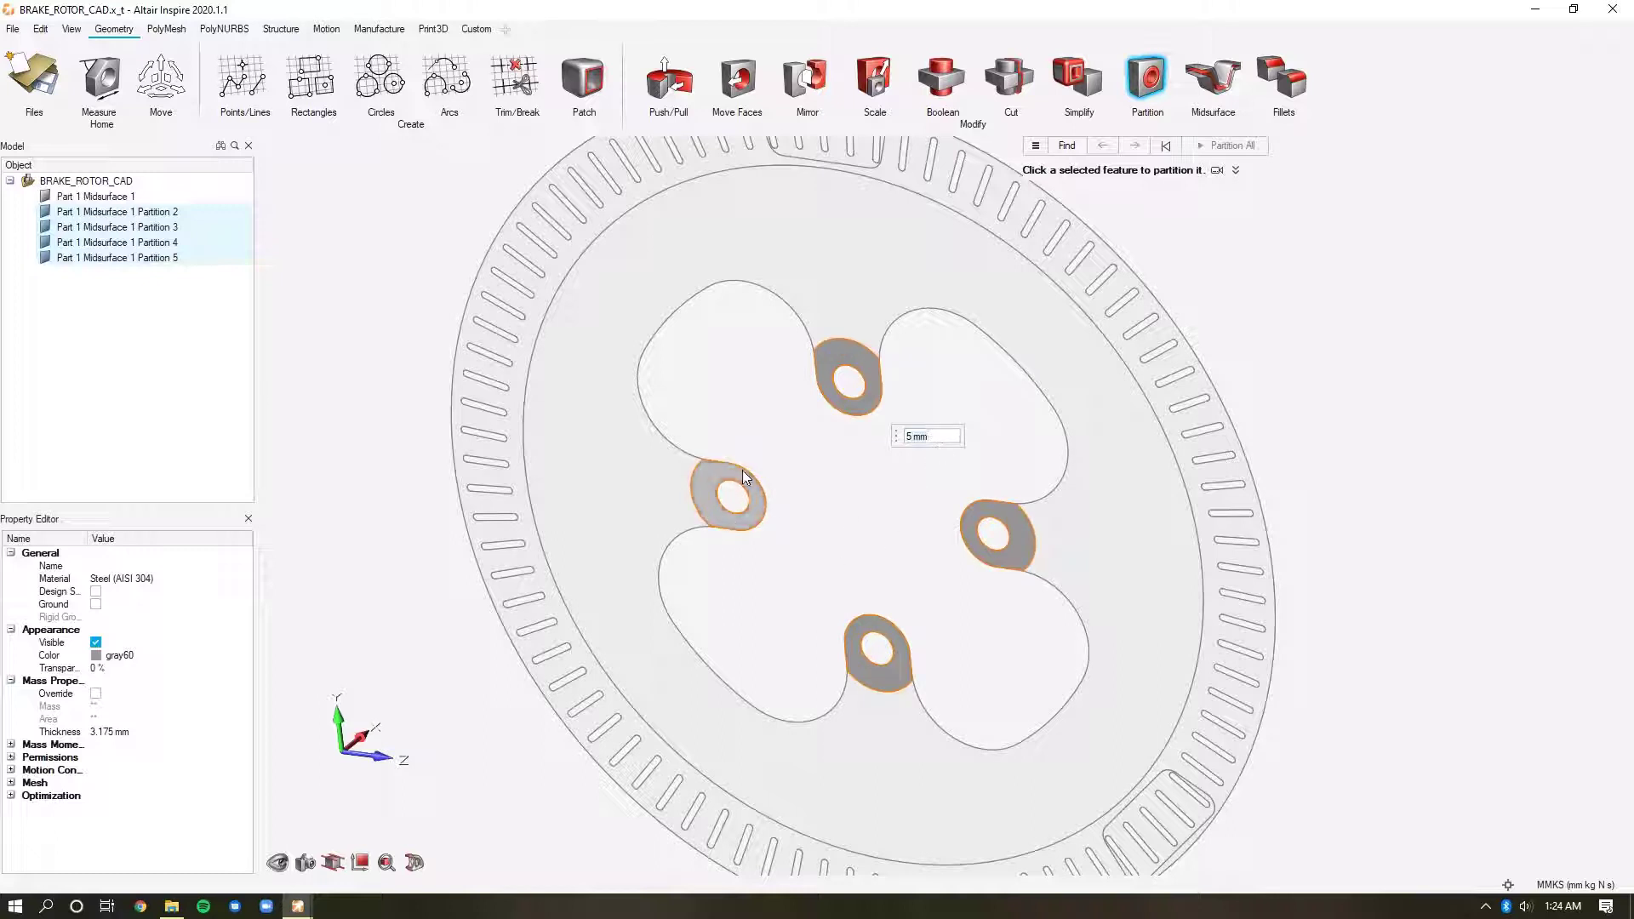
key(Escape)
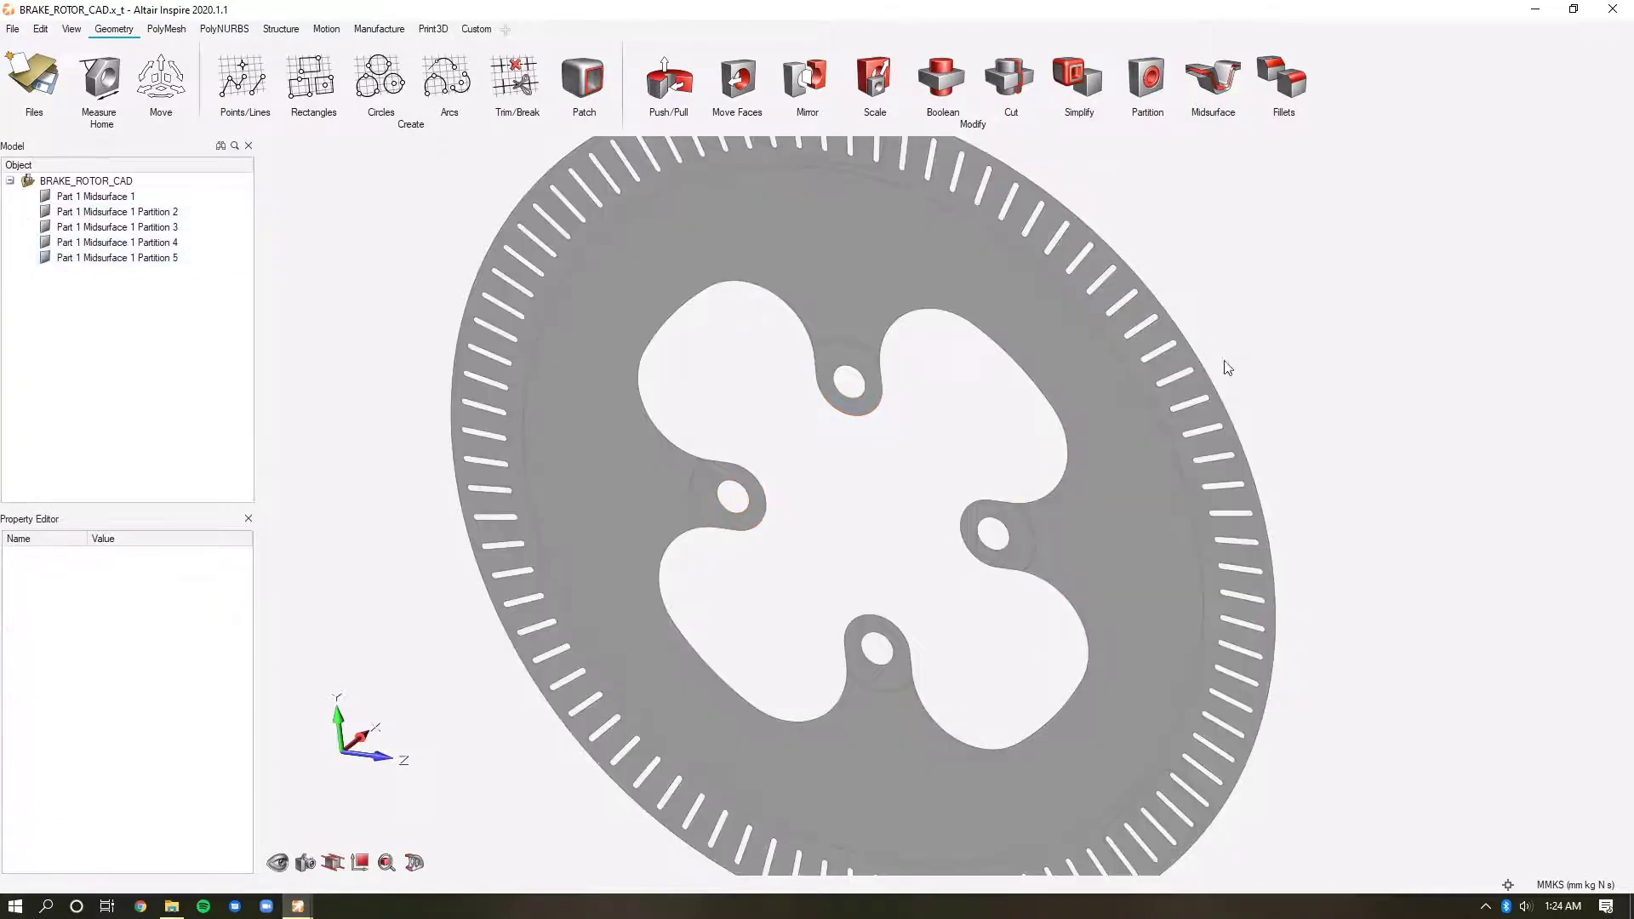
scroll(1351, 362, down, 1)
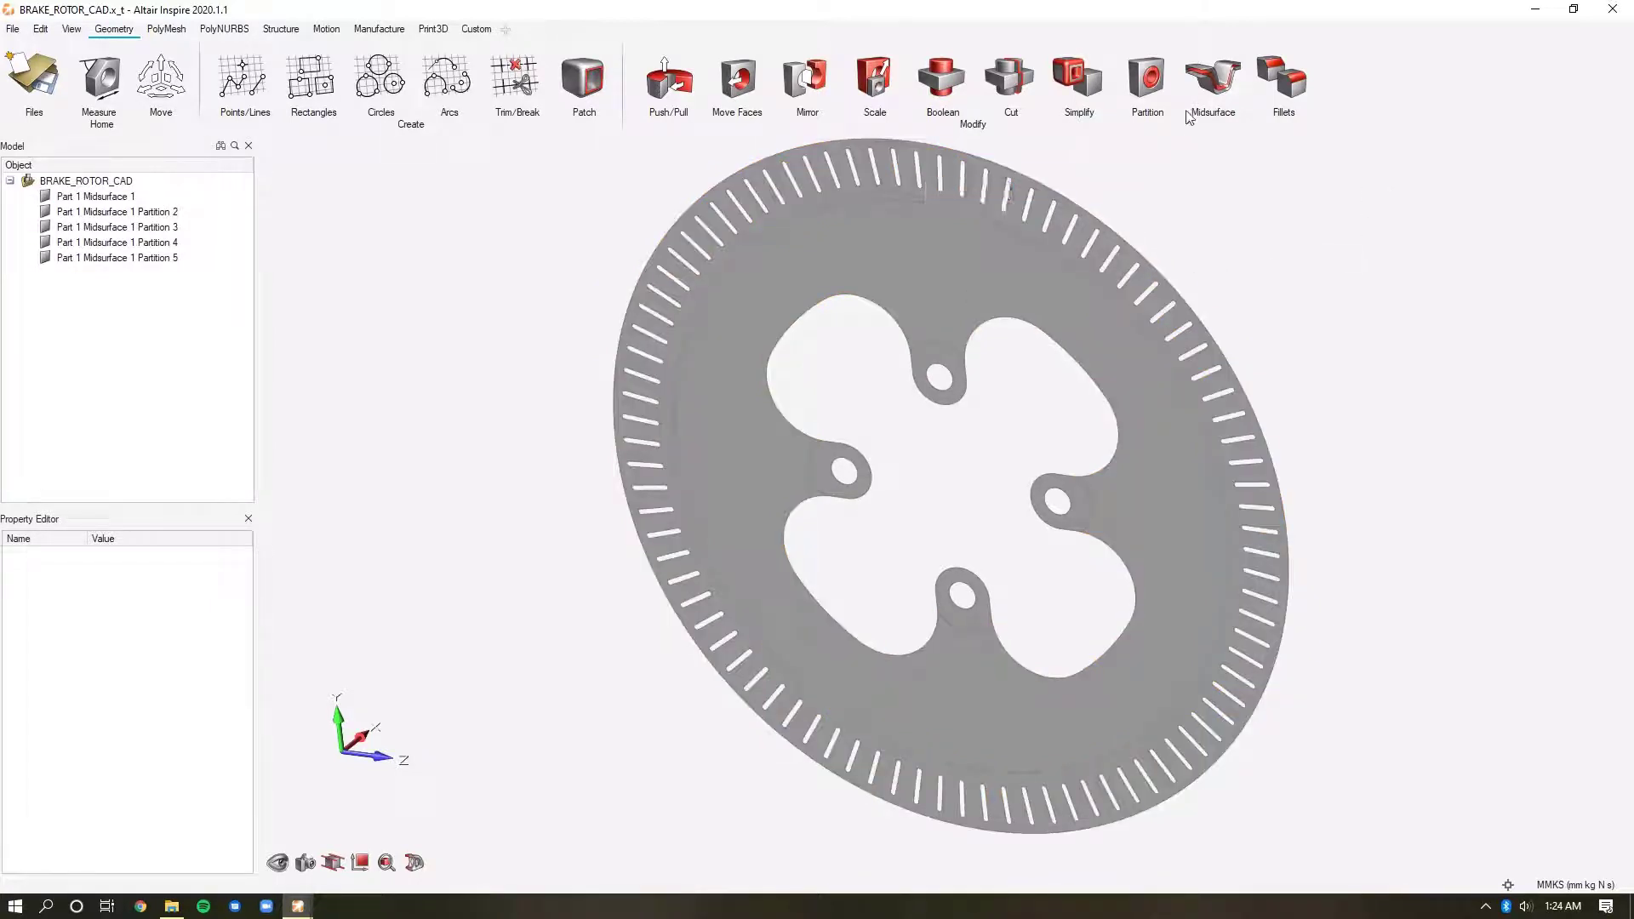
Partition off the rotor's inner face inside the slotted rim as Partition 6.
click(1147, 81)
click(1164, 148)
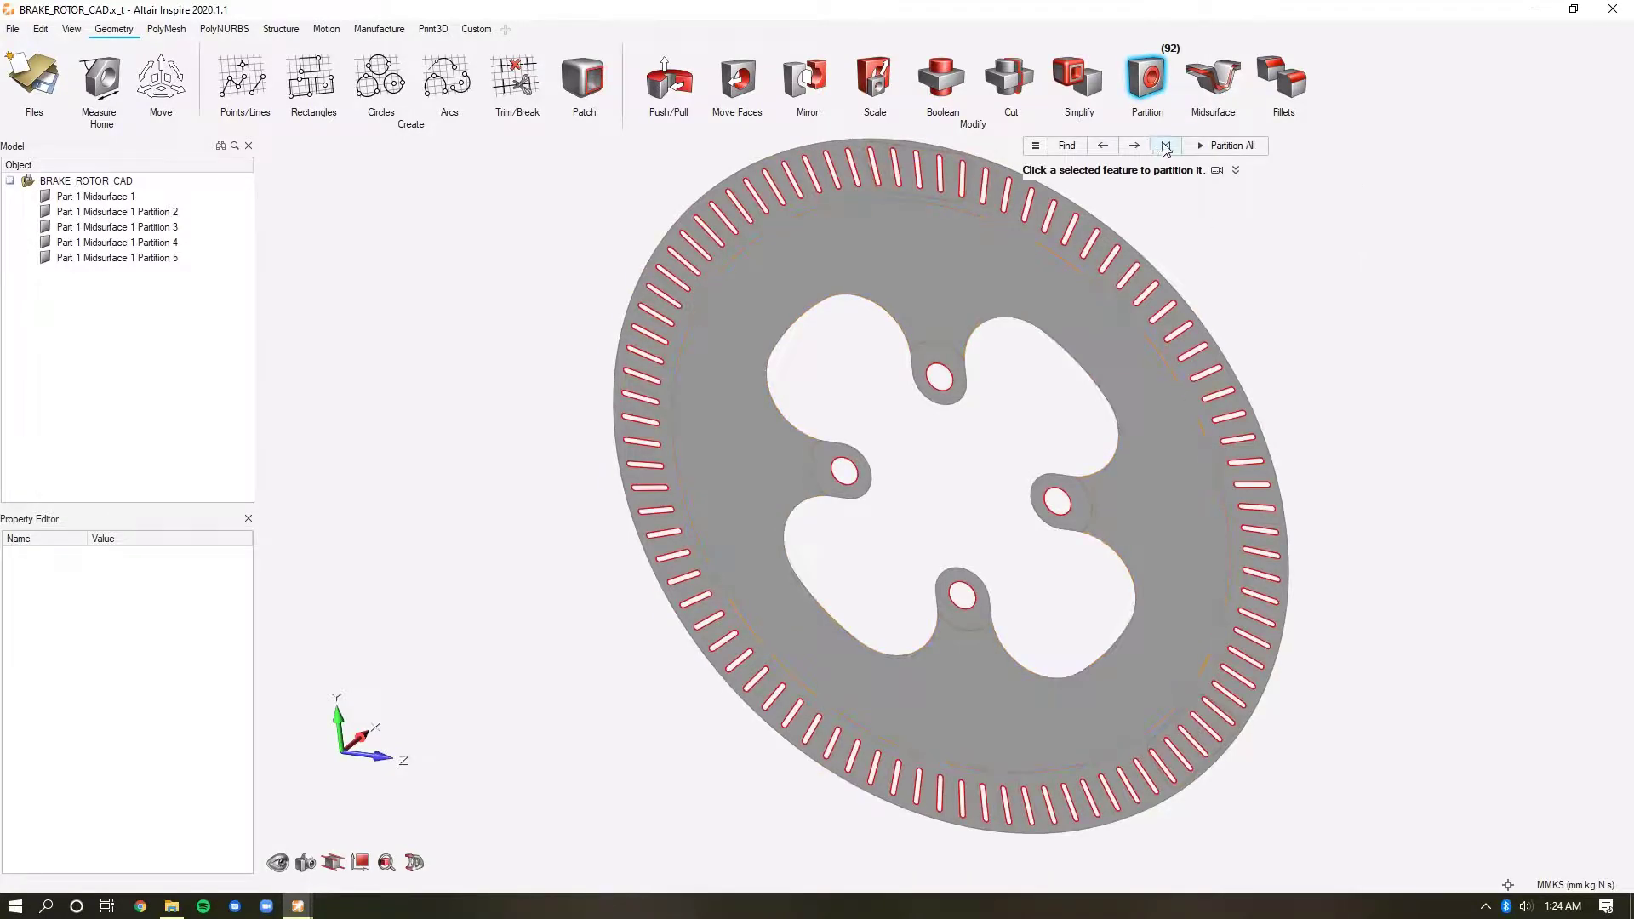
click(917, 290)
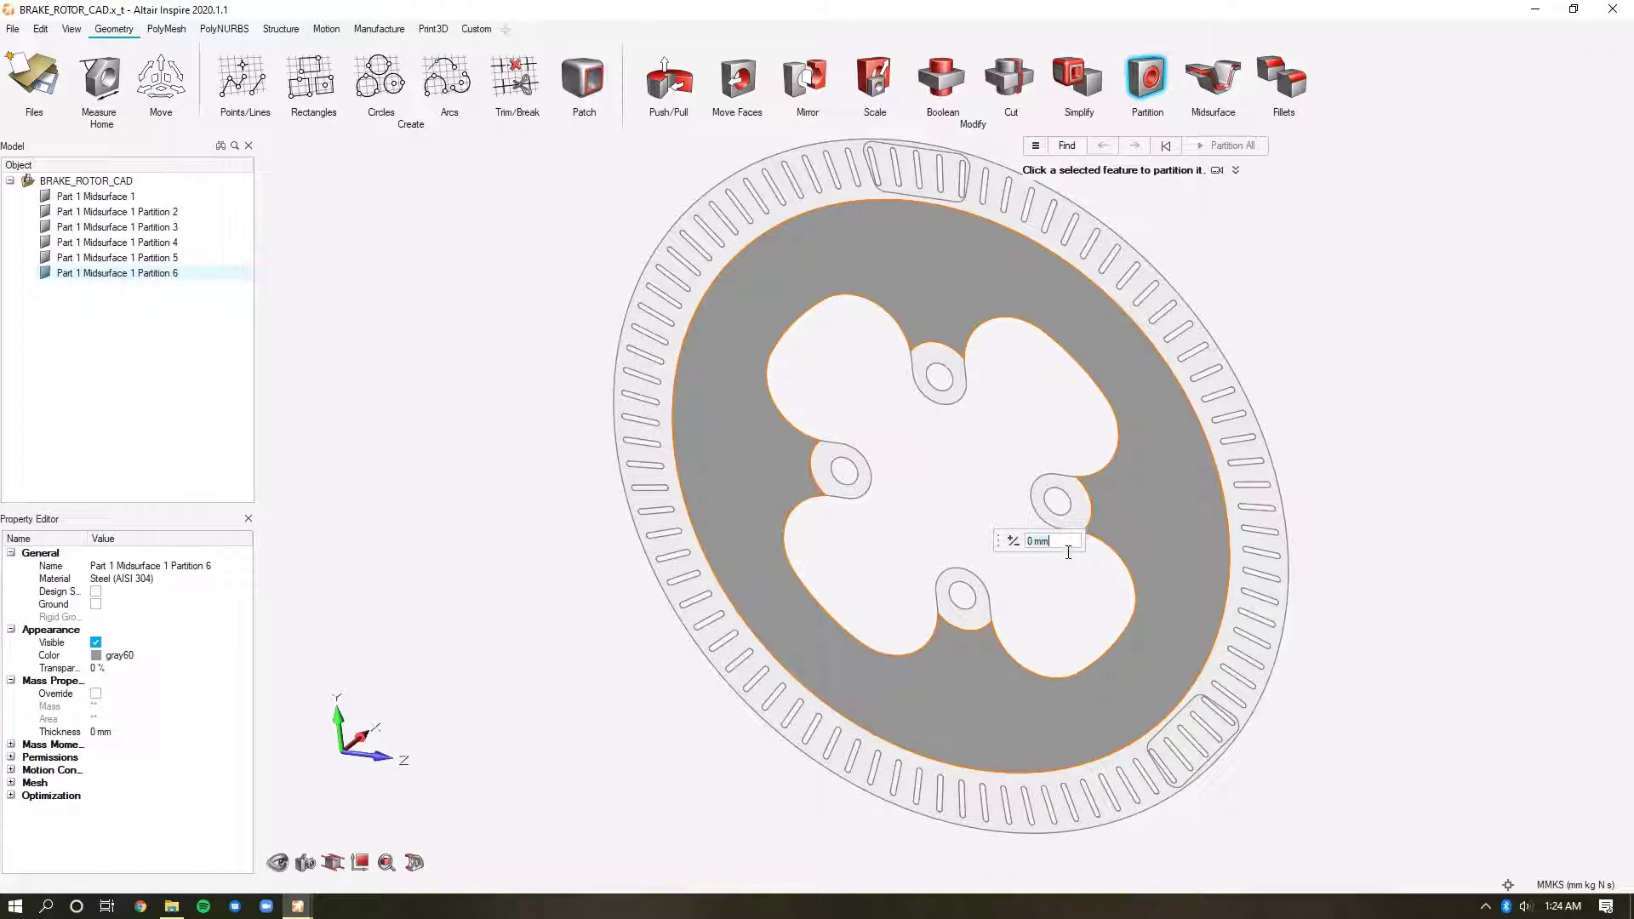
click(1407, 296)
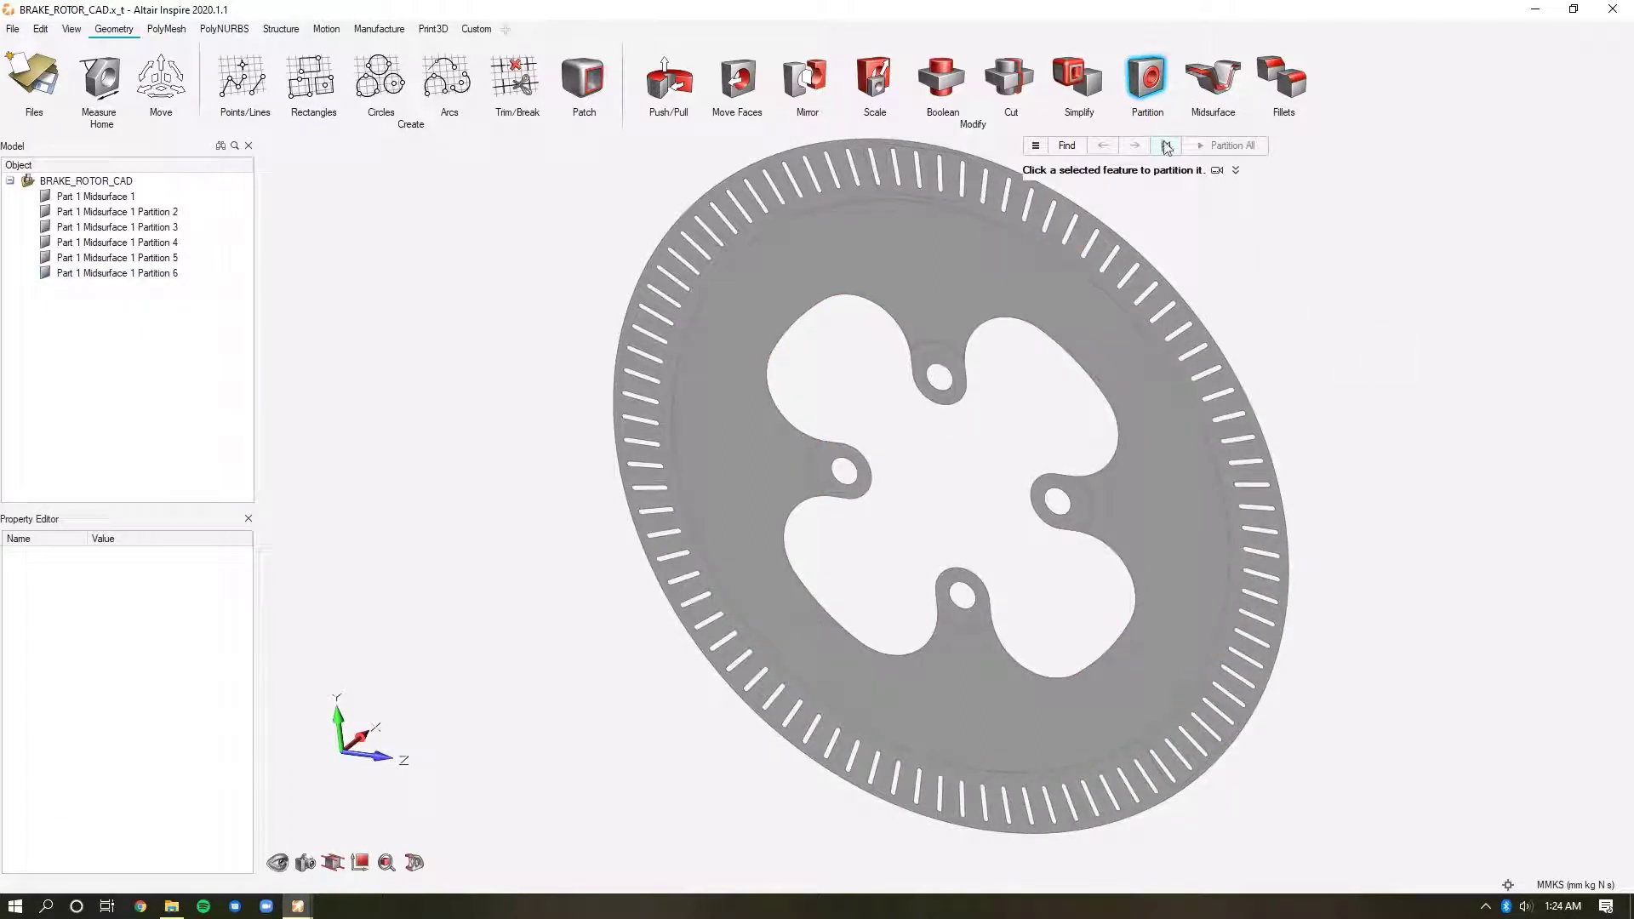
click(1149, 98)
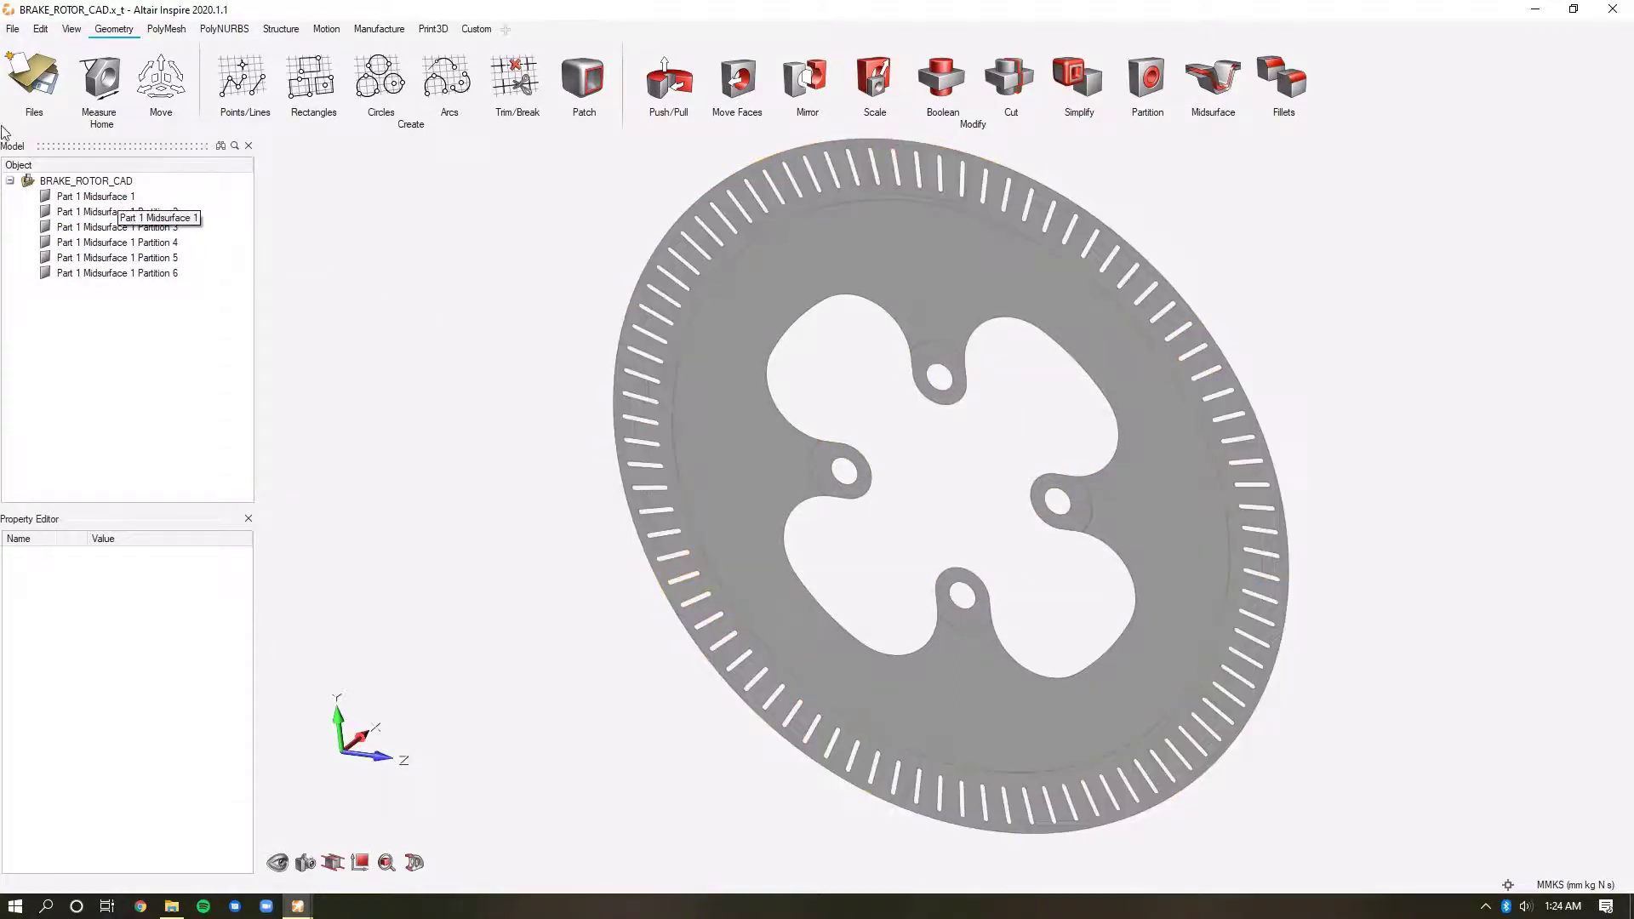
Assign Steel (AISI 4130) to all six midsurface parts in the Model Browser.
click(113, 198)
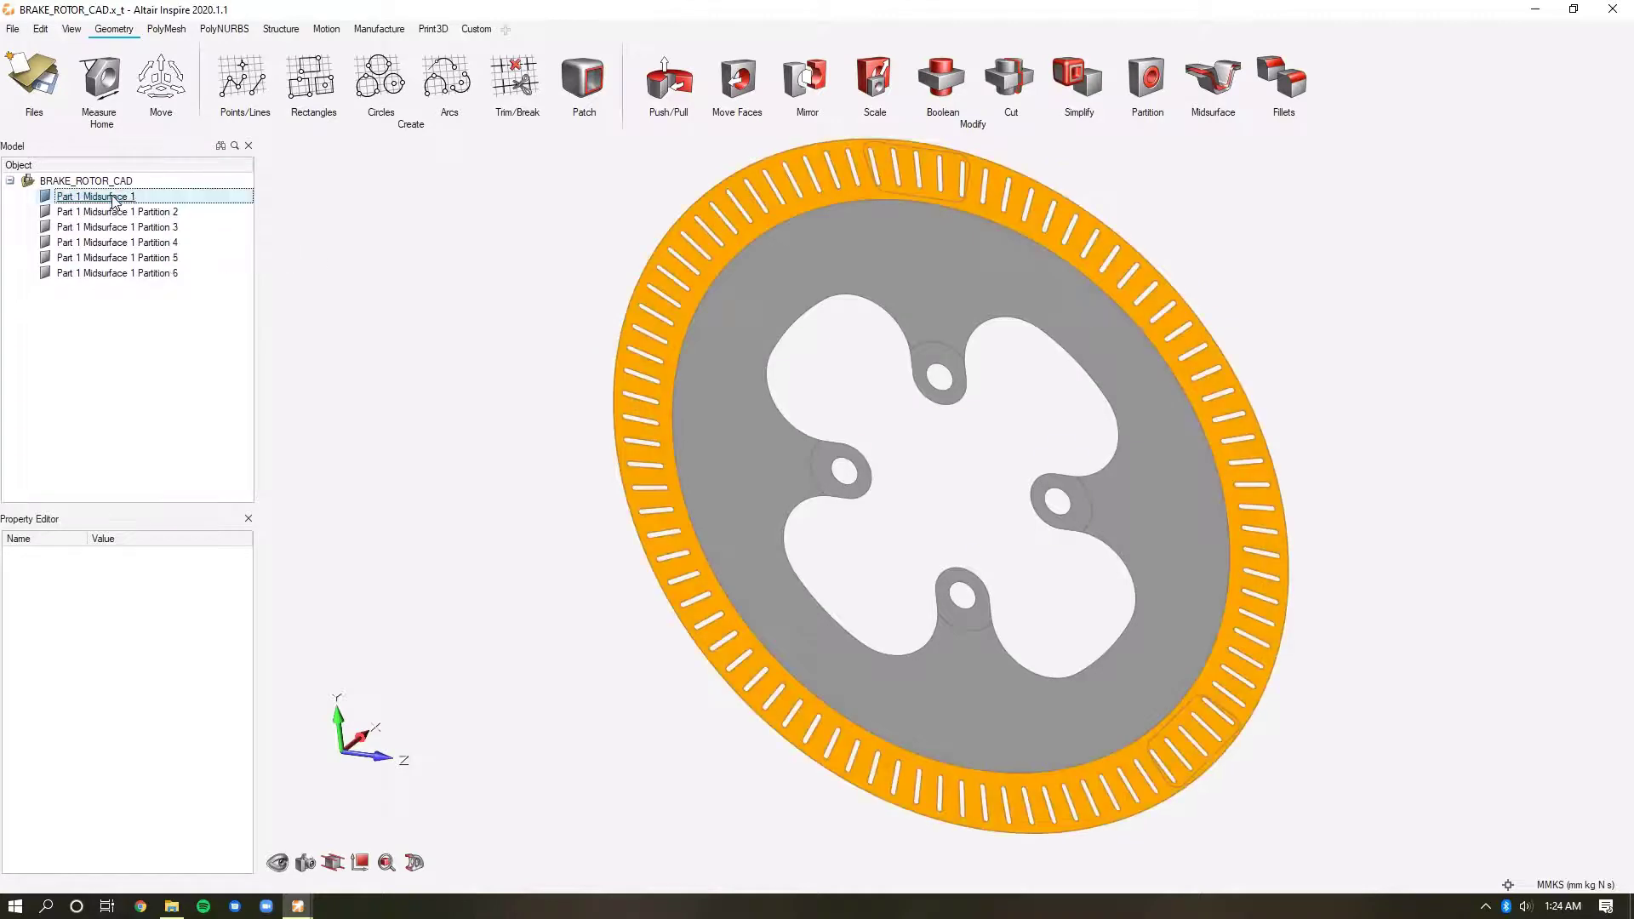
shift+click(119, 274)
right_click(126, 275)
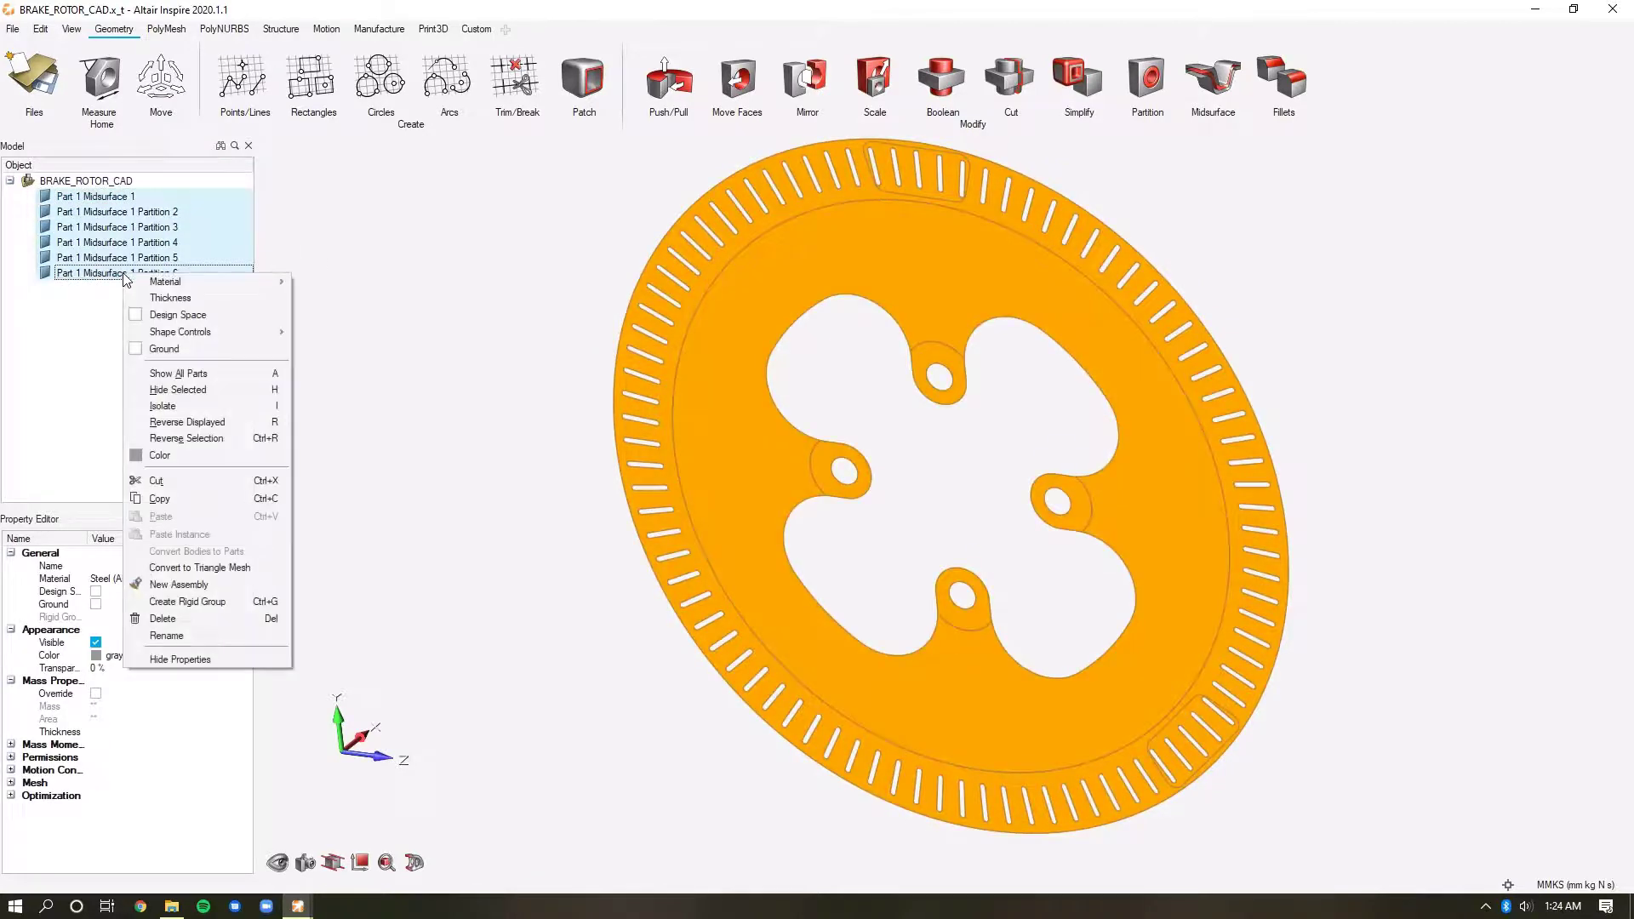
mouse_move(281, 281)
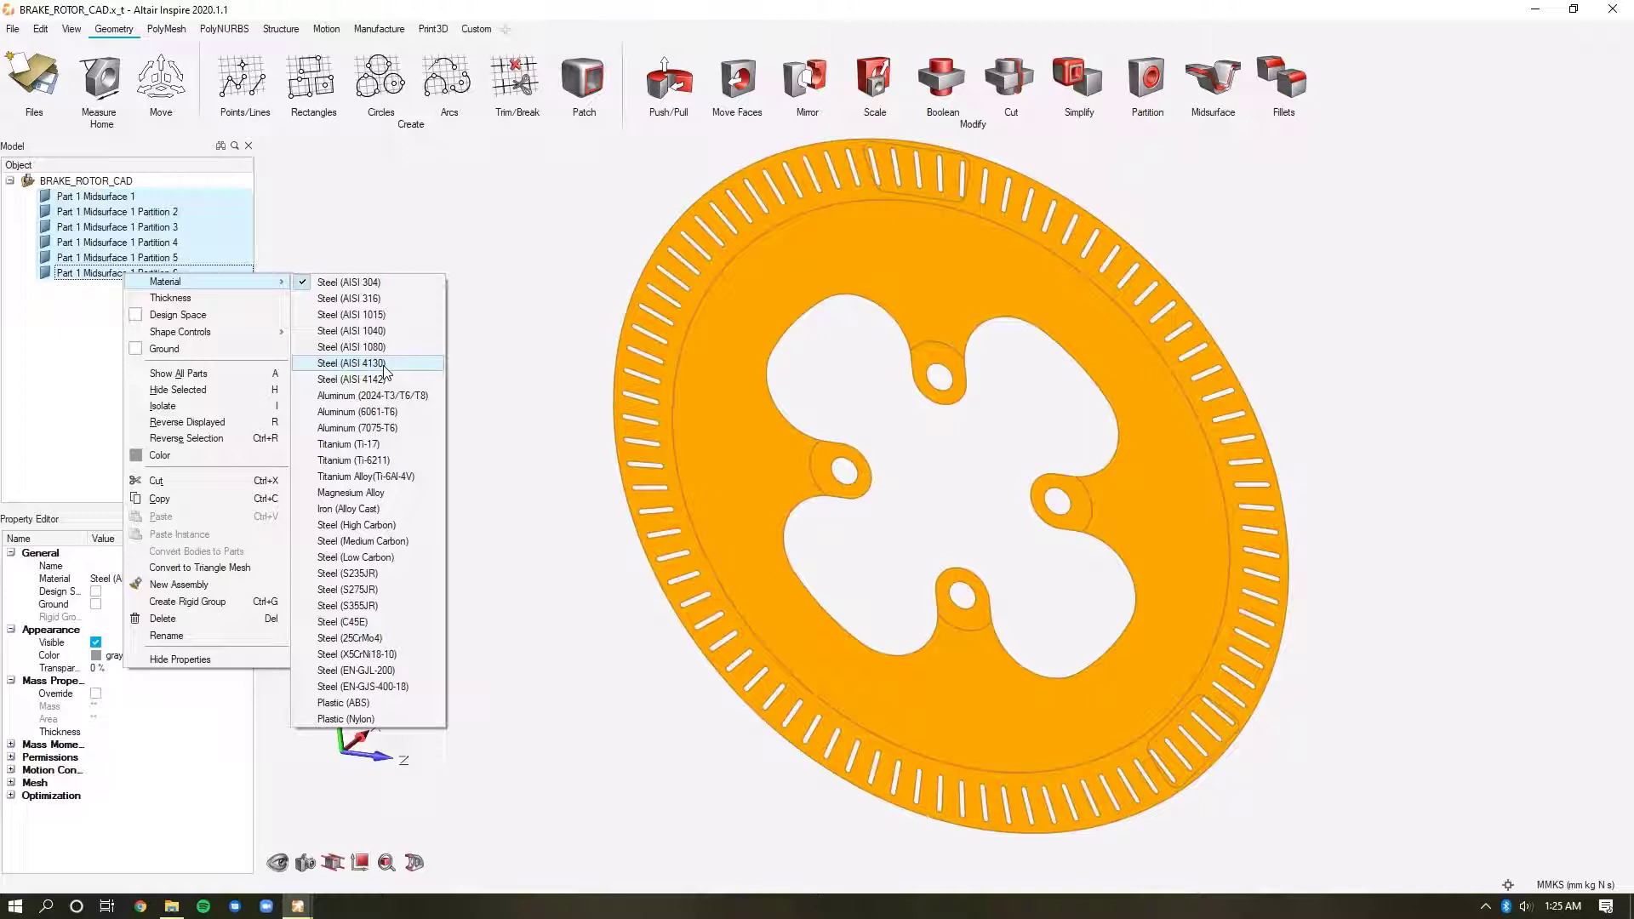
click(383, 365)
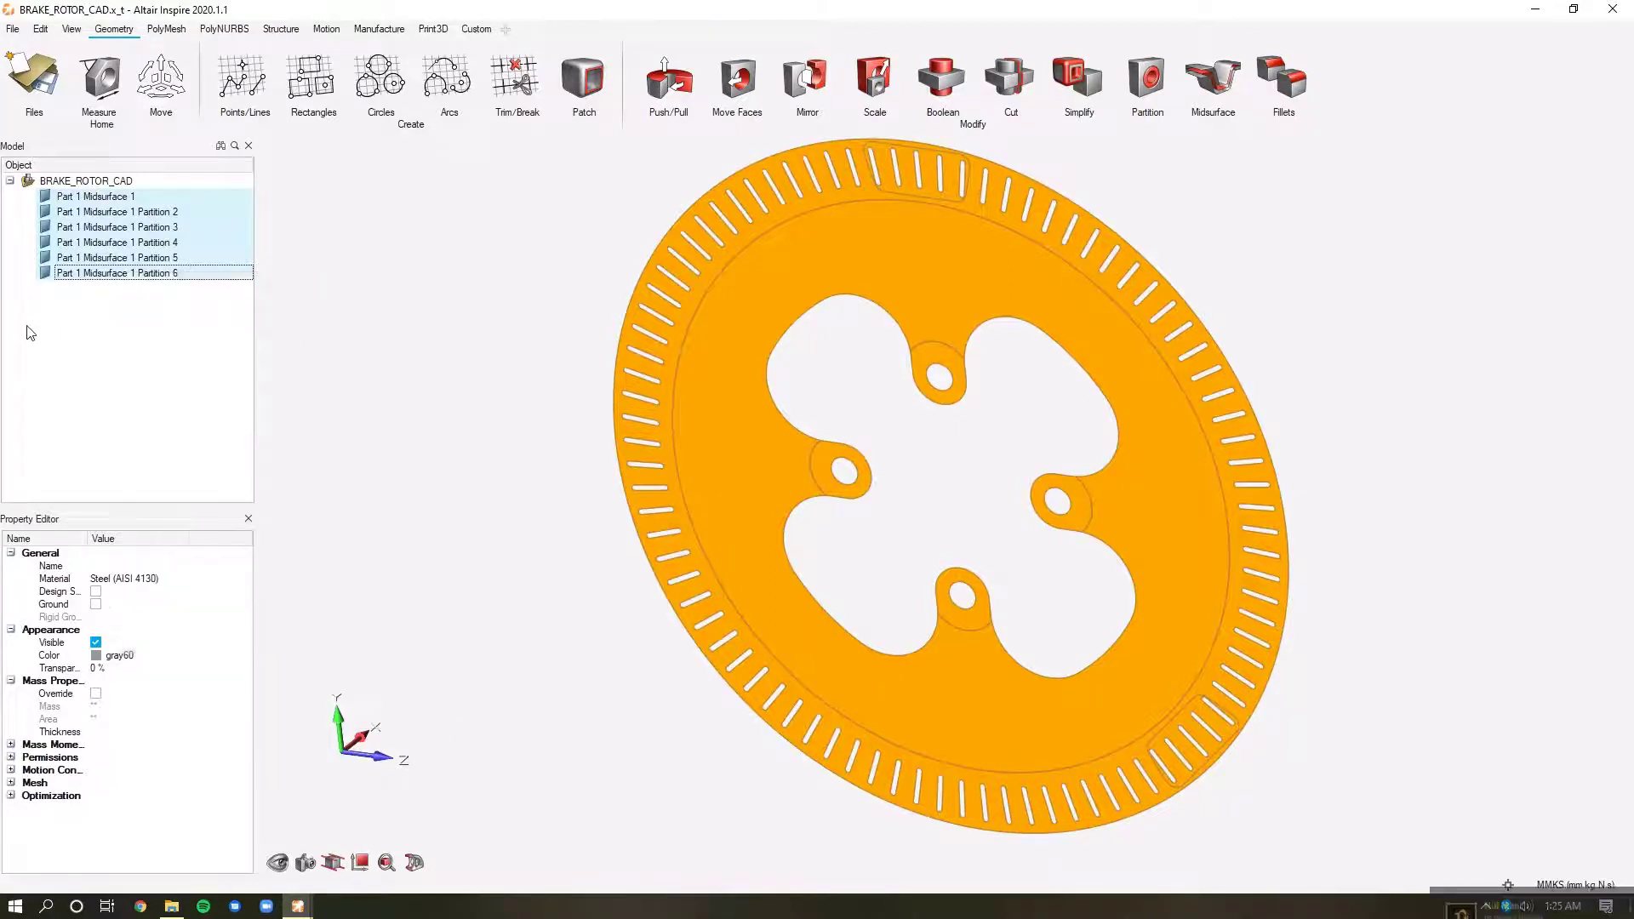
click(136, 341)
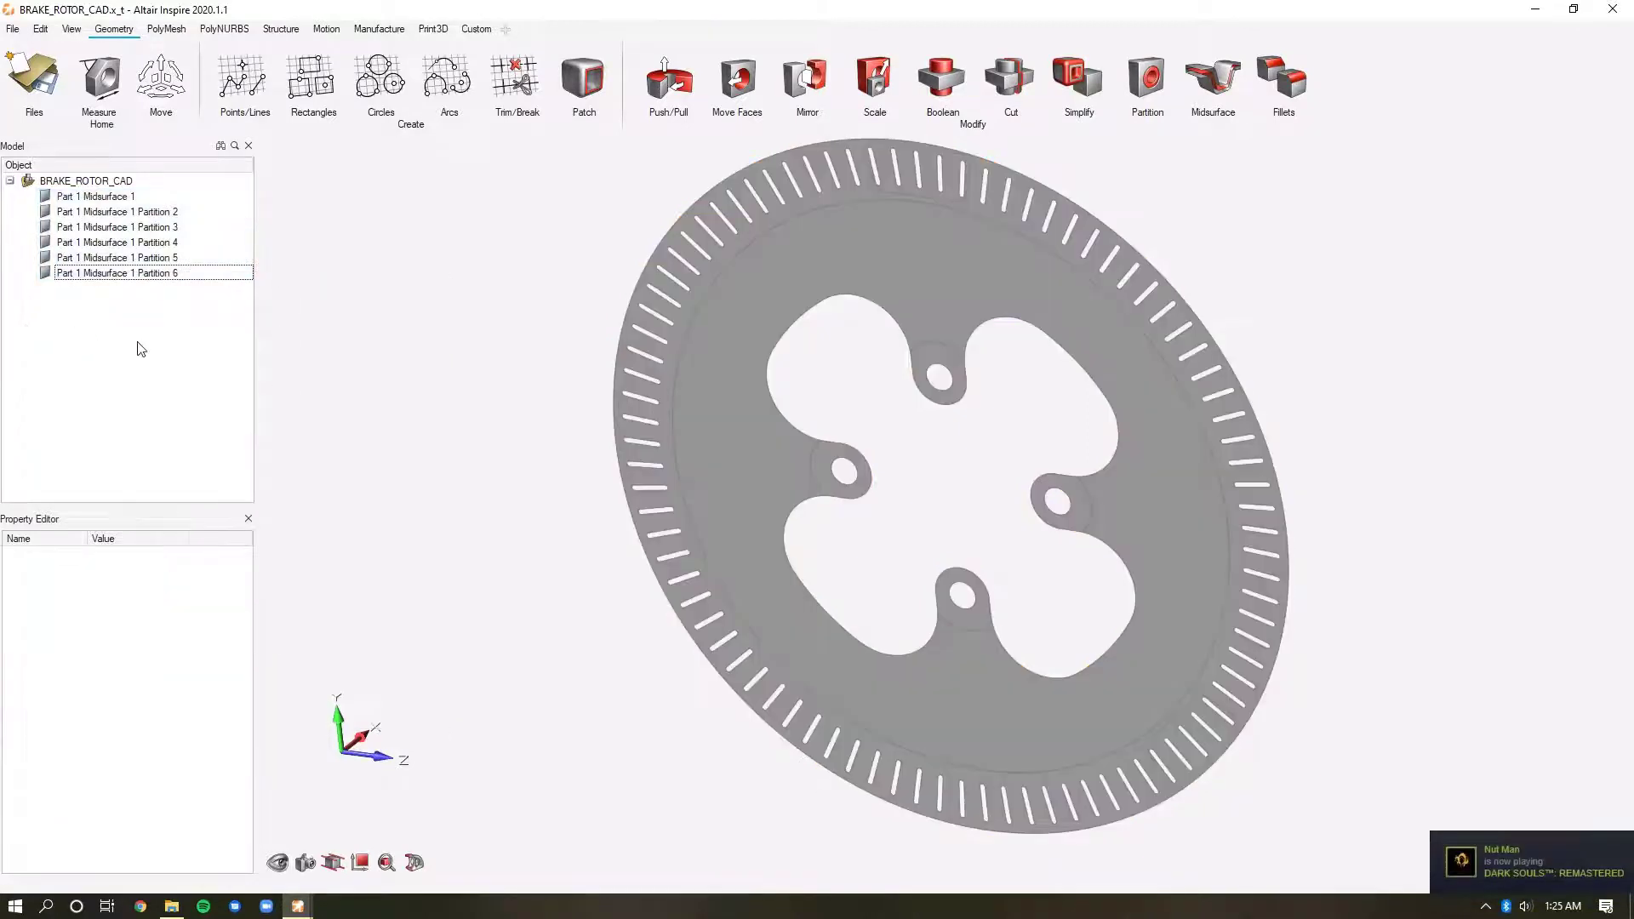
Make Partition 6 the design space and switch to the Structure tools.
right_click(870, 247)
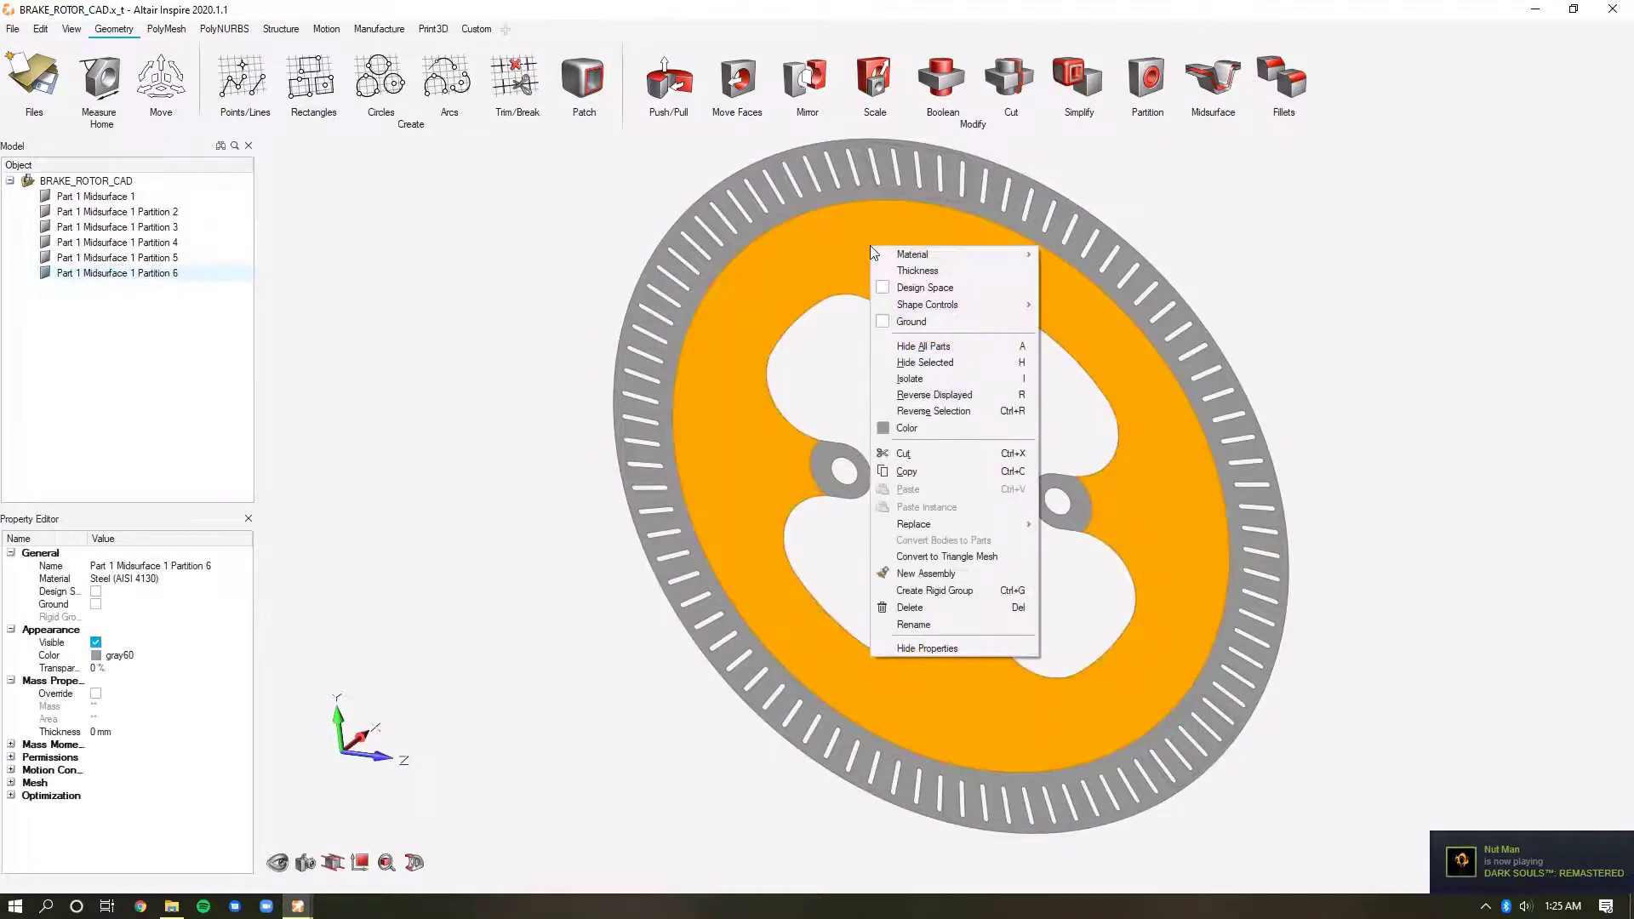
click(938, 292)
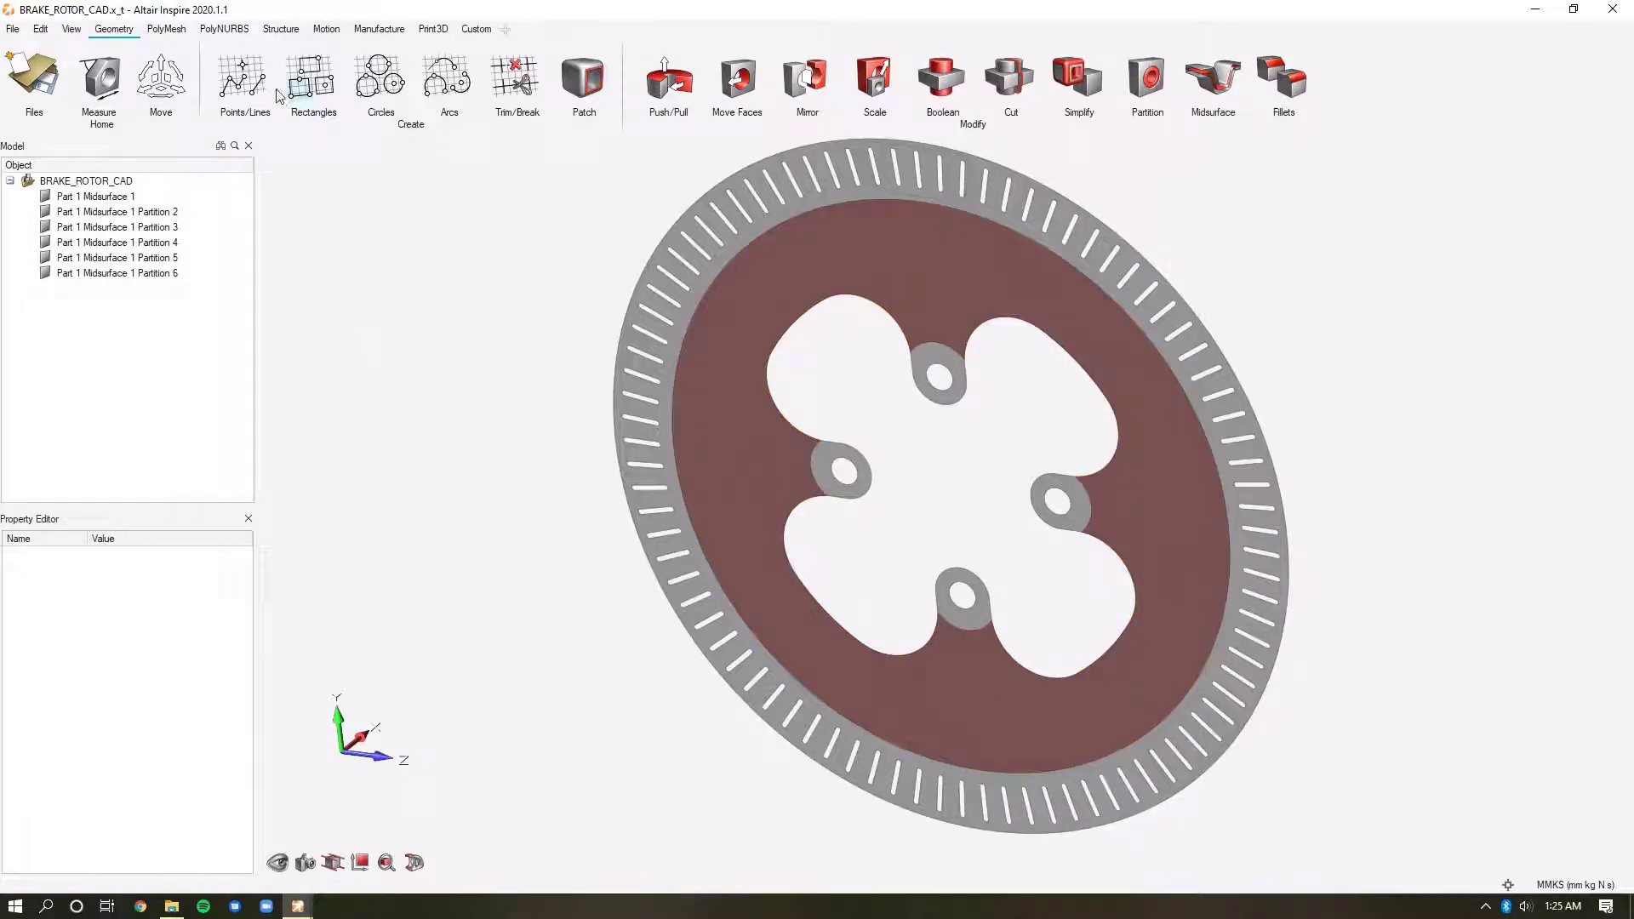
click(280, 32)
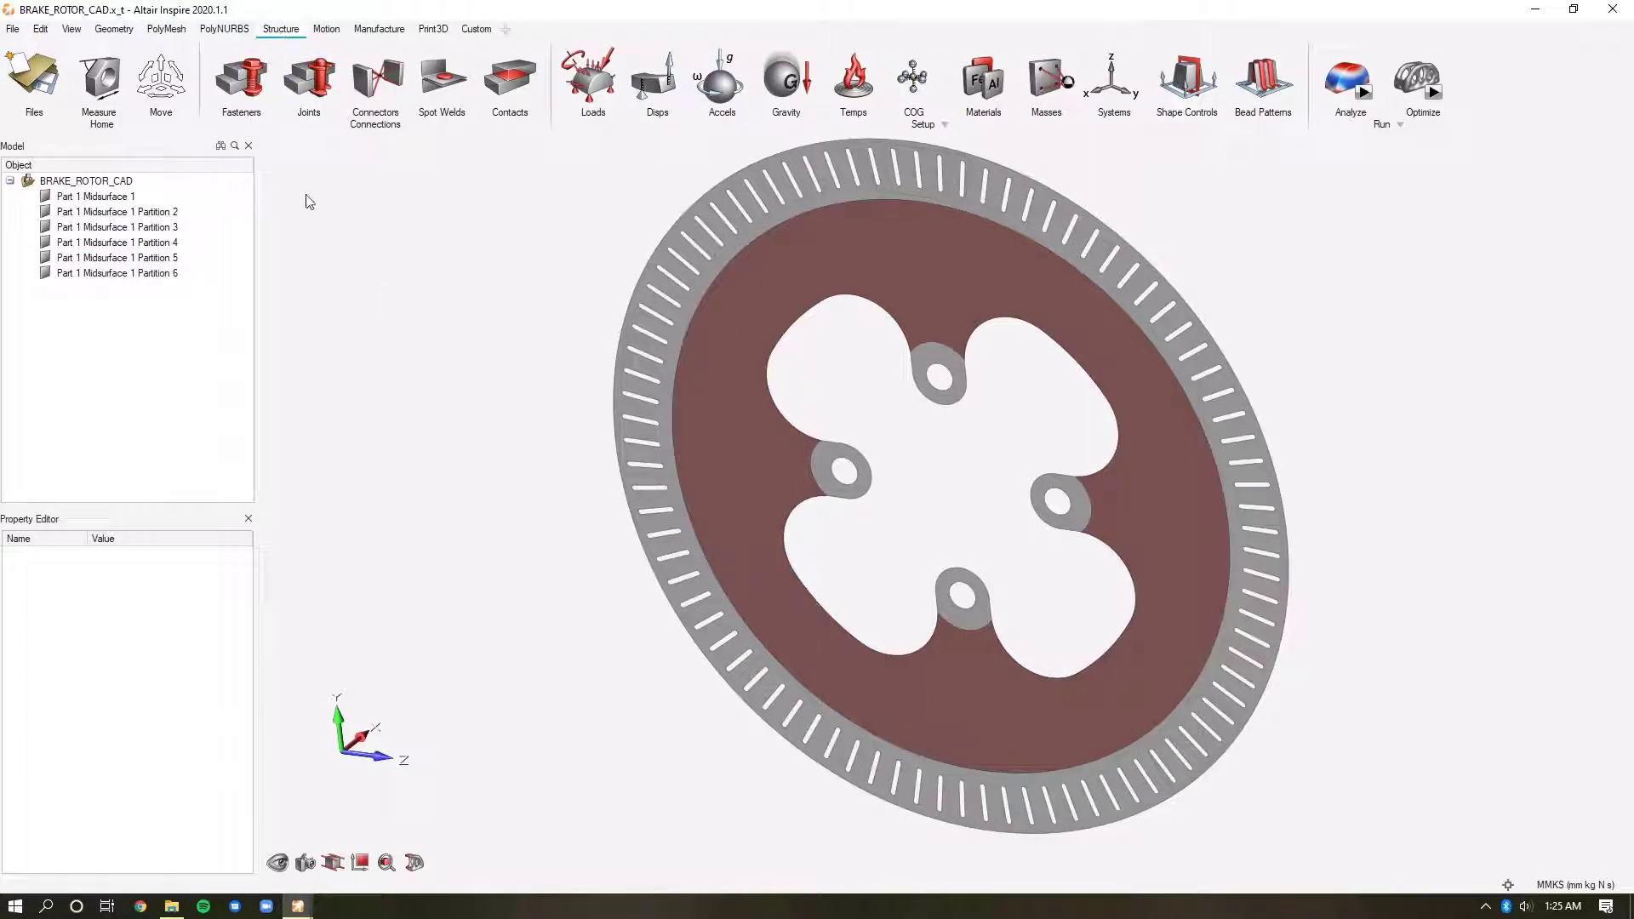
Create Connector 1 on the top slotted patch and Connector 2 on the lower-right patch.
click(390, 79)
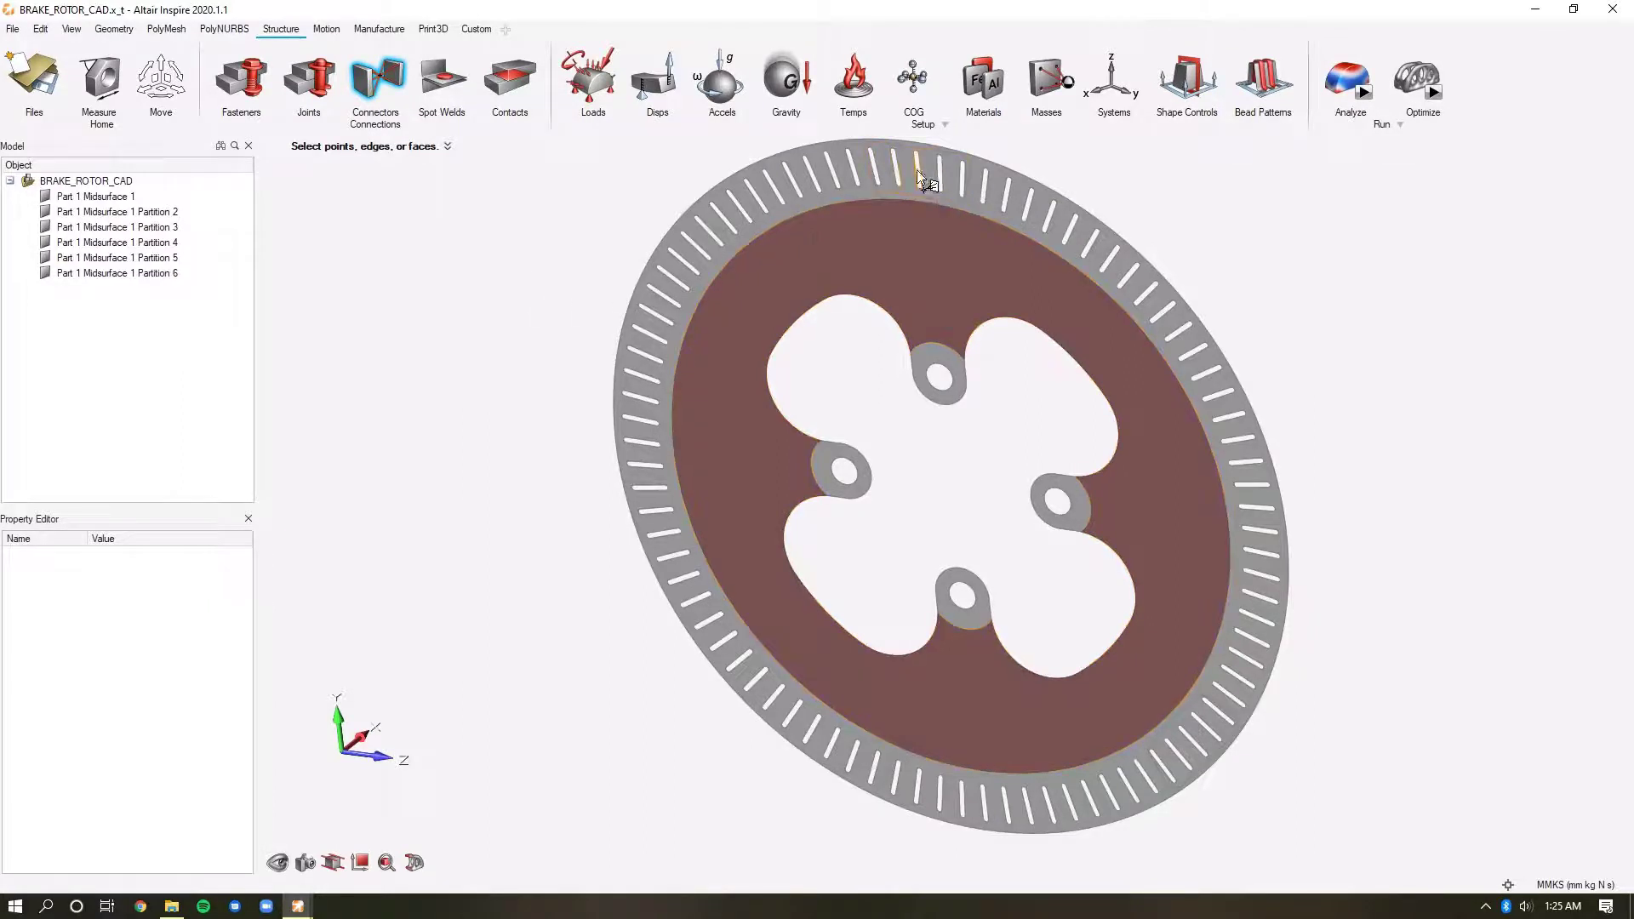
scroll(953, 151, up, 5)
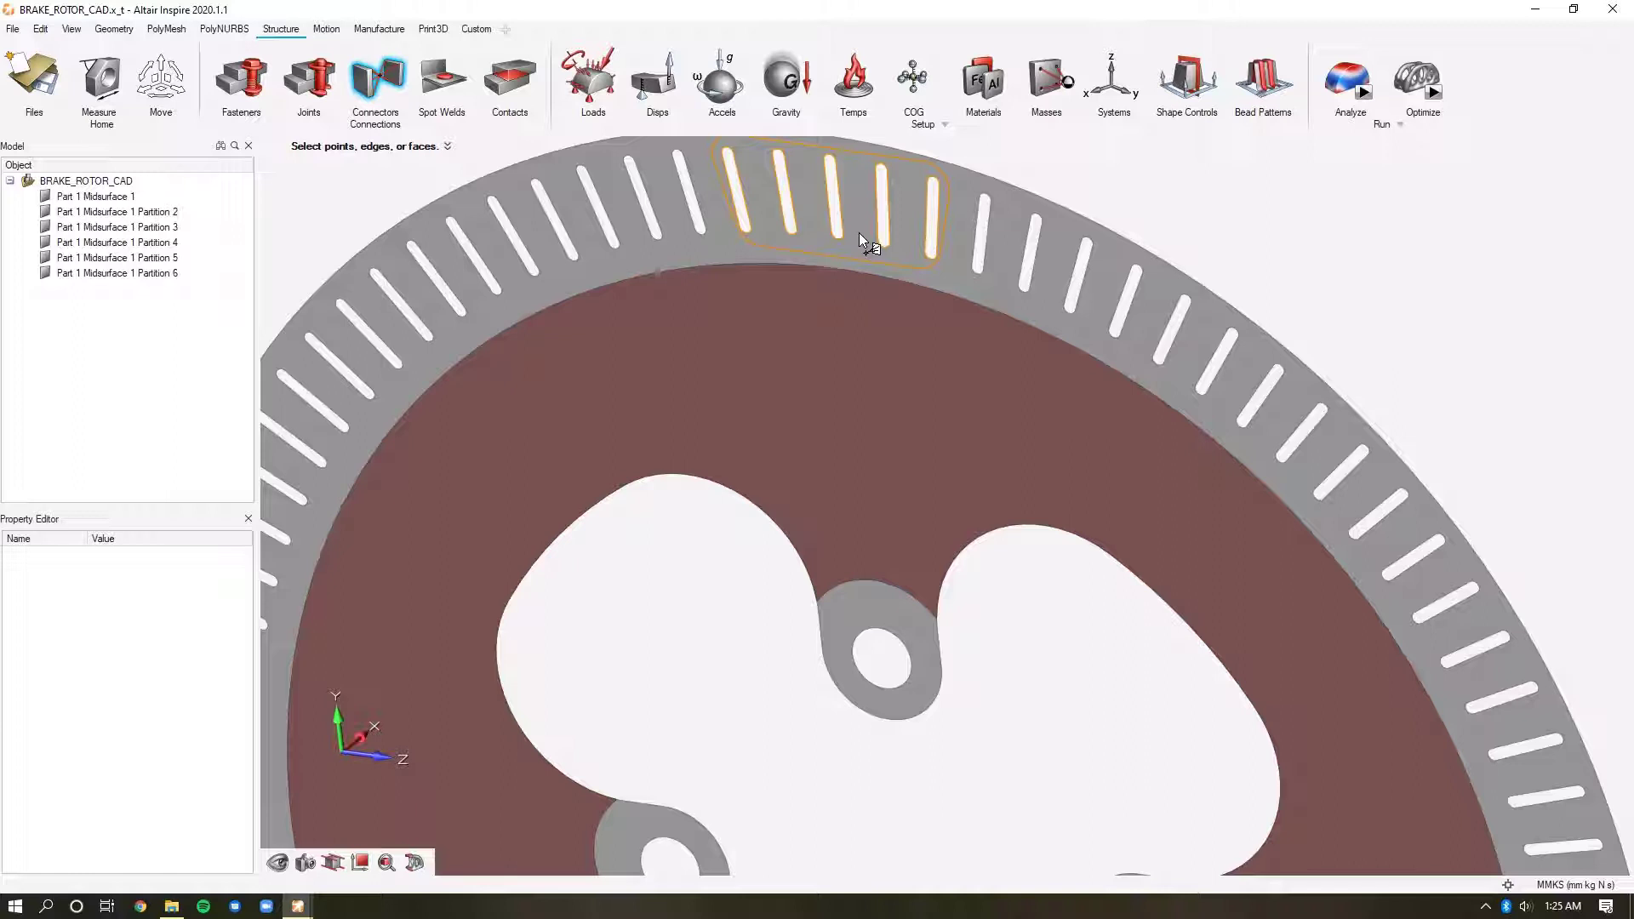
click(861, 228)
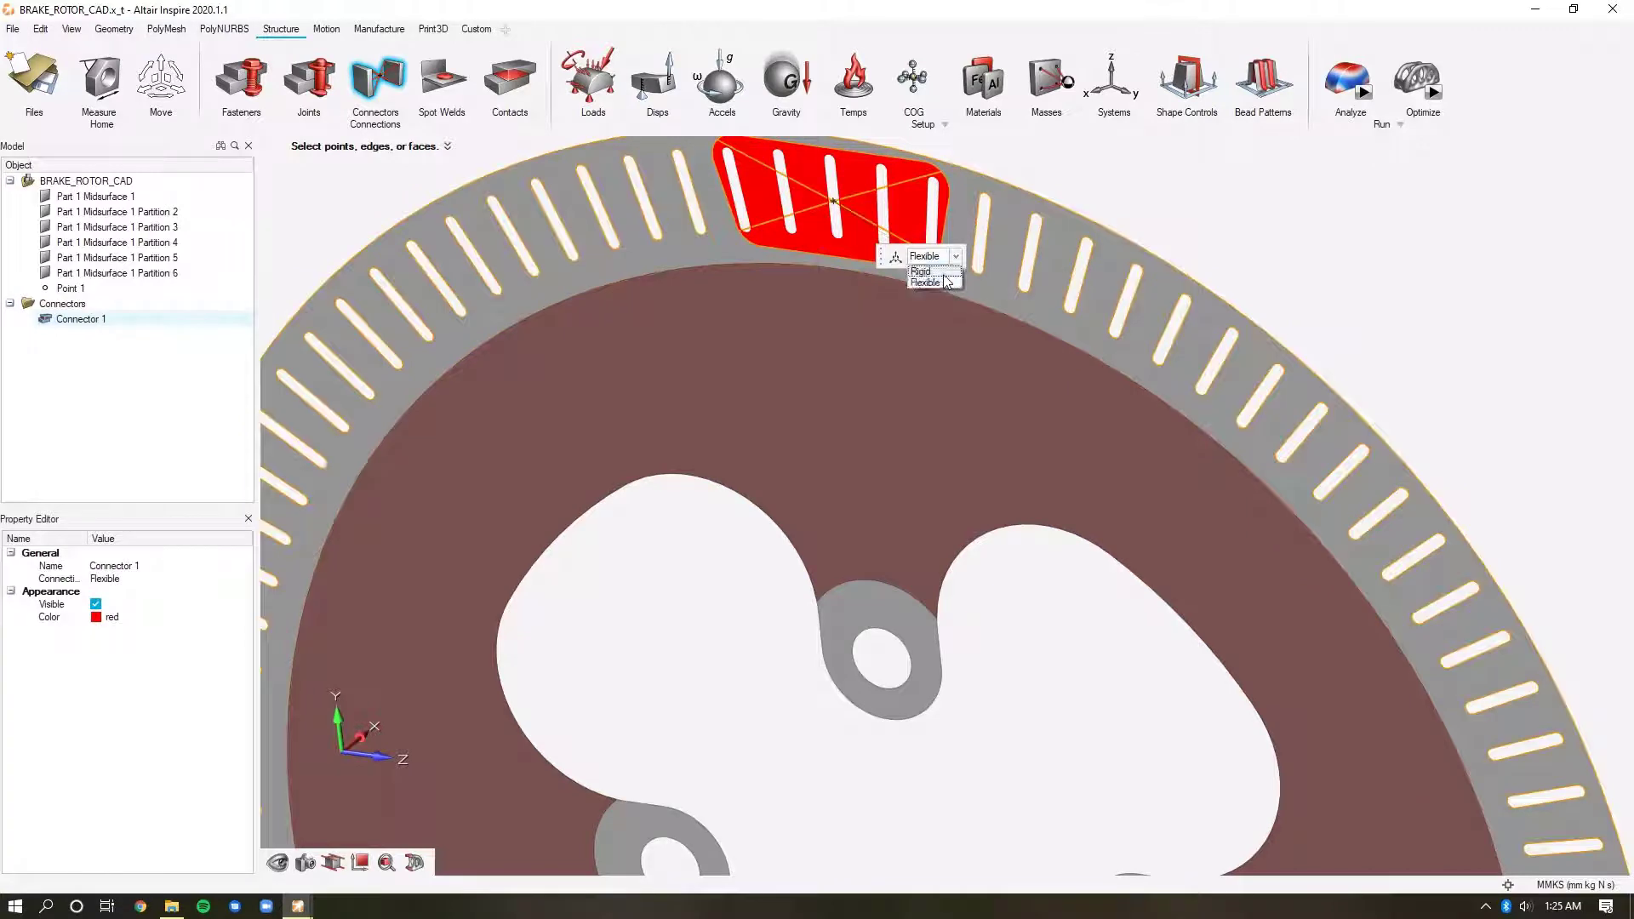
click(1267, 187)
scroll(1258, 207, down, 5)
scroll(1360, 598, up, 5)
scroll(1360, 598, up, 3)
click(1270, 543)
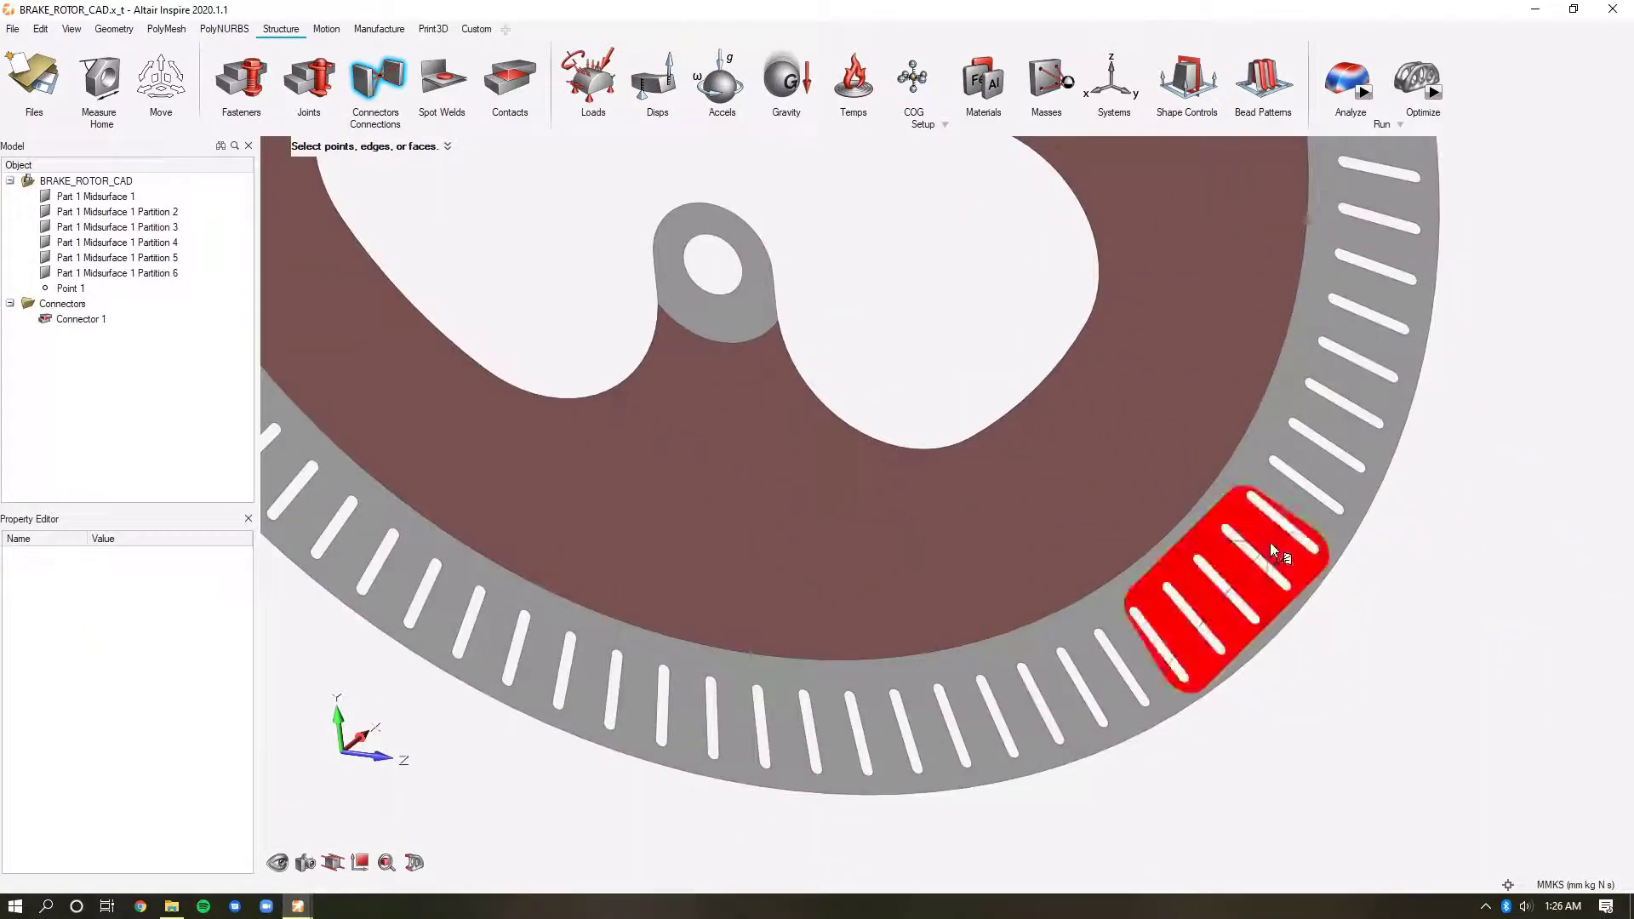
click(1245, 579)
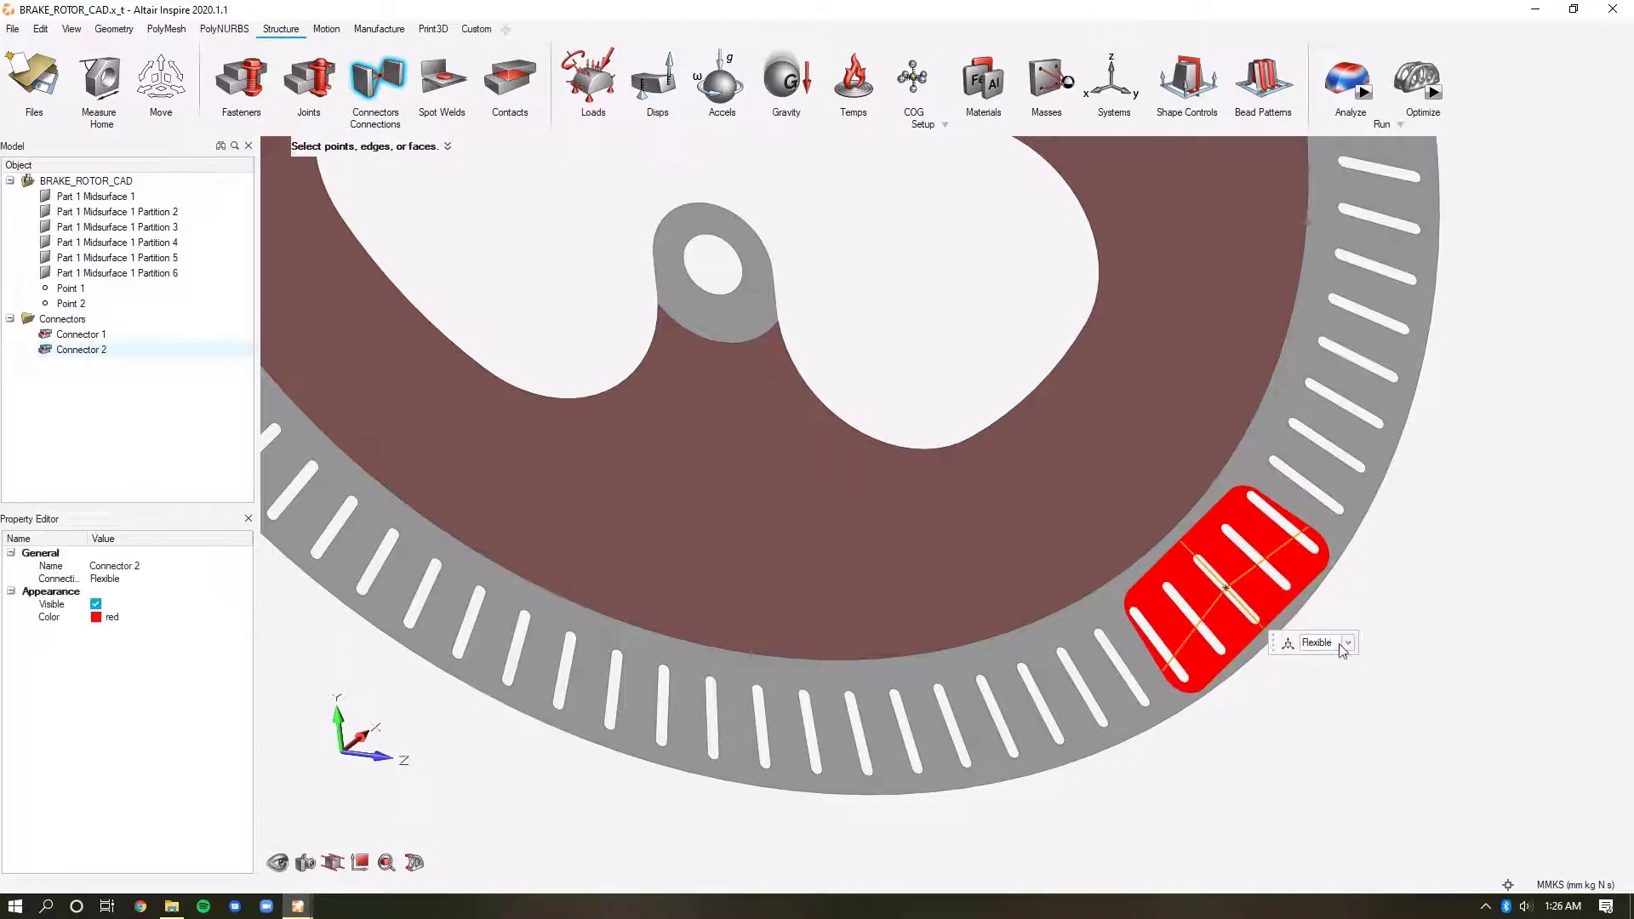
click(1438, 639)
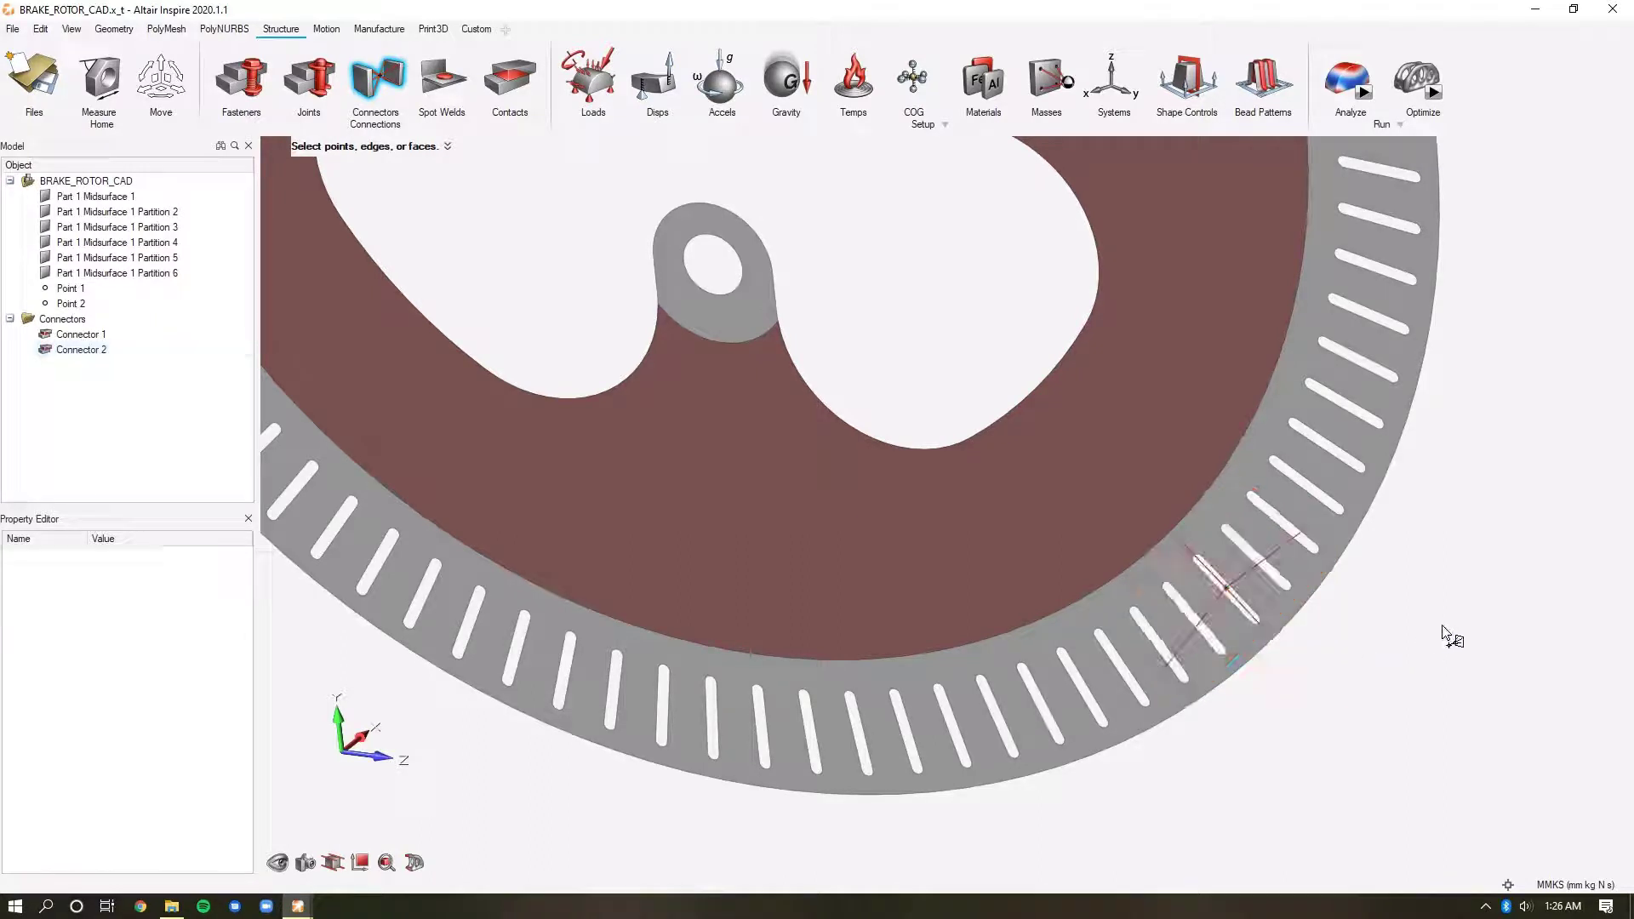
scroll(1425, 644, down, 6)
scroll(1377, 396, up, 5)
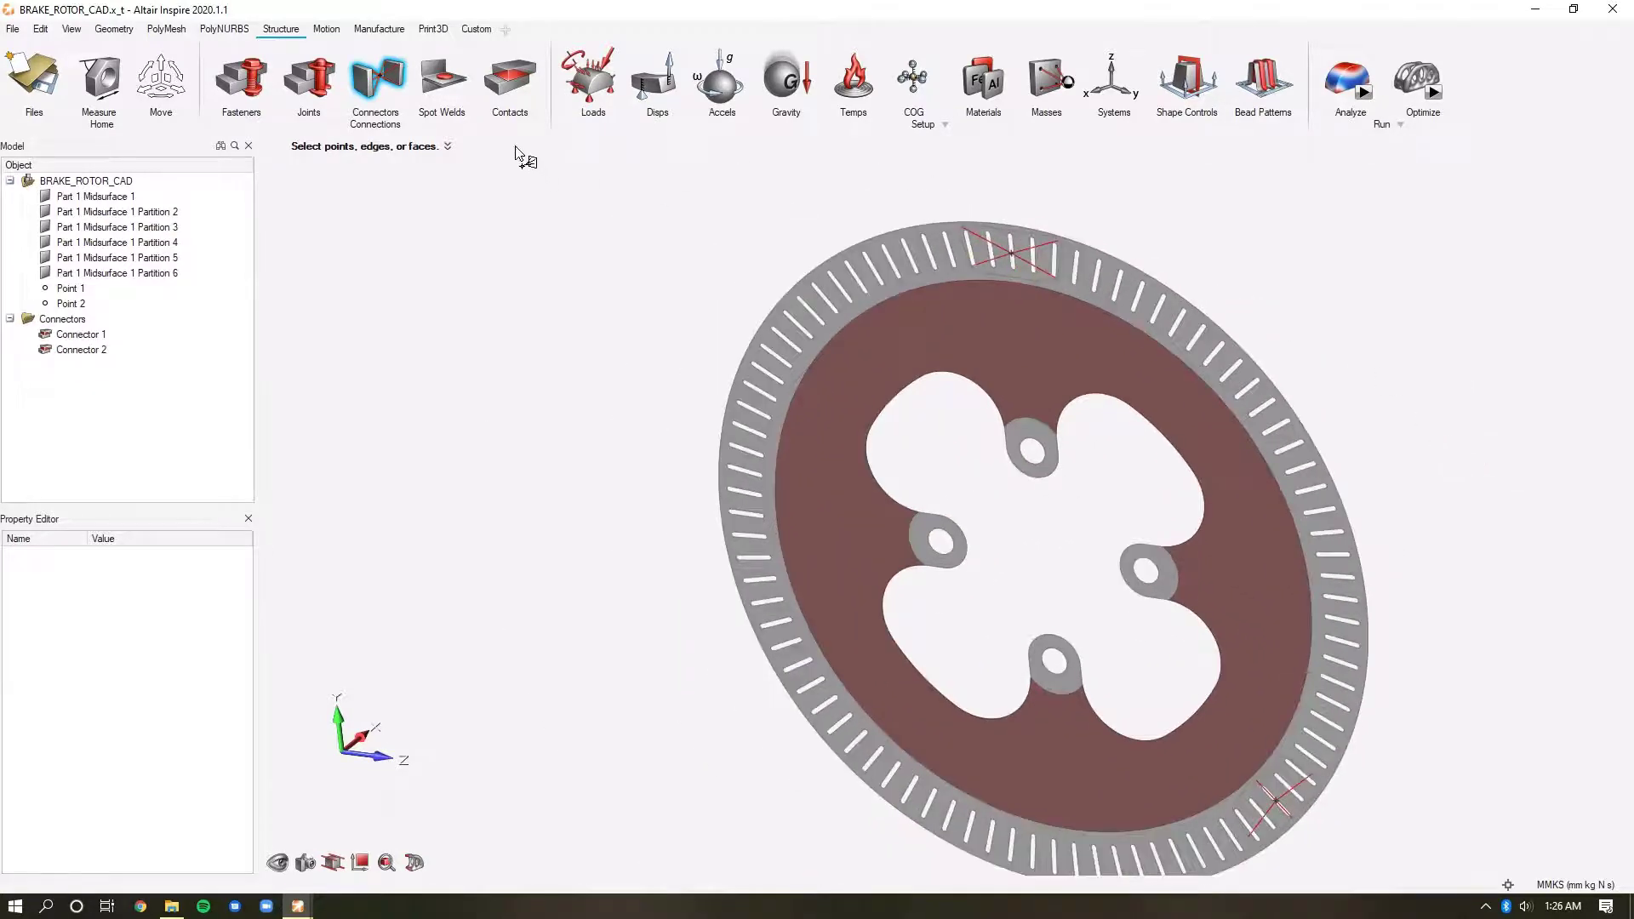
Check contacts, then fix the left, upper, right and lower bolt holes as Supports 1–4.
click(508, 90)
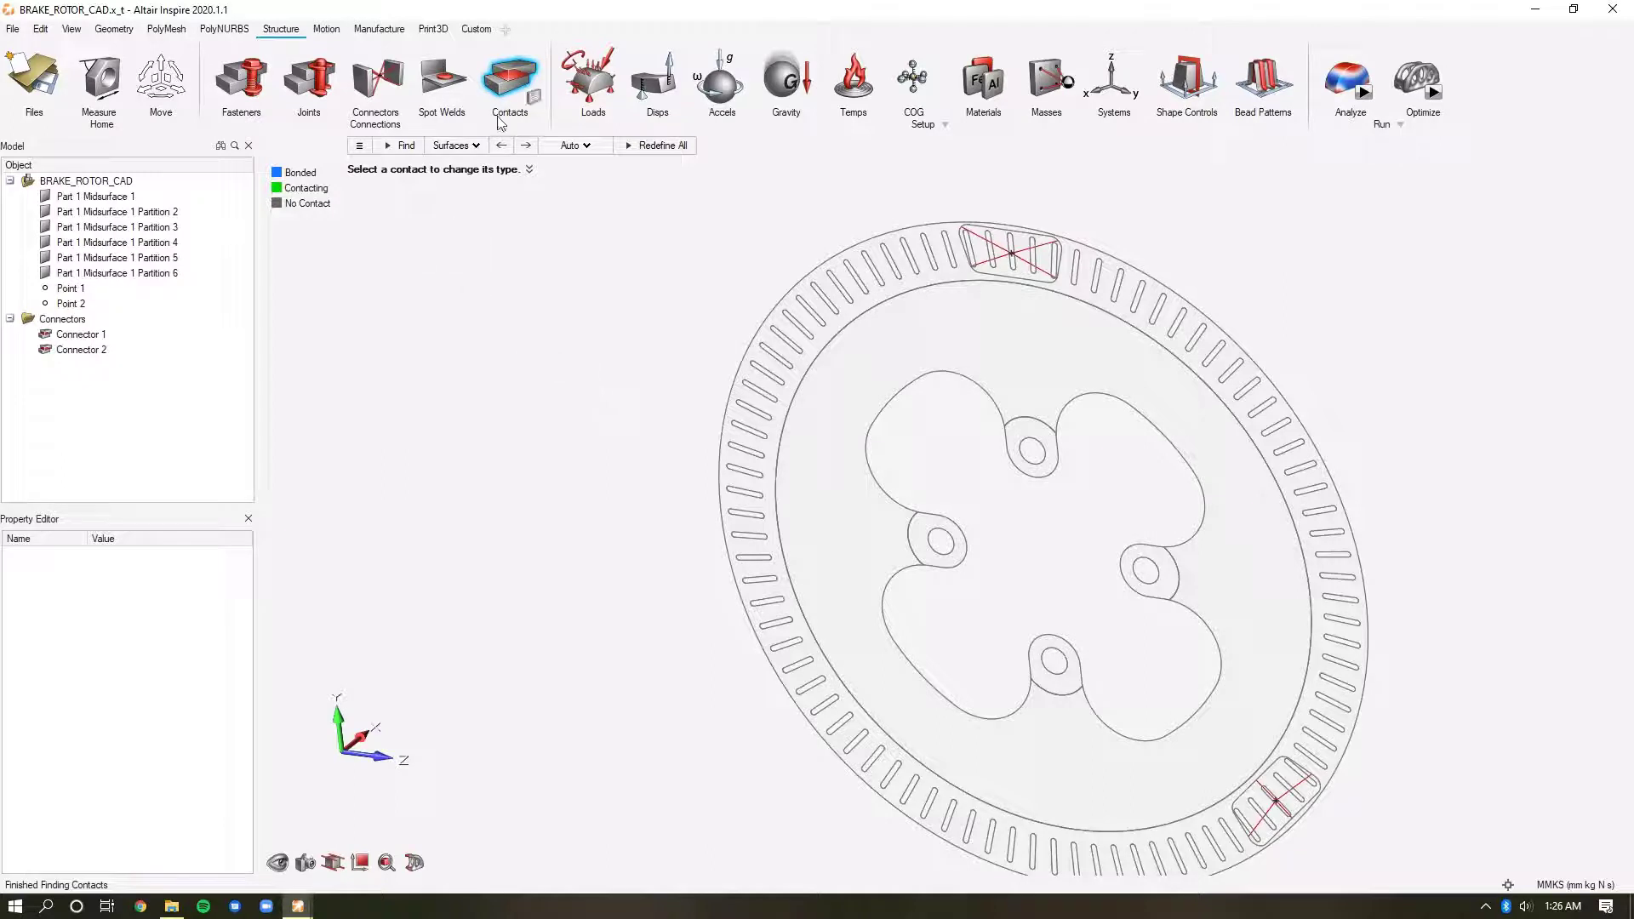
click(510, 65)
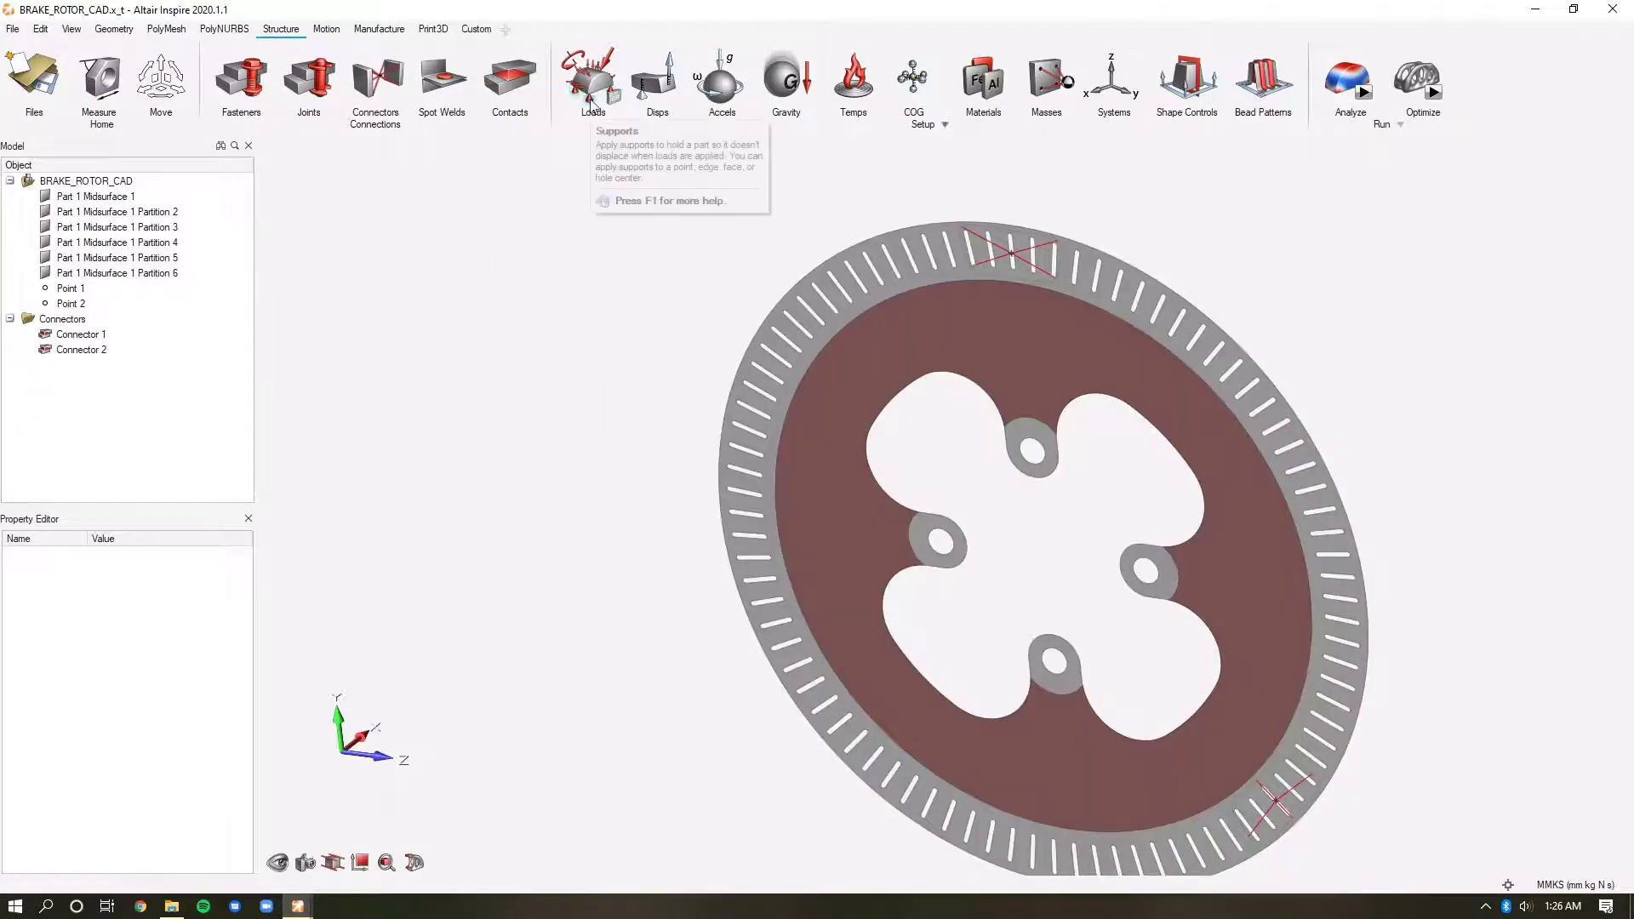
click(591, 100)
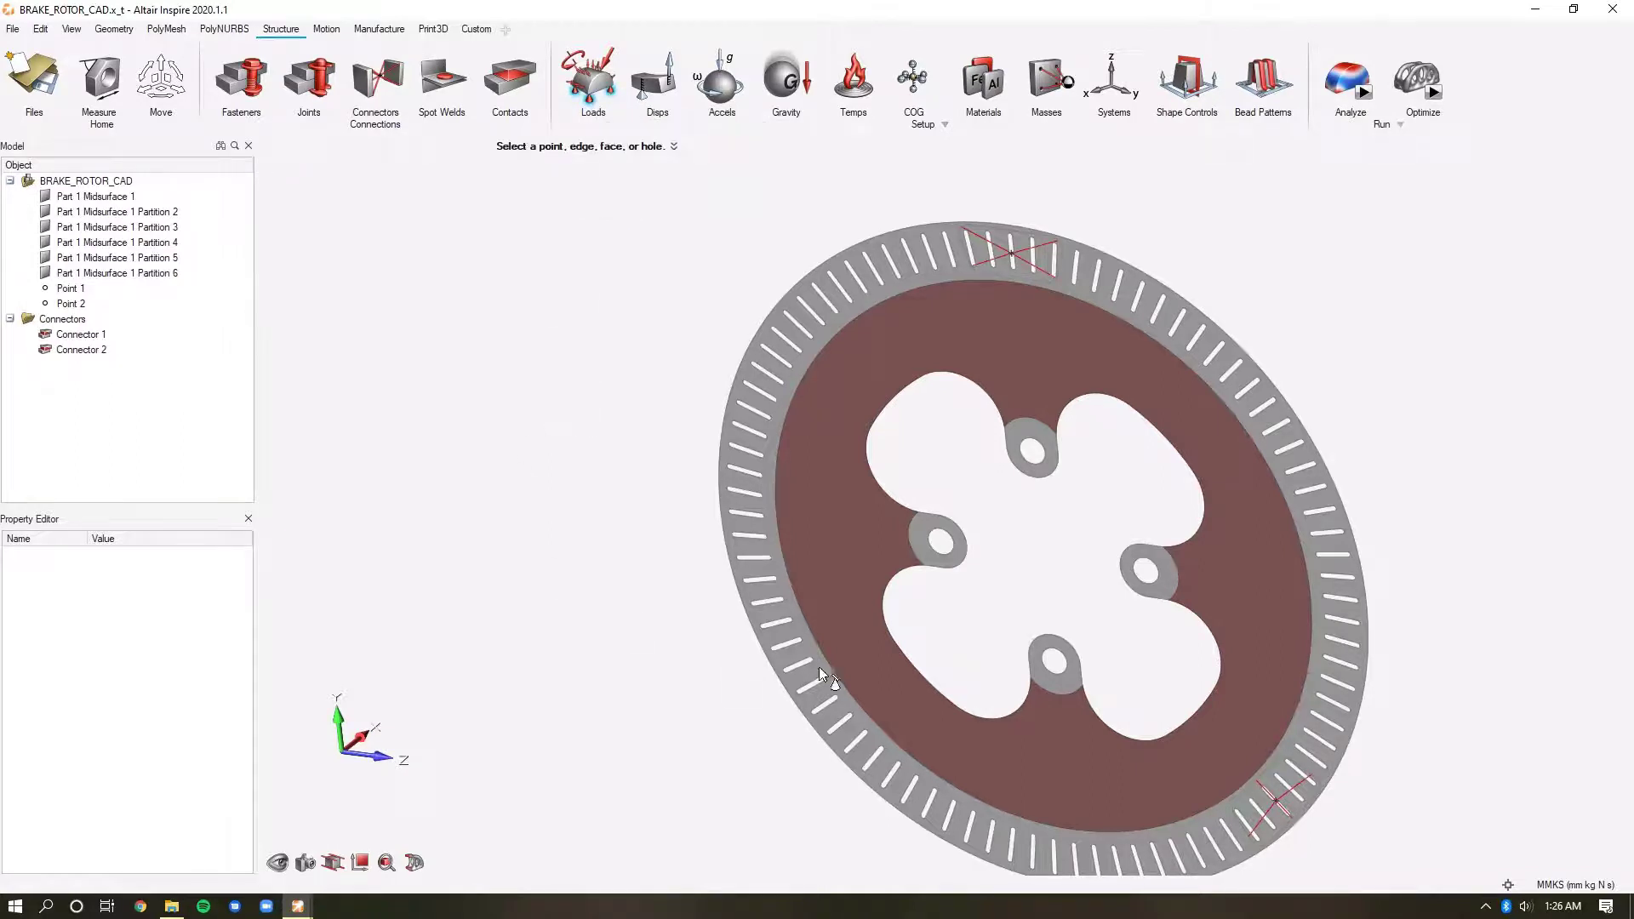
scroll(970, 561, up, 5)
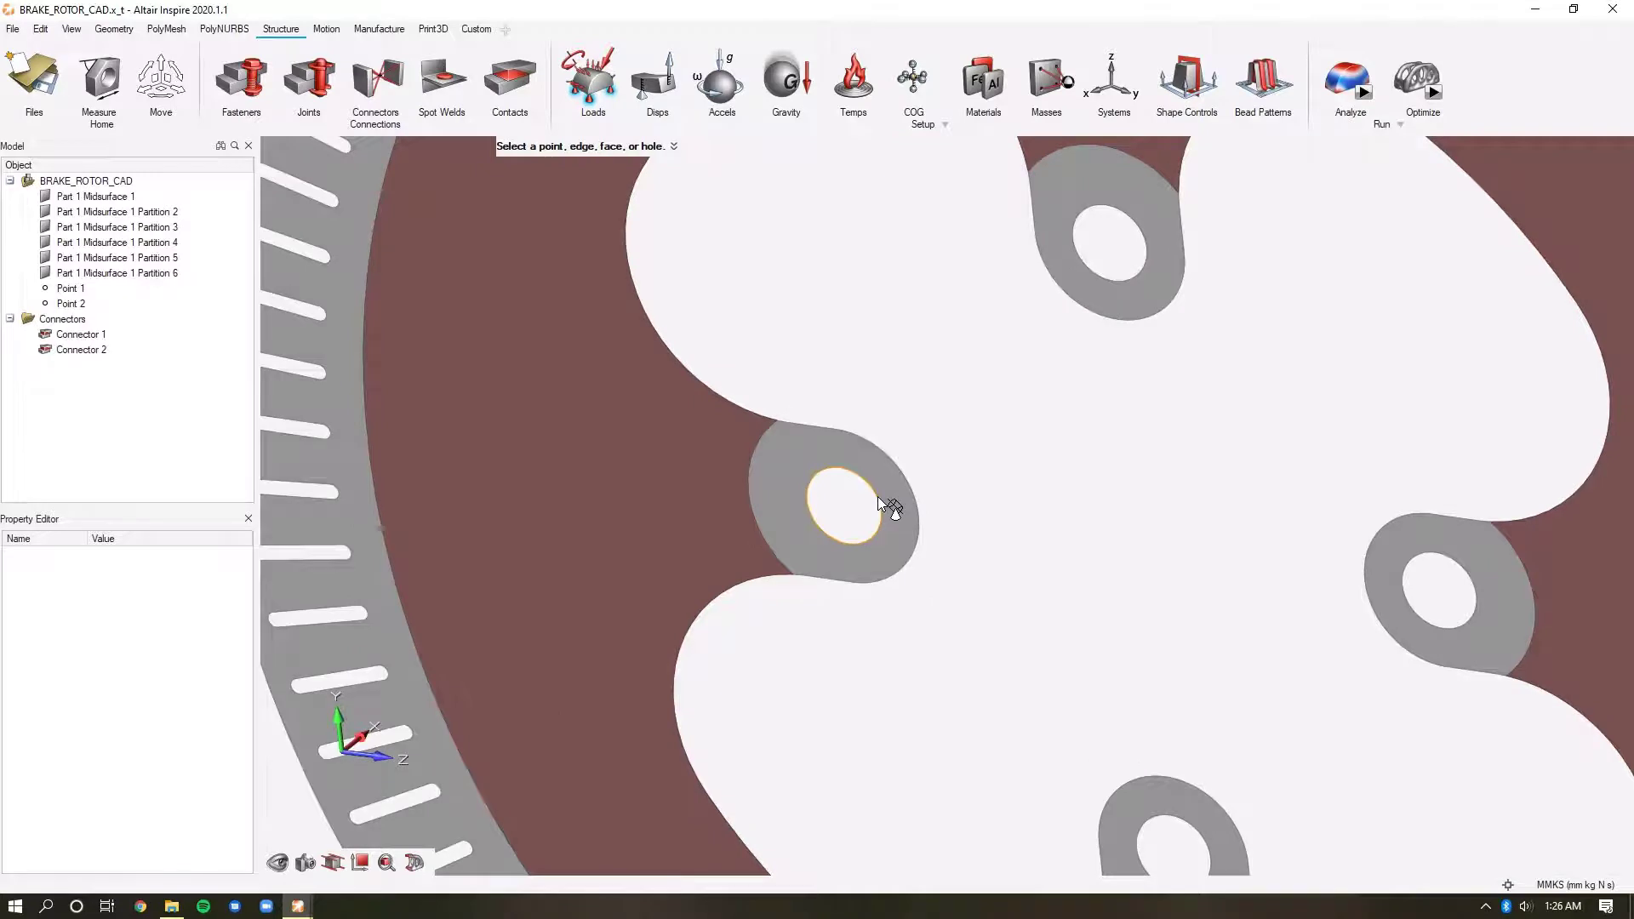
click(876, 497)
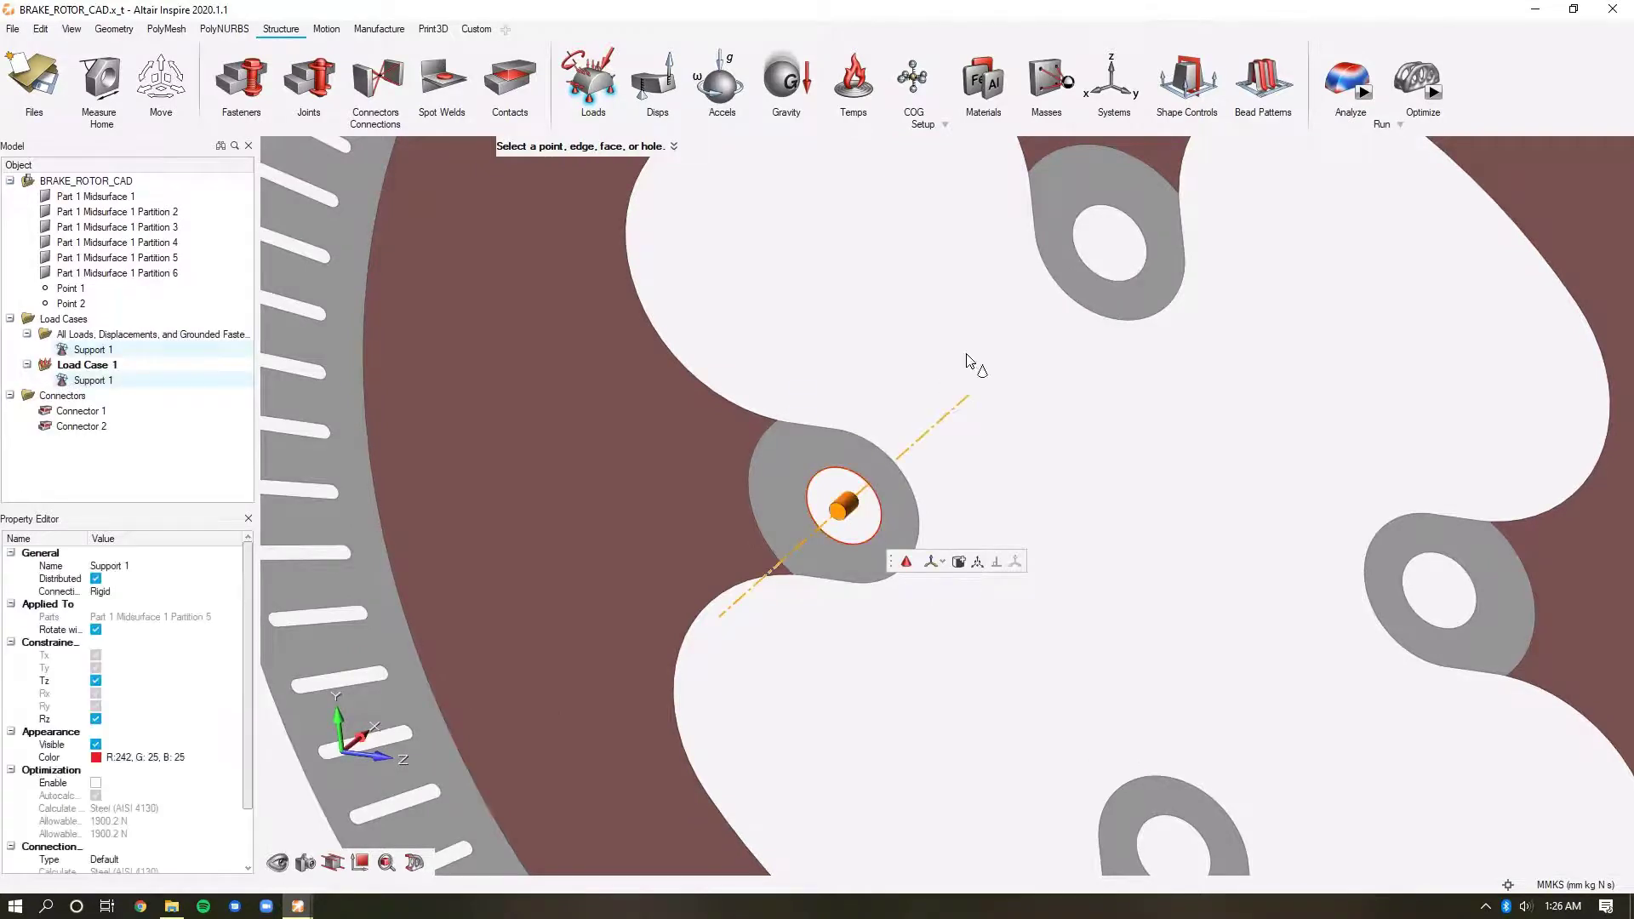
click(1083, 261)
click(1412, 614)
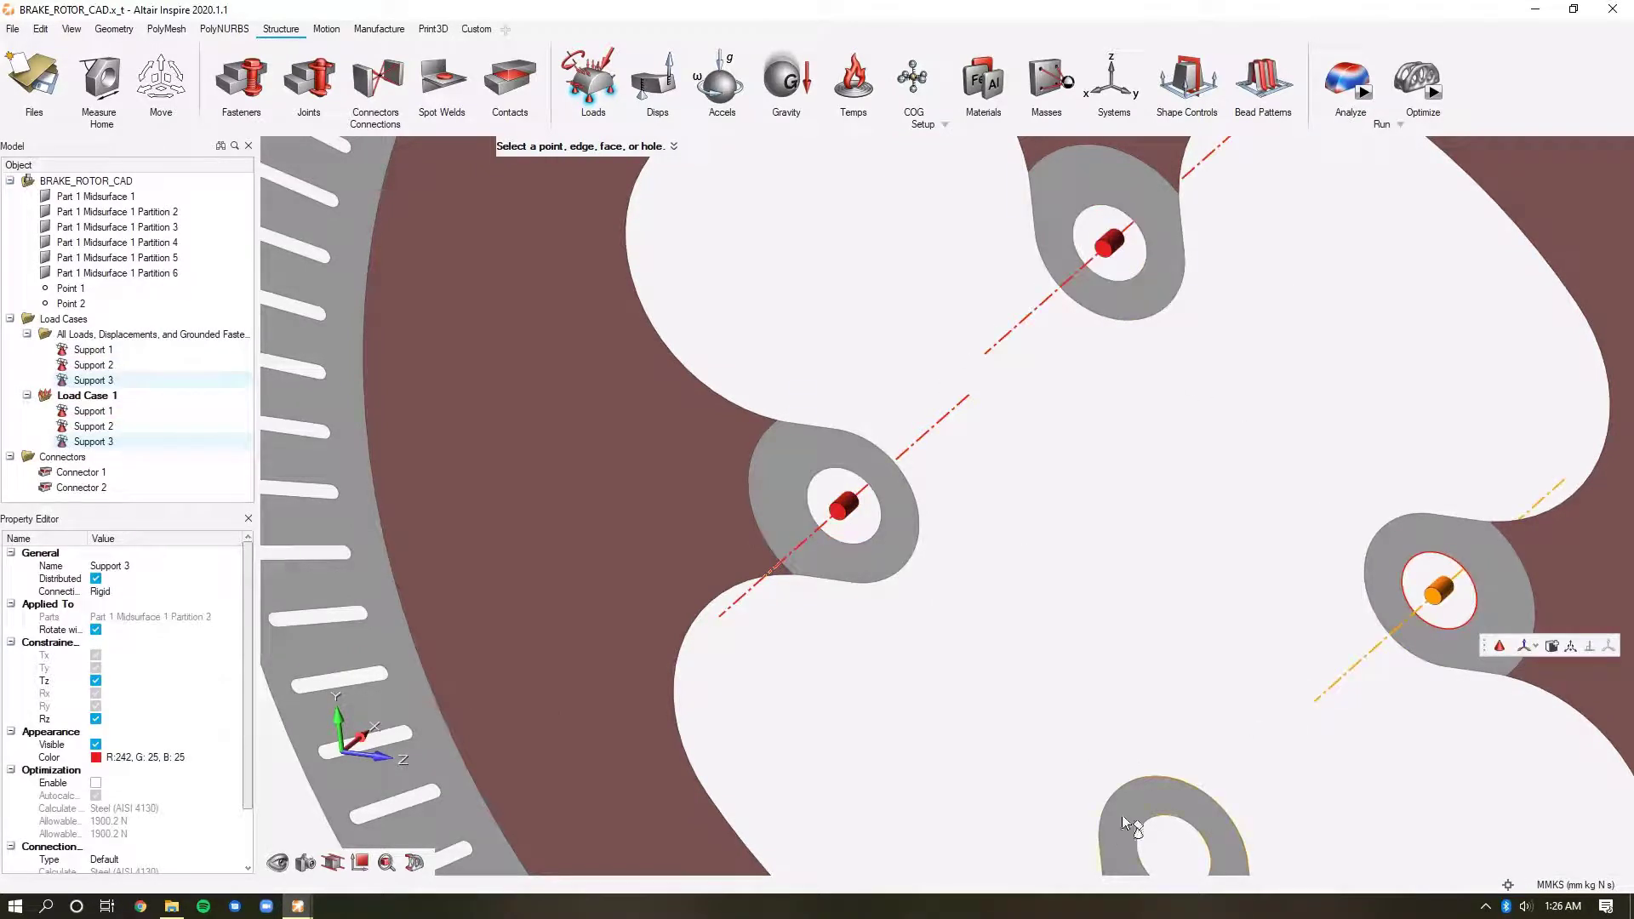
click(1166, 825)
scroll(1074, 606, down, 5)
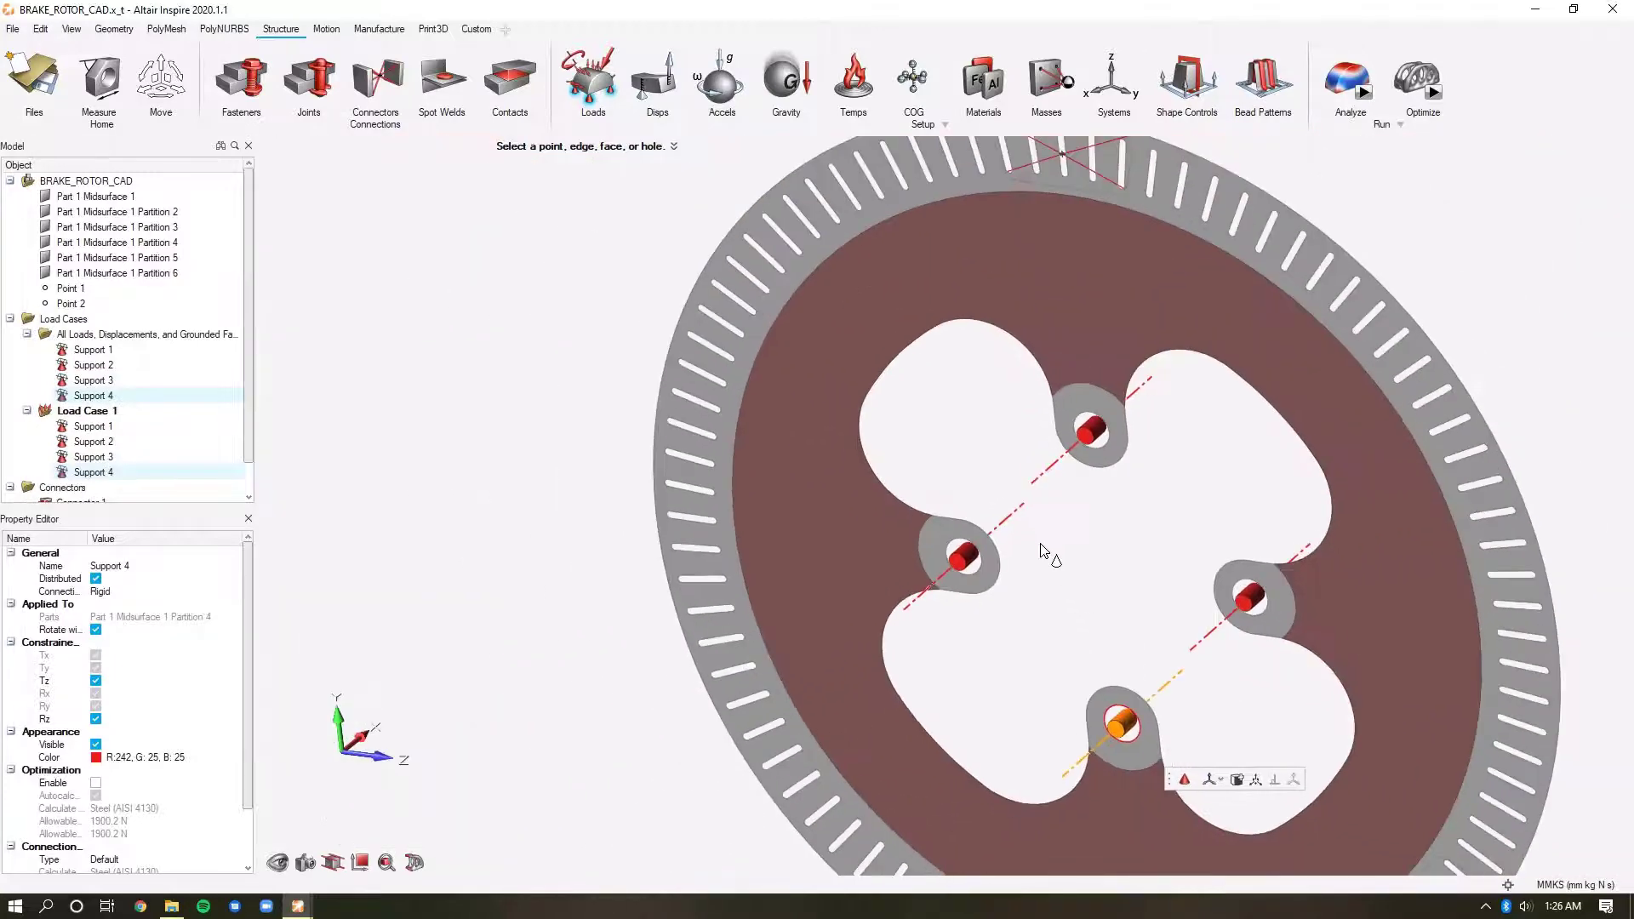
scroll(1043, 555, down, 2)
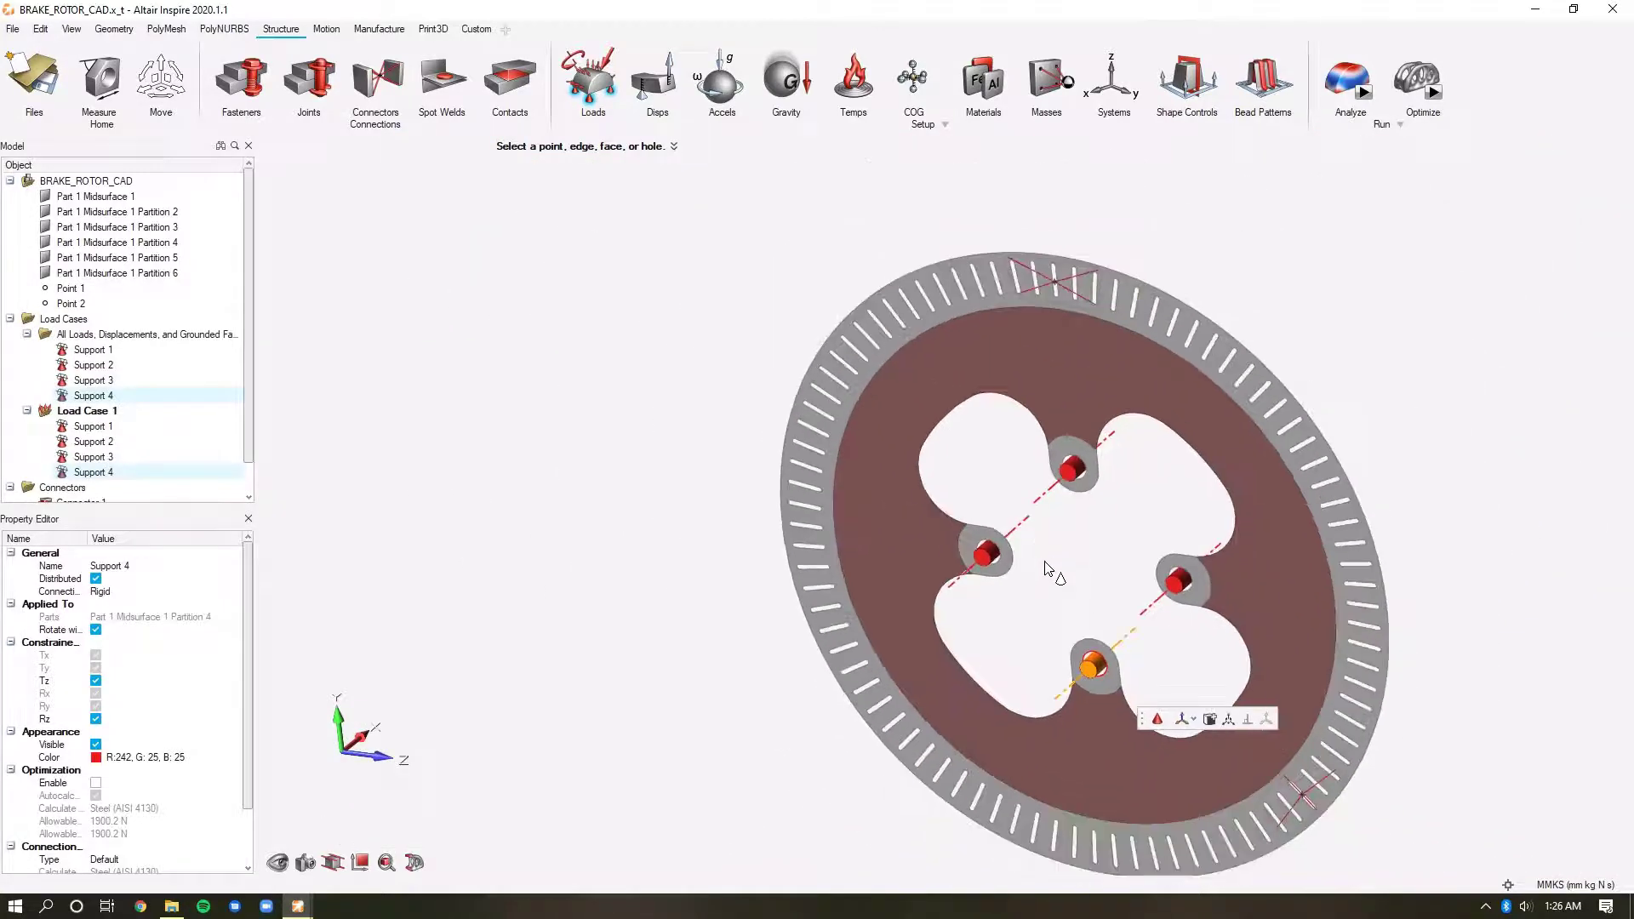
click(609, 79)
Apply Force 1 of 4700 N along Z at Point 1 on the top connector.
scroll(1047, 289, up, 7)
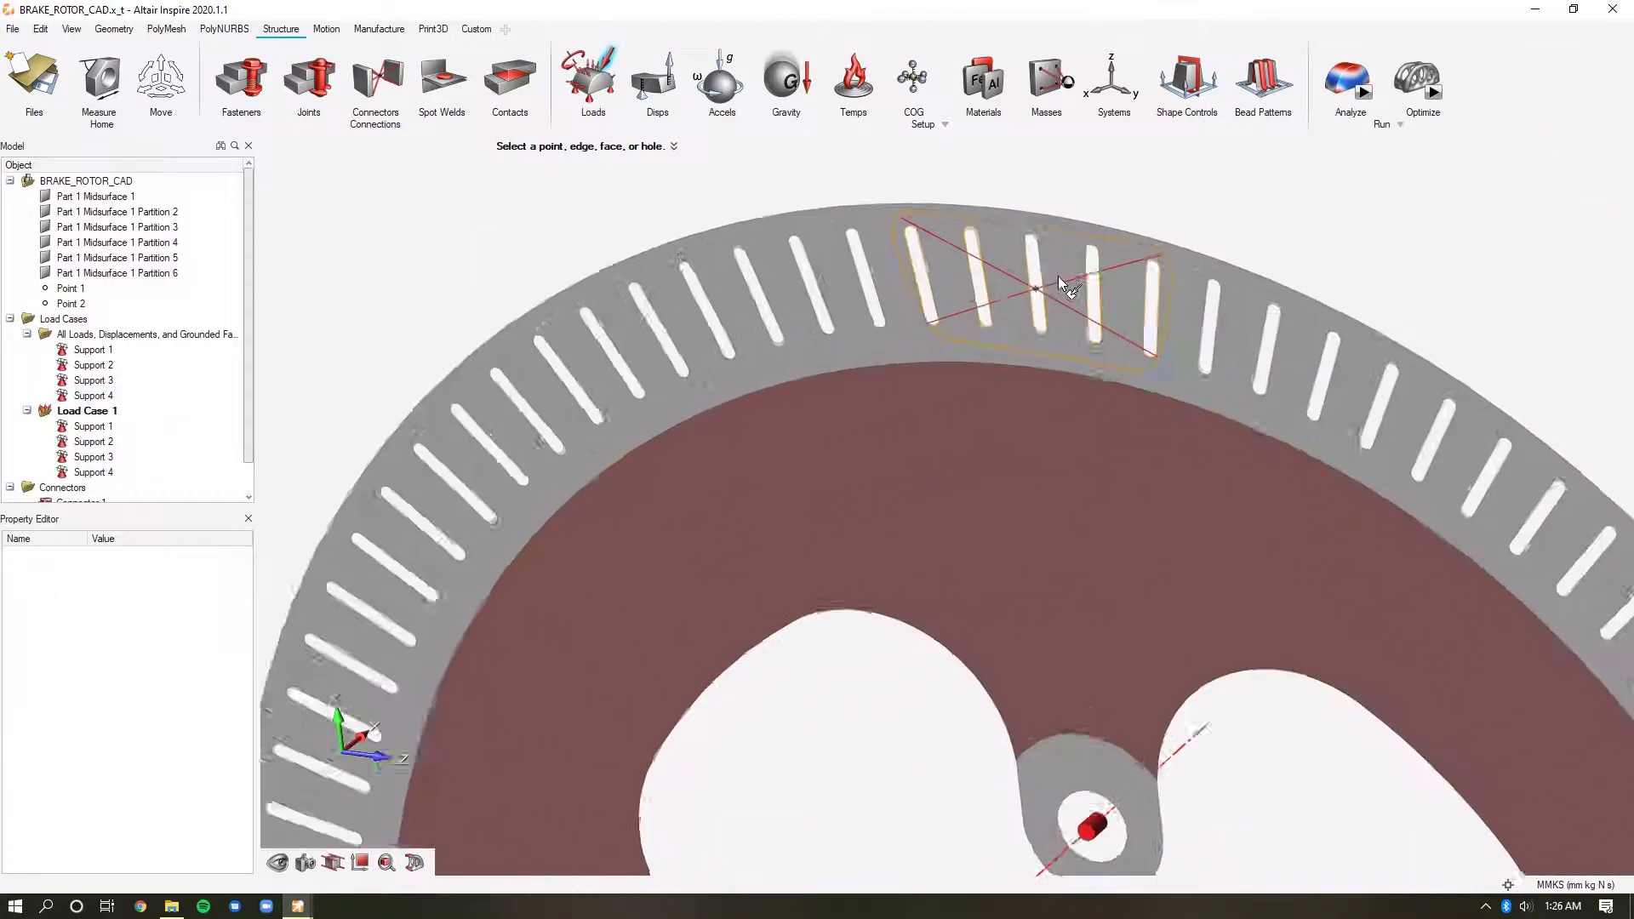
click(1032, 301)
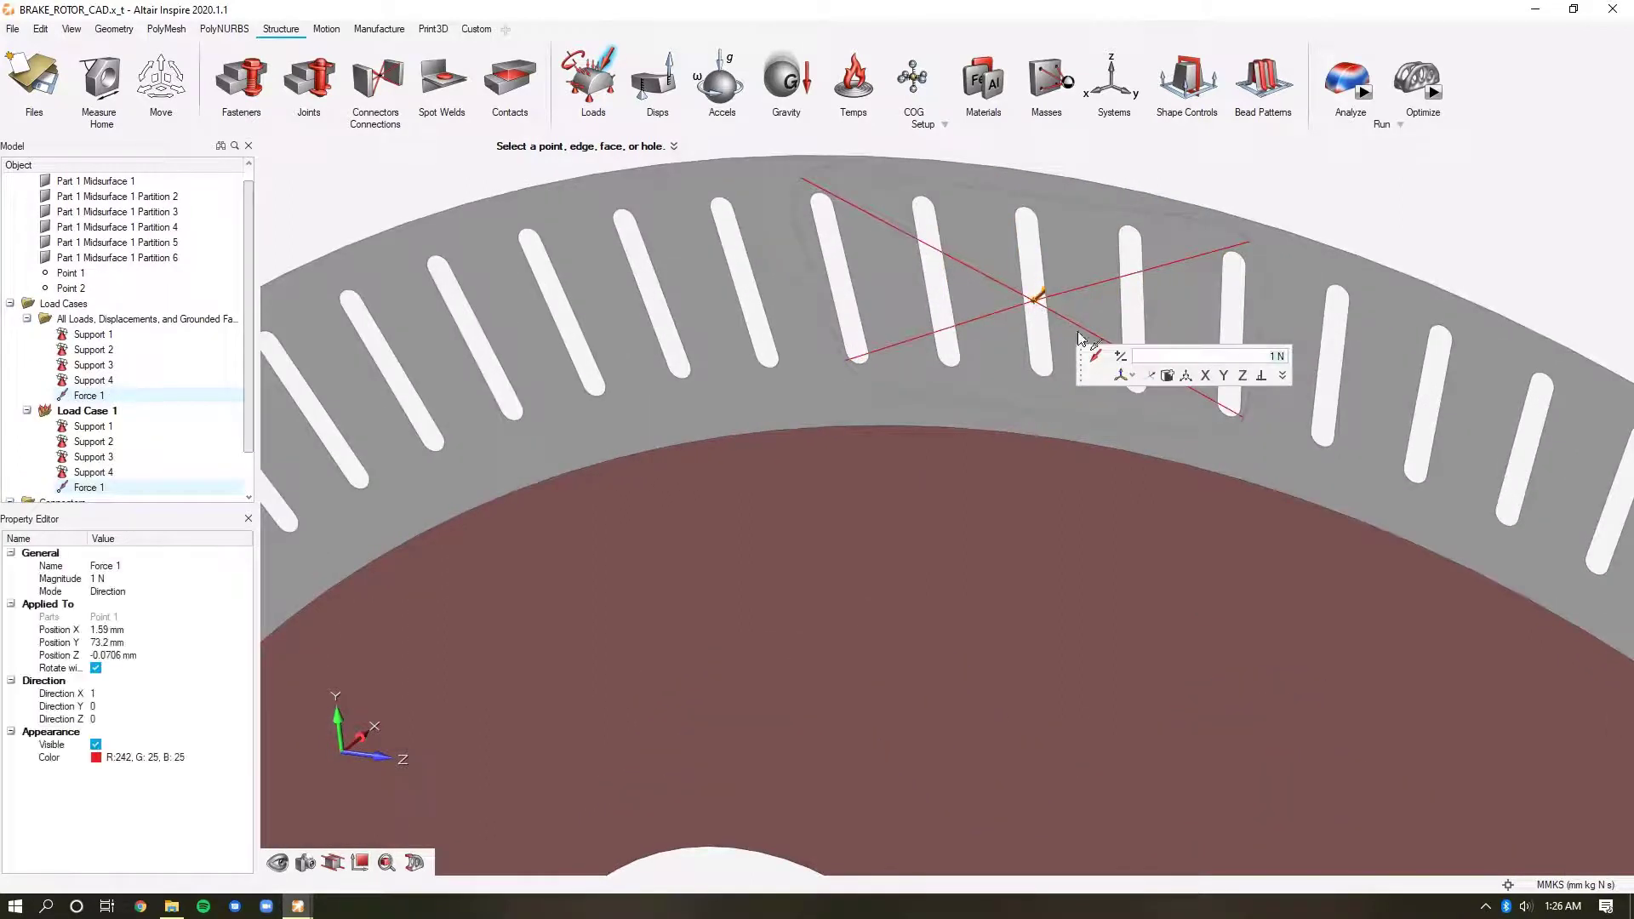
click(1244, 376)
text(4700)
key(Return)
scroll(1386, 302, down, 5)
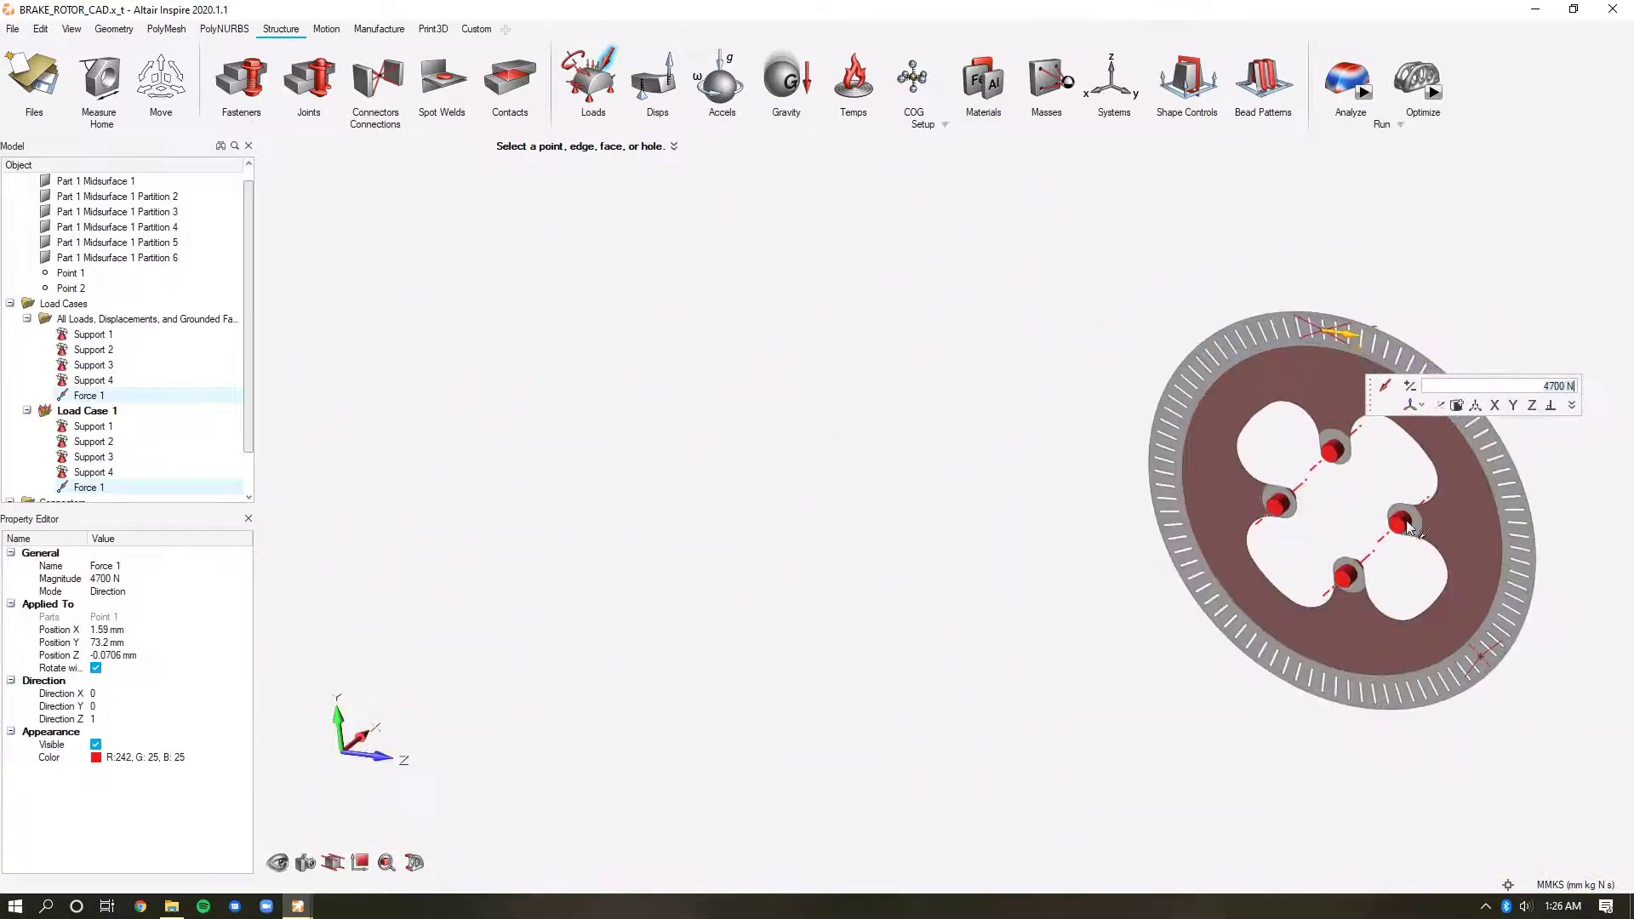
scroll(1368, 565, up, 6)
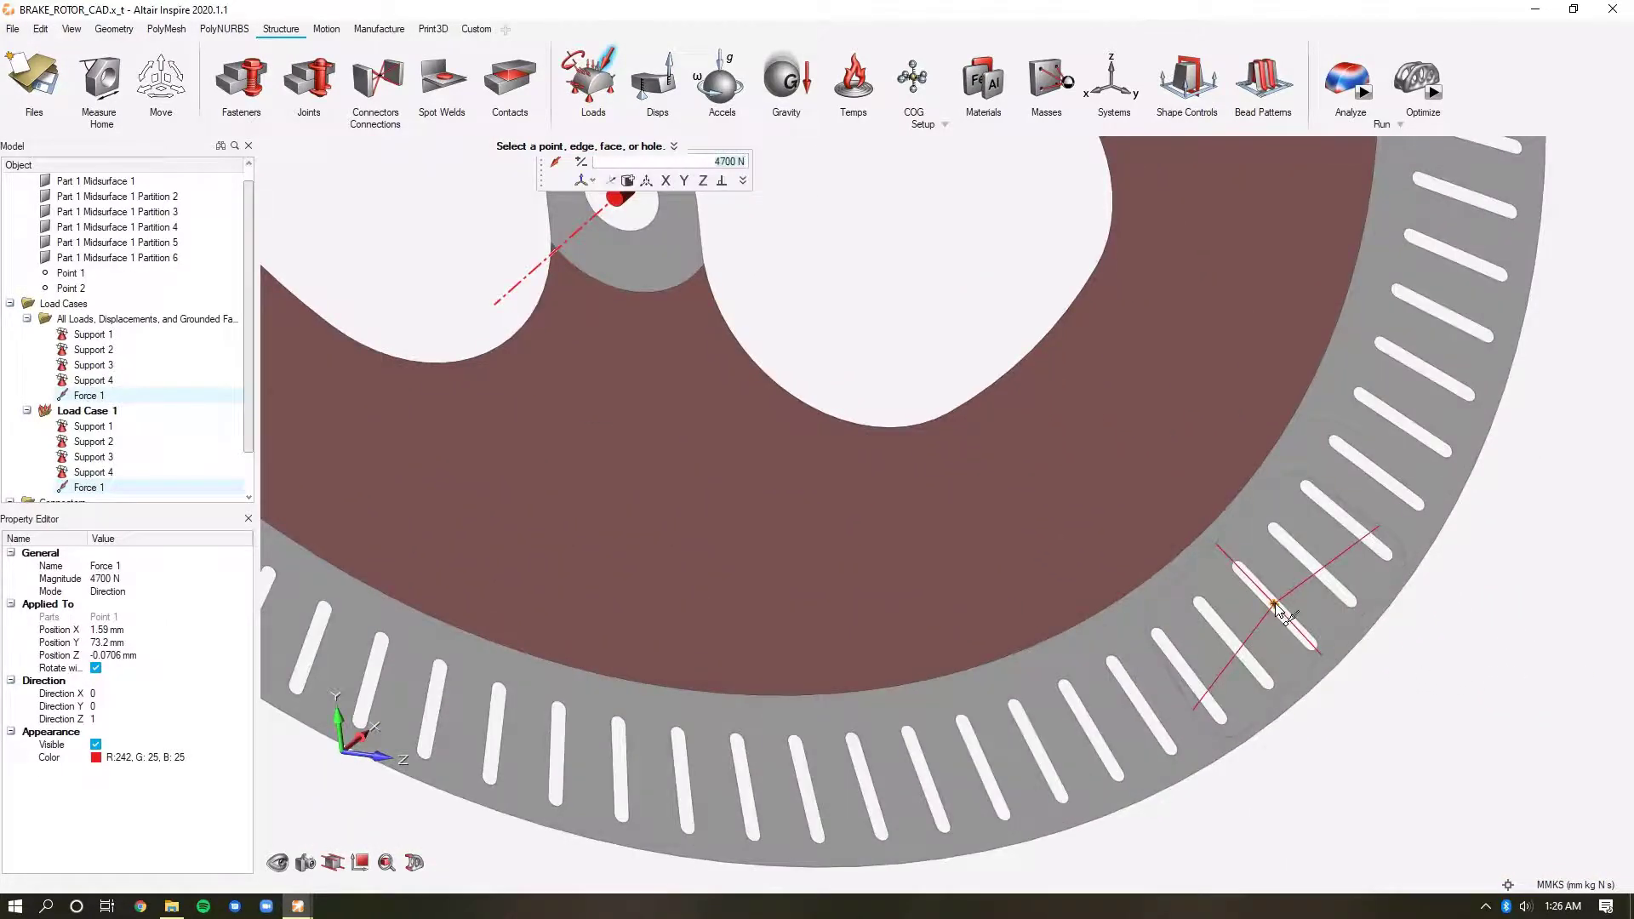
Place Force 2 on the lower-right connector aimed along Z and expand its direction components.
click(1272, 606)
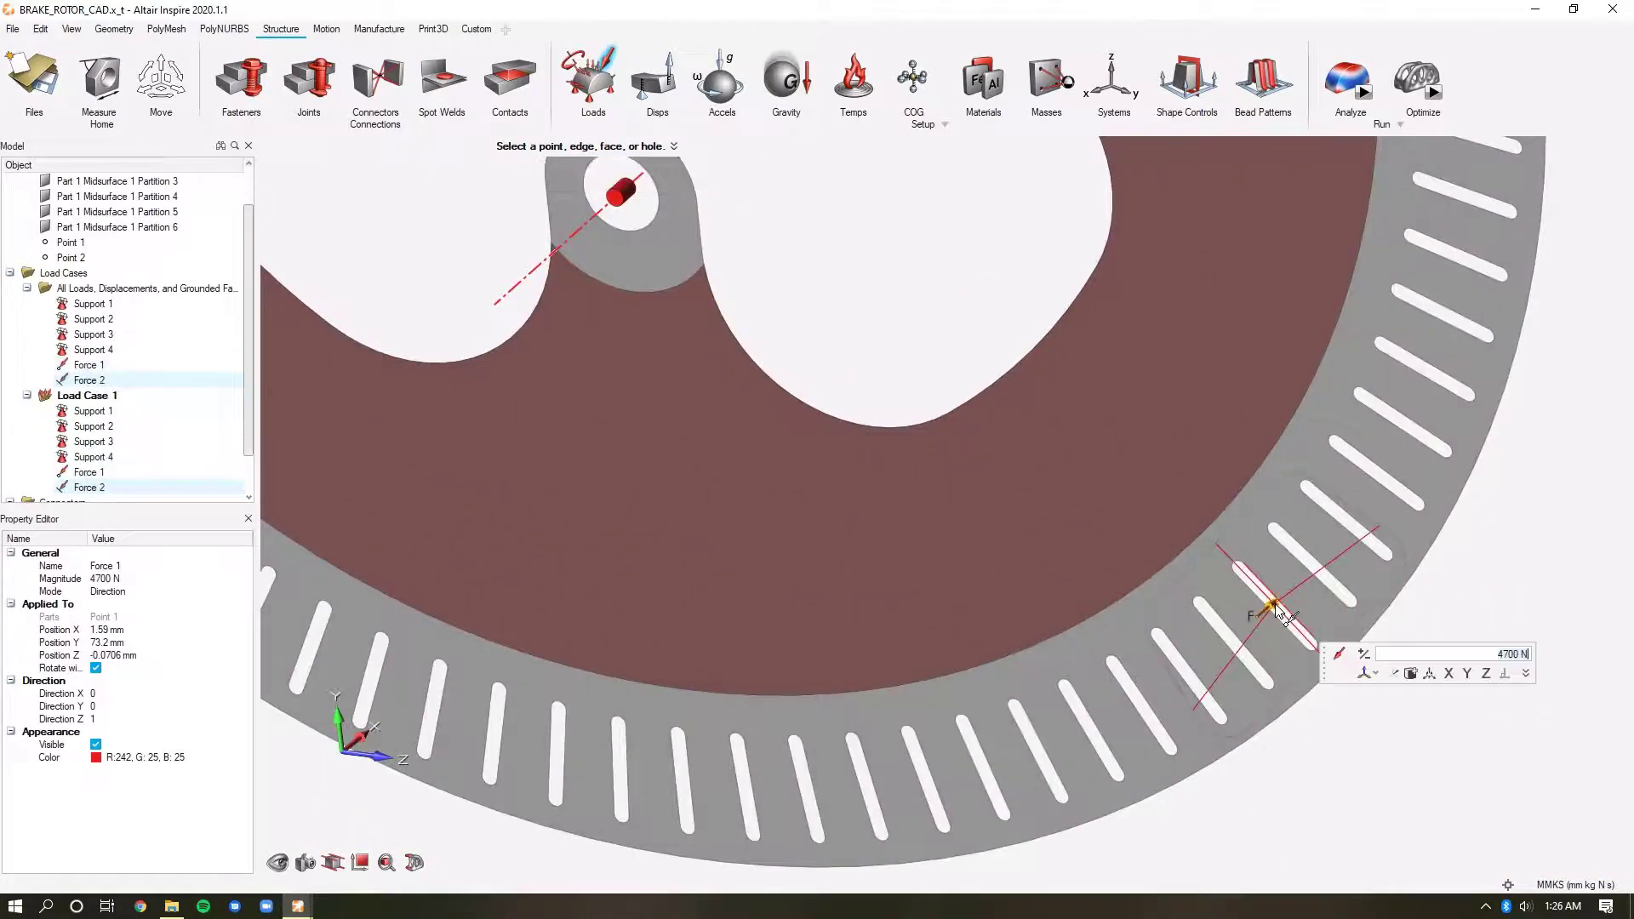
click(1485, 673)
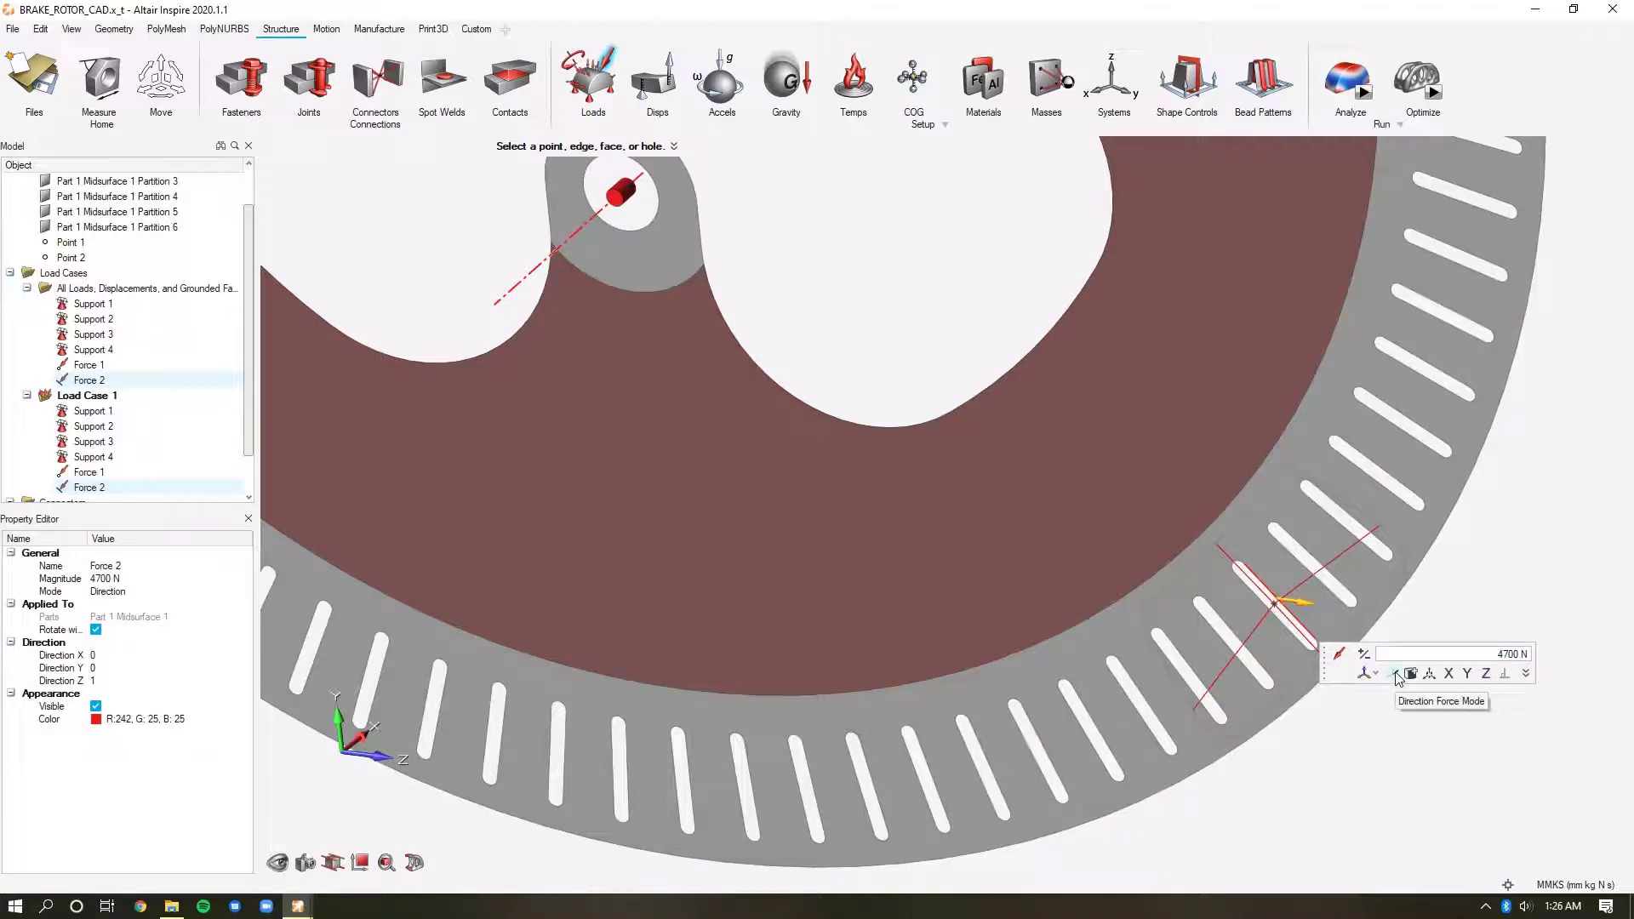
click(1525, 674)
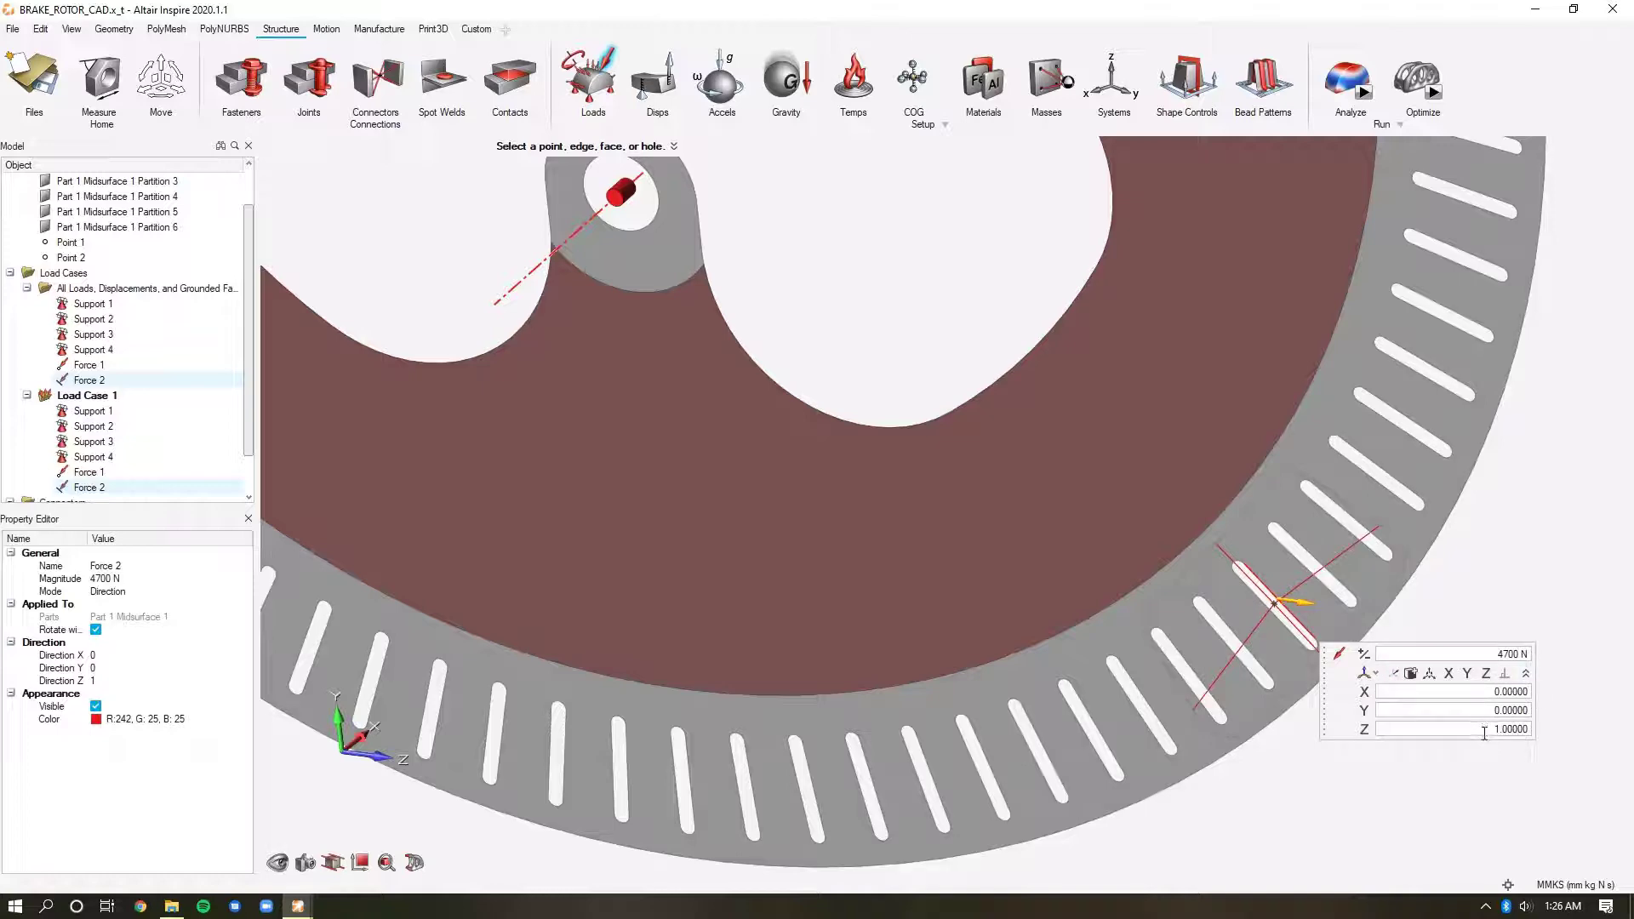
scroll(1243, 605, down, 4)
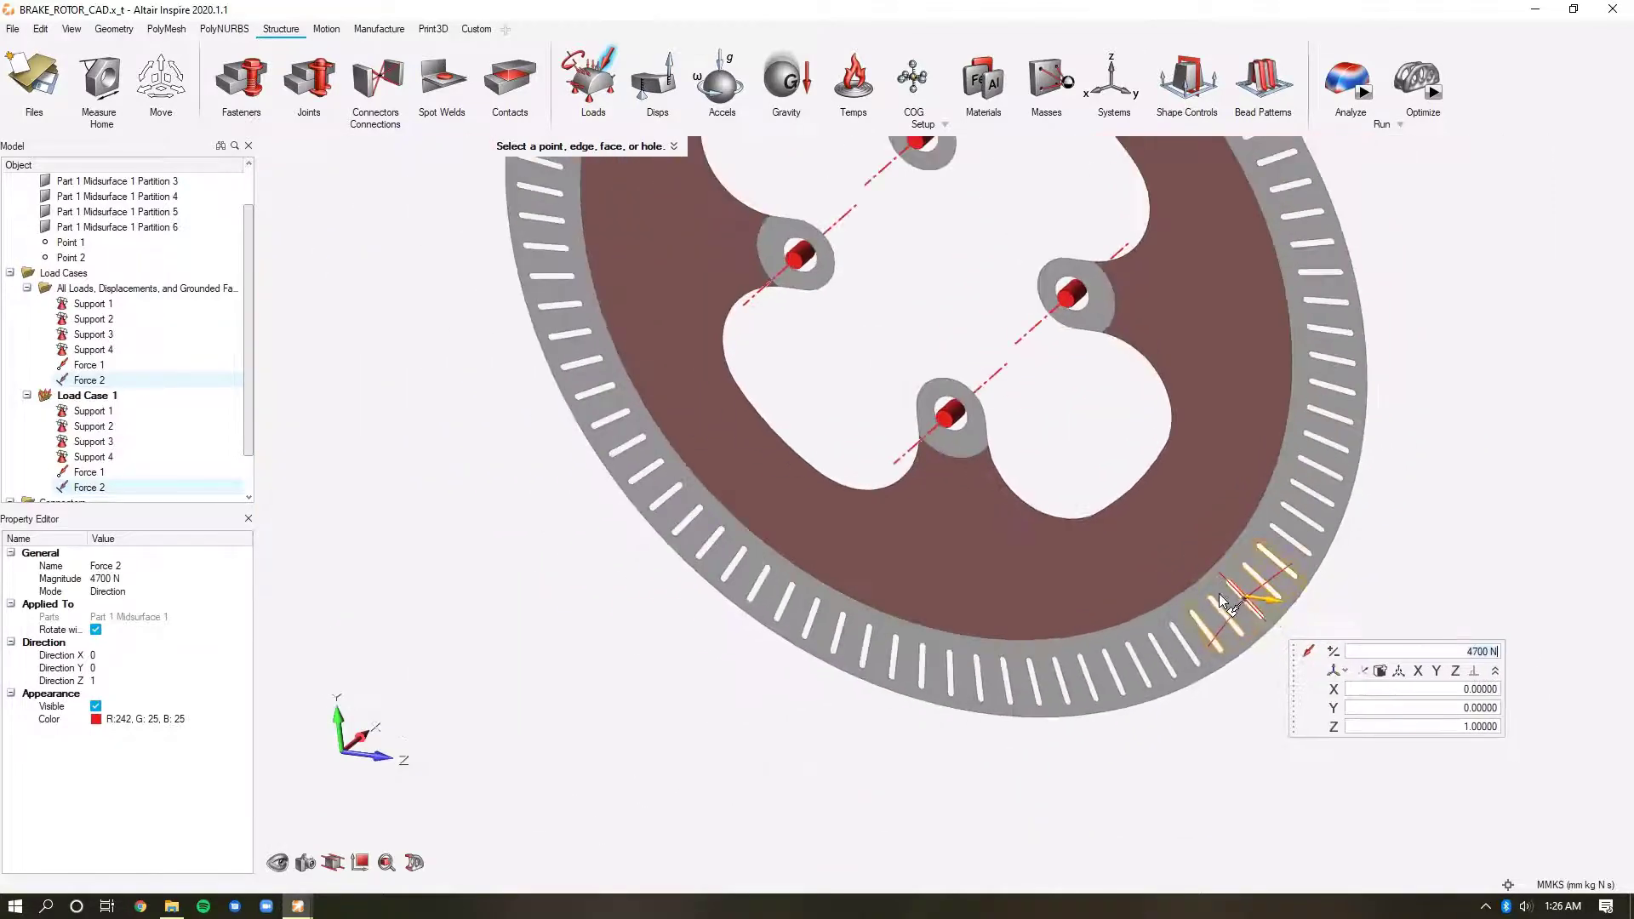
scroll(1244, 605, up, 2)
scroll(1247, 605, down, 3)
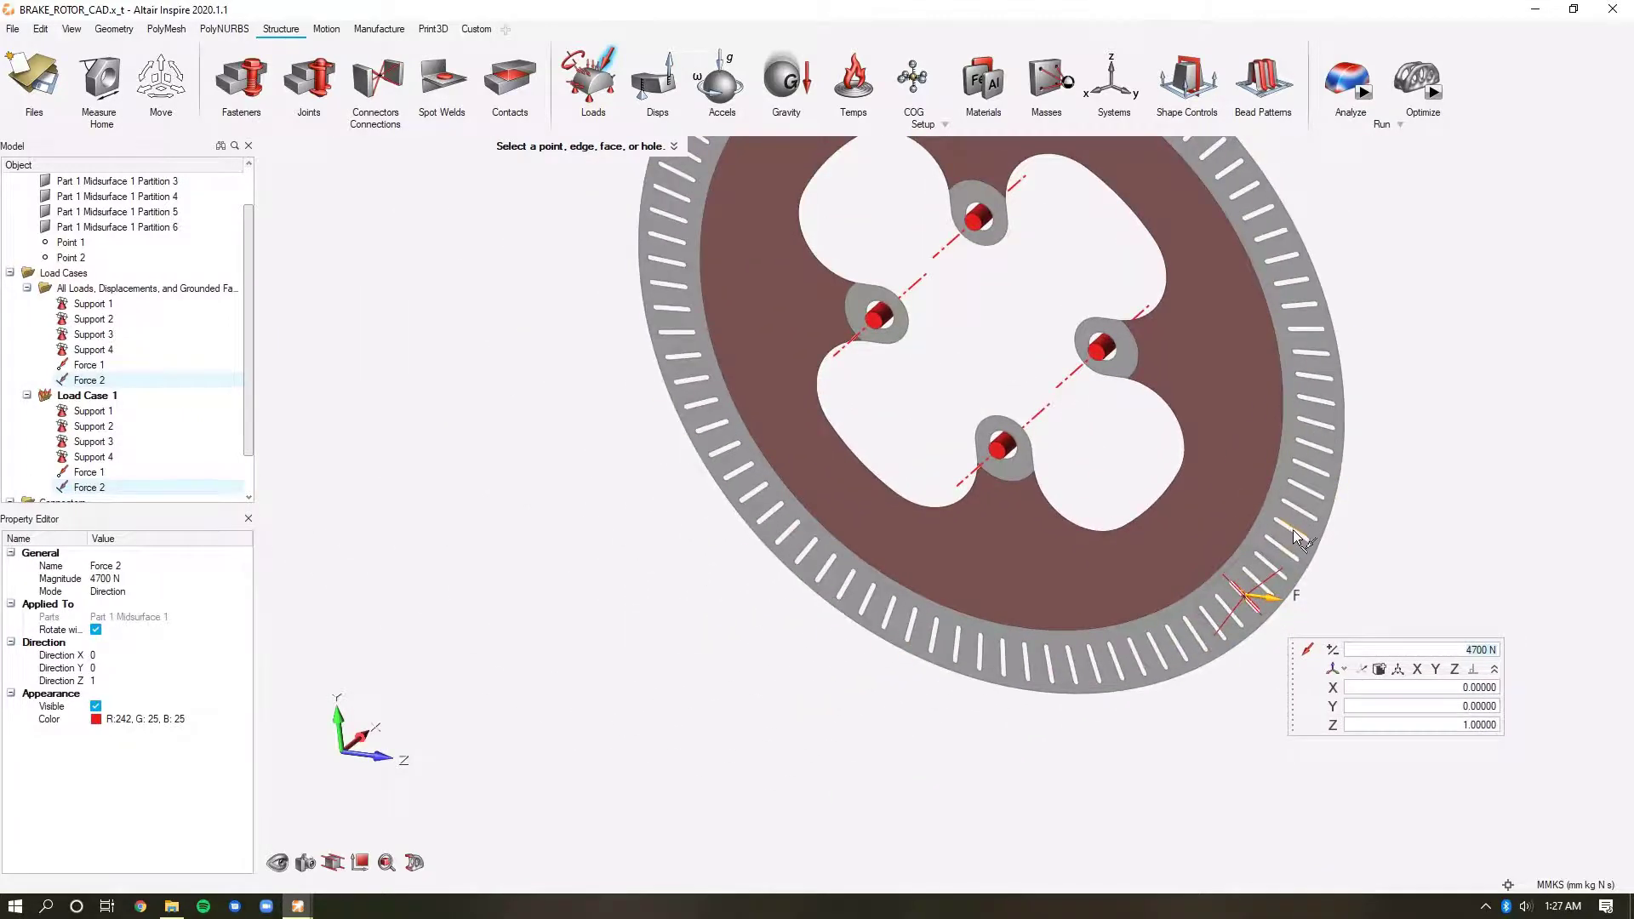
scroll(1419, 596, up, 2)
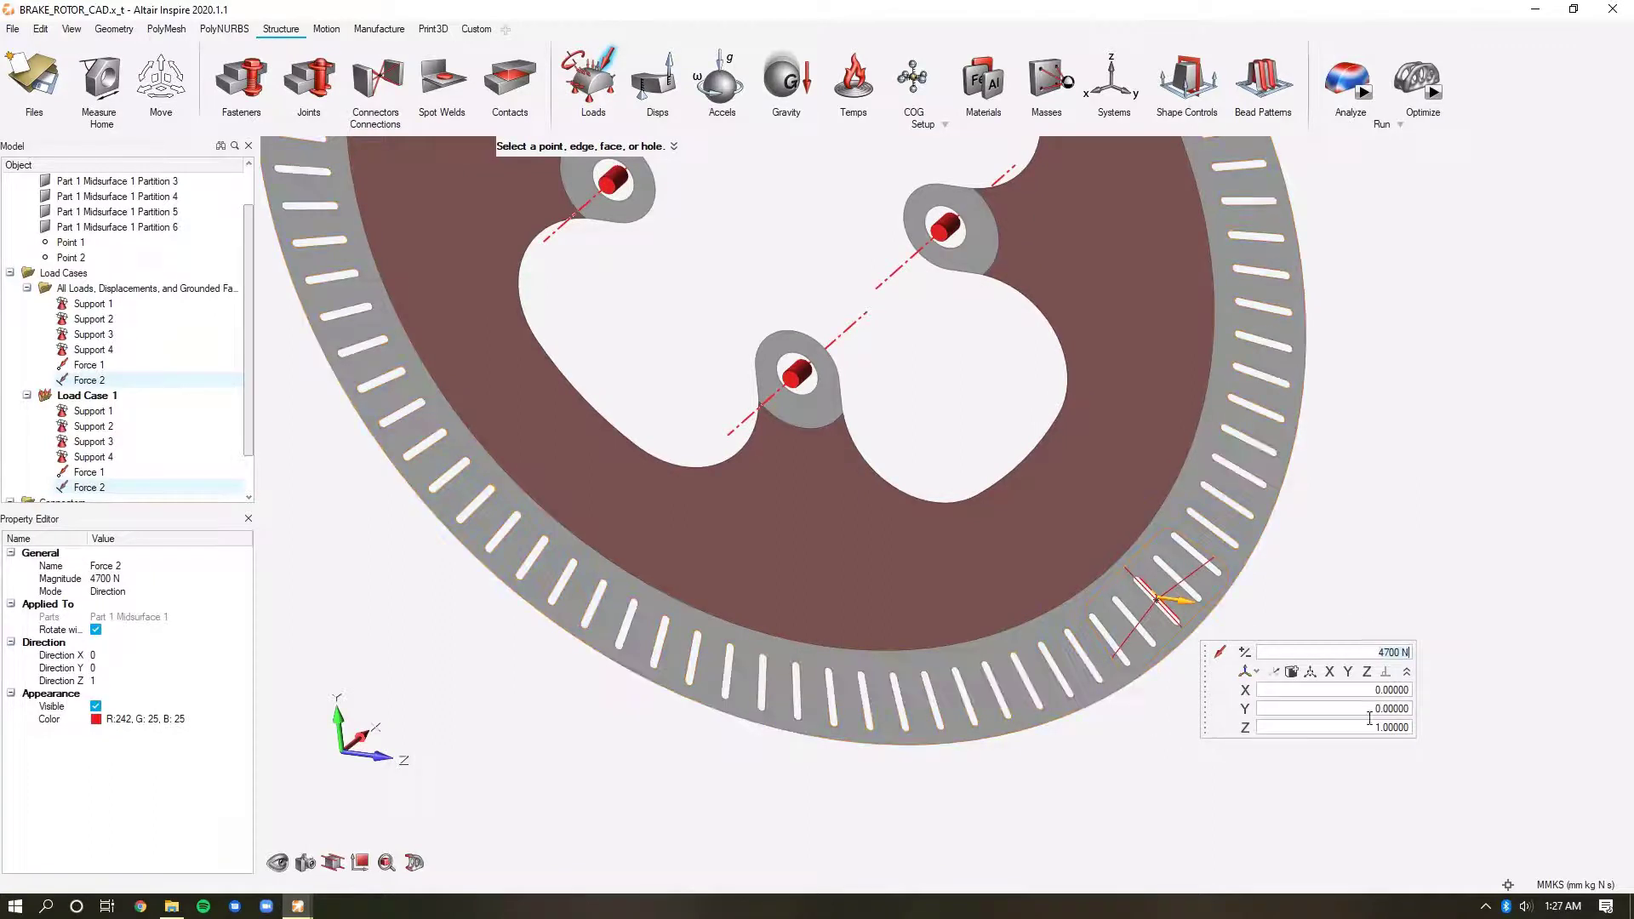
Set Force 2's direction to (0, -0.5, -0.5).
click(1436, 711)
key(ctrl+a)
text(-0)
text(.5)
click(1384, 728)
key(ctrl+a)
key(BackSpace)
key(Return)
scroll(1106, 629, up, 3)
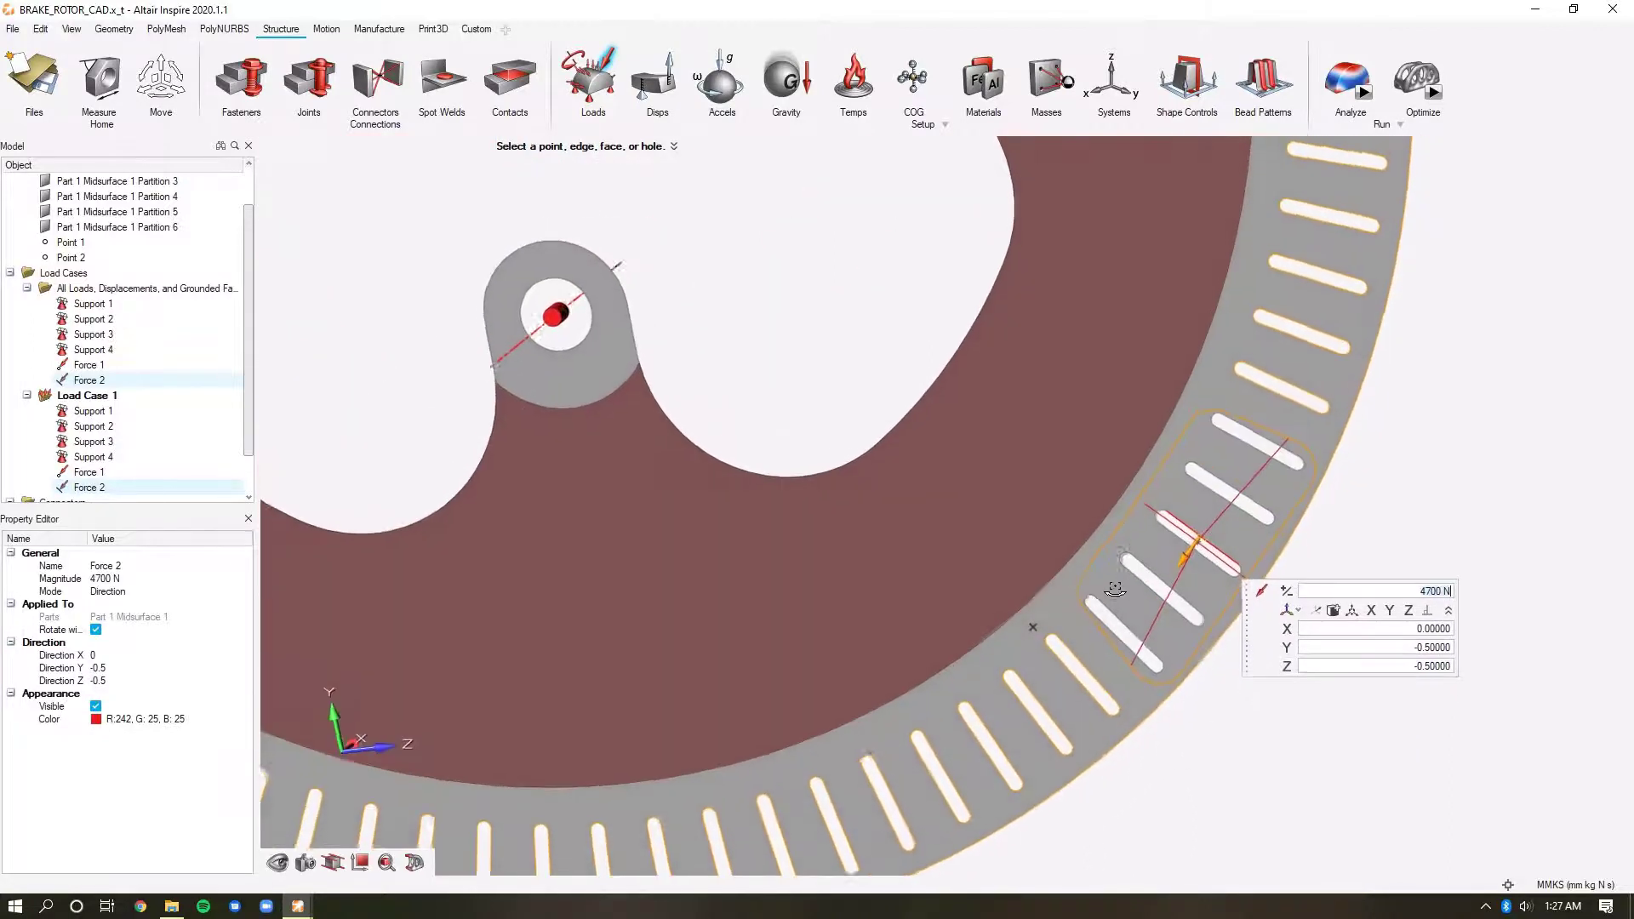
scroll(1040, 595, down, 5)
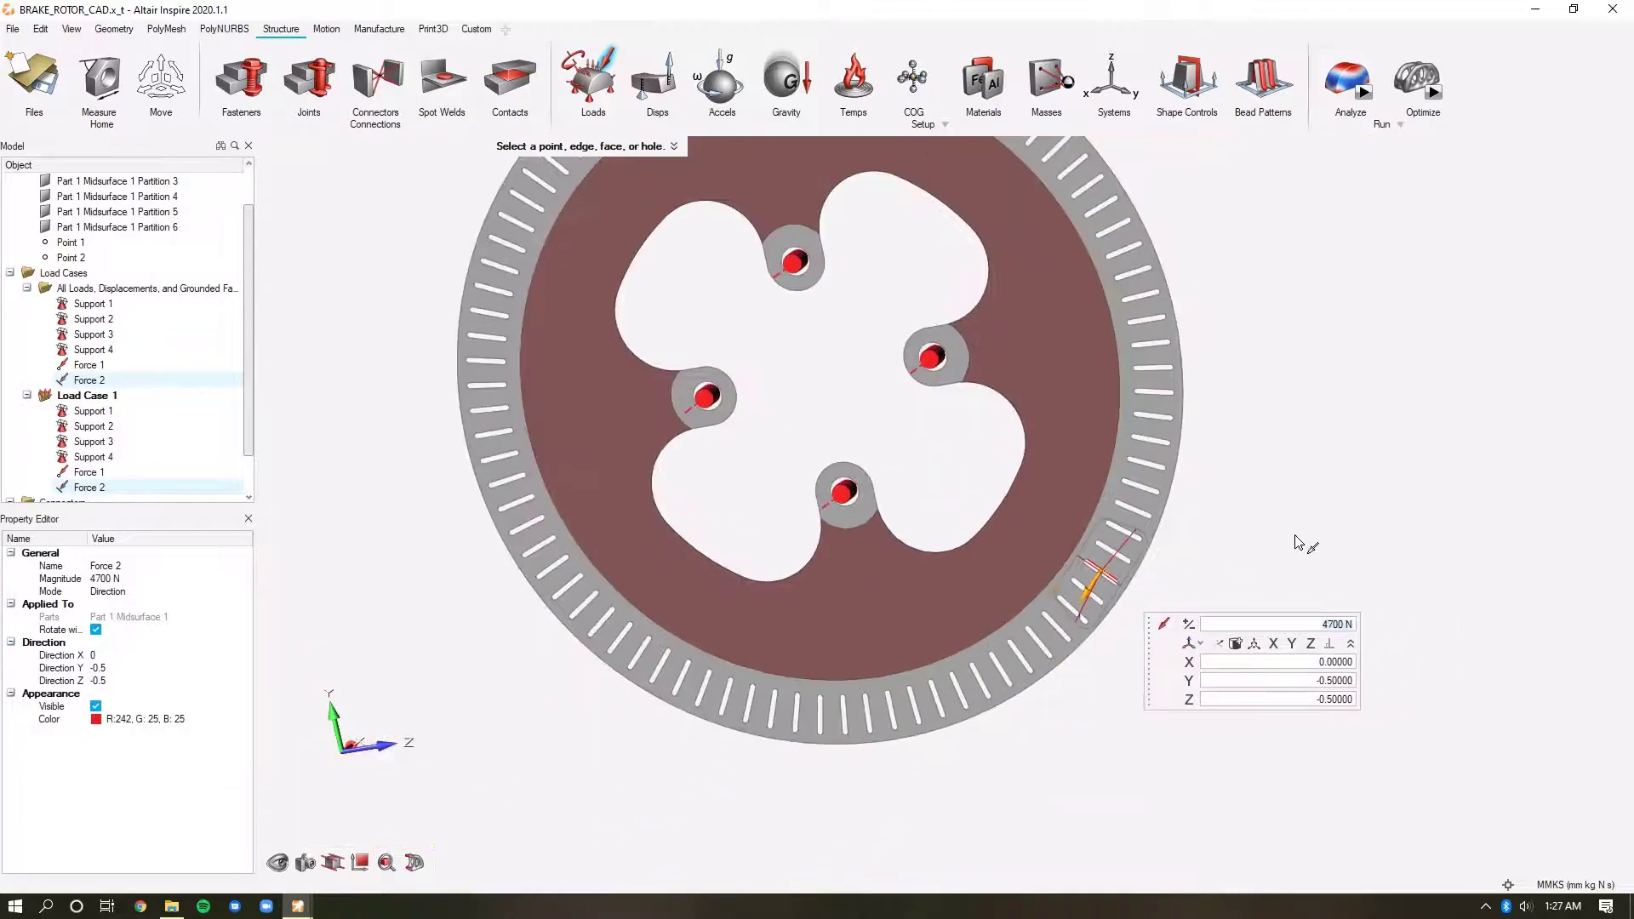
click(1283, 464)
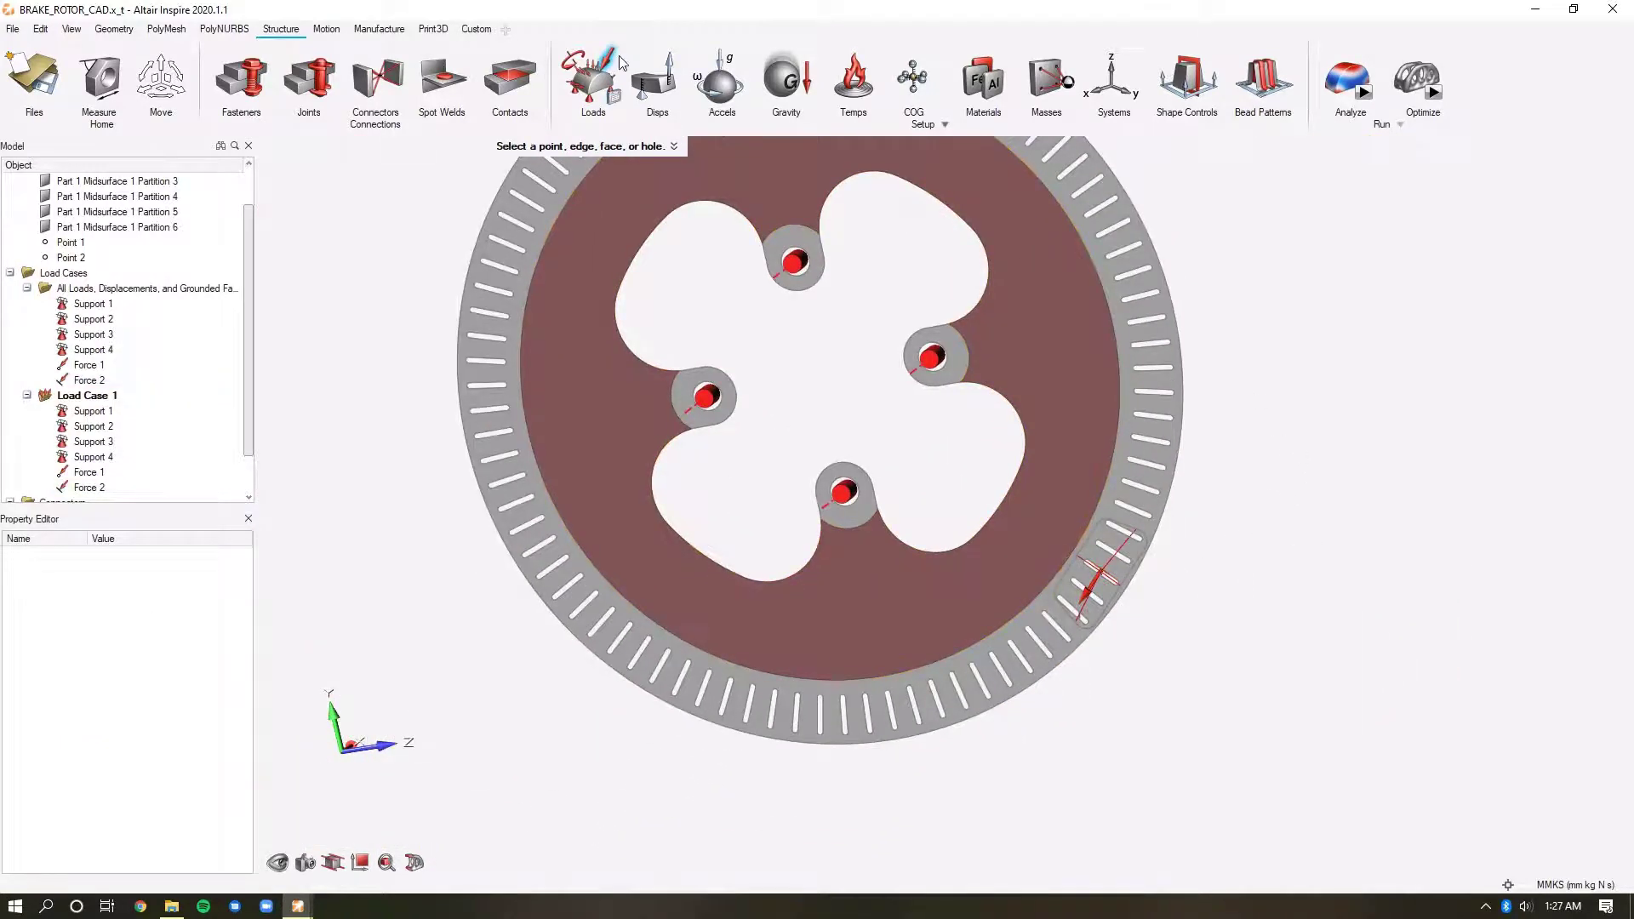
Open the Load Cases summary listing Supports 1–4 and Forces 1–2 under Load Case 1.
scroll(908, 428, down, 3)
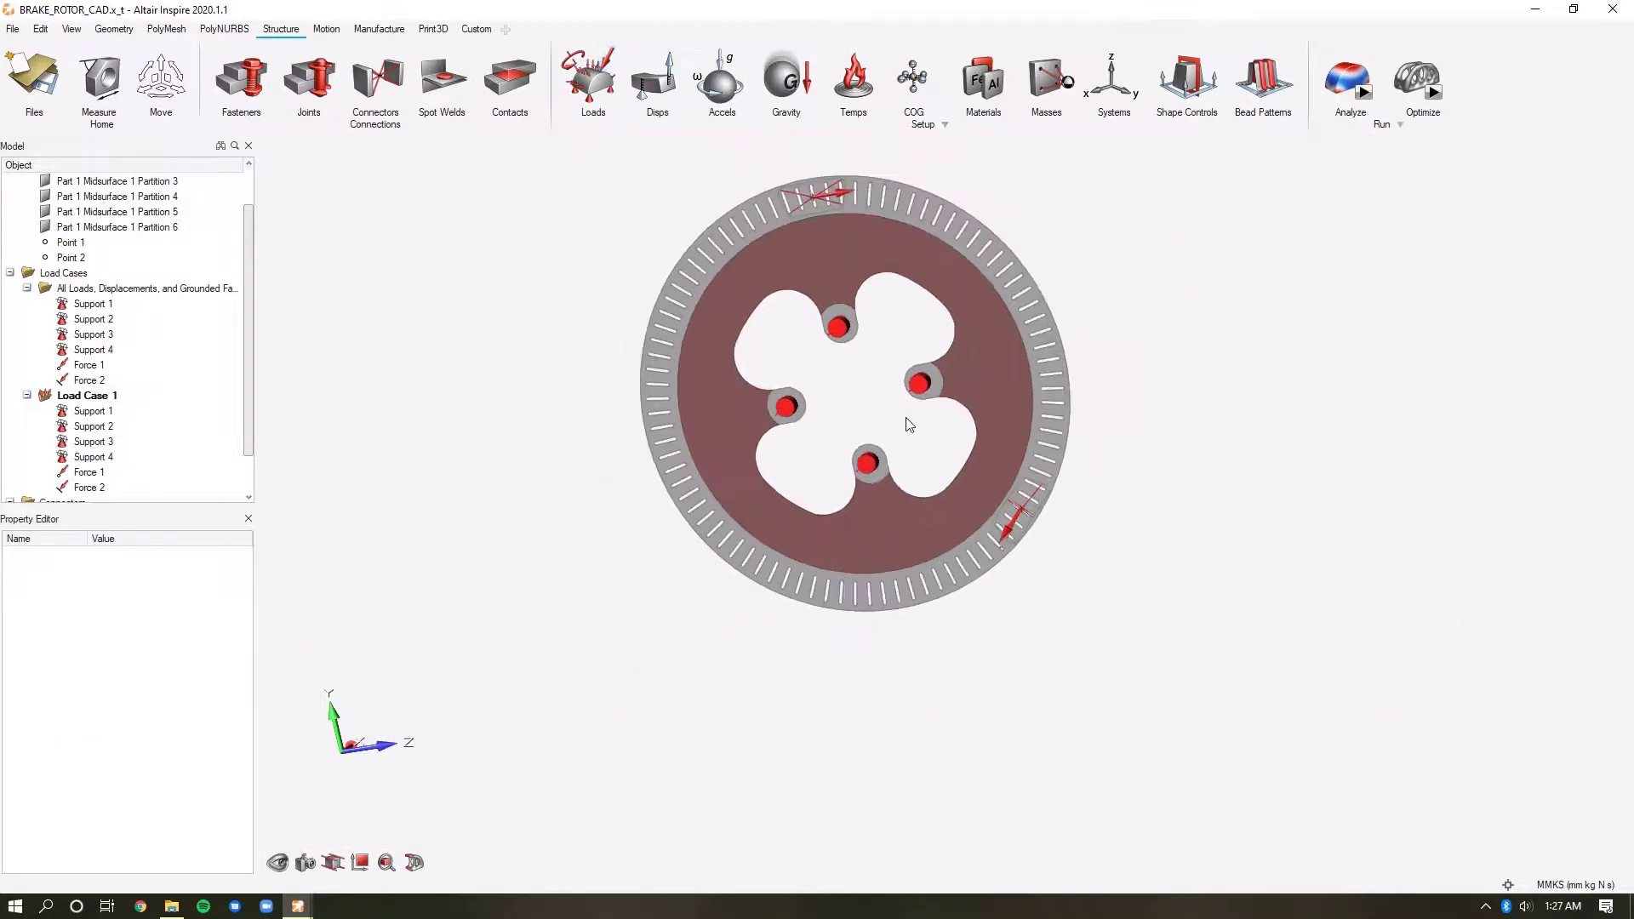
scroll(799, 181, up, 3)
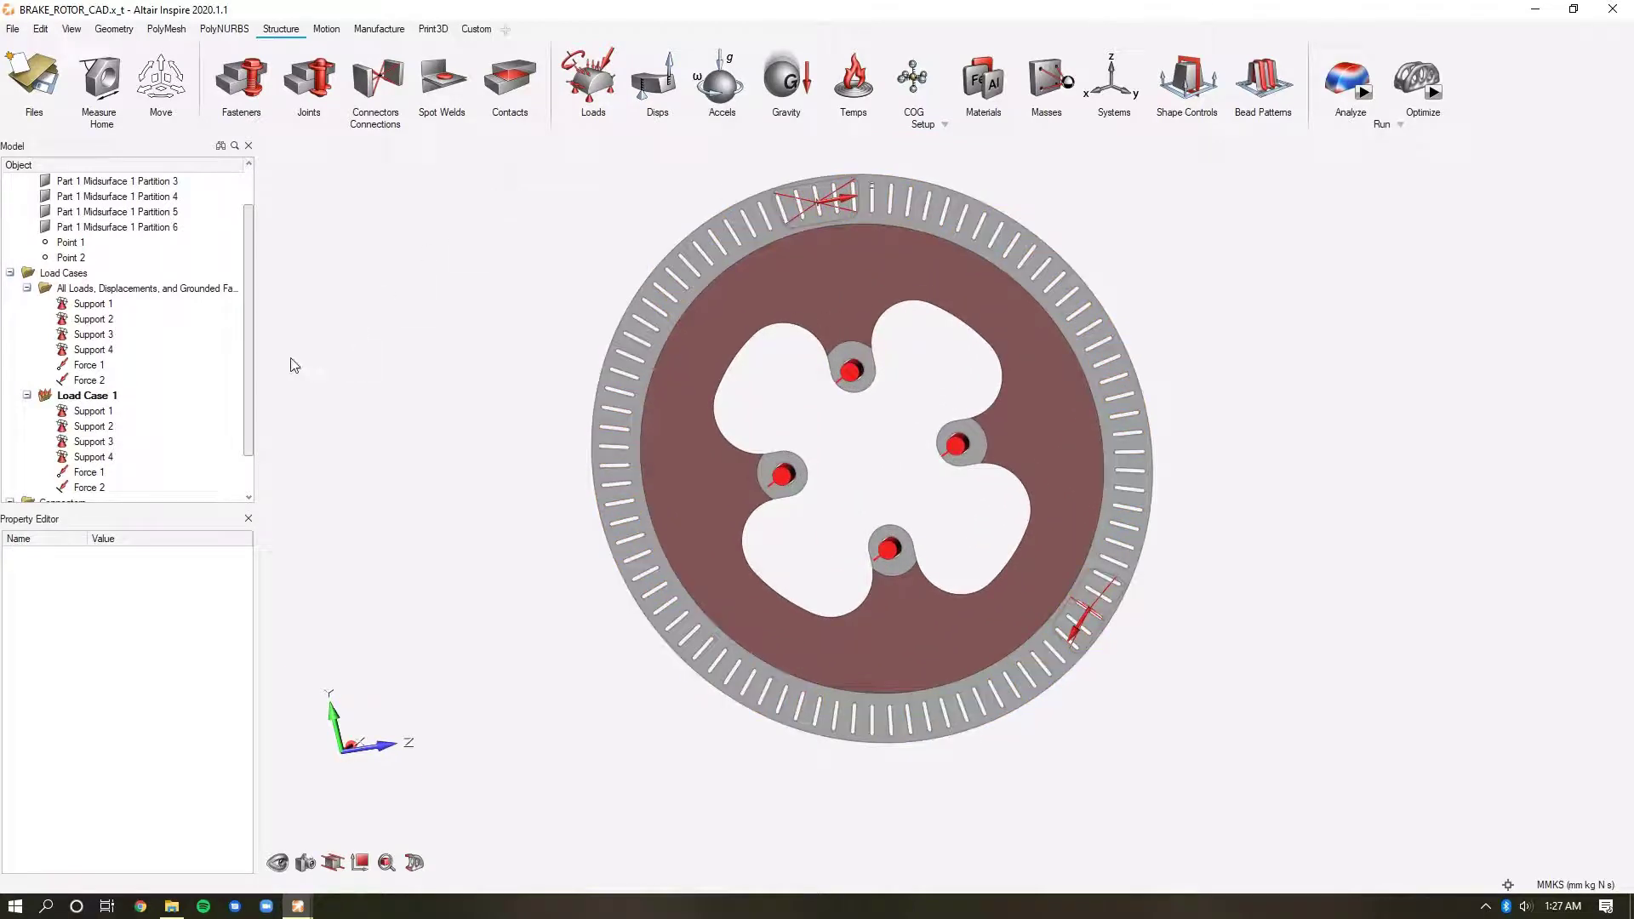
scroll(247, 383, down, 1)
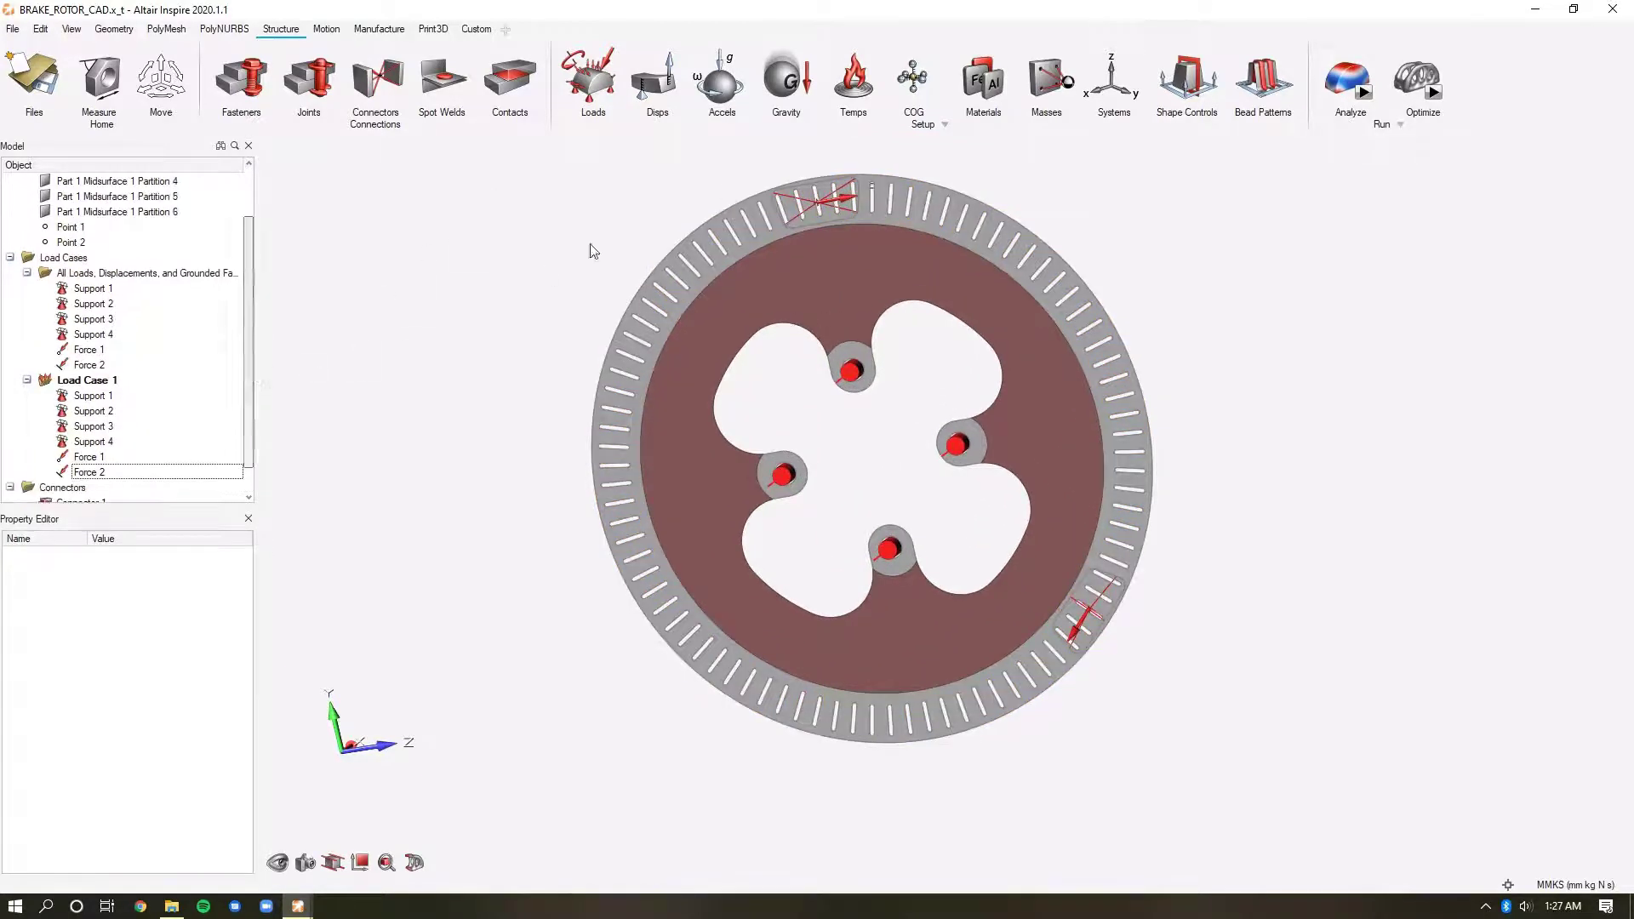
mouse_move(616, 100)
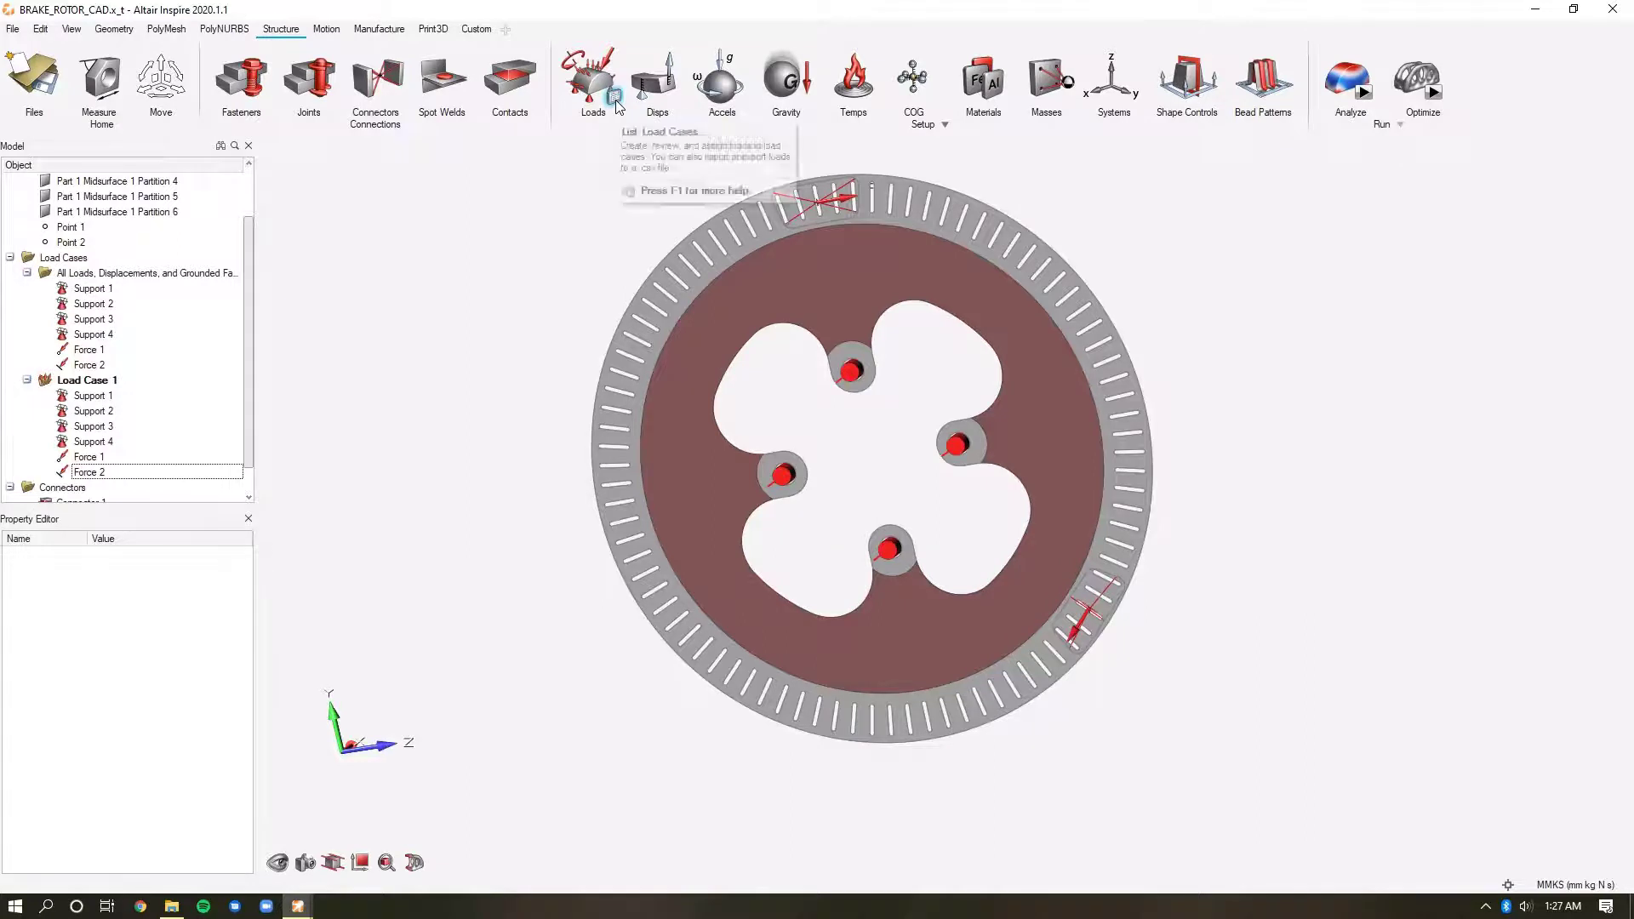
click(615, 99)
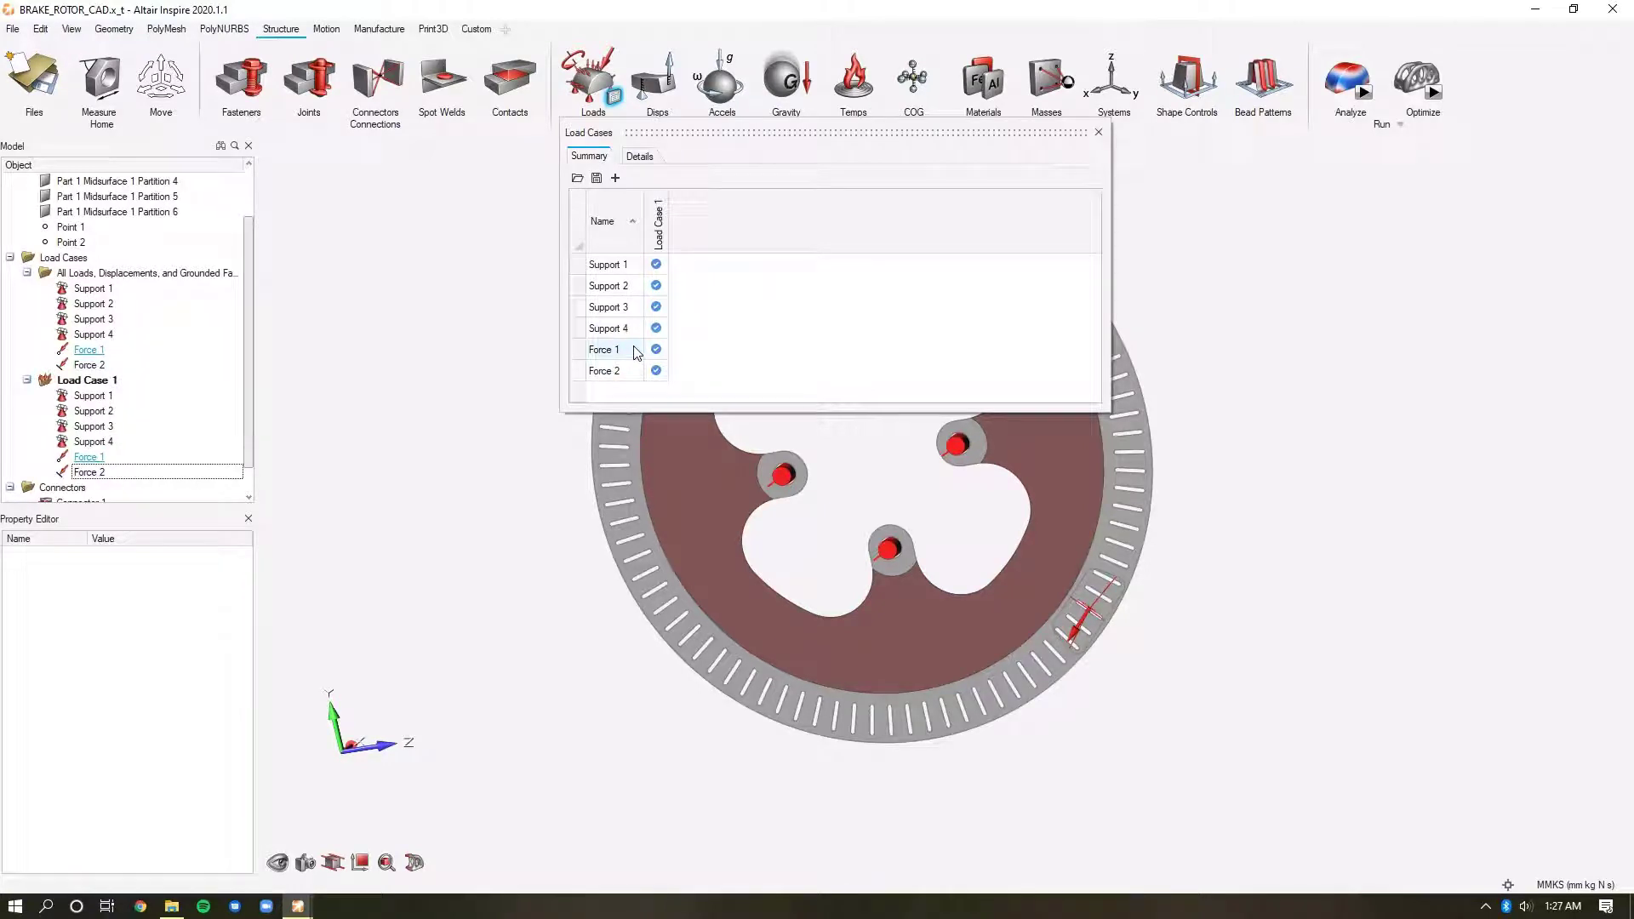
Add Load Case 2 with Supports 1–4 and Force 2, leaving Force 1 alone in Load Case 1.
click(617, 179)
click(681, 263)
click(681, 285)
click(681, 306)
click(681, 327)
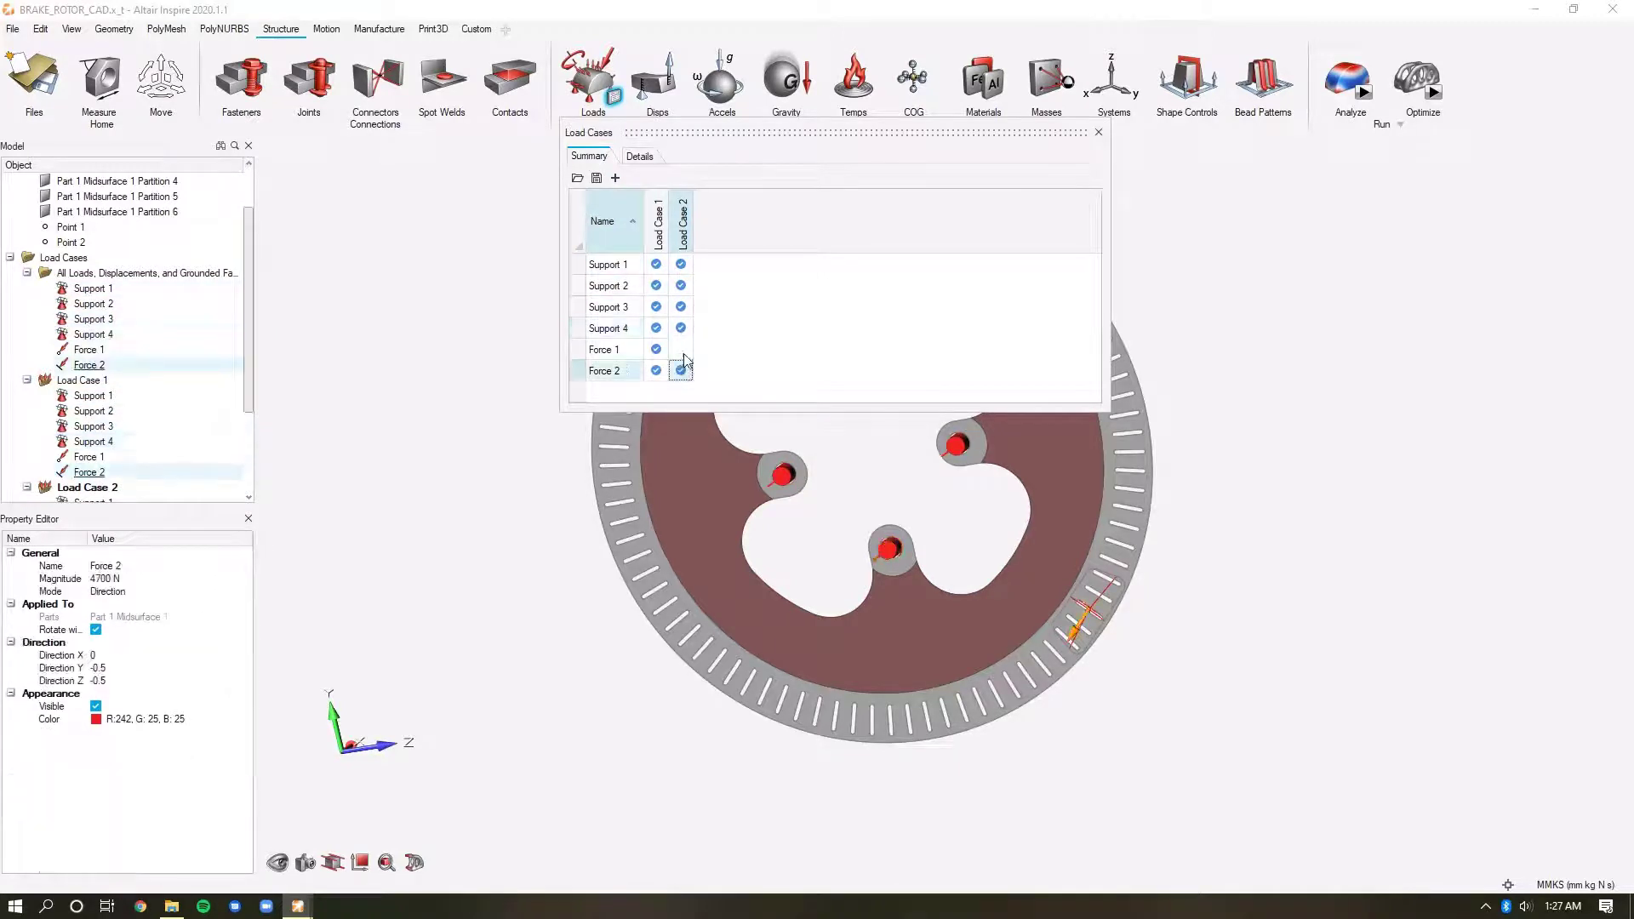
click(655, 373)
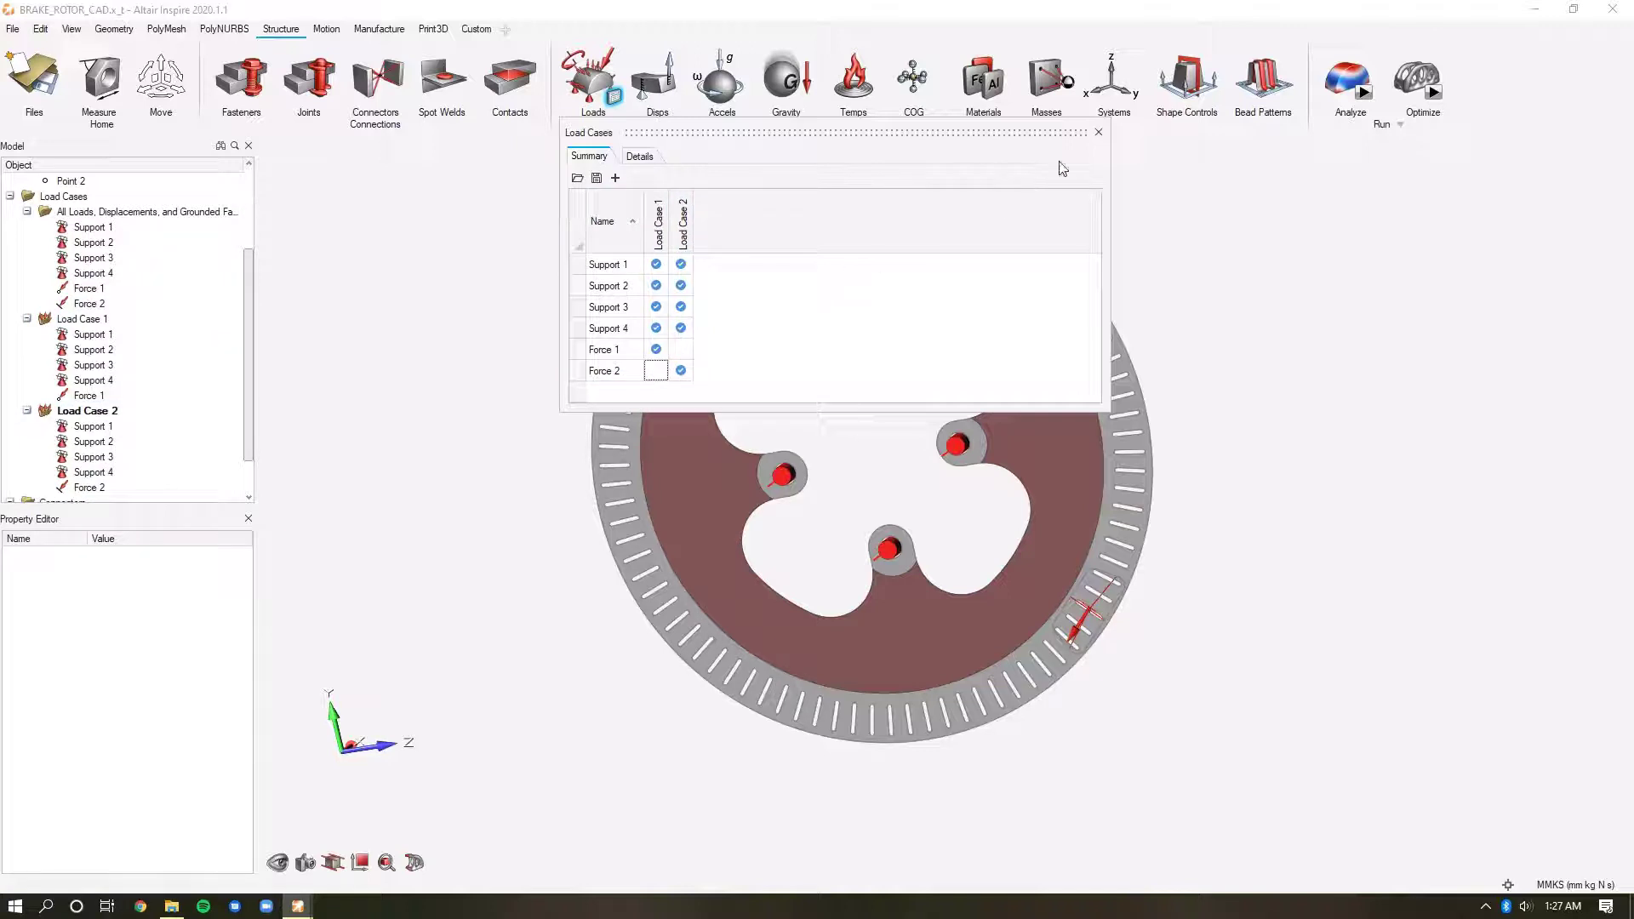
click(1098, 133)
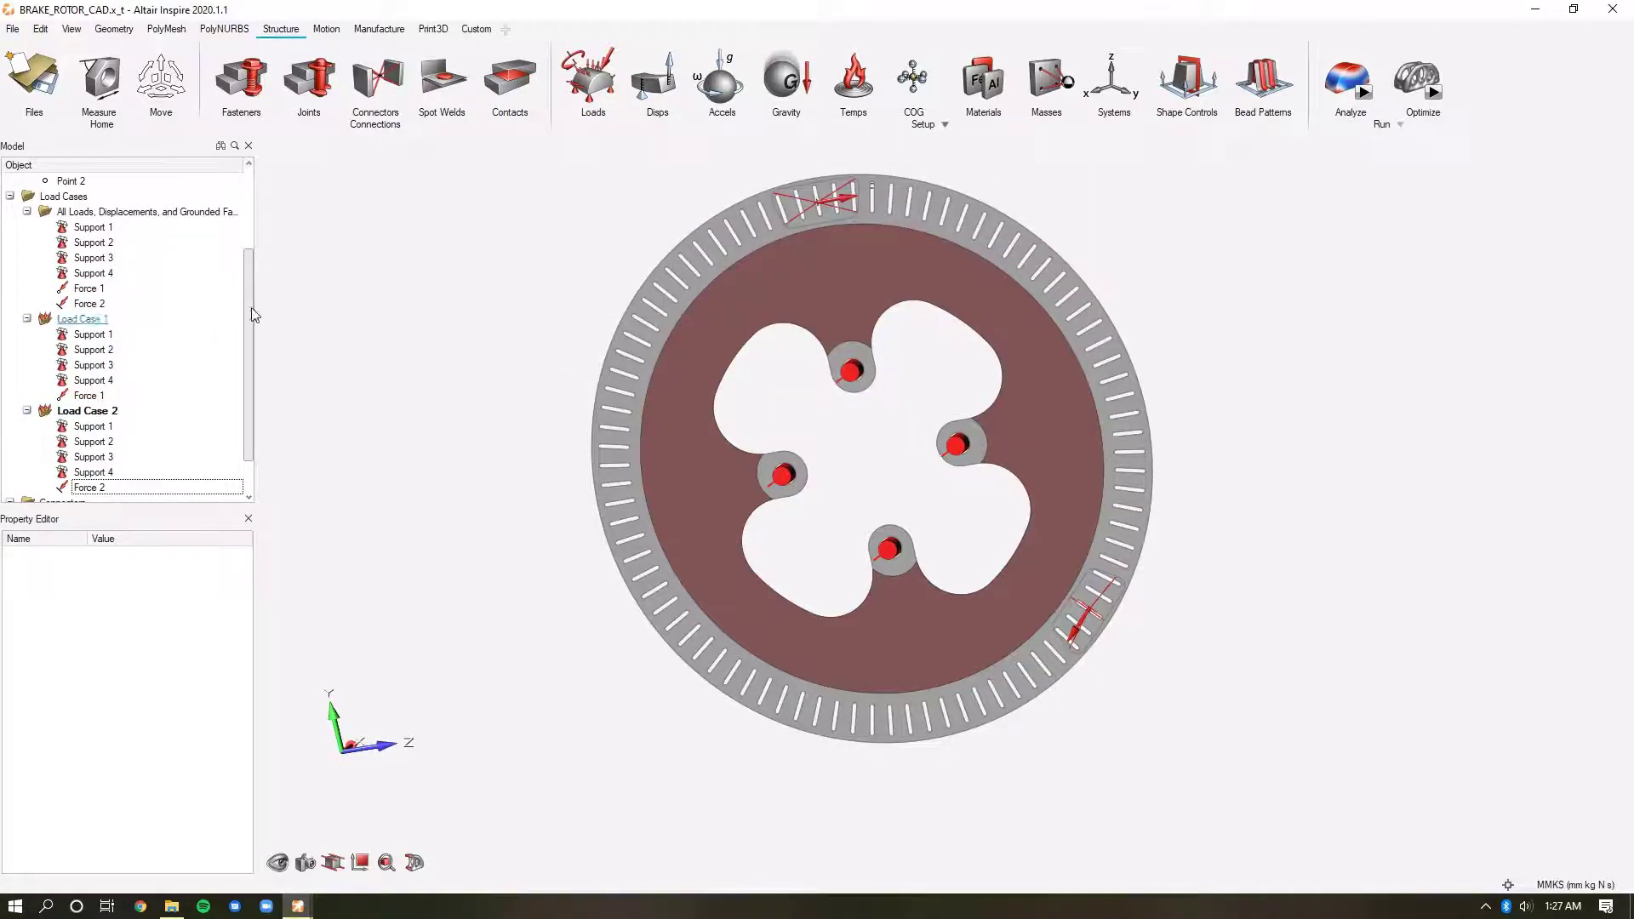
scroll(254, 314, down, 1)
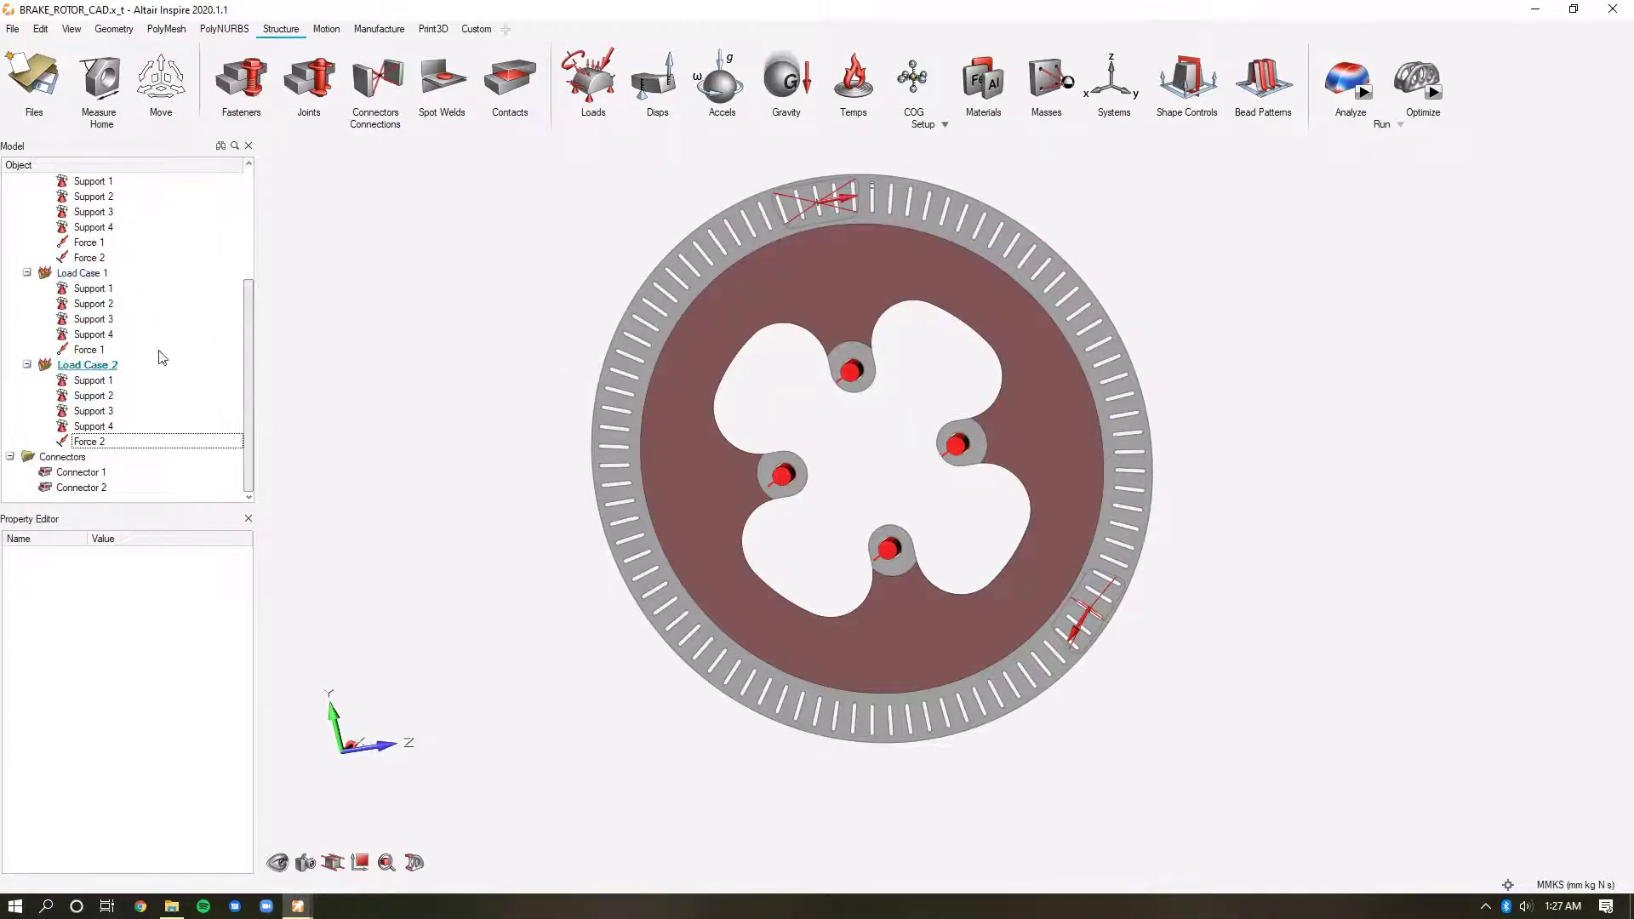
click(432, 363)
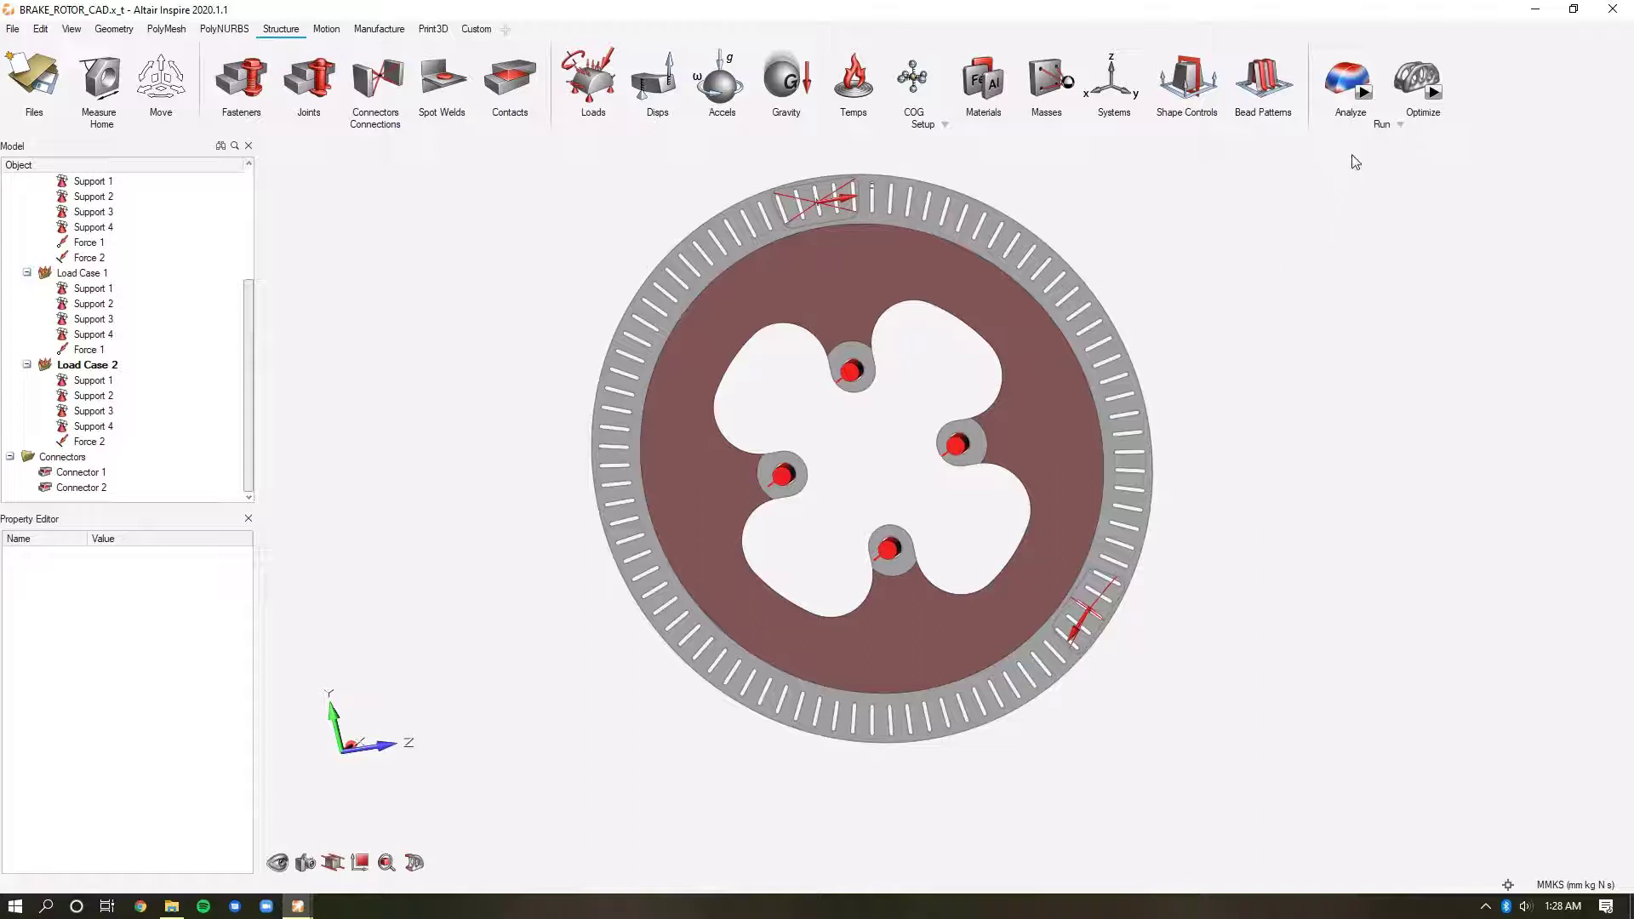
Run the OptiStruct analysis, which flags zero thickness on Part 1 Midsurface 1 and Partition 6.
click(1365, 98)
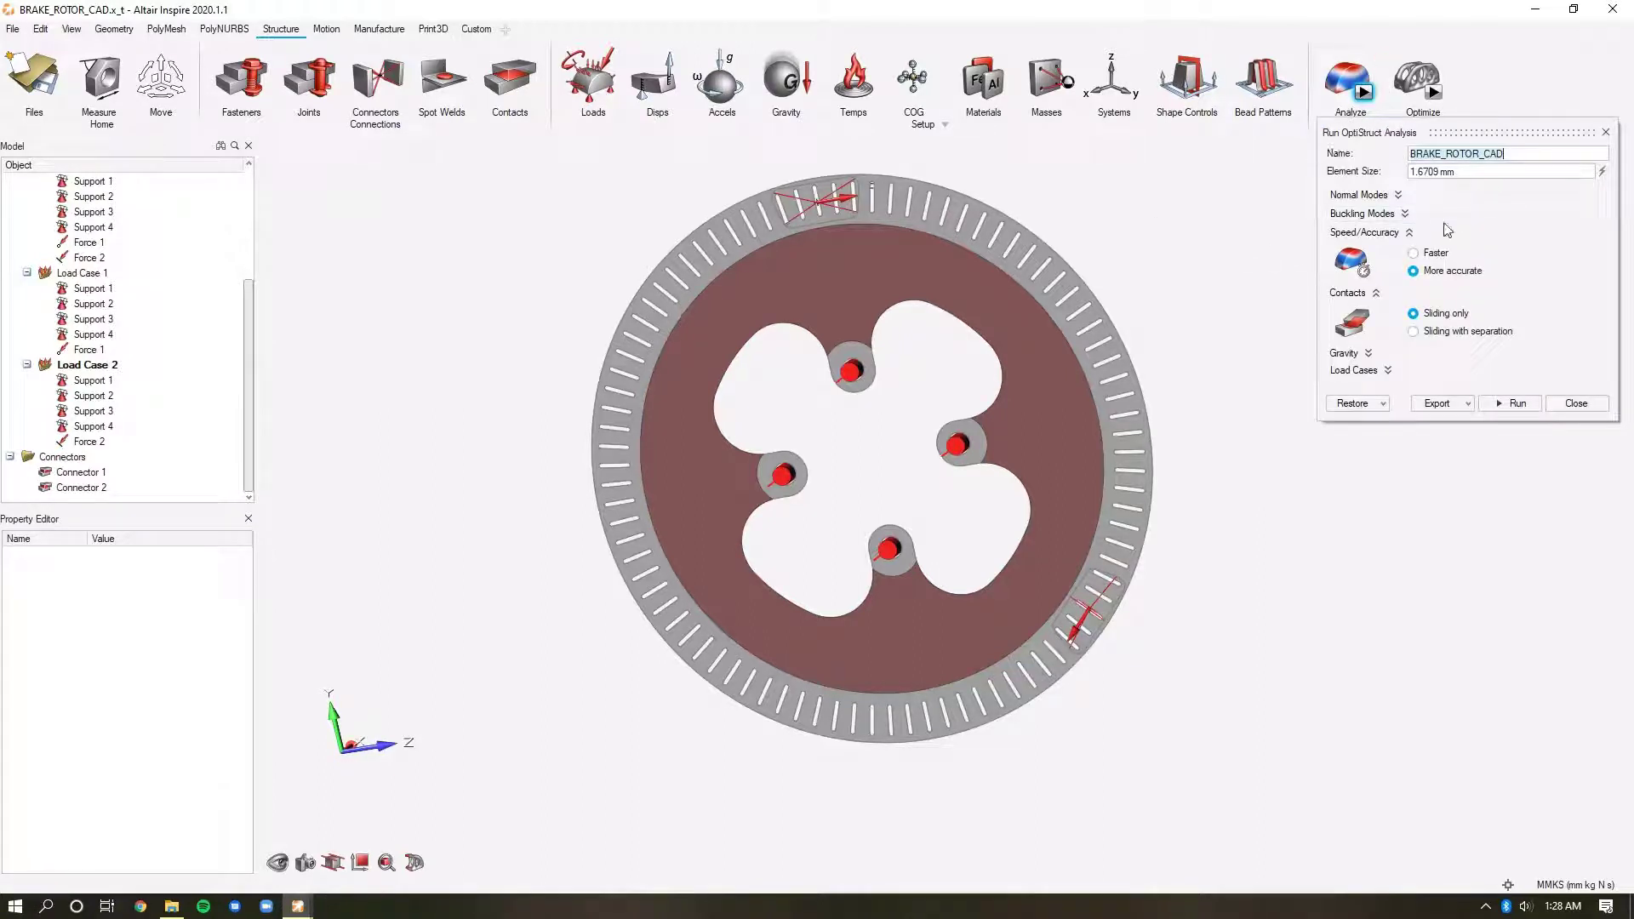
click(1514, 396)
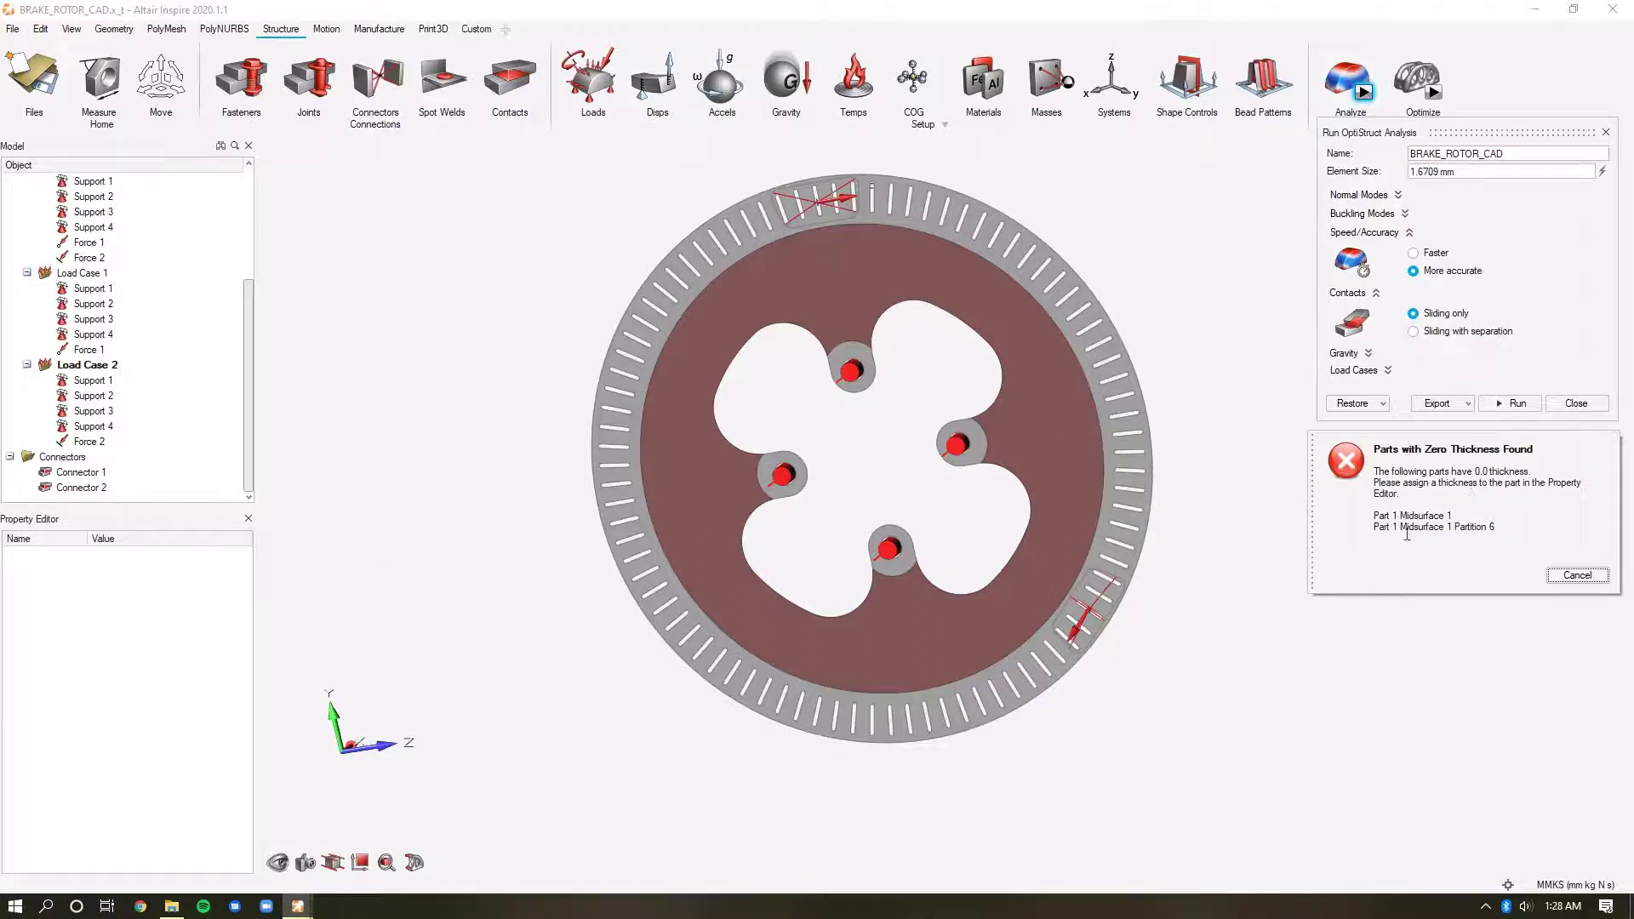
Dismiss the warning and give Part 1 Midsurface 1 and Partition 6 a 3.175 mm thickness.
click(1579, 576)
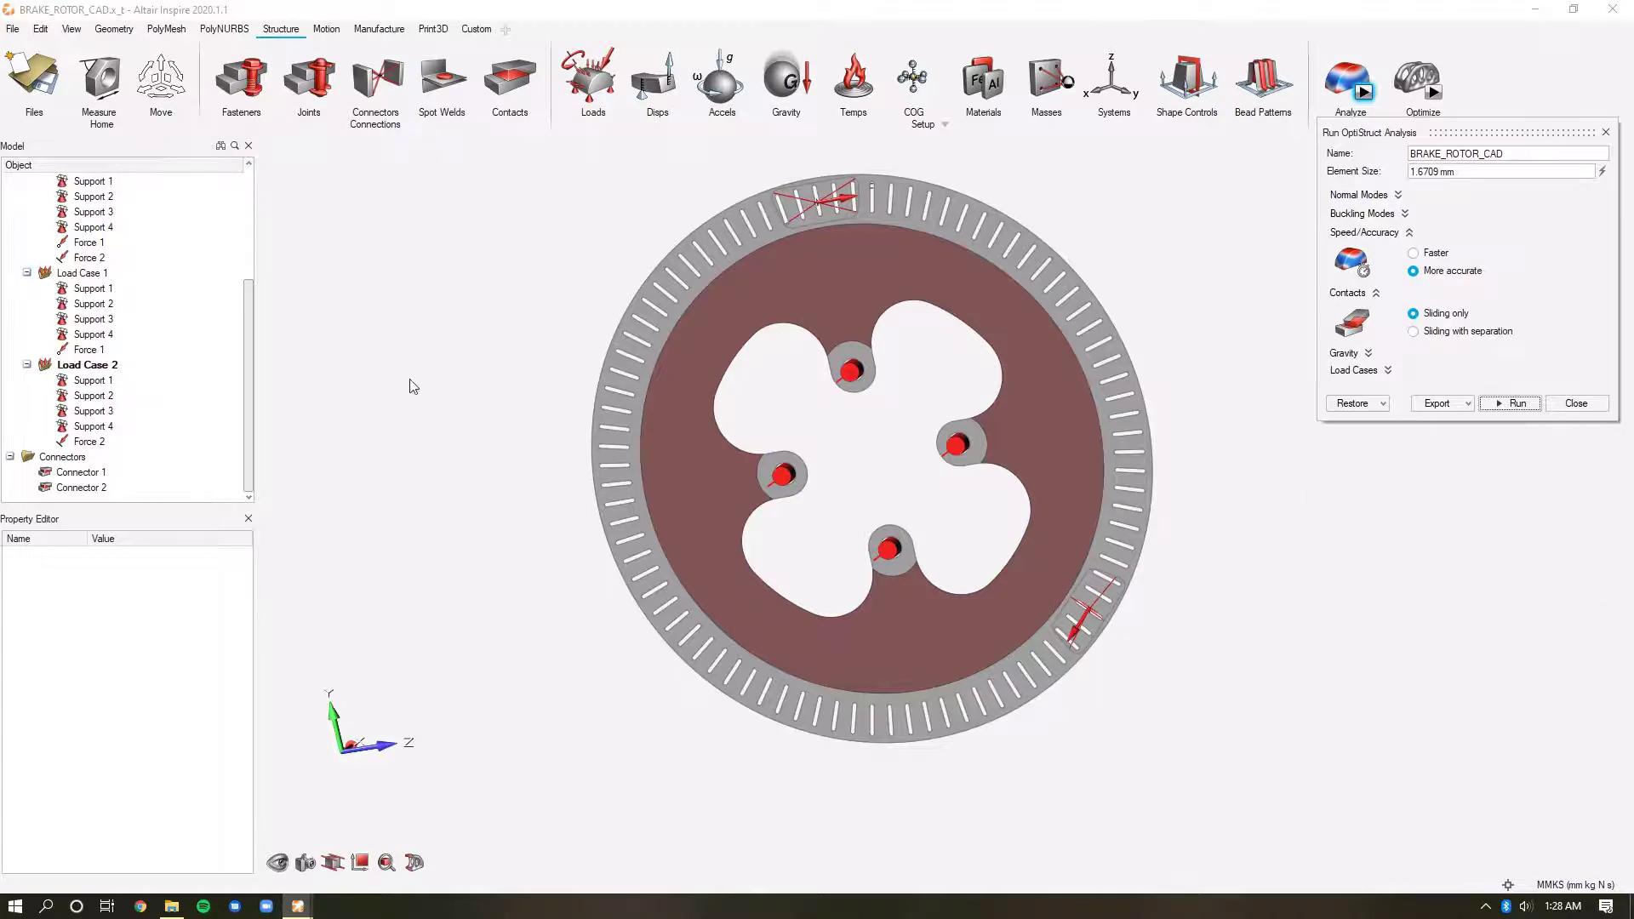
drag(248, 355, 247, 247)
click(126, 197)
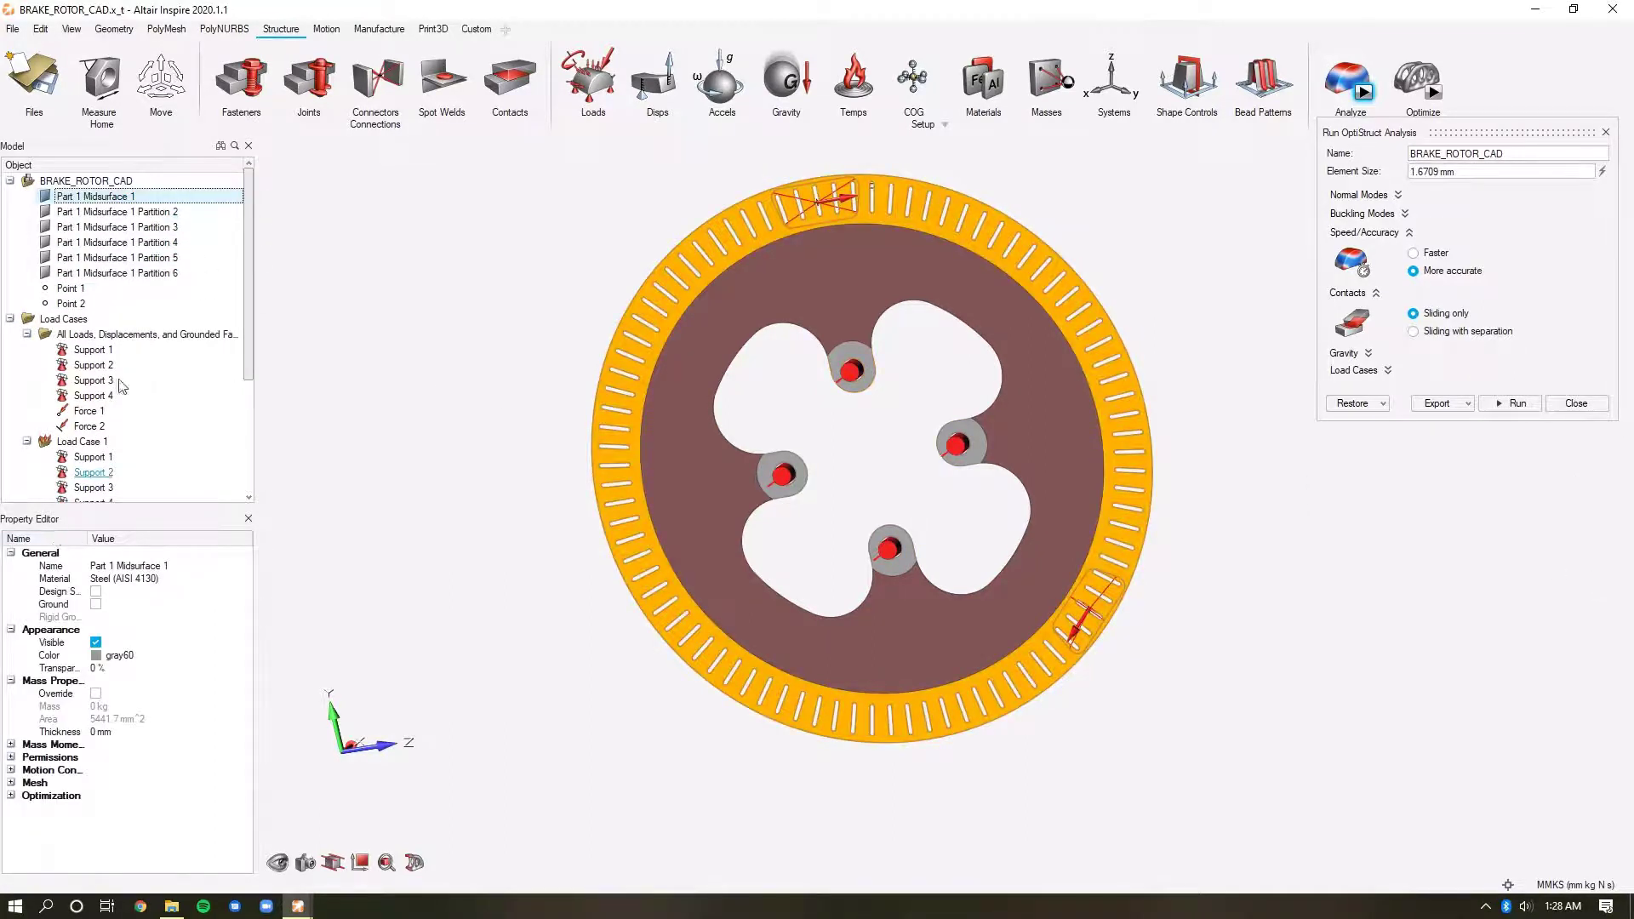
click(147, 226)
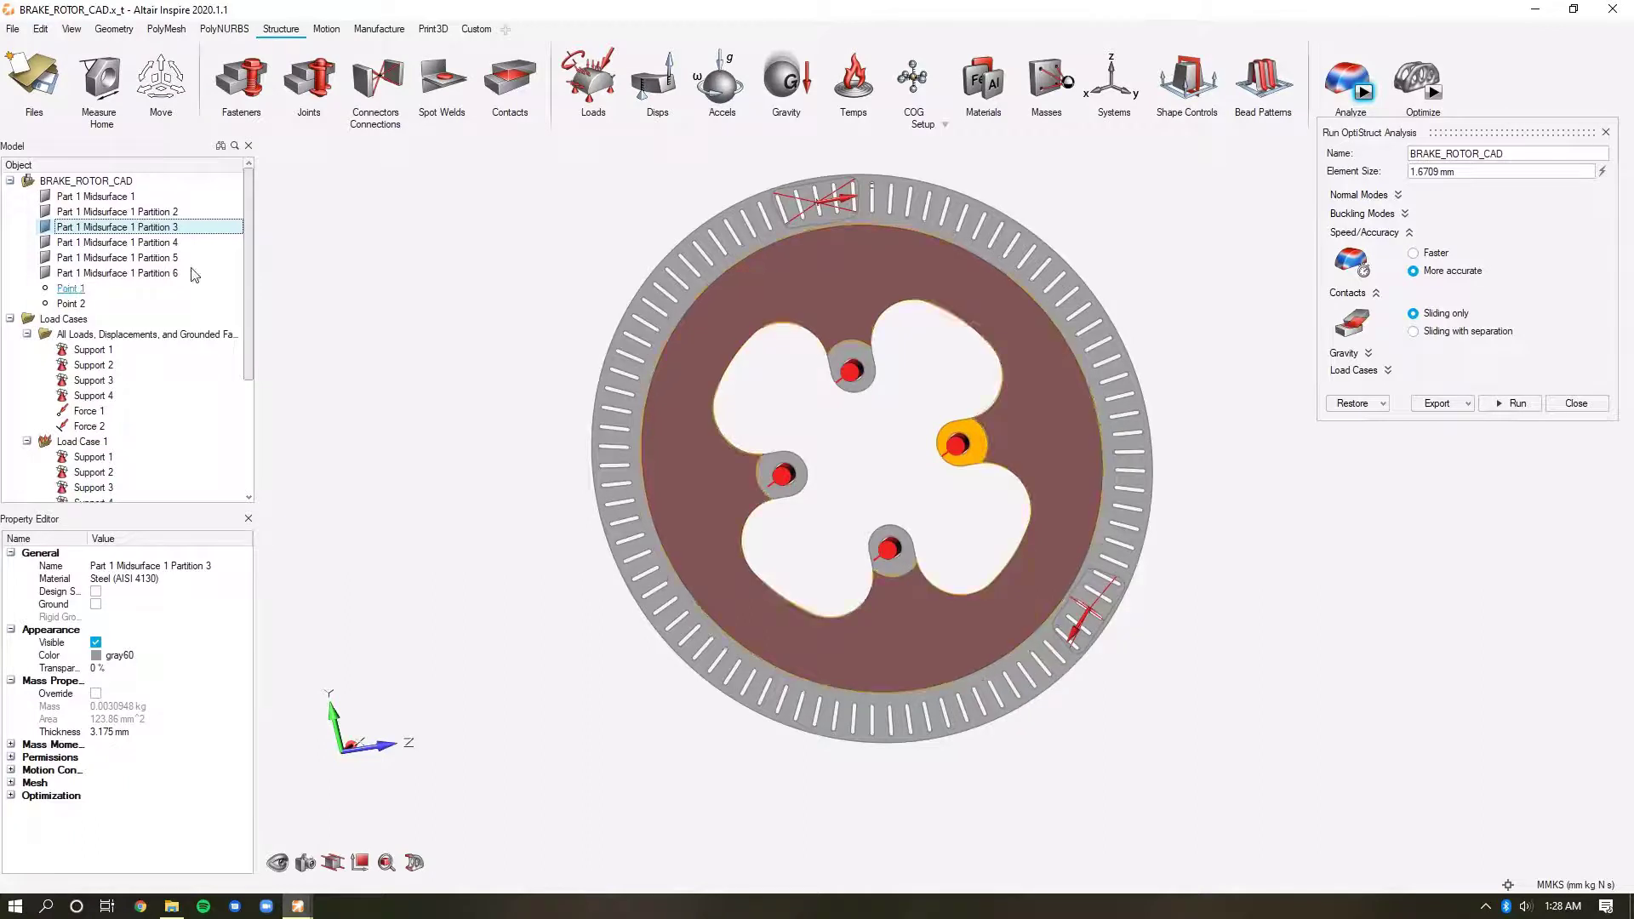
click(110, 198)
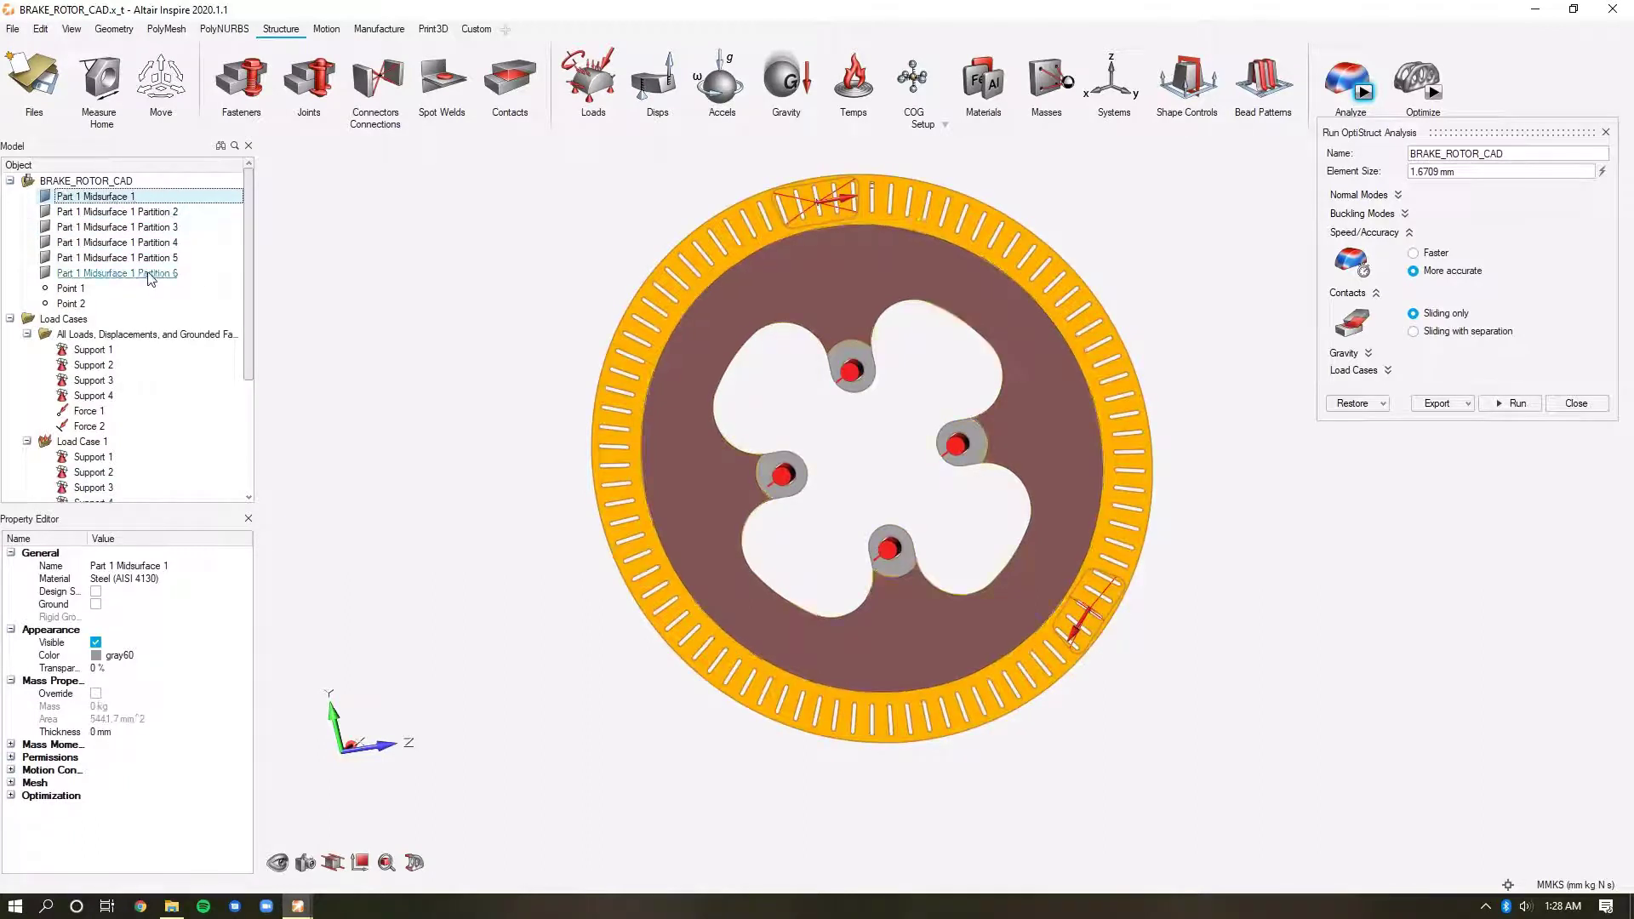
click(120, 273)
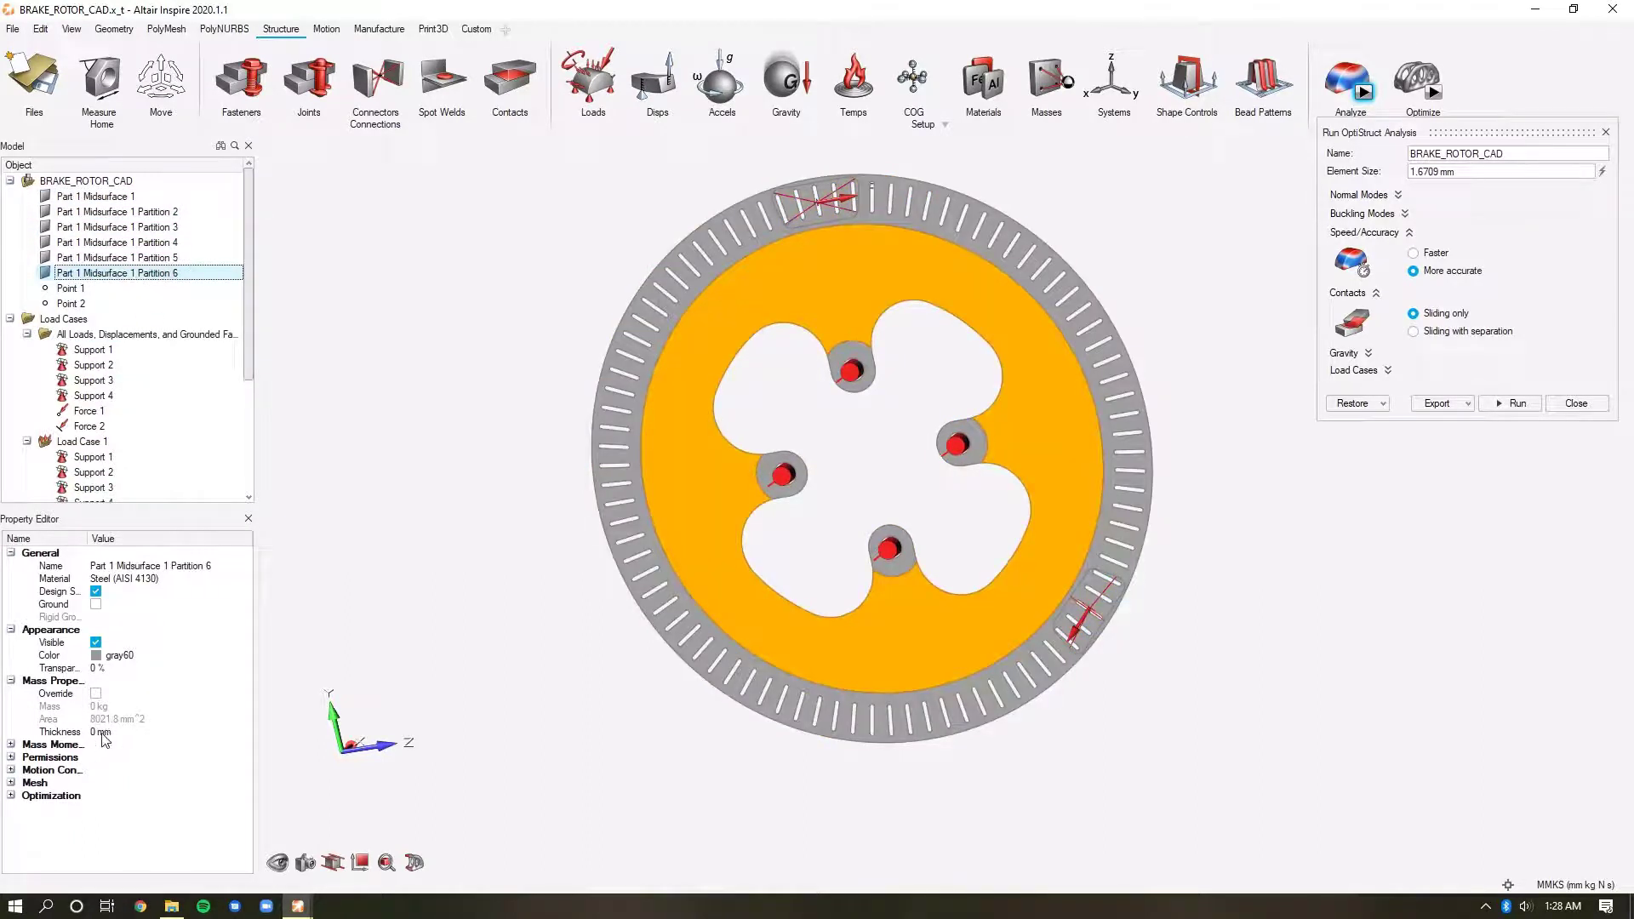
ctrl+click(109, 197)
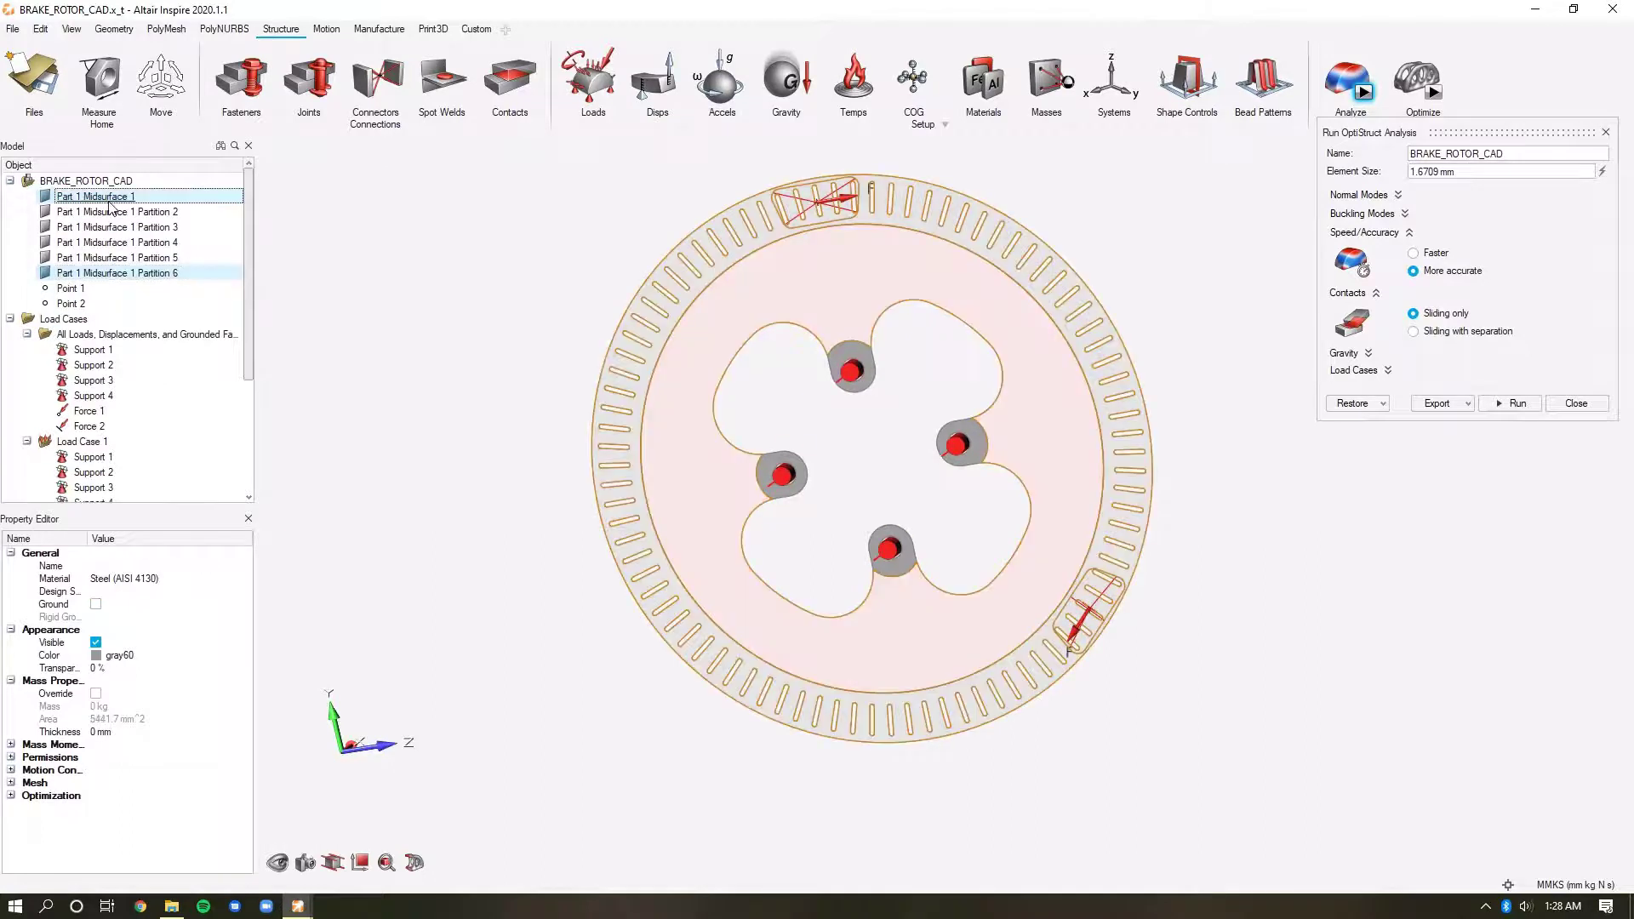
click(100, 734)
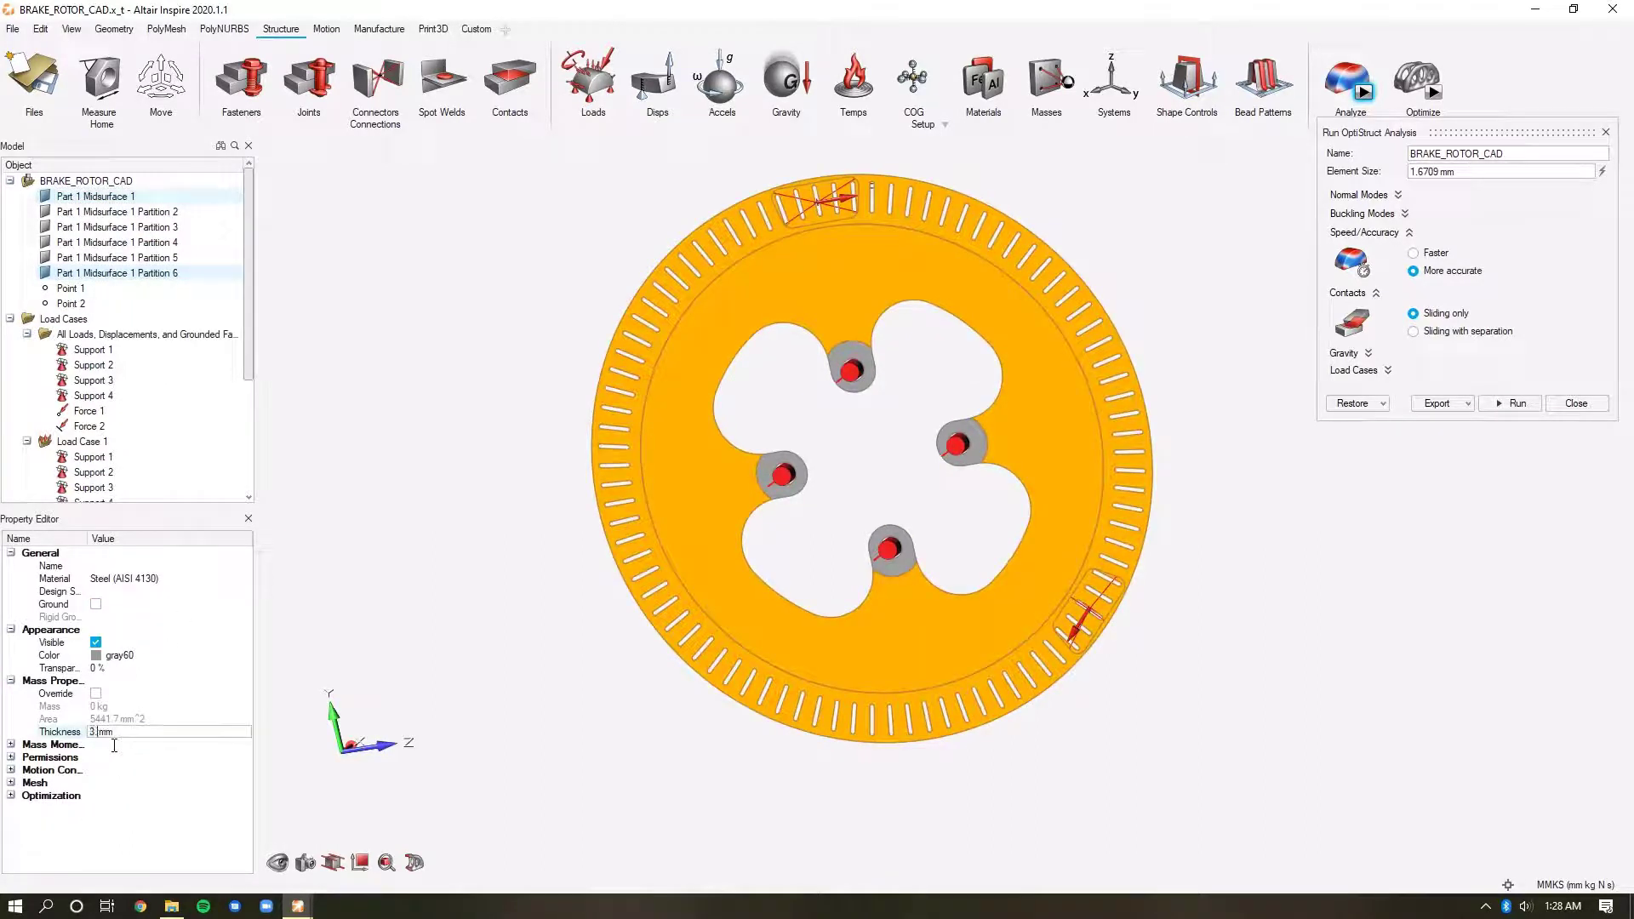
text(3.175)
key(Return)
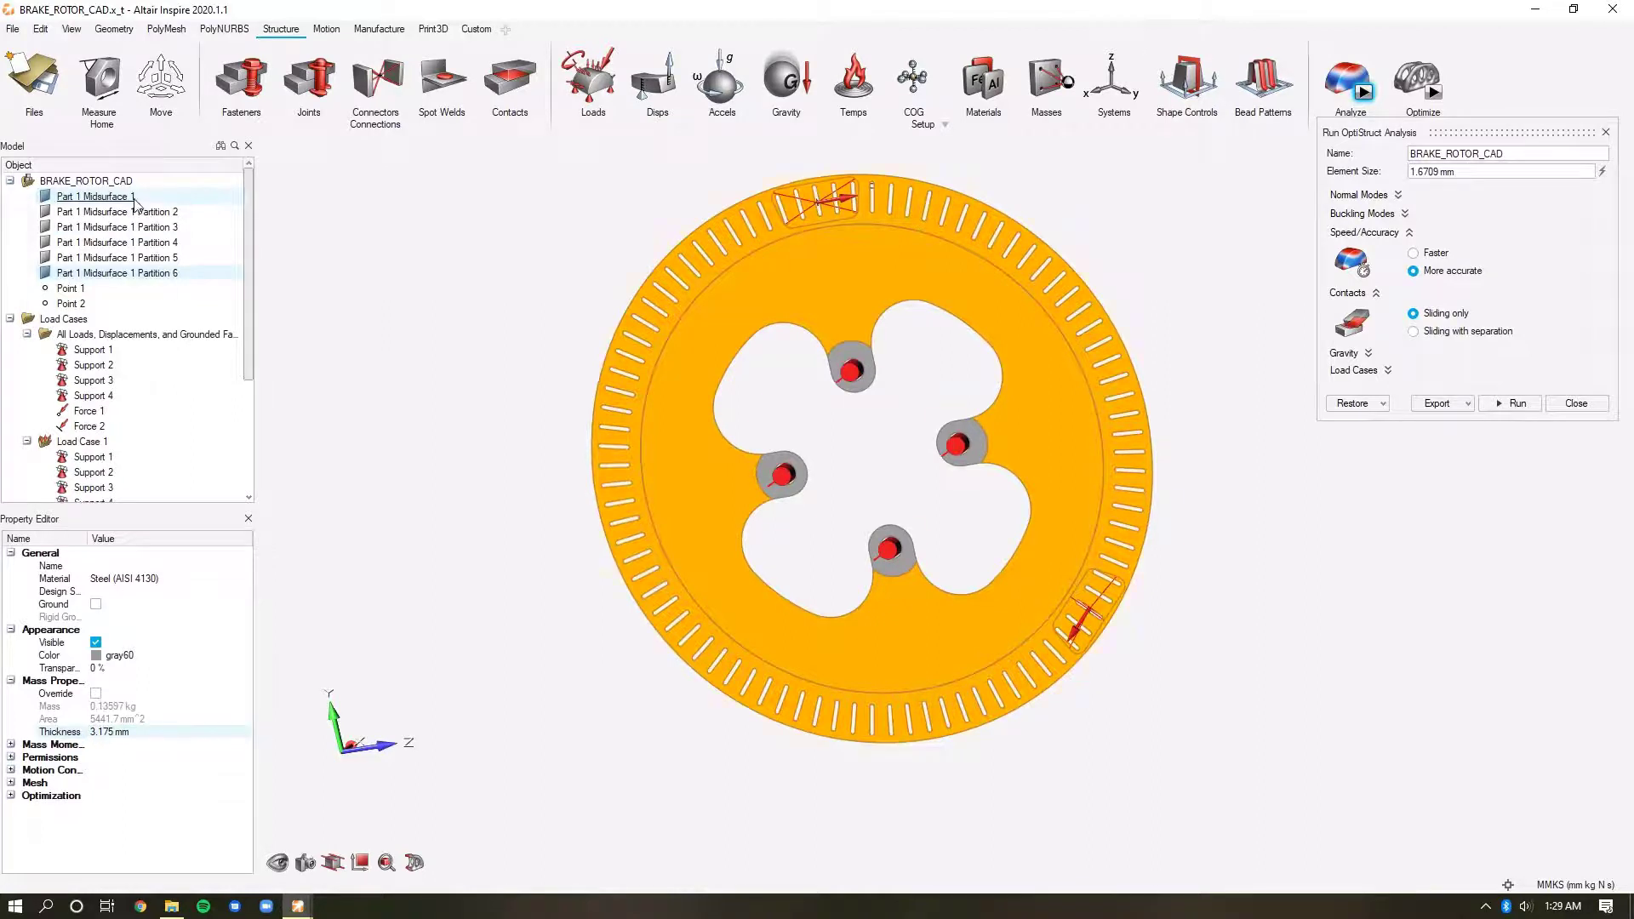
Check the midsurface parts' thickness, clear the selection, and launch the analysis run.
click(119, 212)
click(119, 273)
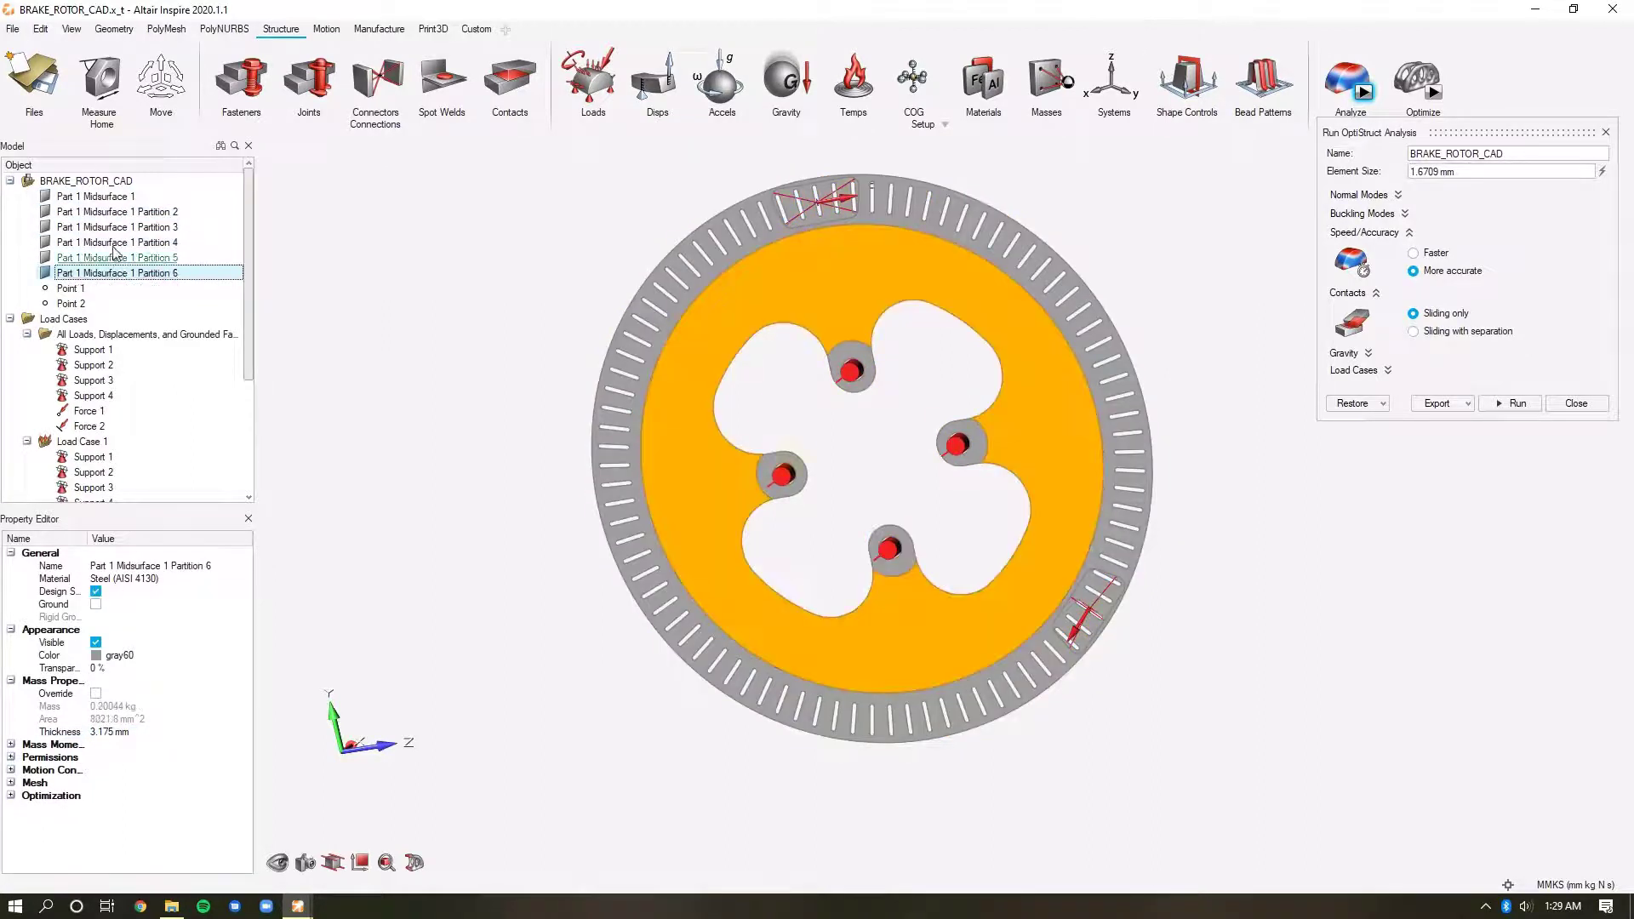
shift+click(109, 197)
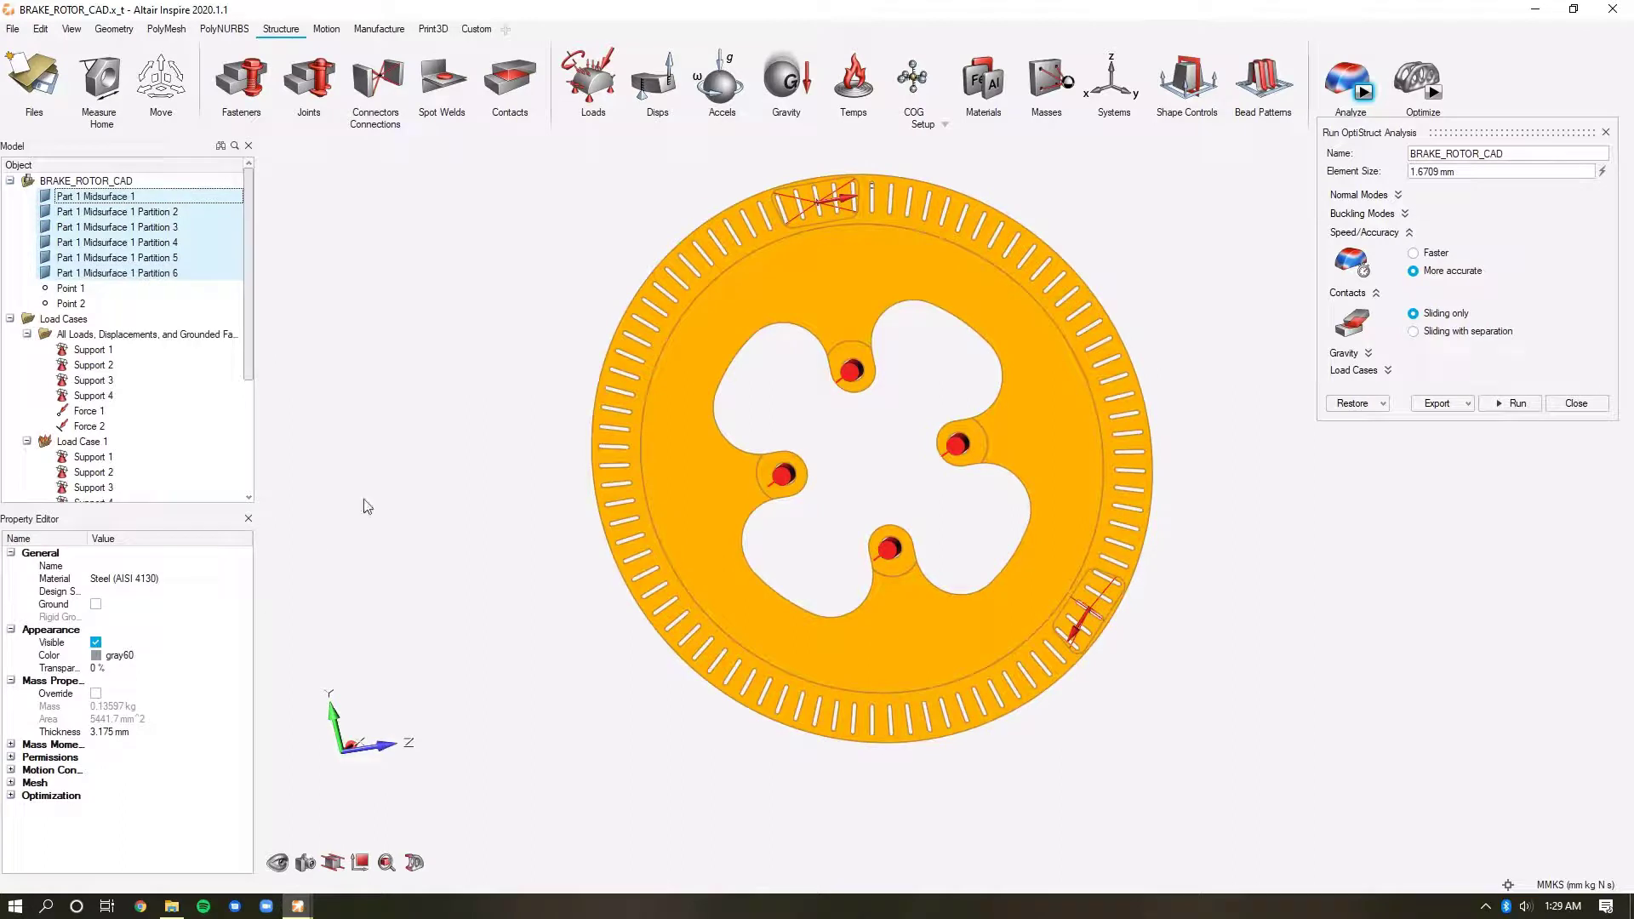
click(395, 462)
click(1513, 404)
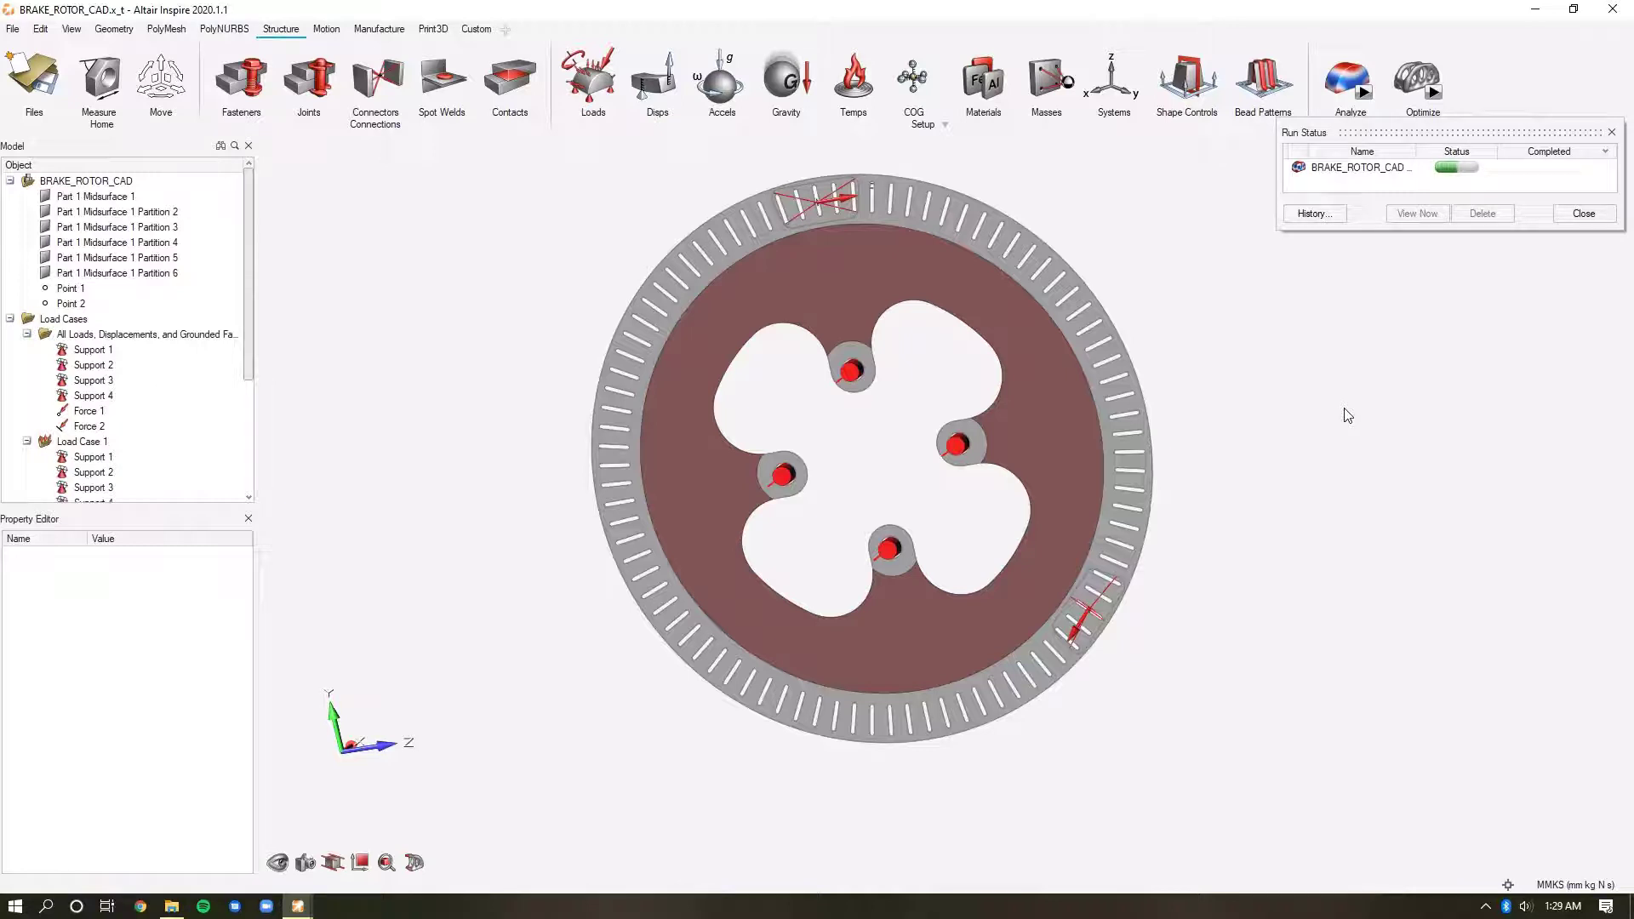
Switch to the brake rotor.x_t window showing angled load case displacement, peaking at 8.091e-02 mm.
right_drag(1181, 382, 1191, 455)
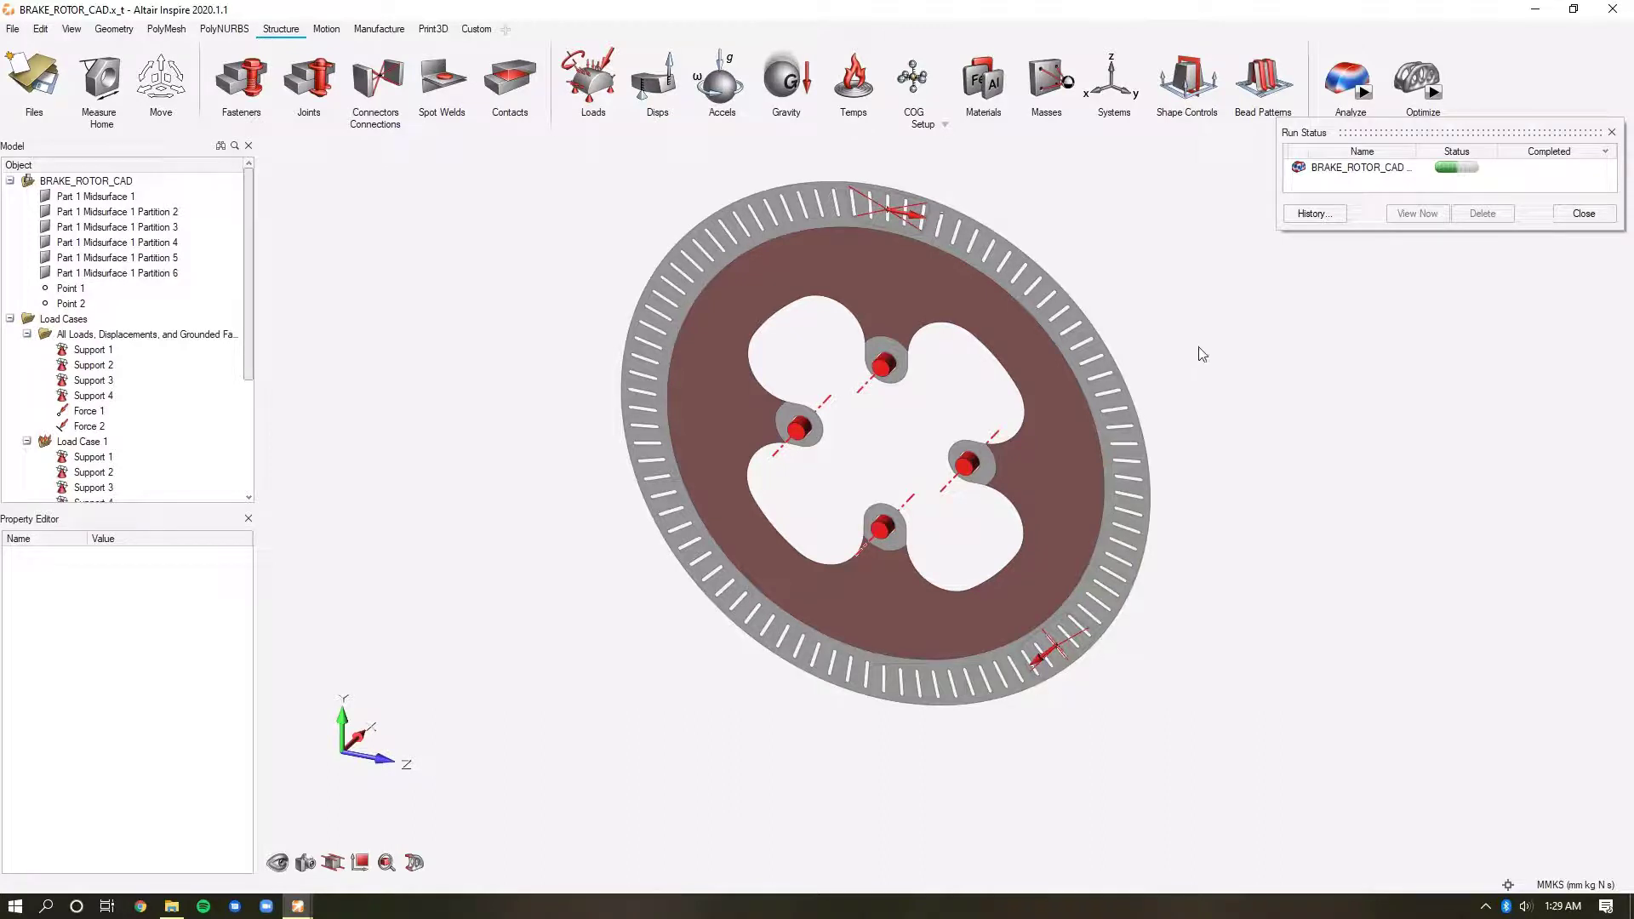
key(alt+Tab)
key(Tab)
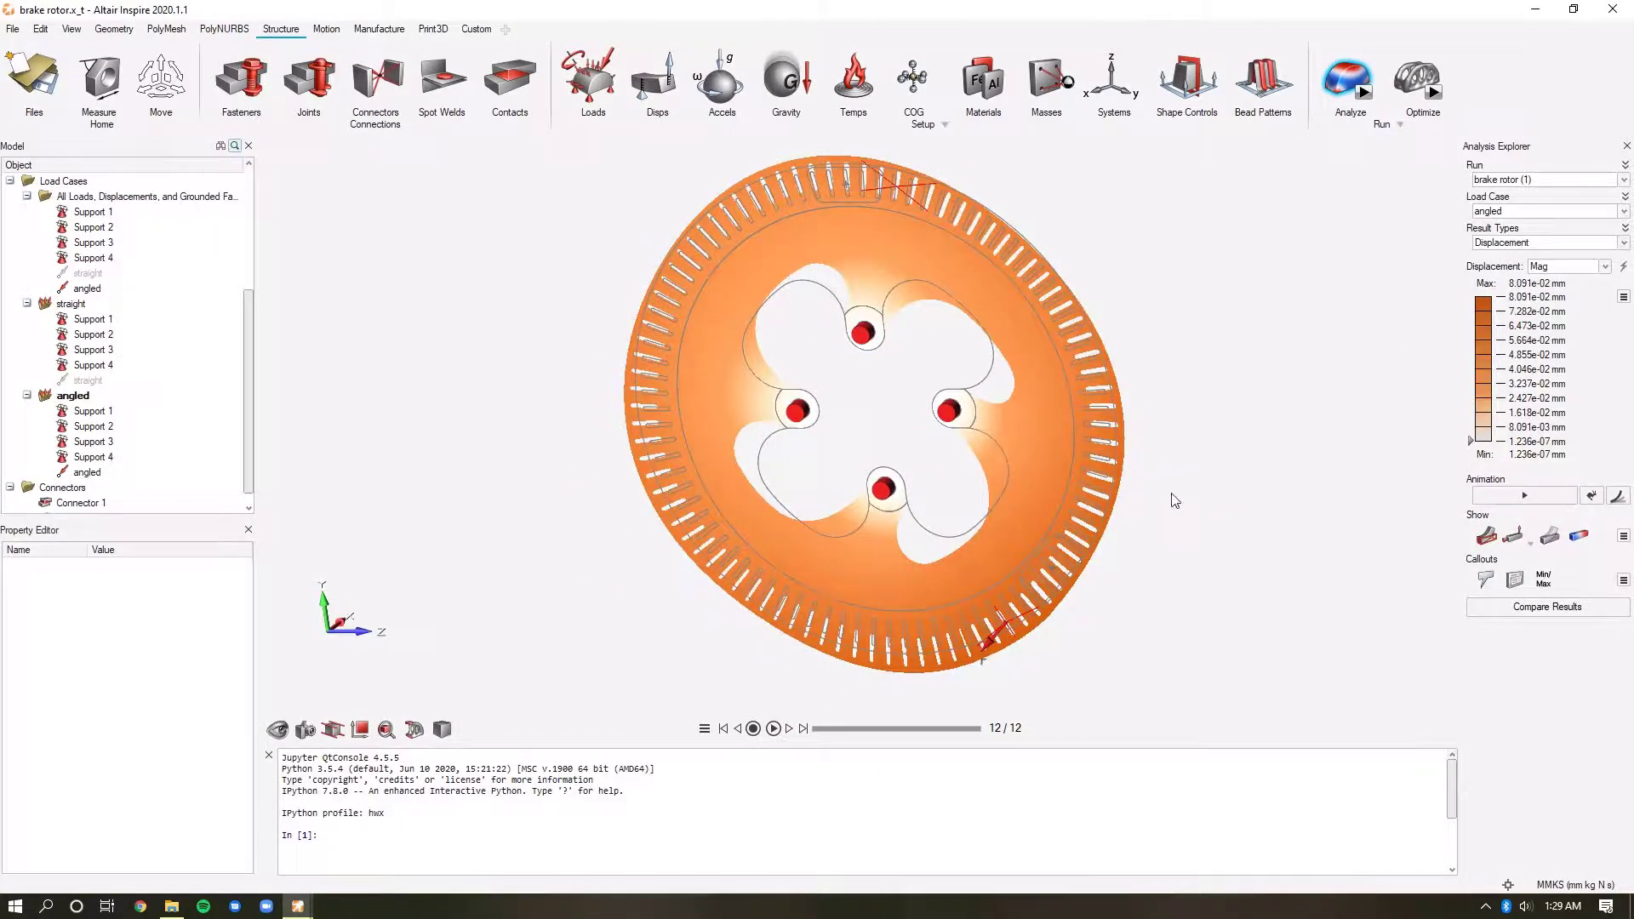
Animate the displacement results and switch the Load Case to straight, peaking at 8.968e-02 mm.
mouse_move(1177, 502)
right_down()
mouse_move(1040, 485)
mouse_move(1072, 447)
mouse_move(1135, 442)
mouse_move(1135, 472)
mouse_move(1007, 449)
mouse_move(1043, 426)
mouse_move(1236, 452)
mouse_move(1135, 460)
right_up()
click(1524, 495)
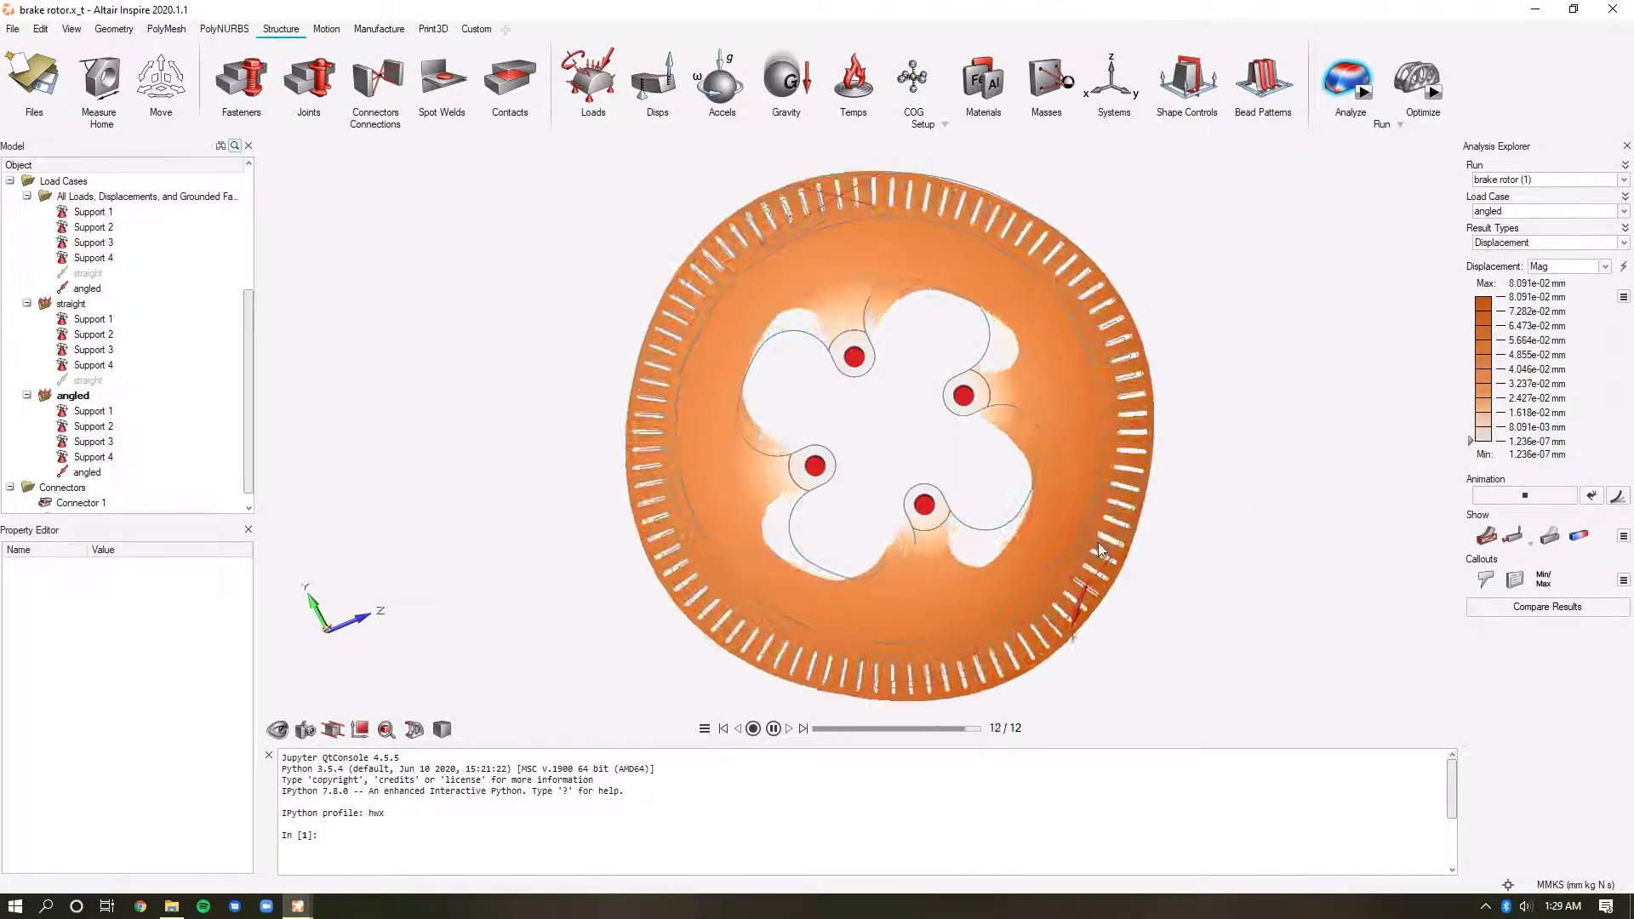
click(1521, 211)
click(1519, 226)
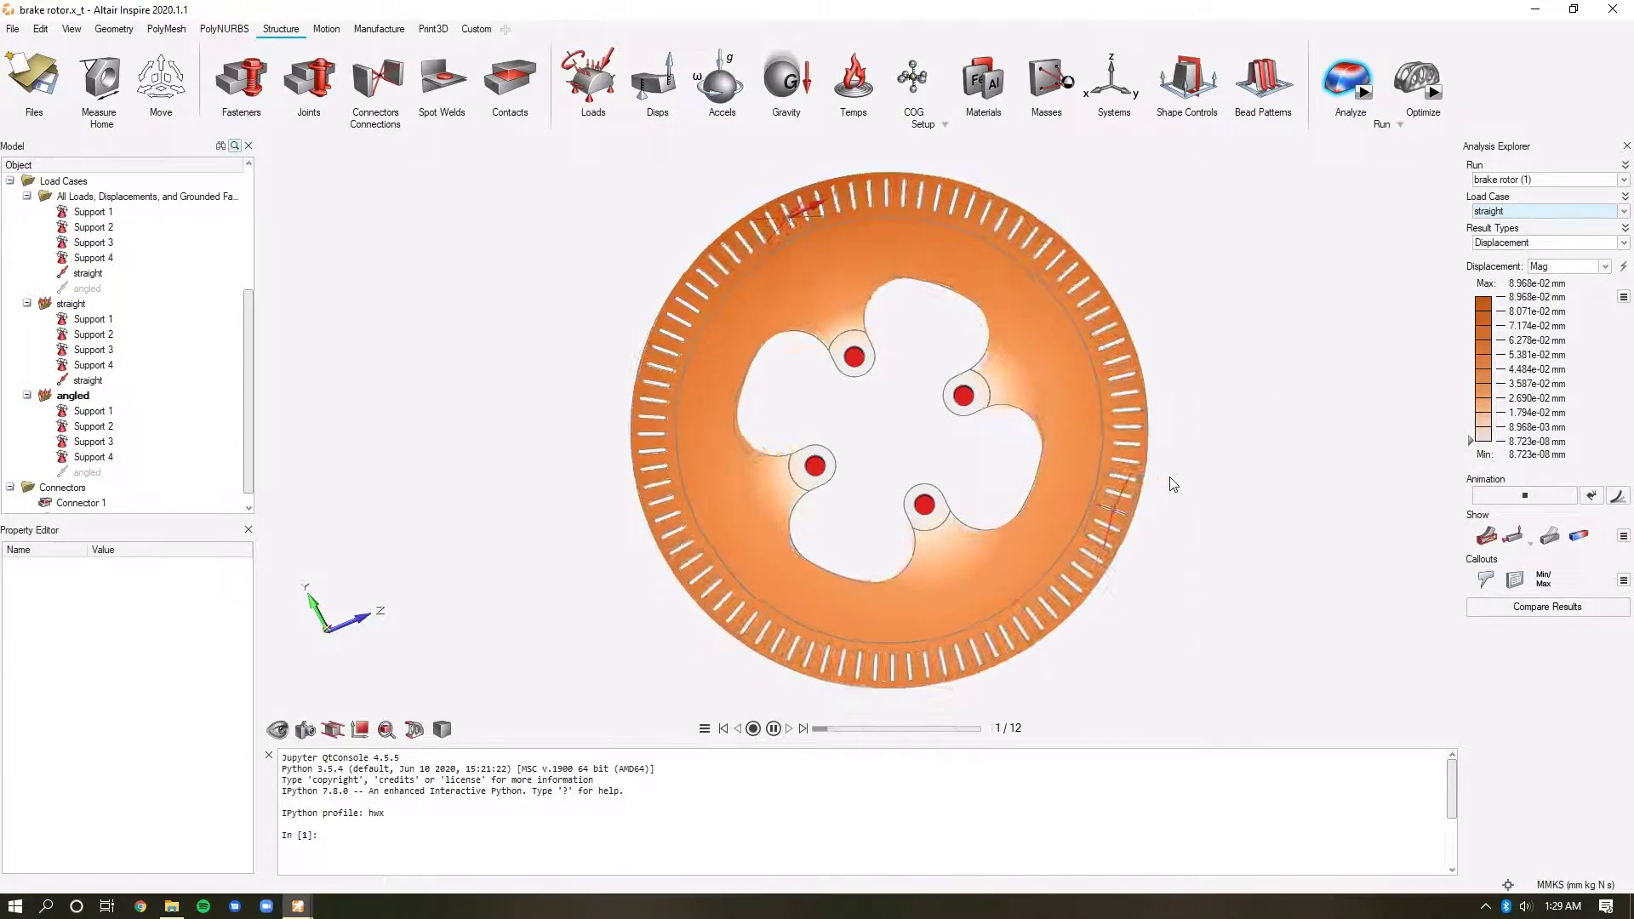
right_drag(1175, 473, 796, 461)
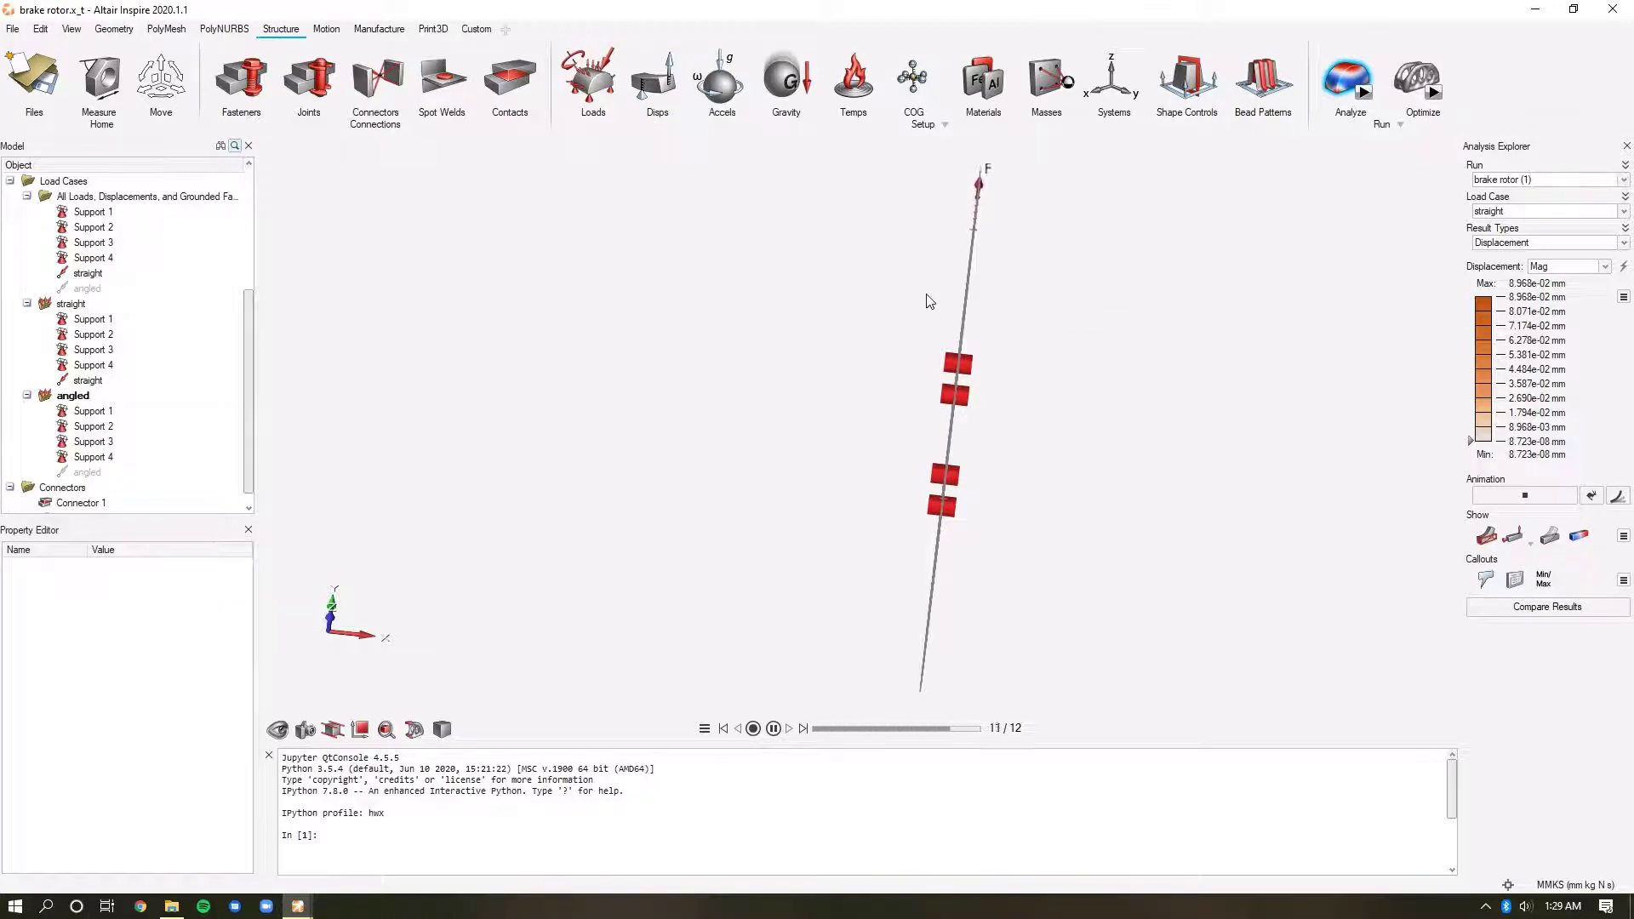
right_drag(760, 427, 1074, 426)
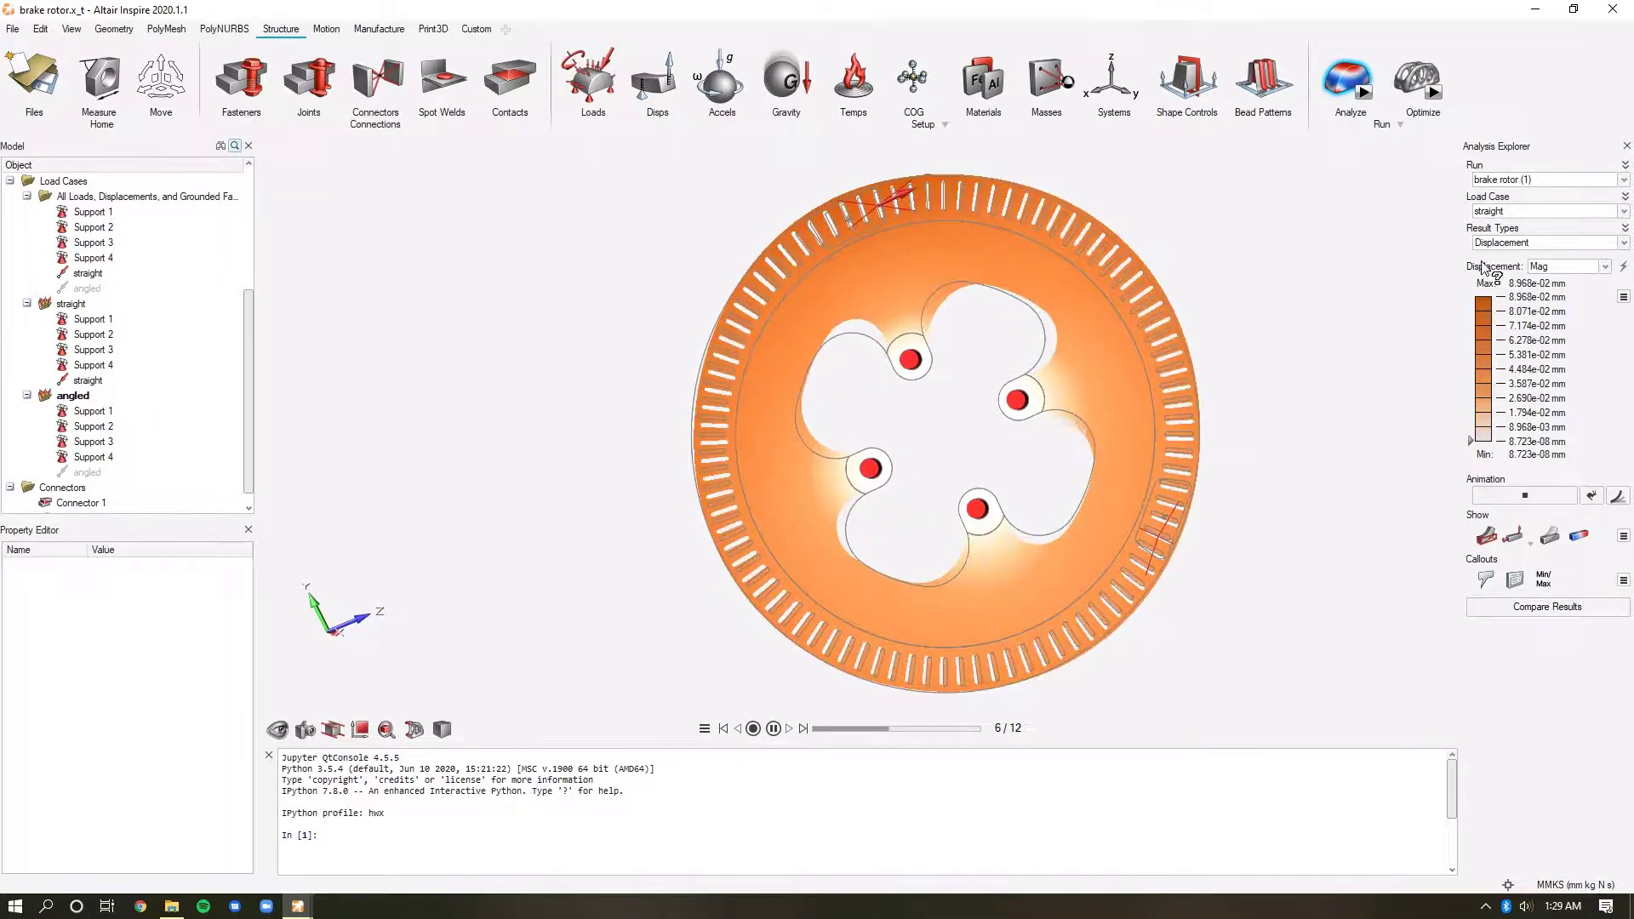
Show von Mises Stress contours for the straight case, then close results back to BRAKE_ROTOR_CAD.
click(1513, 244)
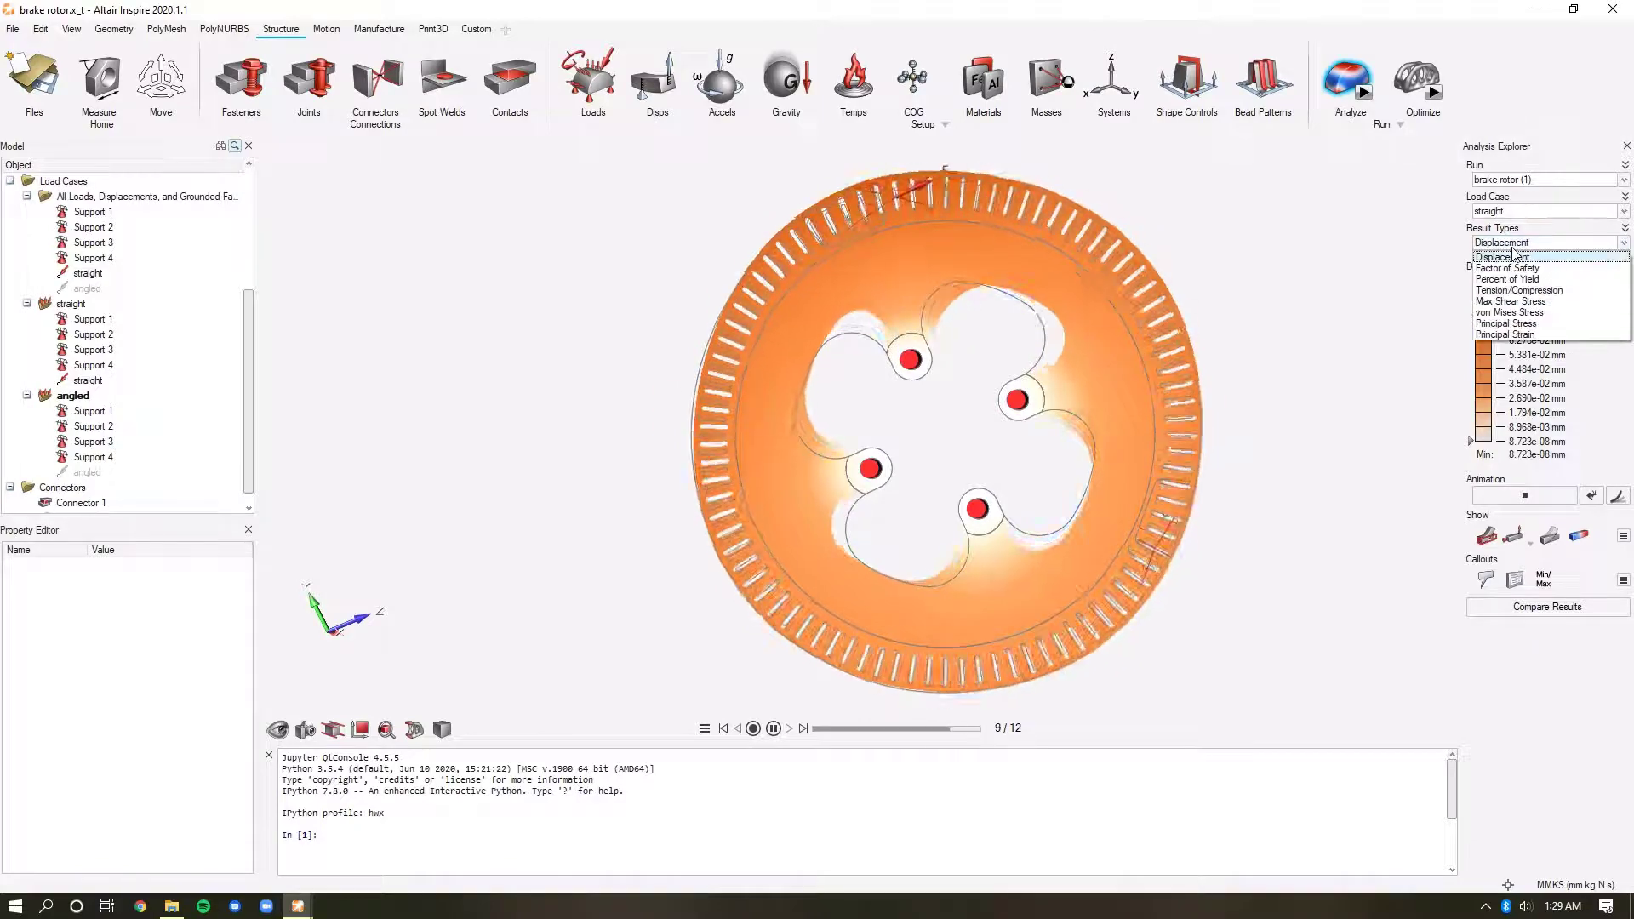
click(1529, 312)
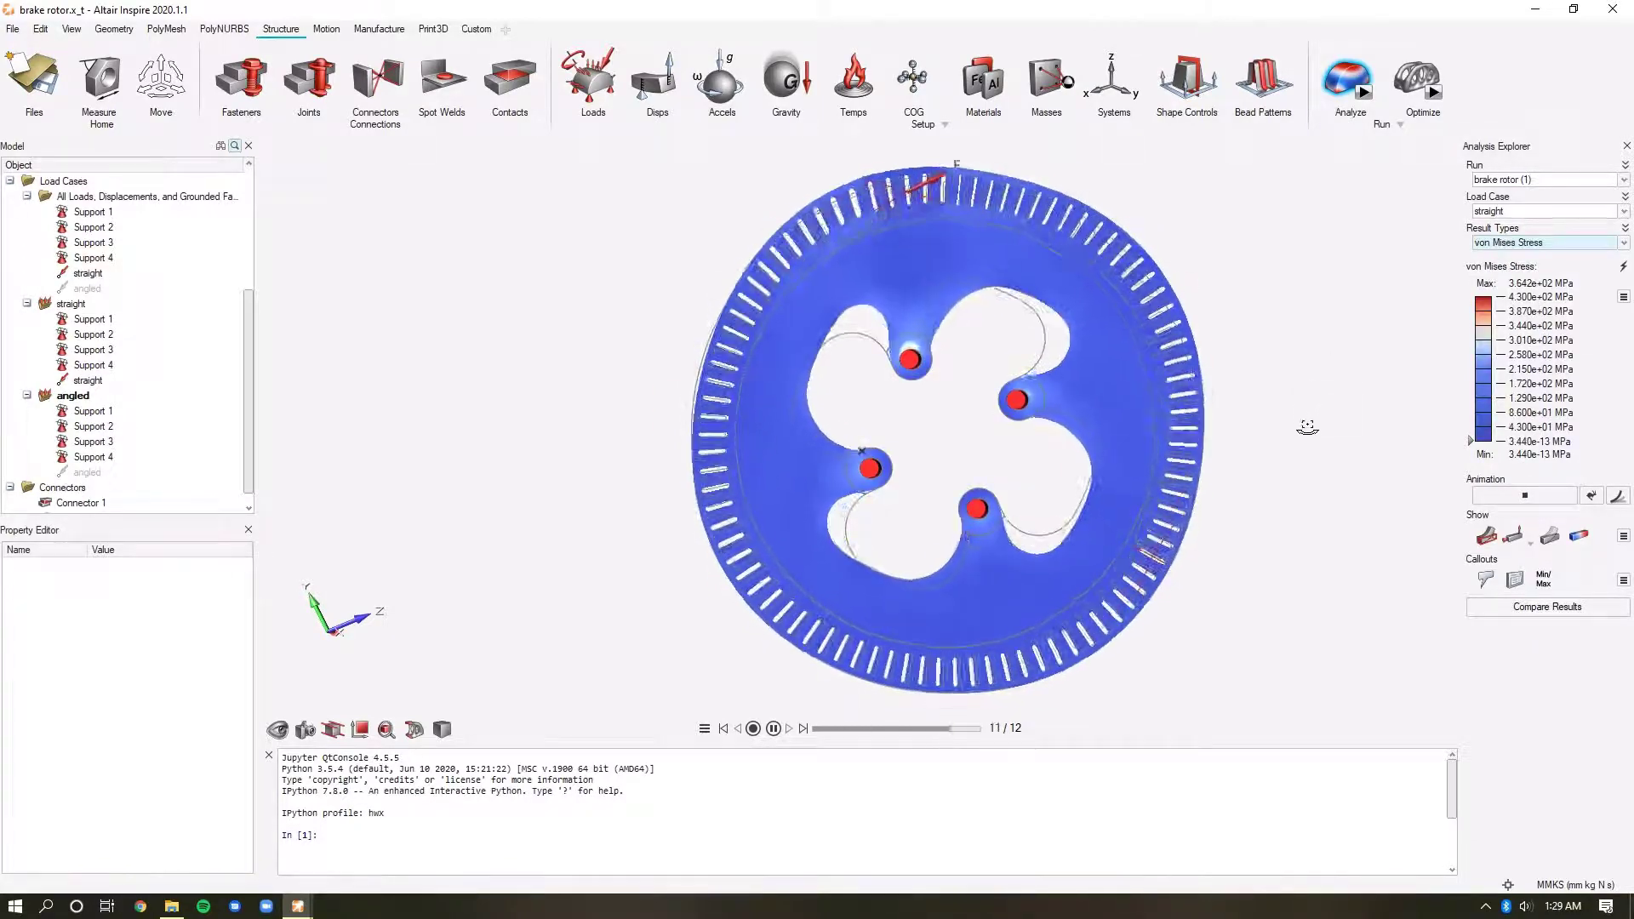
right_drag(1356, 459, 1378, 434)
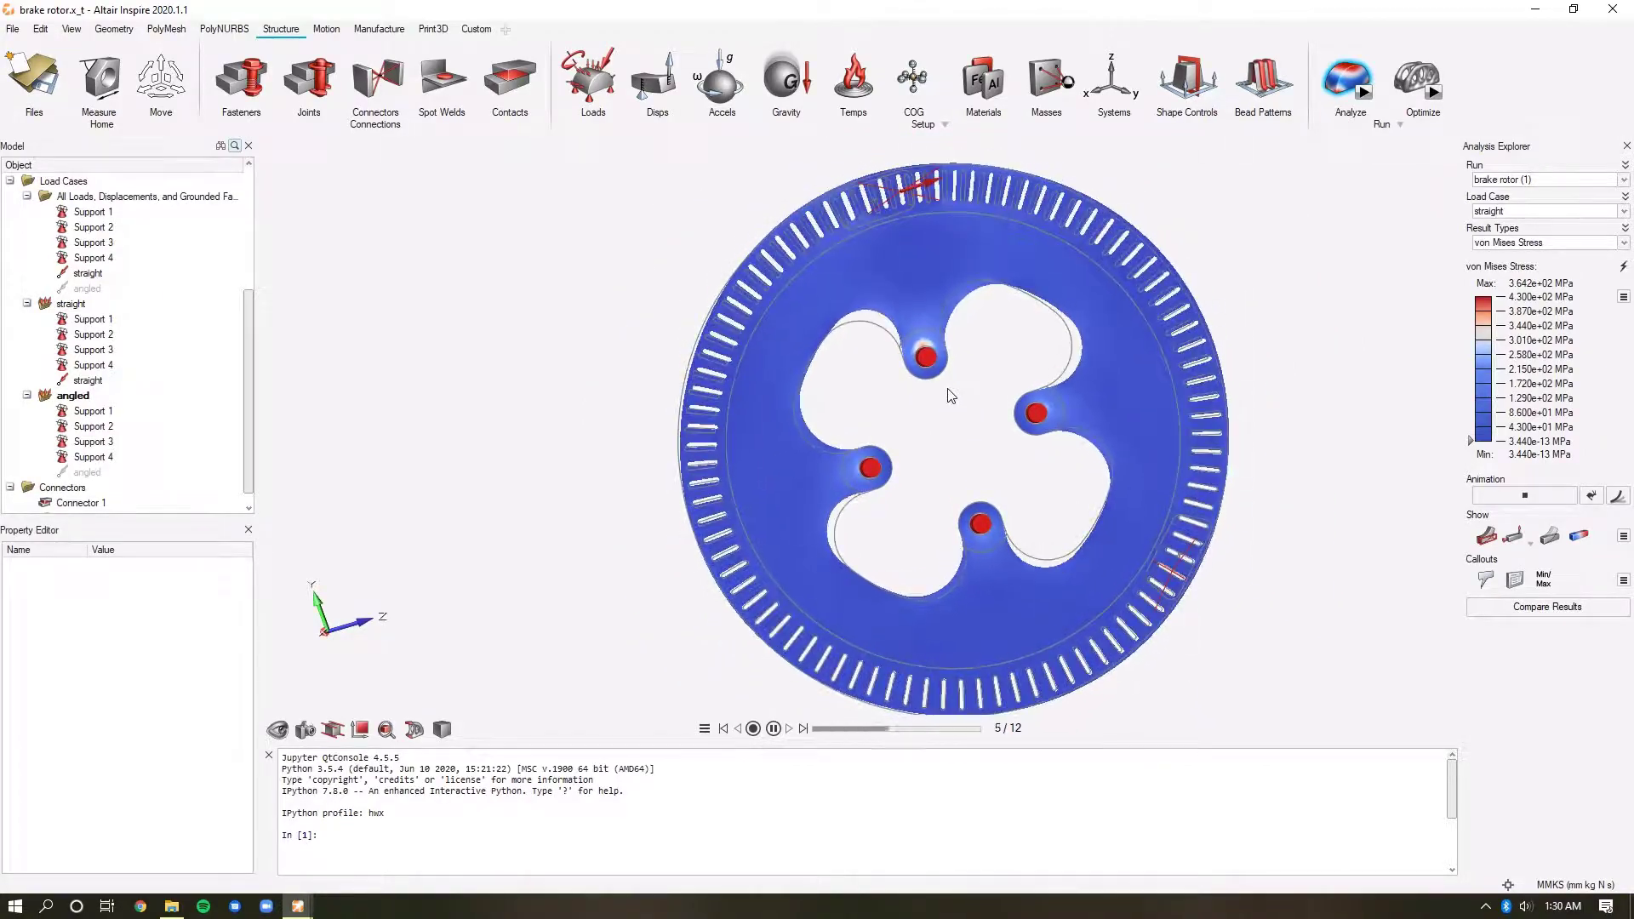
scroll(967, 453, up, 4)
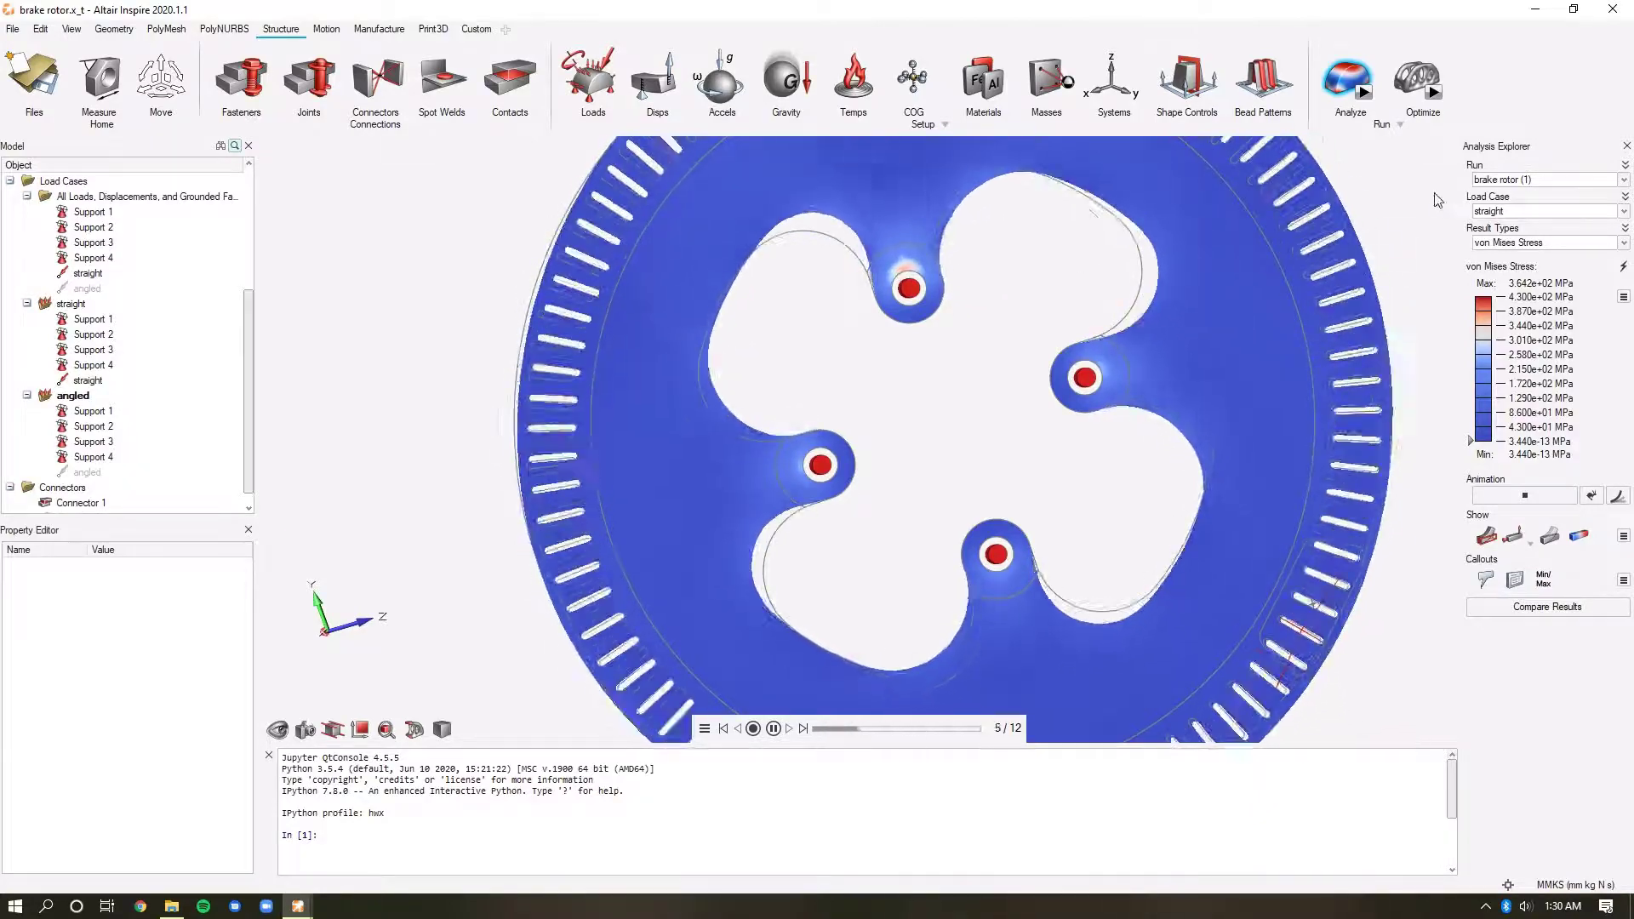
click(1626, 145)
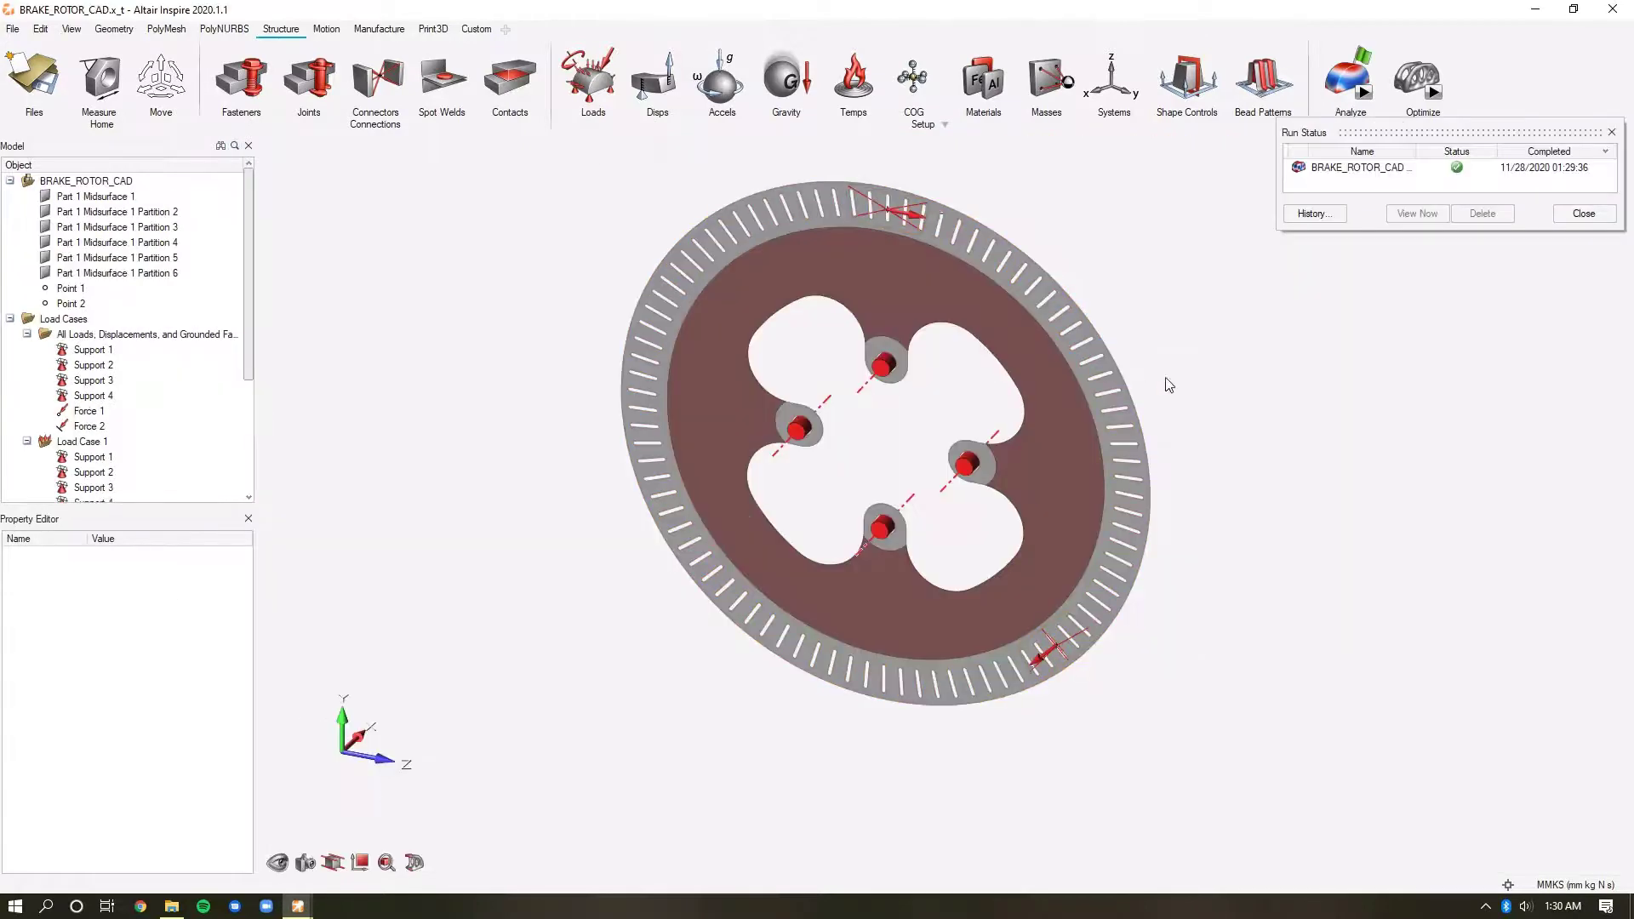
Play the completed run's Load Case 1 displacement animation, then close results and view the rotor face-on.
click(1360, 166)
click(1412, 213)
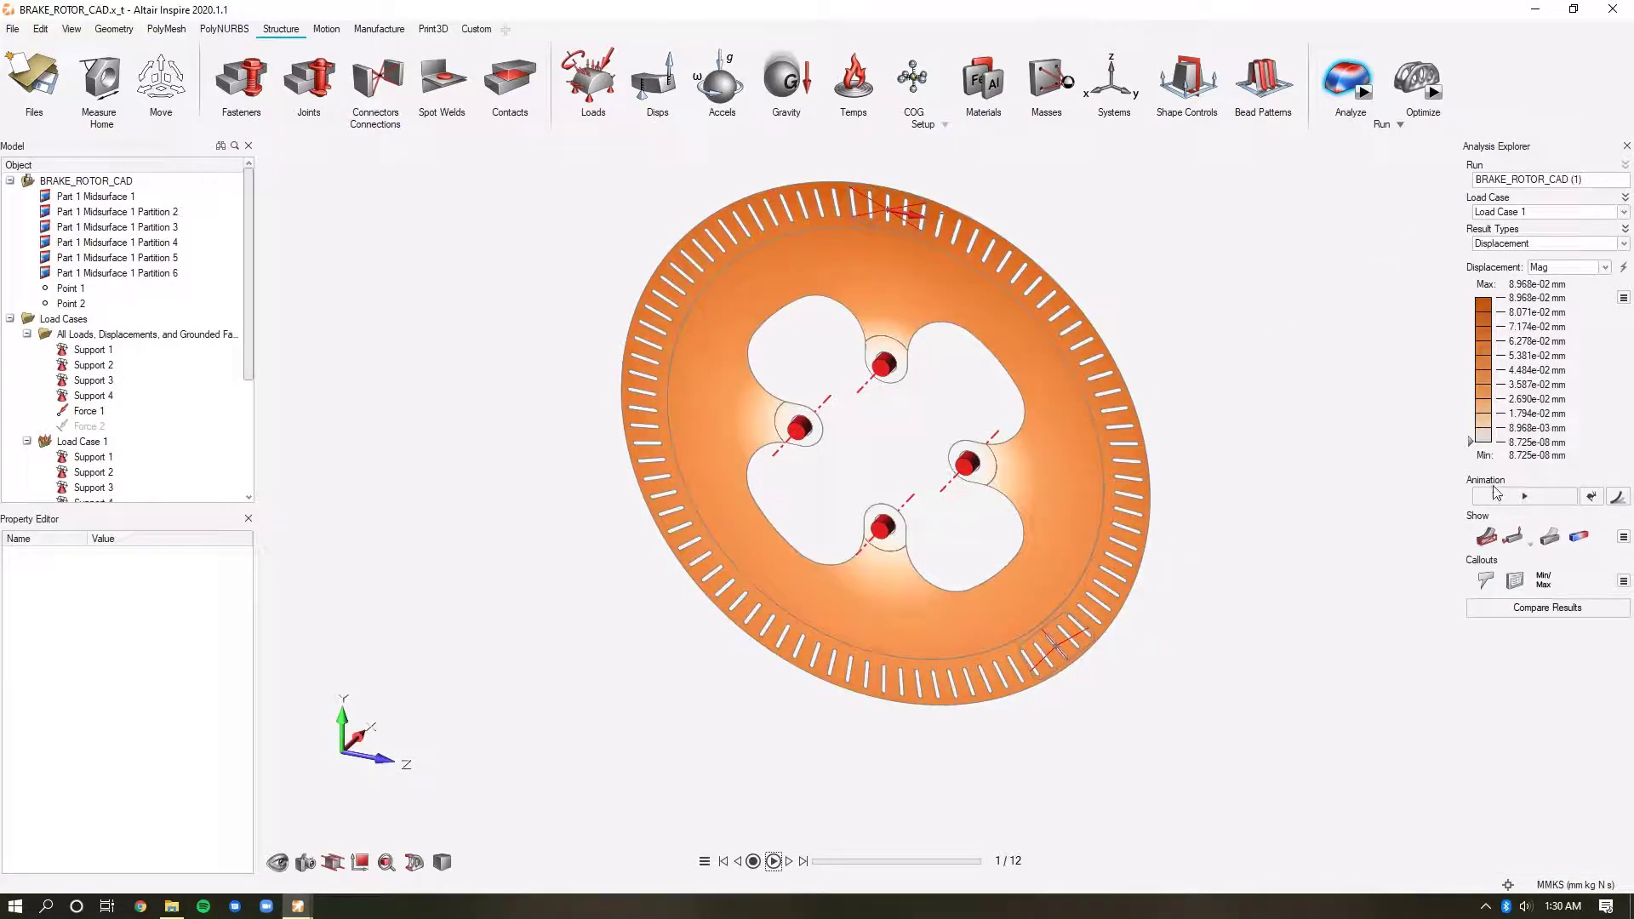
click(1510, 497)
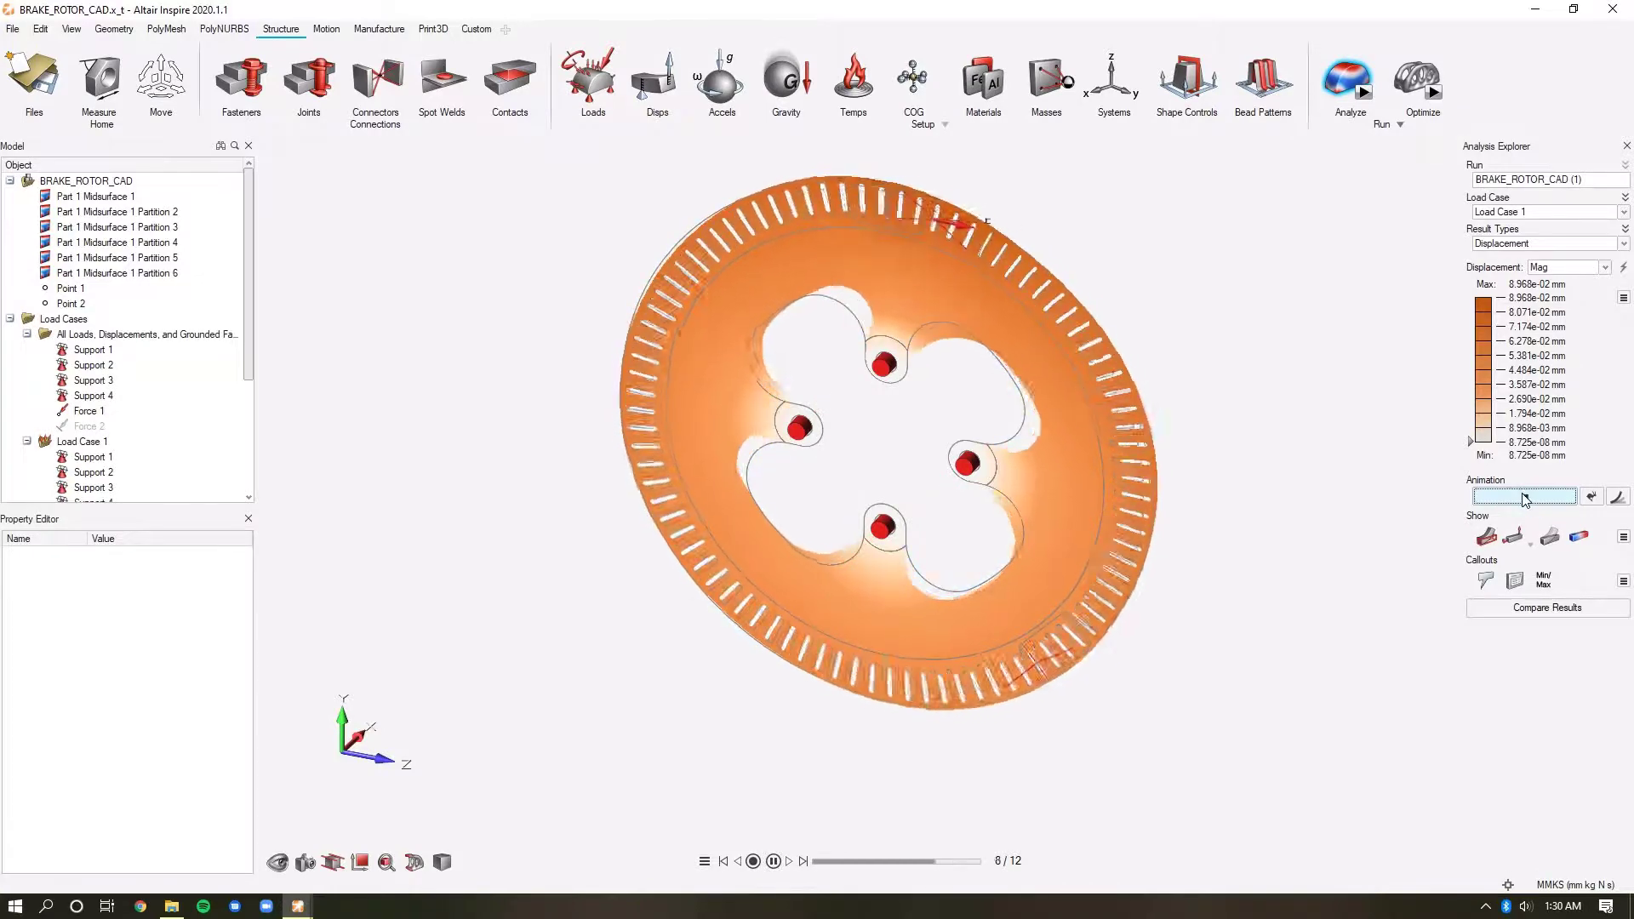
click(1626, 145)
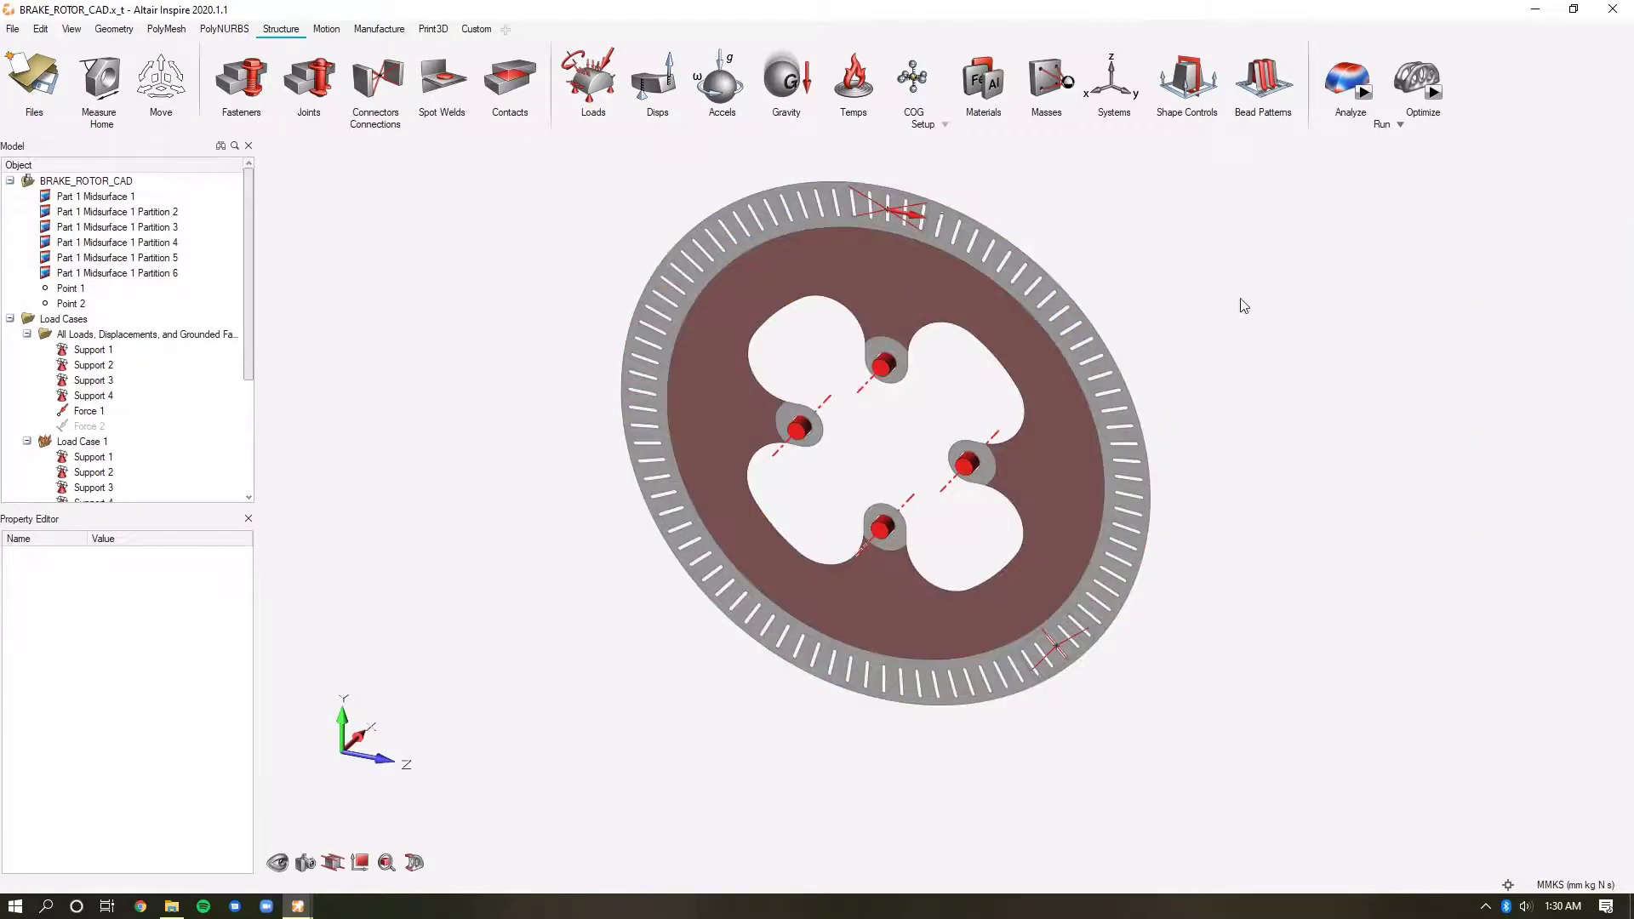
mouse_move(1281, 483)
right_down()
mouse_move(1386, 426)
mouse_move(1396, 460)
mouse_move(1334, 444)
right_up()
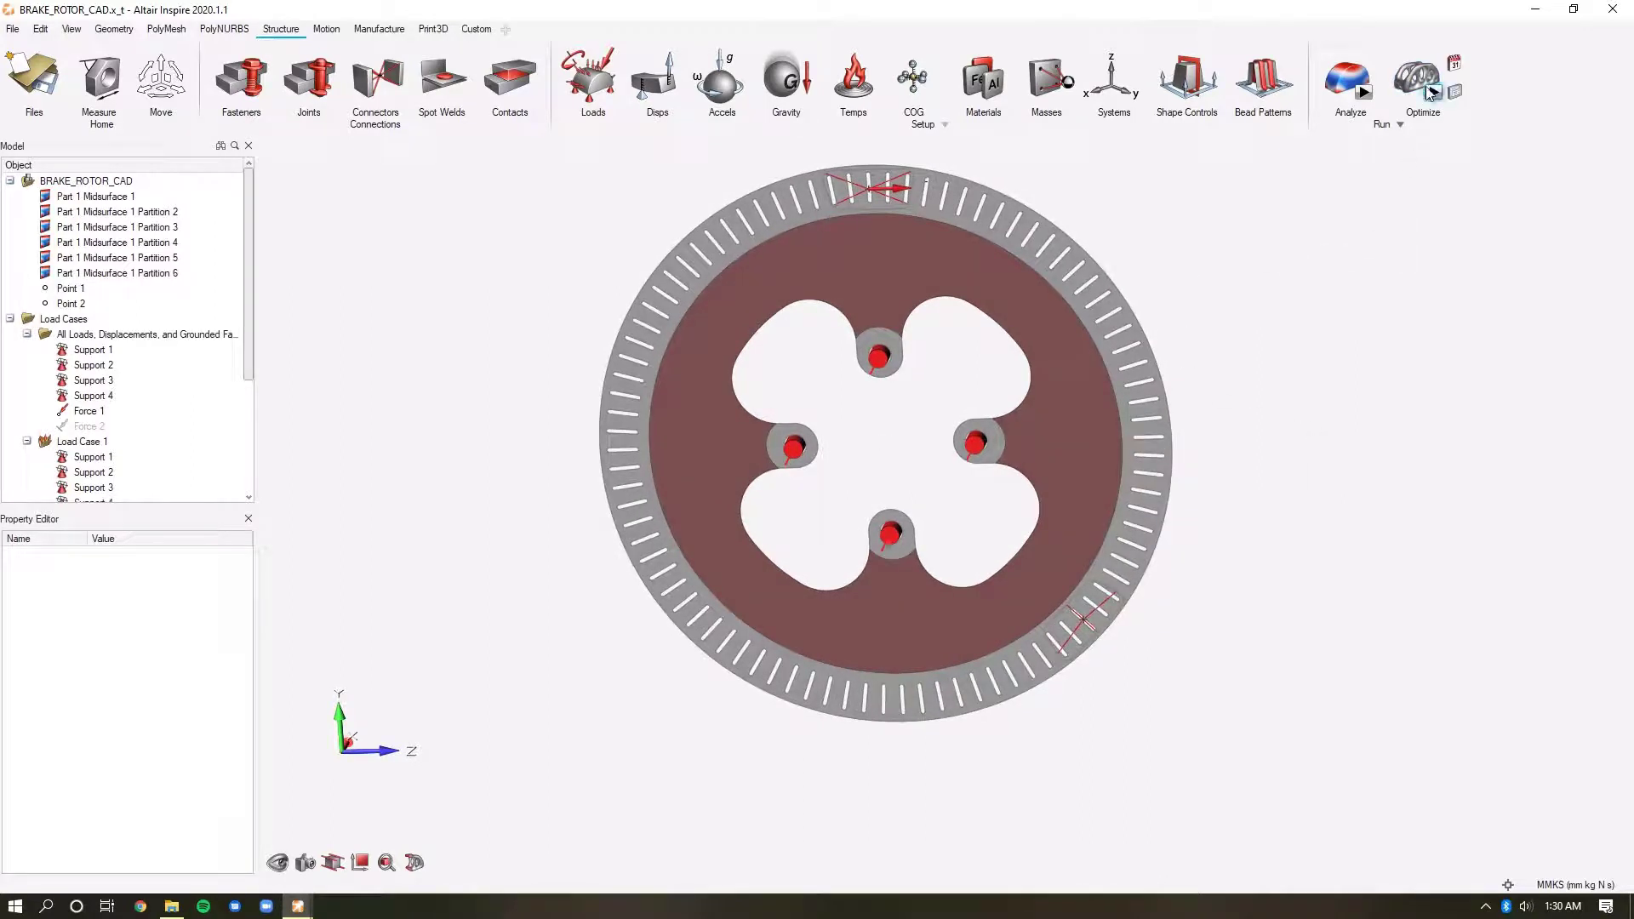
Run a Maximize Stiffness optimization with 25% mass target and 2.1797 mm minimum thickness.
click(1433, 91)
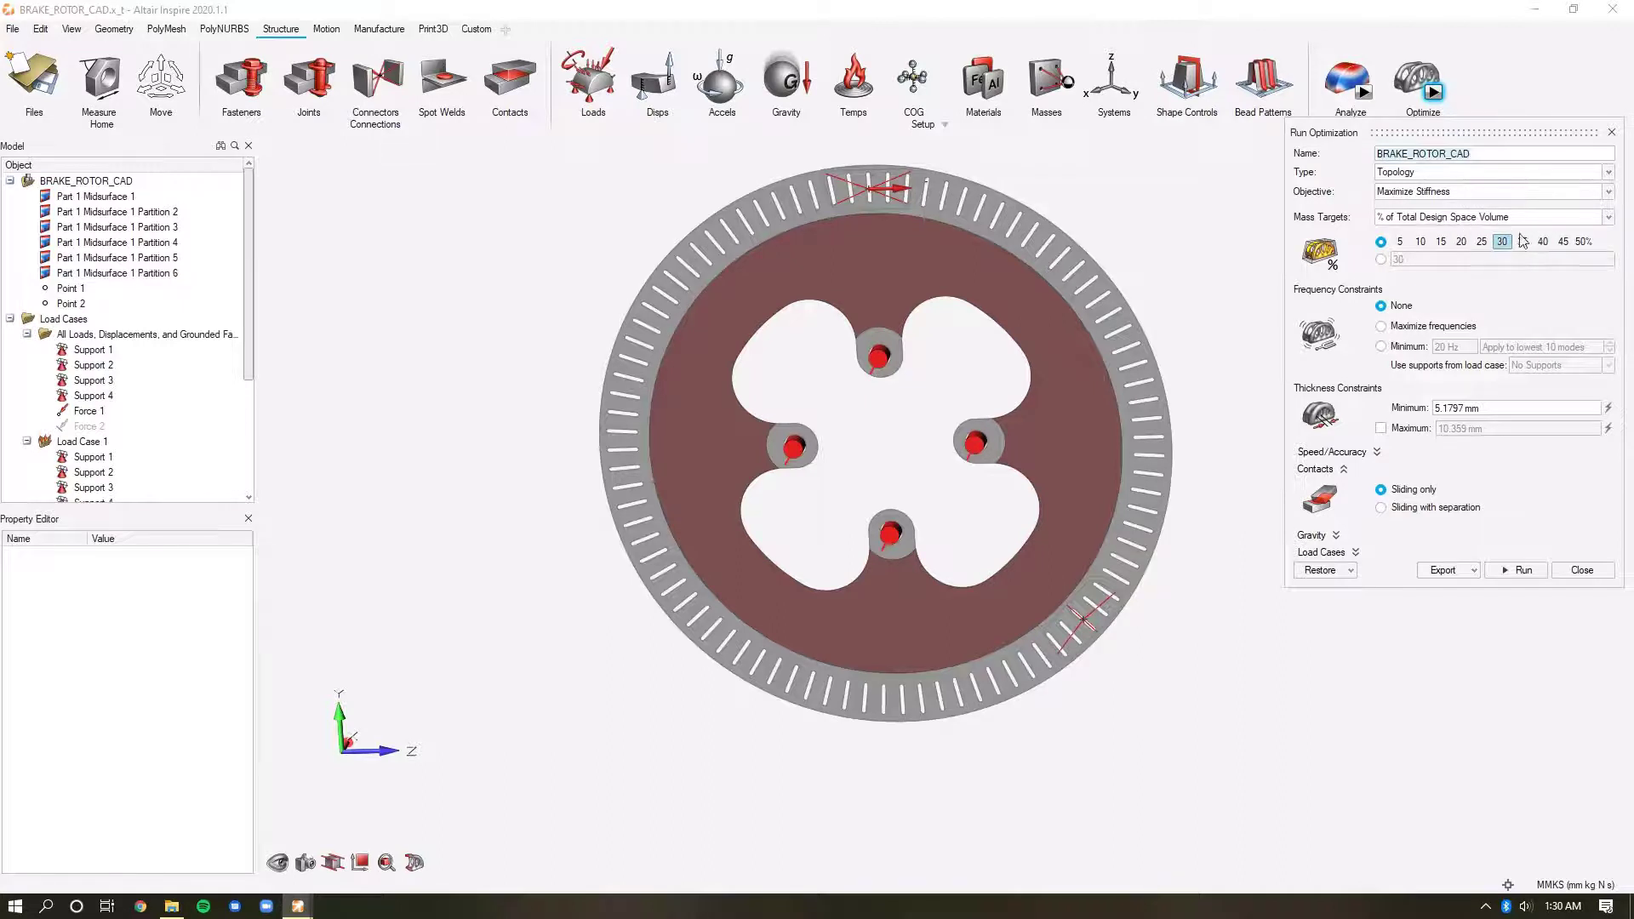
click(1481, 242)
click(1501, 241)
click(1480, 243)
click(1446, 417)
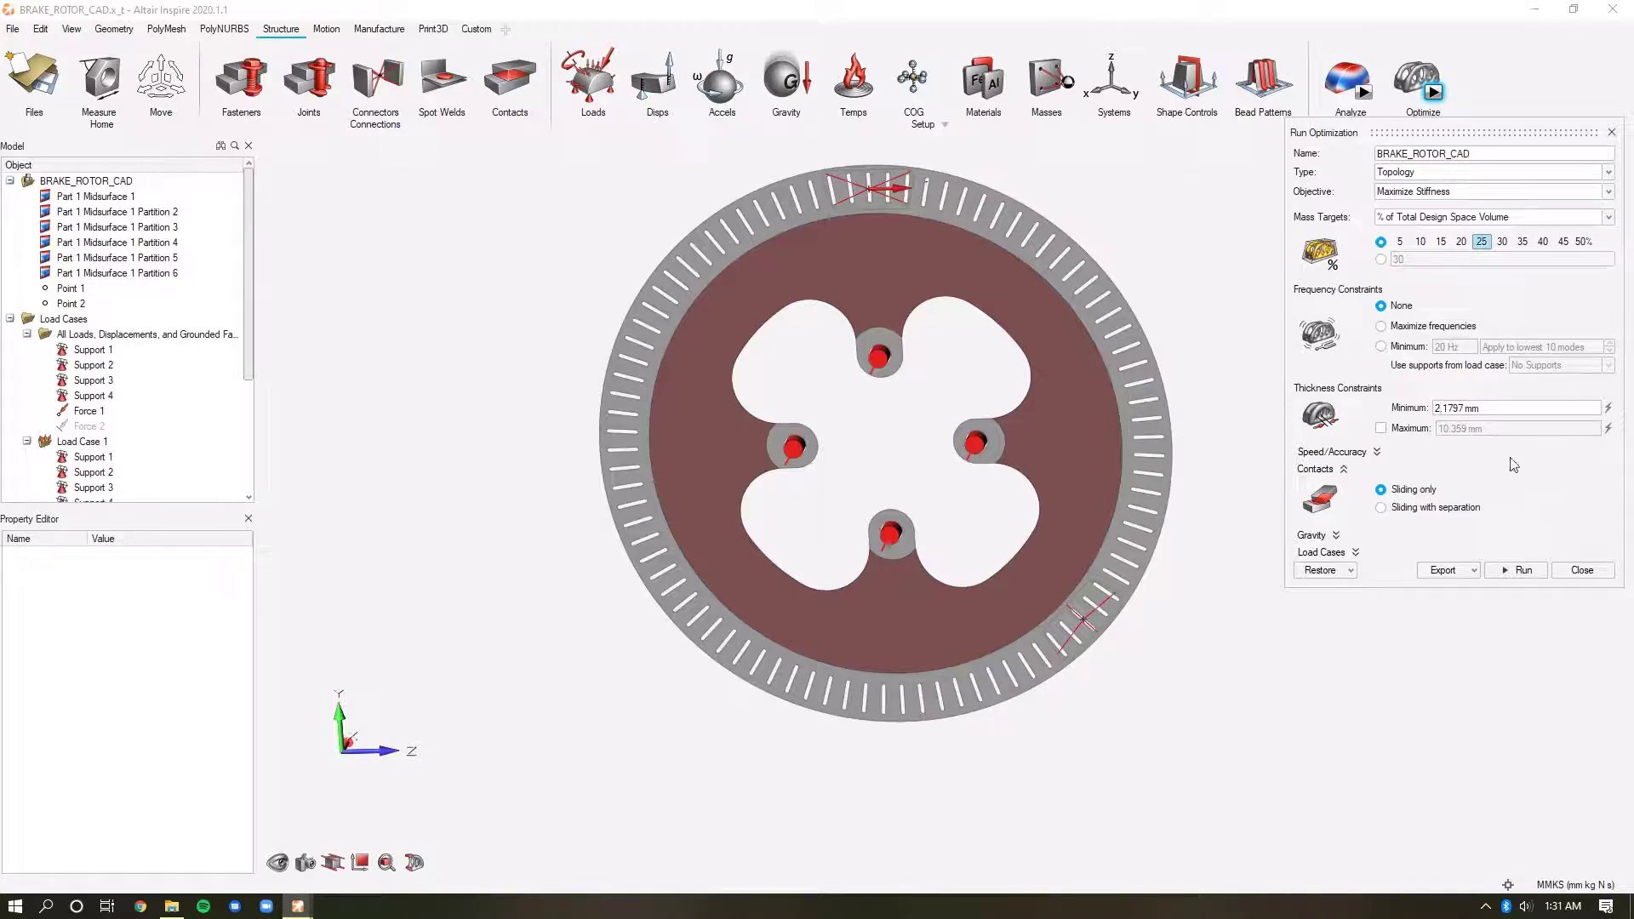
click(1492, 417)
click(1504, 569)
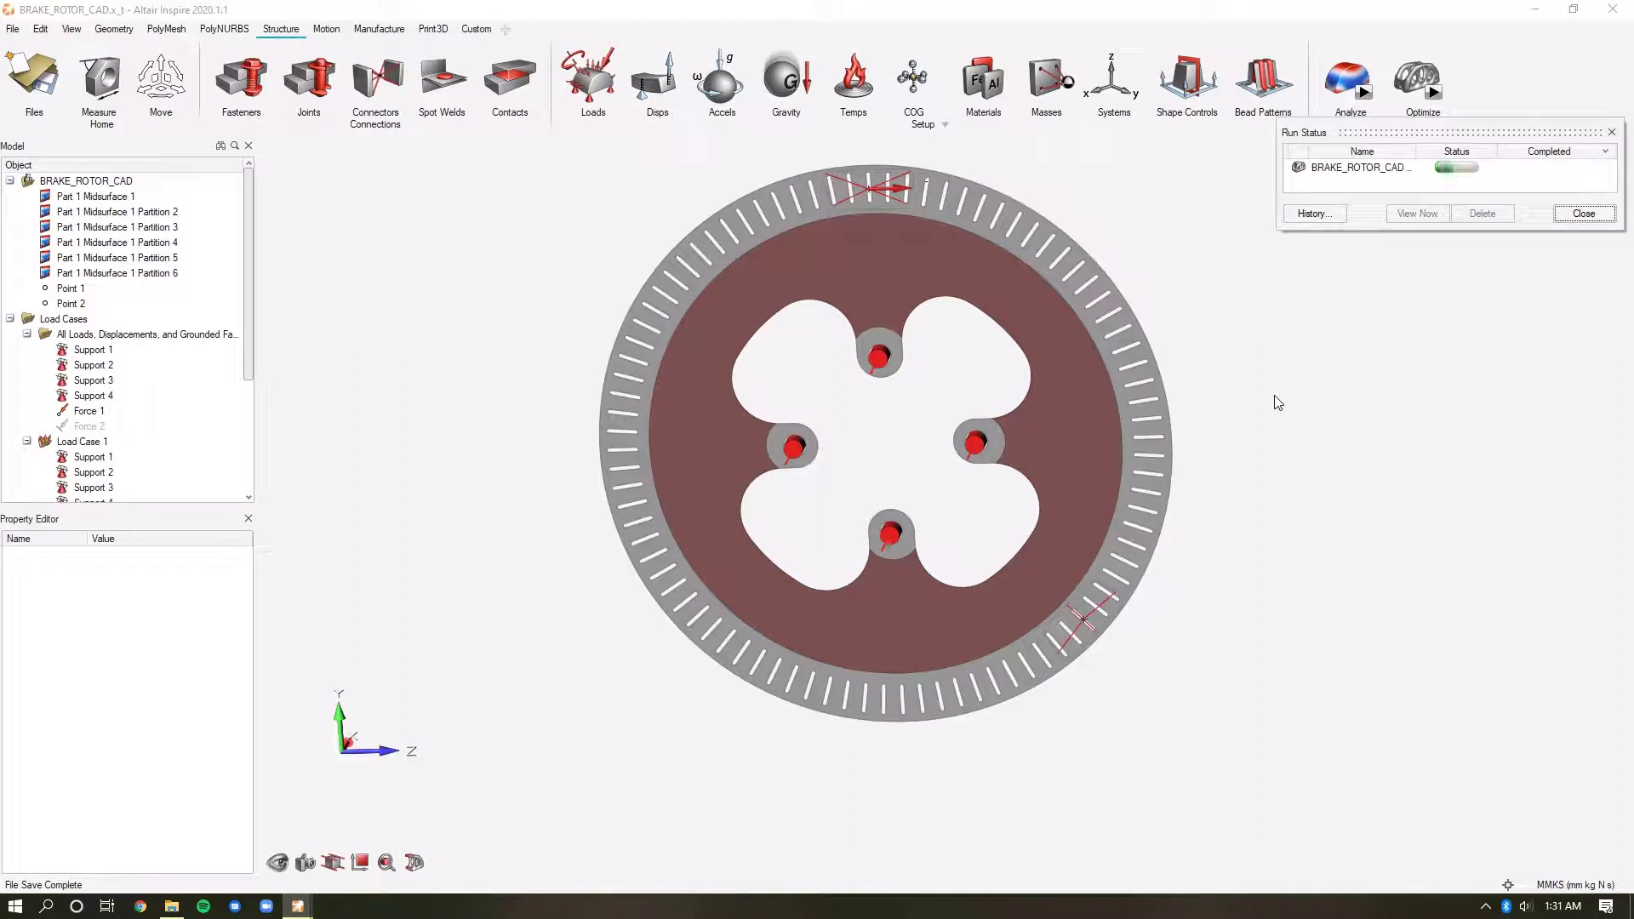
Switch to the brake rotor window and display its optimization results.
key(alt+Tab)
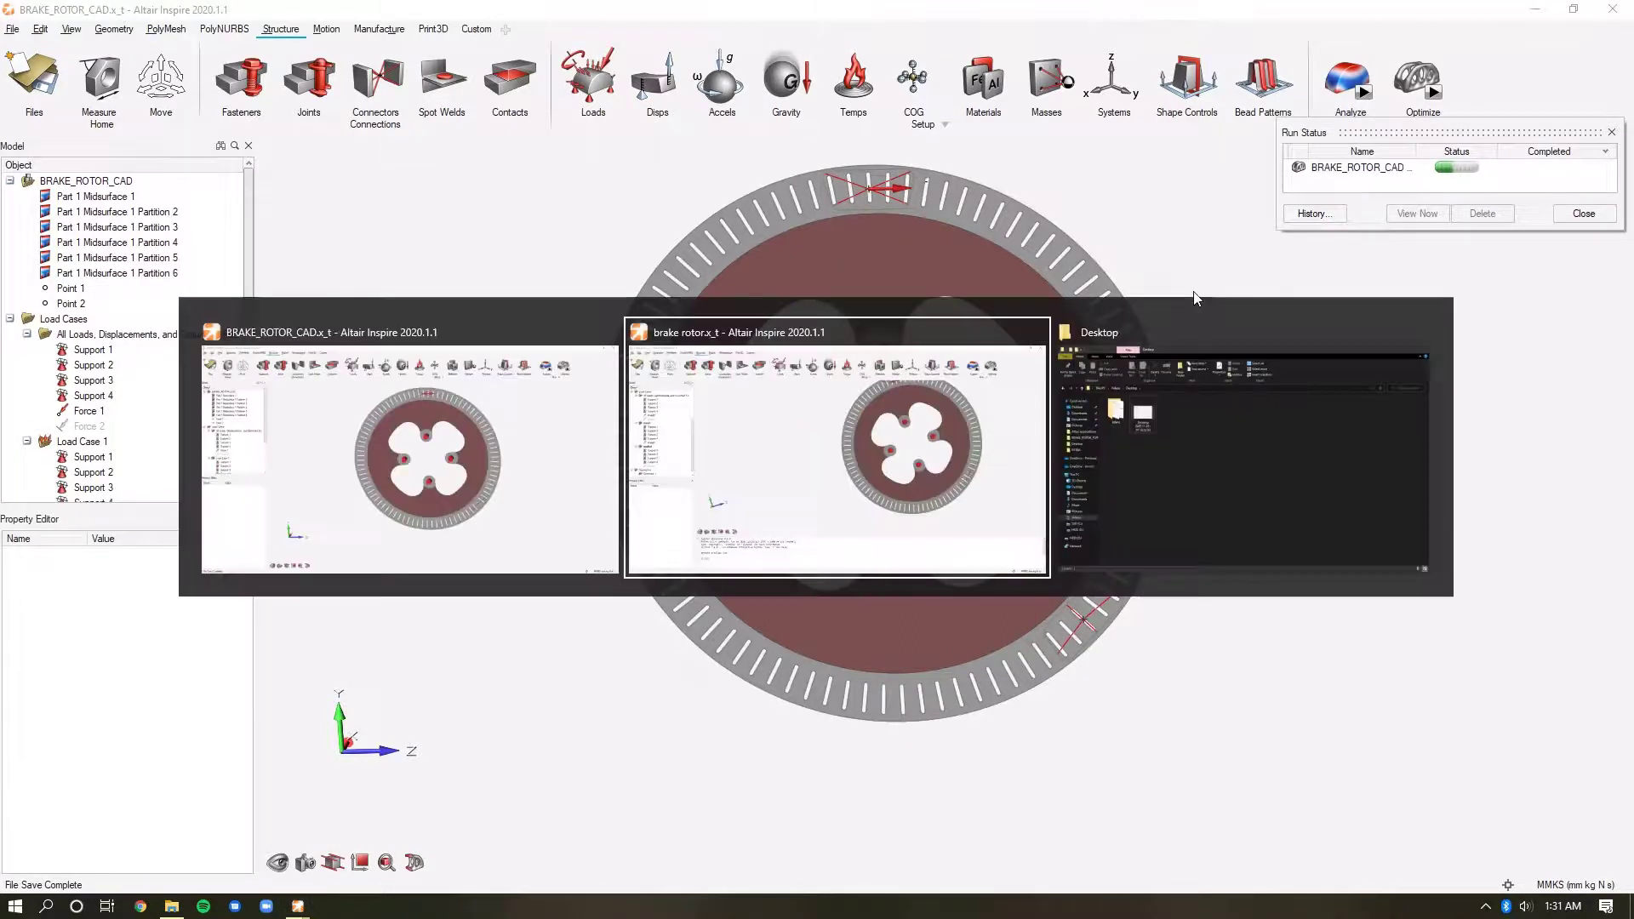
click(1421, 90)
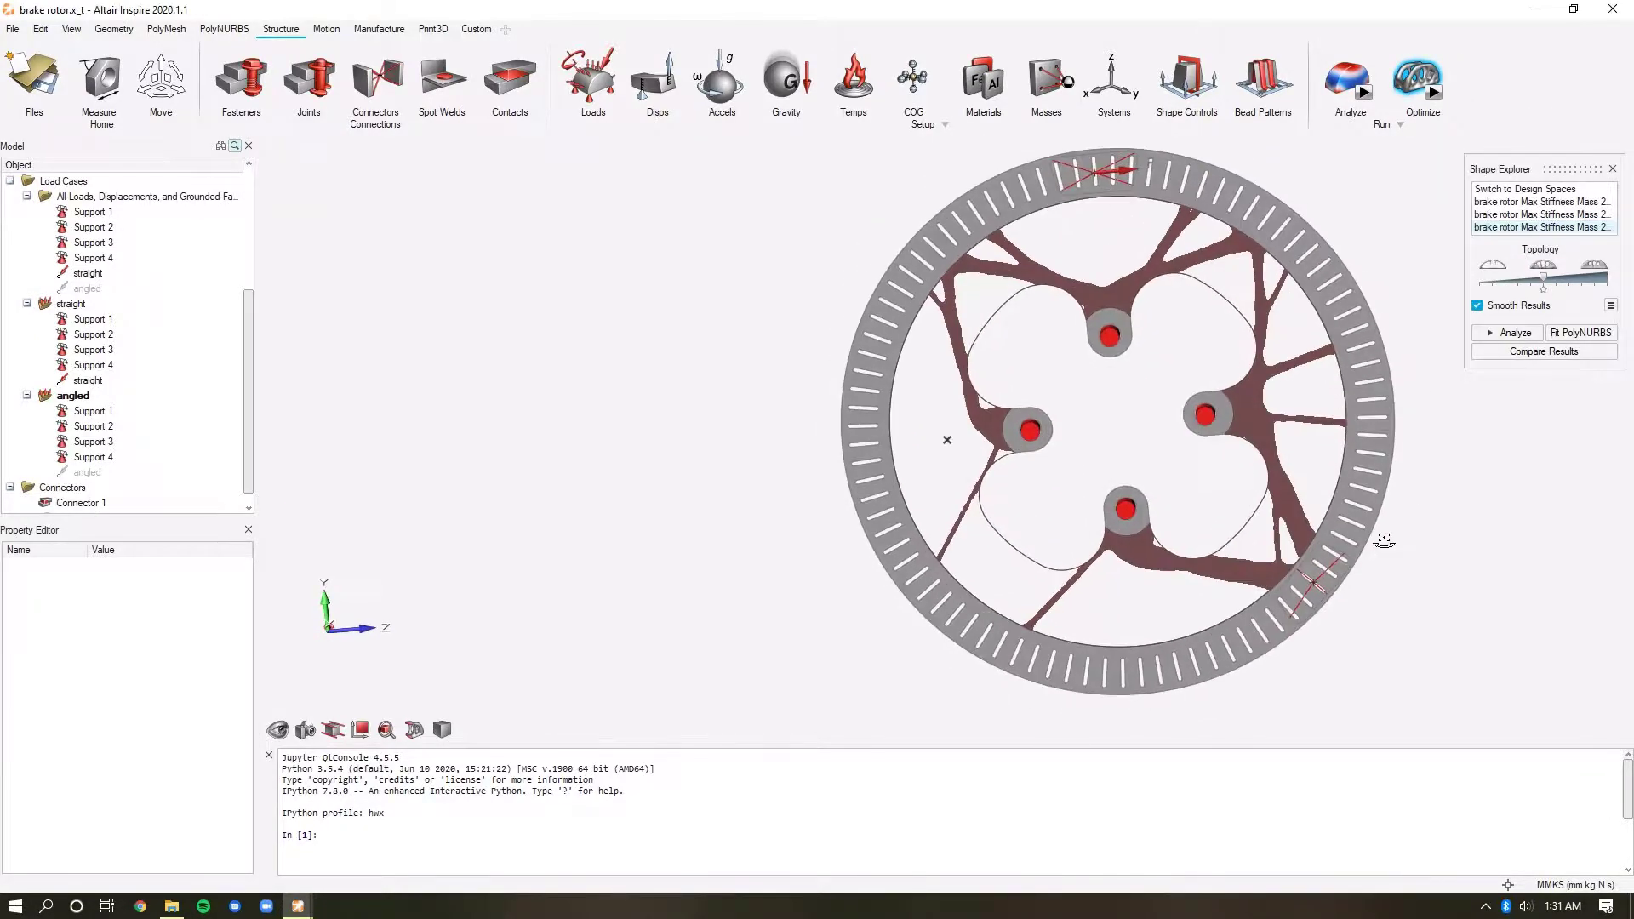
scroll(1277, 485, up, 2)
scroll(1200, 444, down, 5)
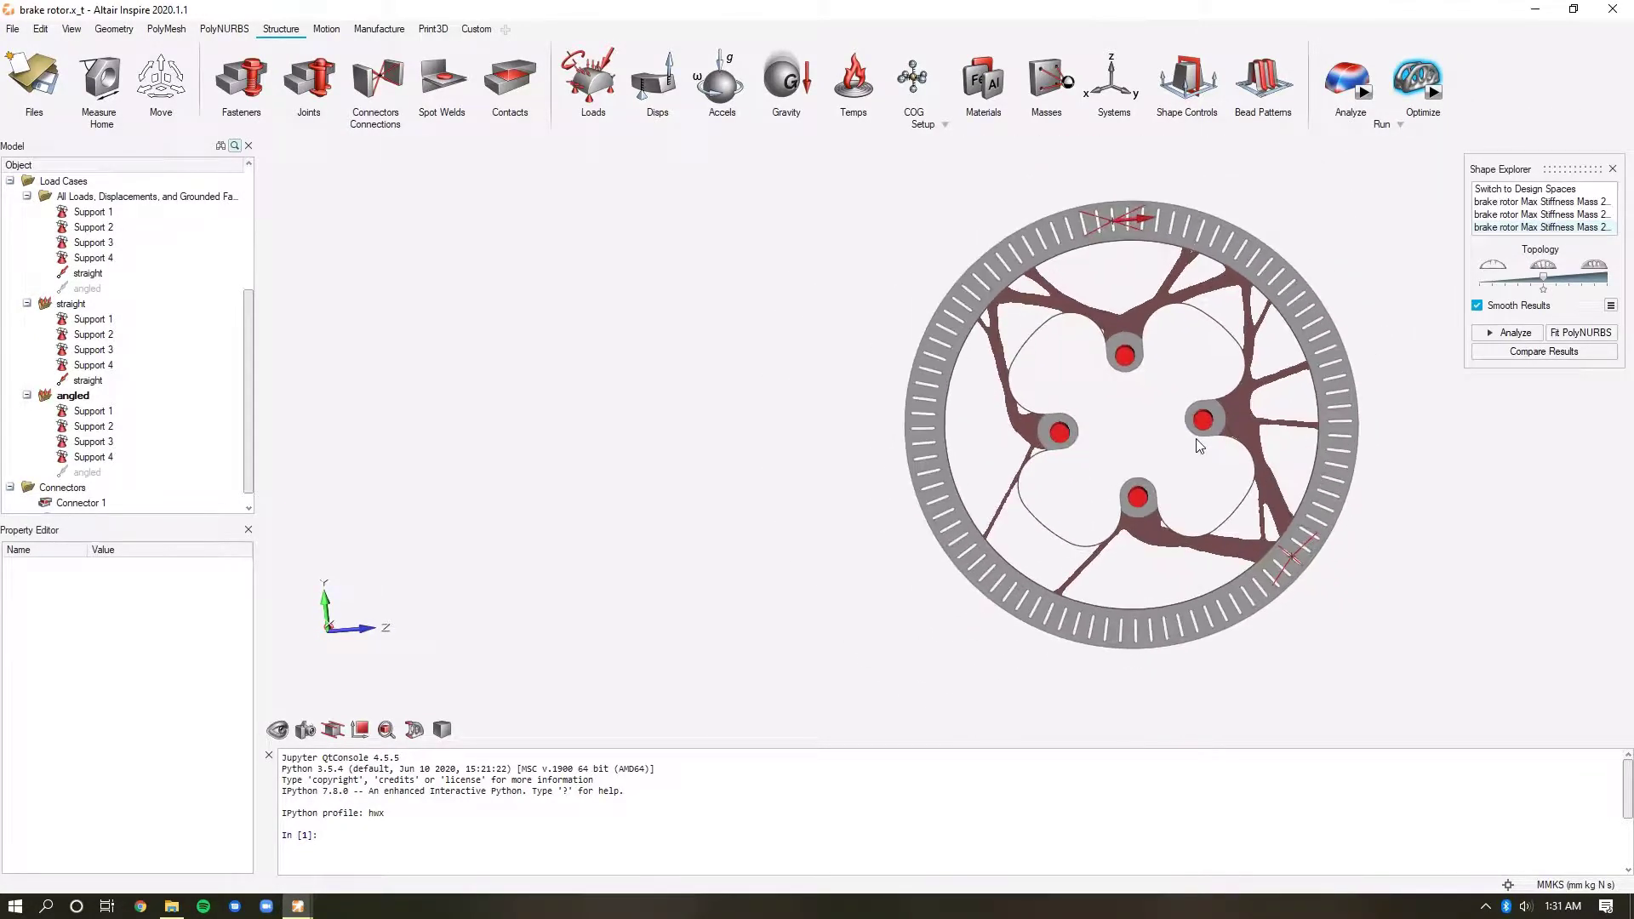
right_click(1151, 434)
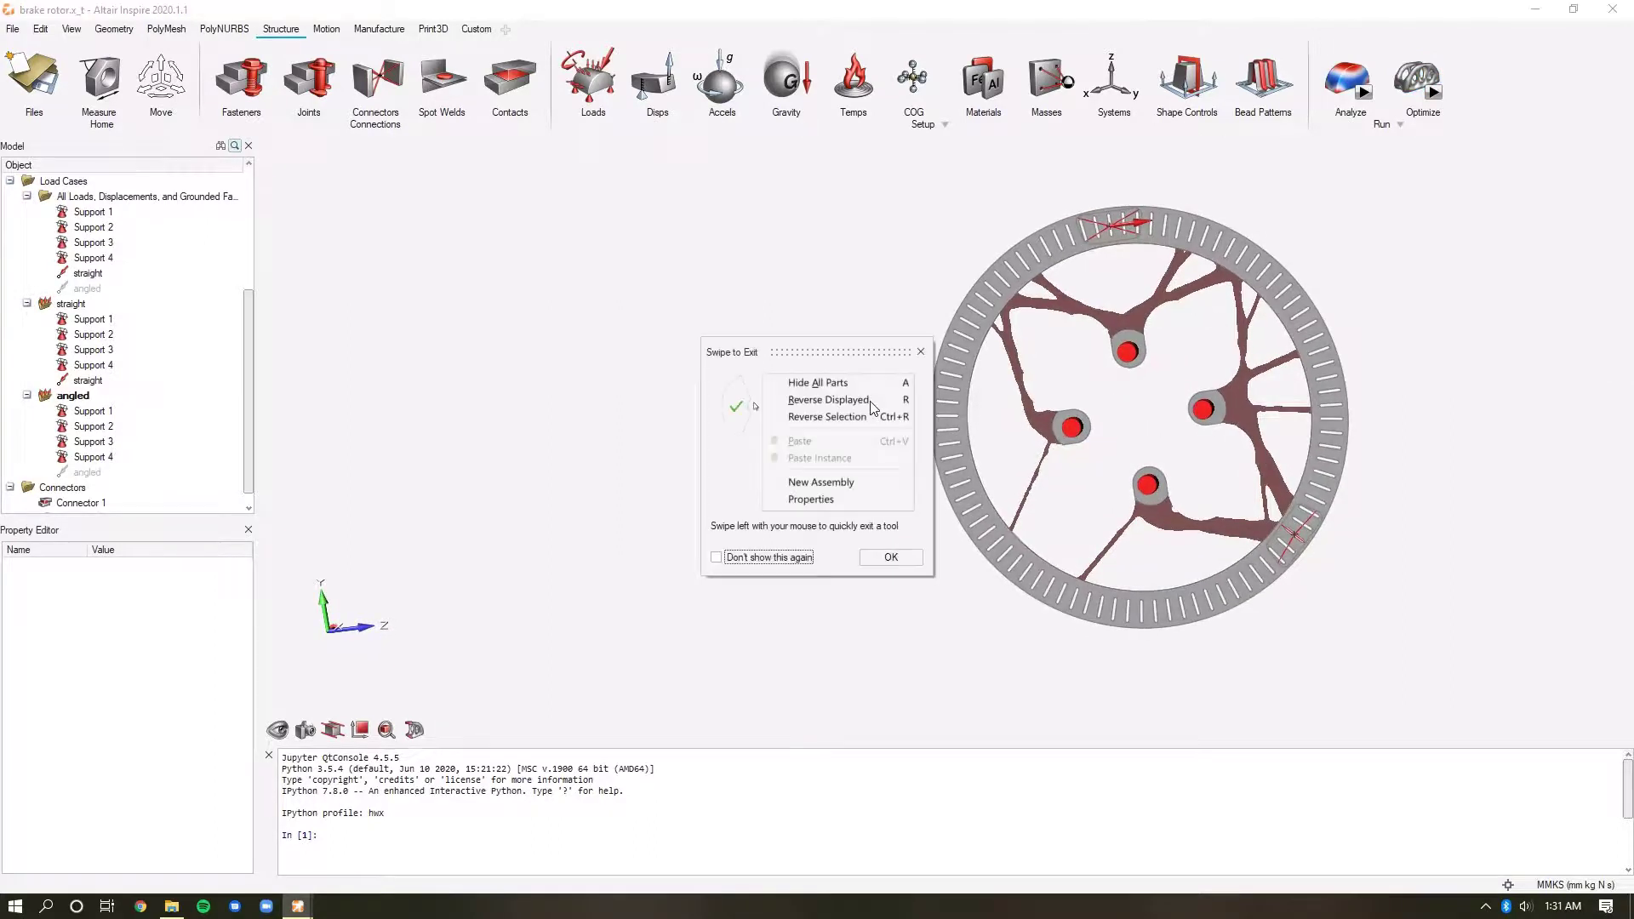
click(922, 352)
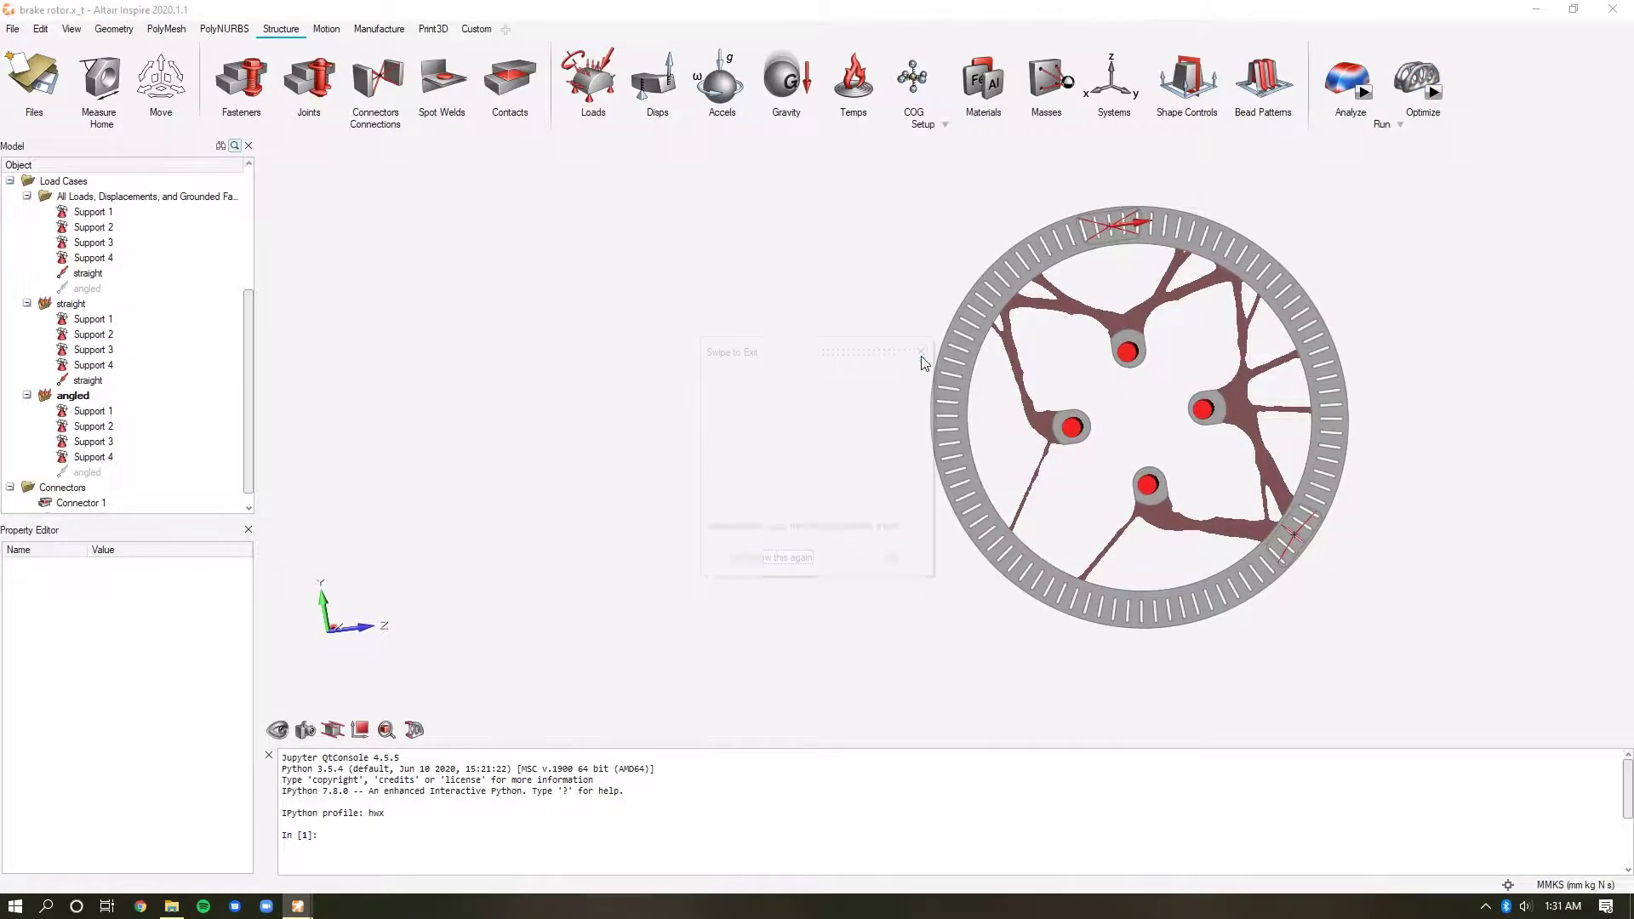
Reopen the Max Stiffness Mass 25% result and move the Topology slider right for fuller members.
click(1423, 81)
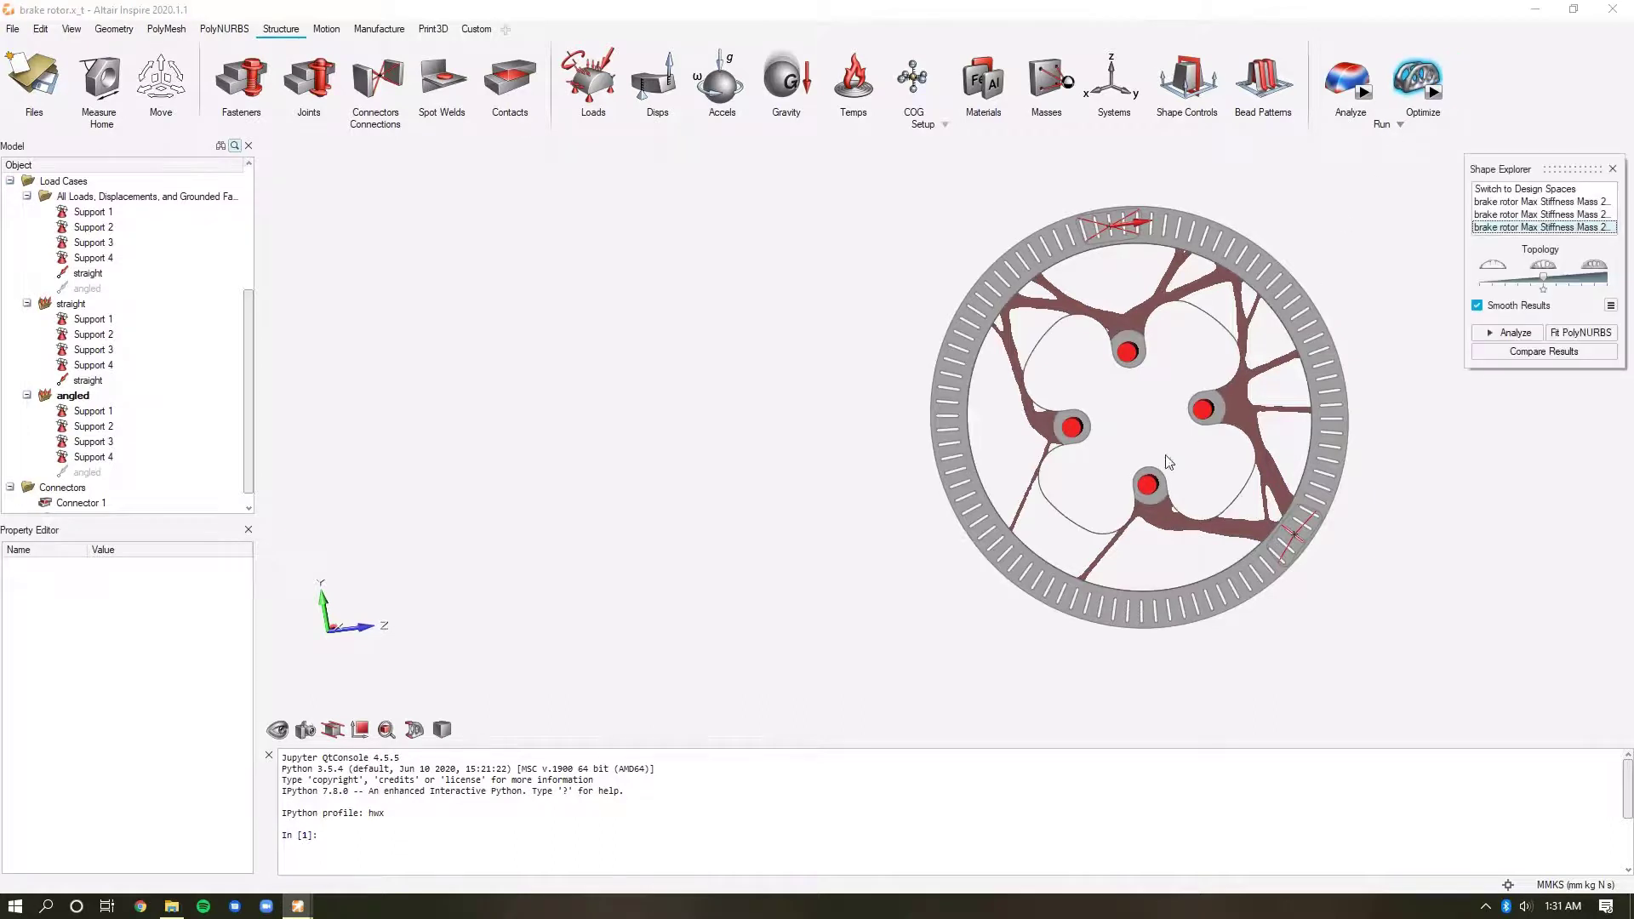
scroll(1164, 466, up, 1)
drag(1543, 277, 1576, 283)
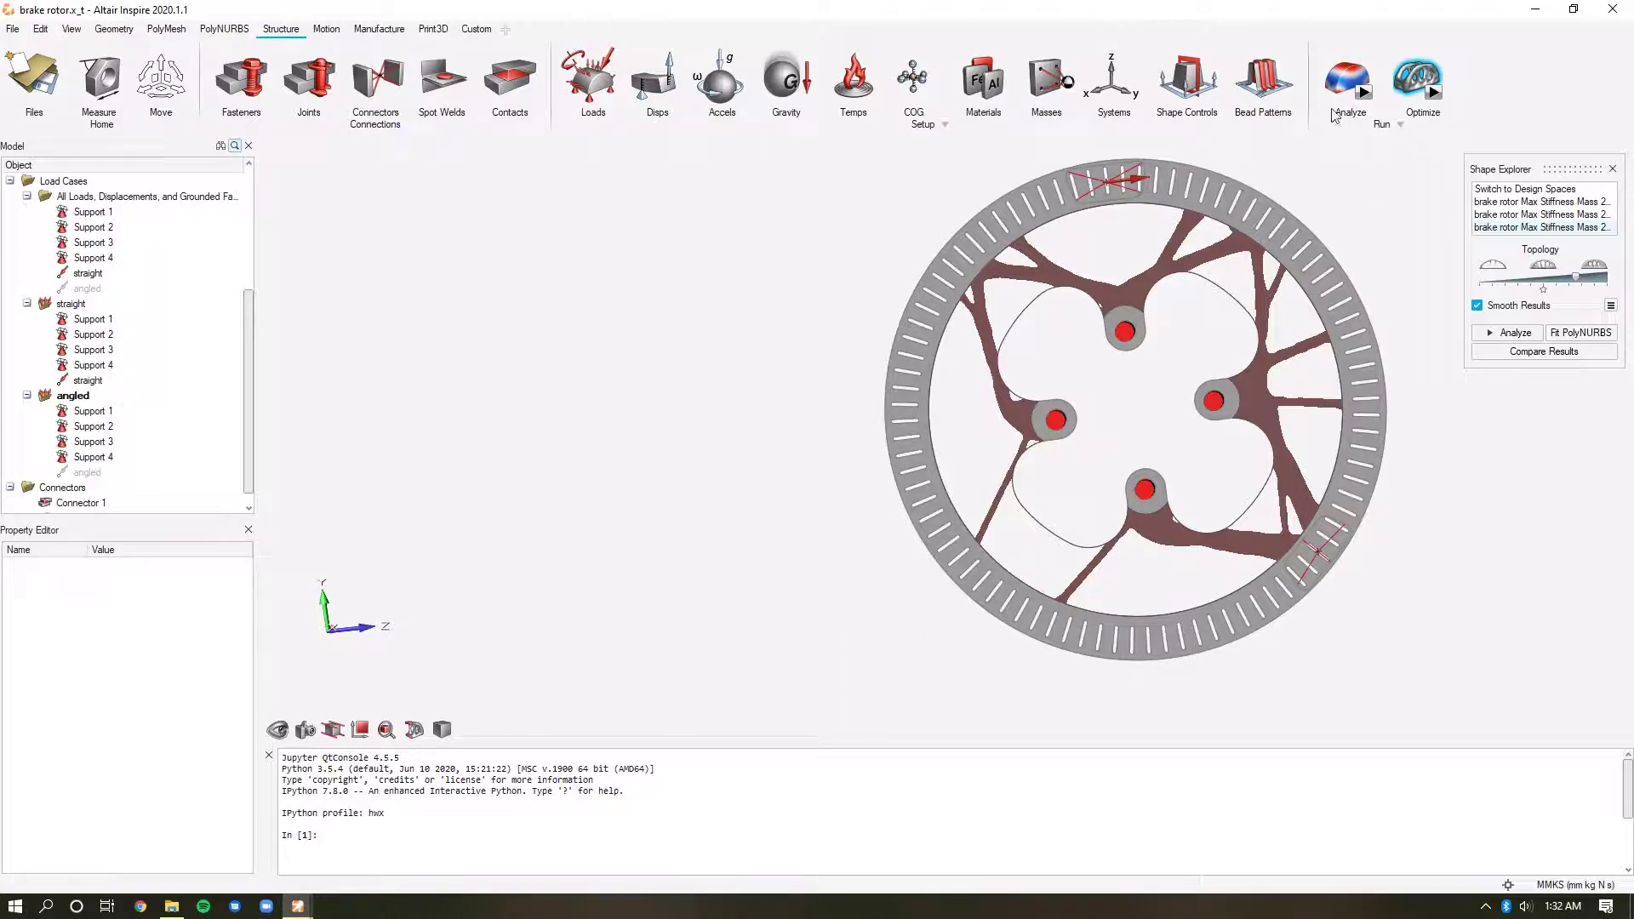
Back in BRAKE_ROTOR_CAD, show its Max Stiffness result with struts linking the four bolt hubs to the rim.
key(alt+Tab)
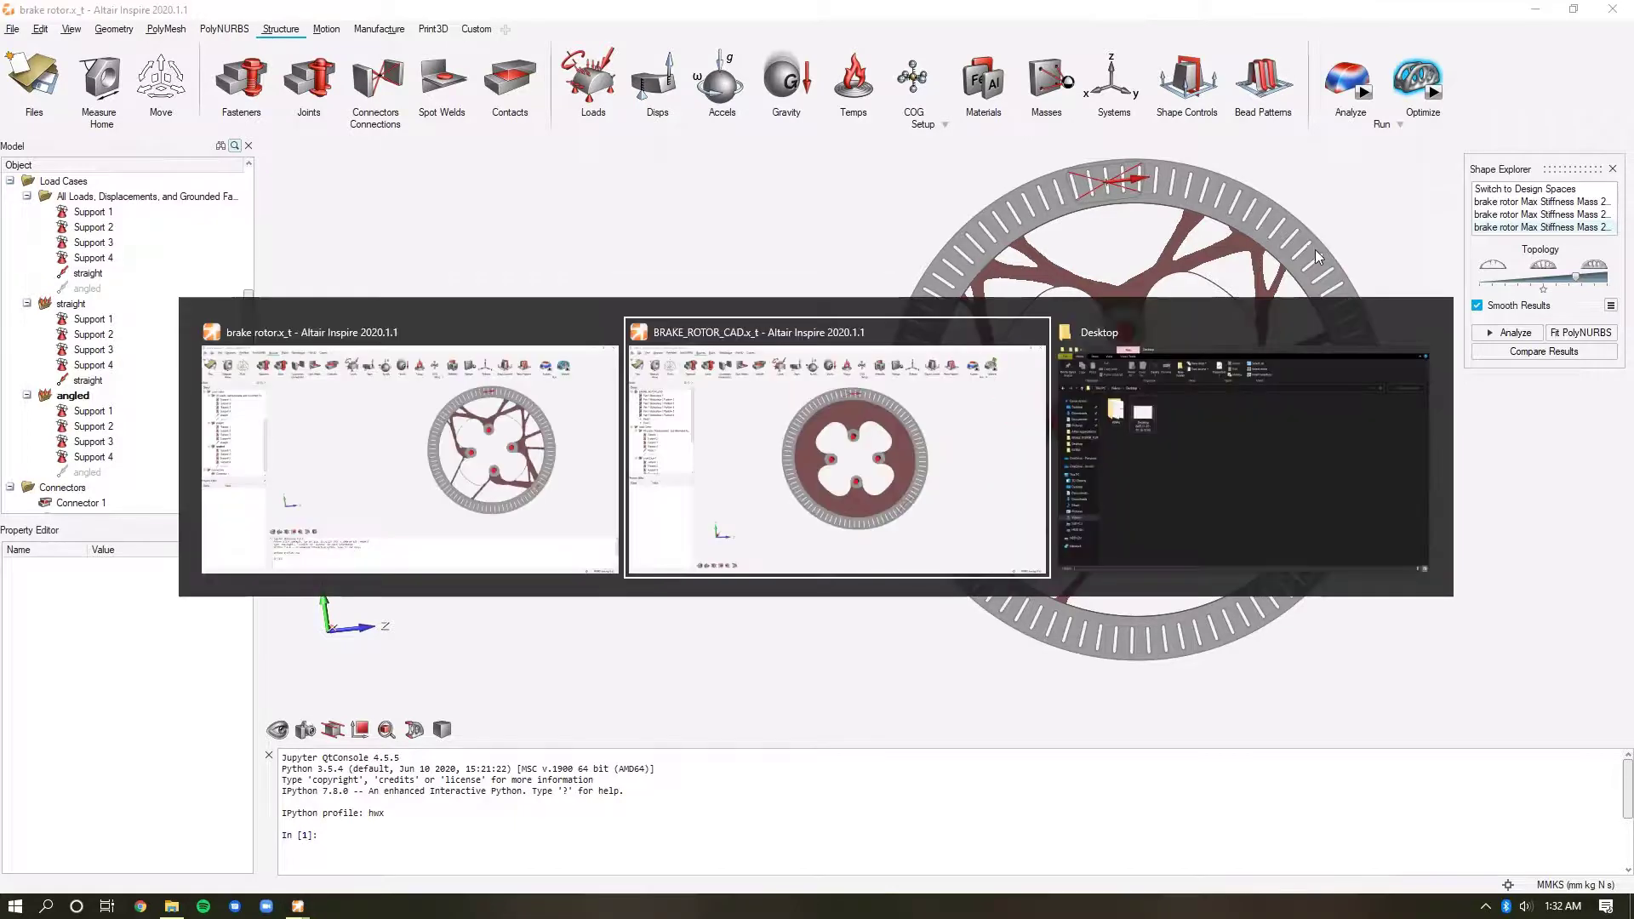
click(1582, 213)
mouse_move(1434, 61)
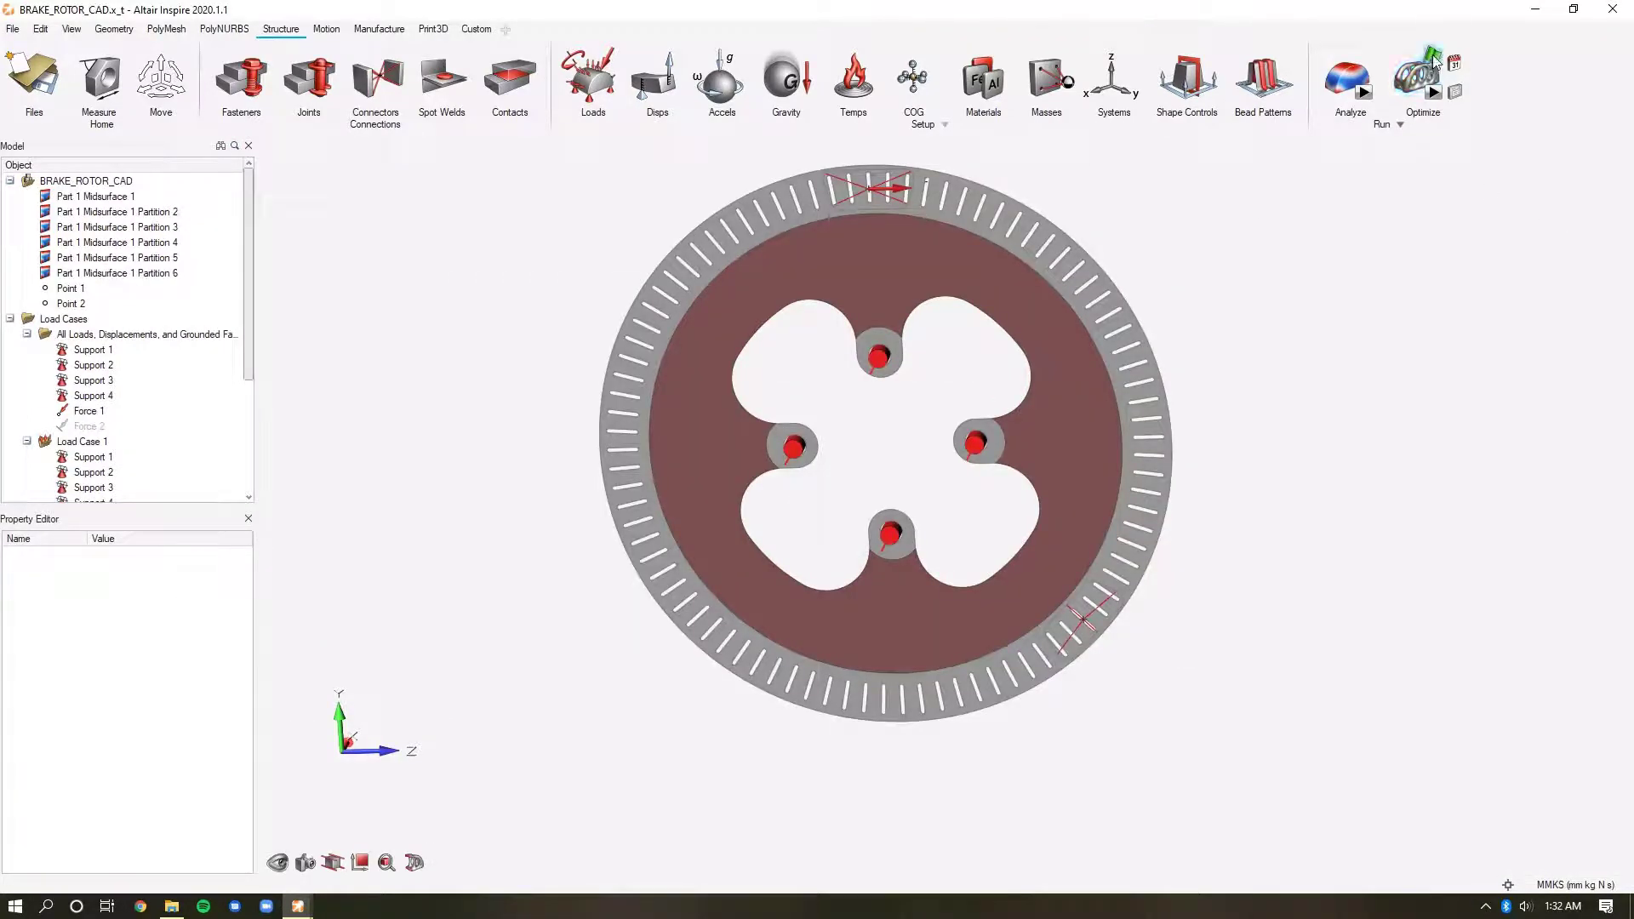
click(1431, 56)
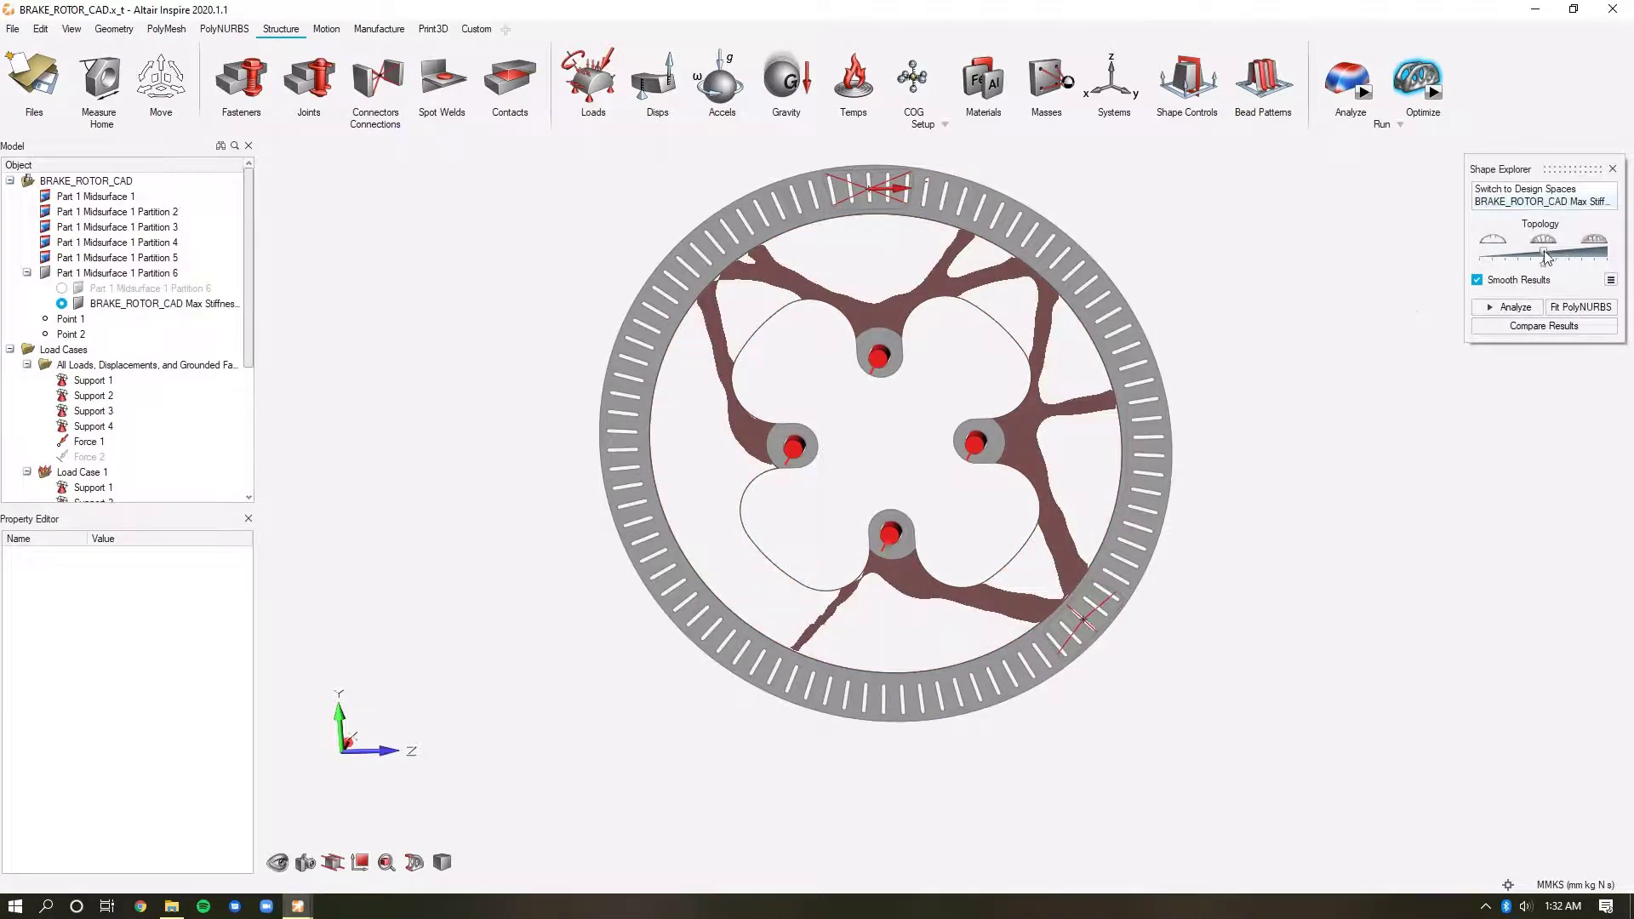
mouse_move(1547, 256)
mouse_down()
mouse_move(1524, 250)
mouse_move(1549, 252)
mouse_up()
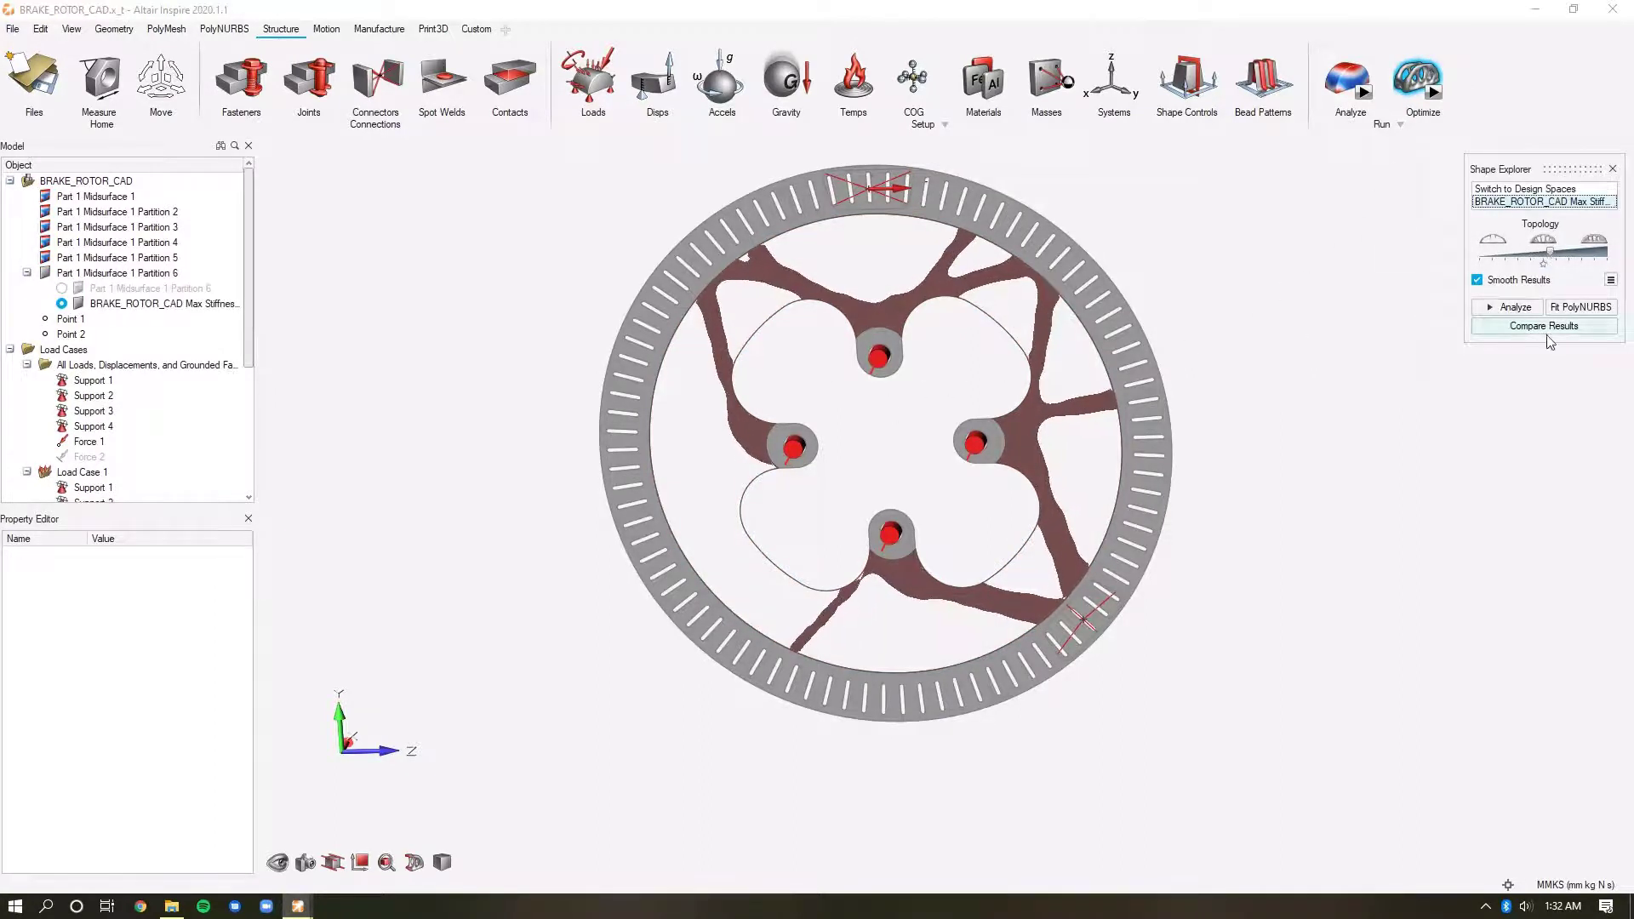
click(1612, 168)
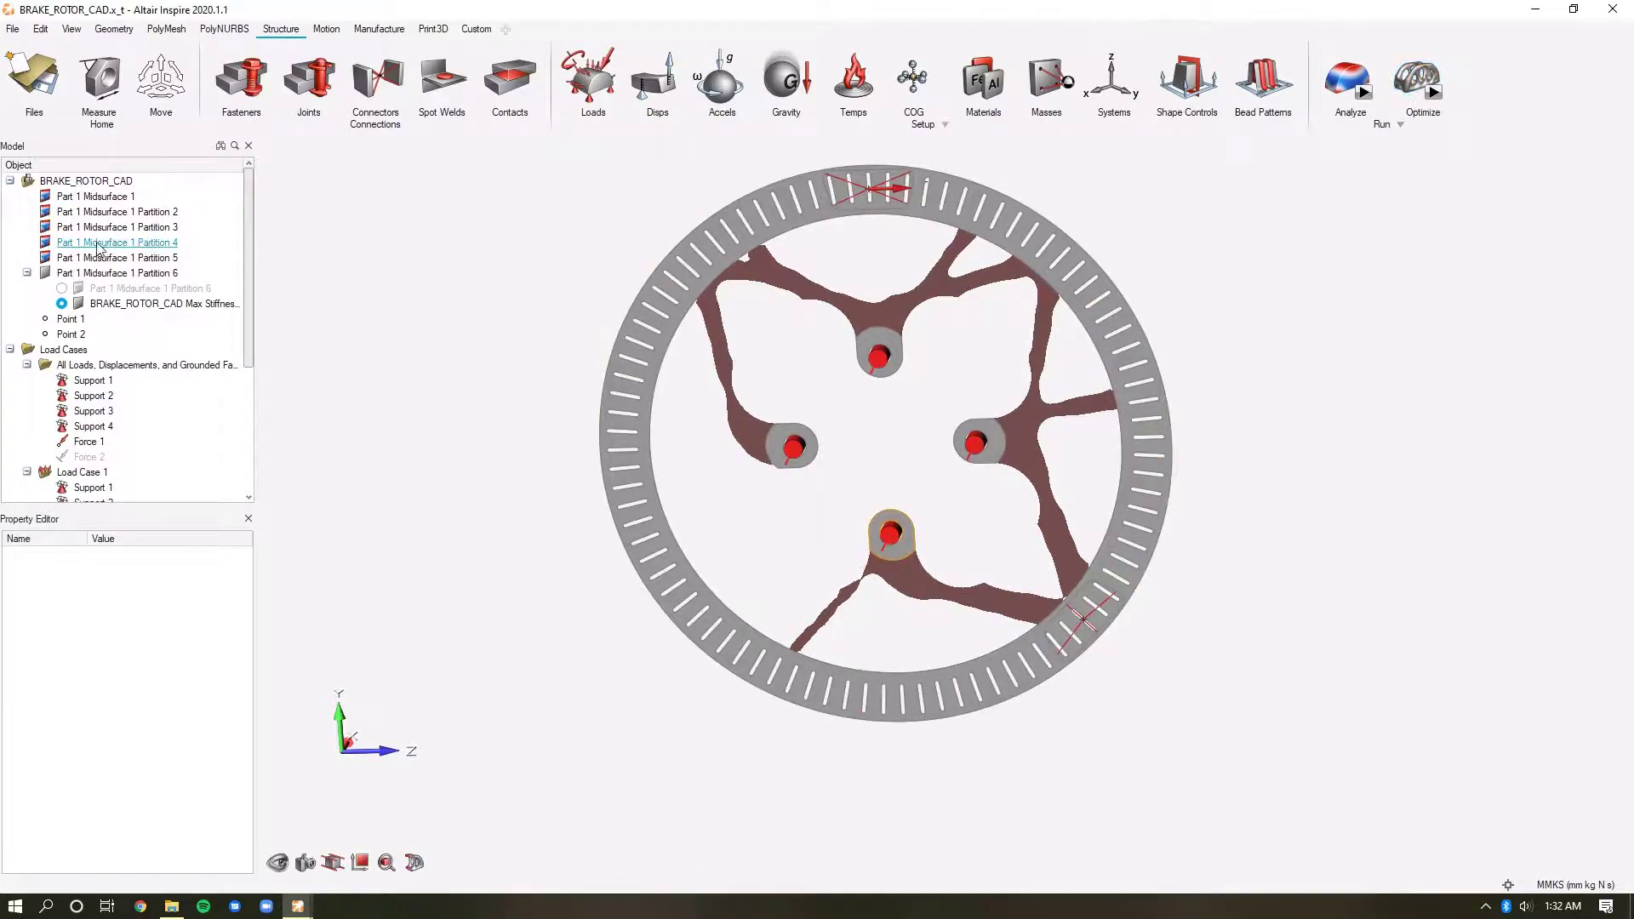
Add a cyclic repetition with symmetry shape control on the design space Partition 6.
click(62, 287)
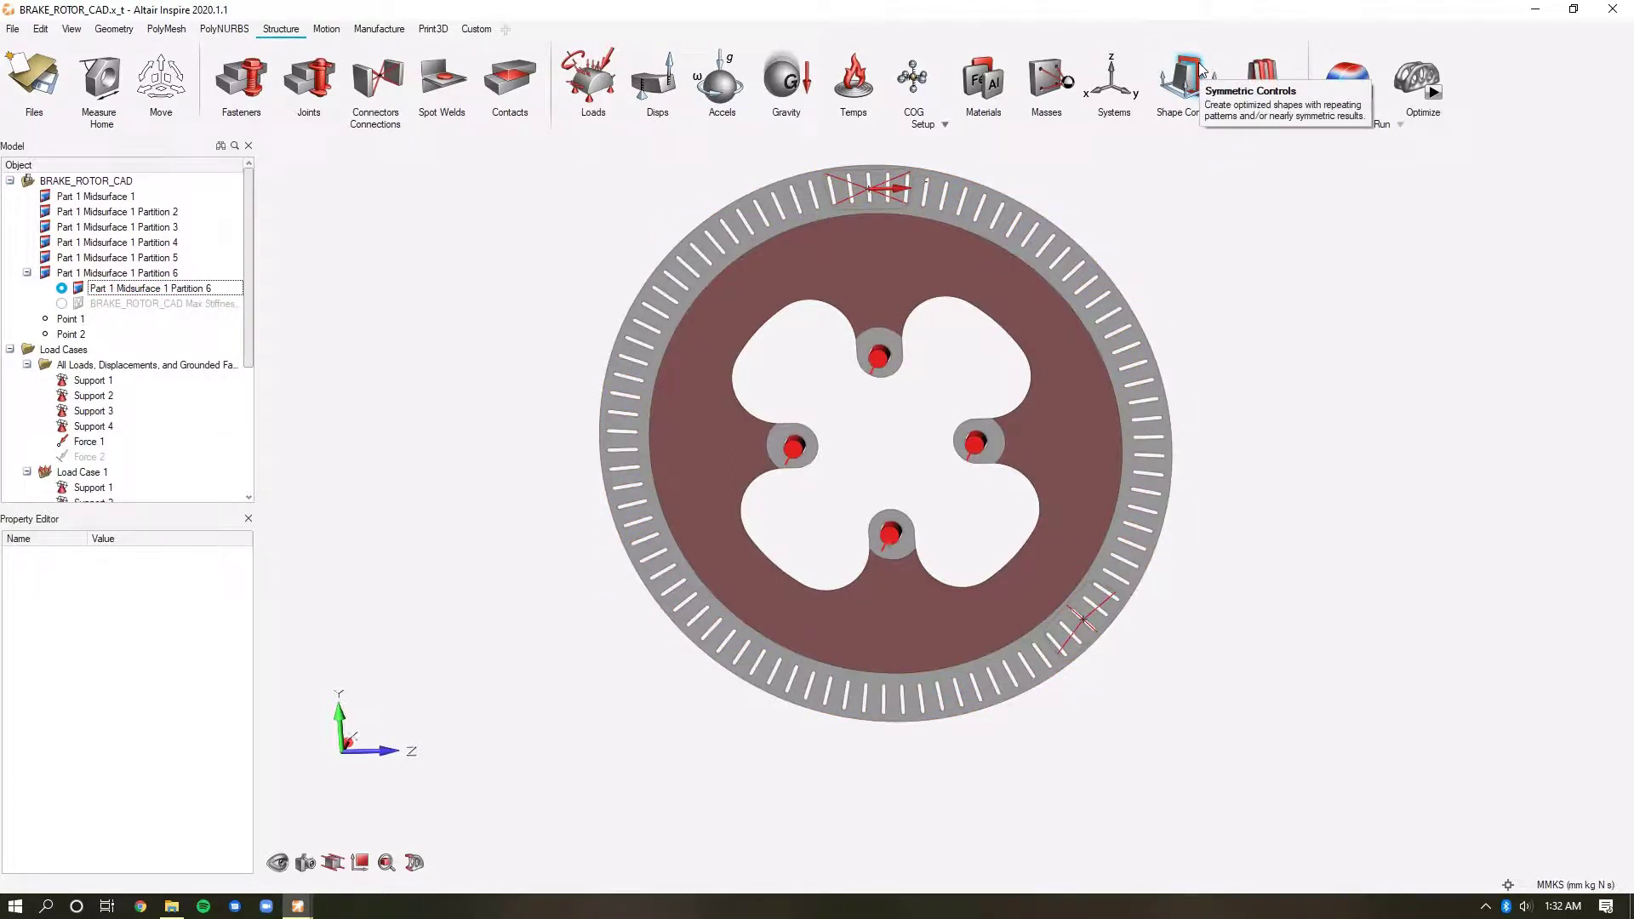
click(1199, 65)
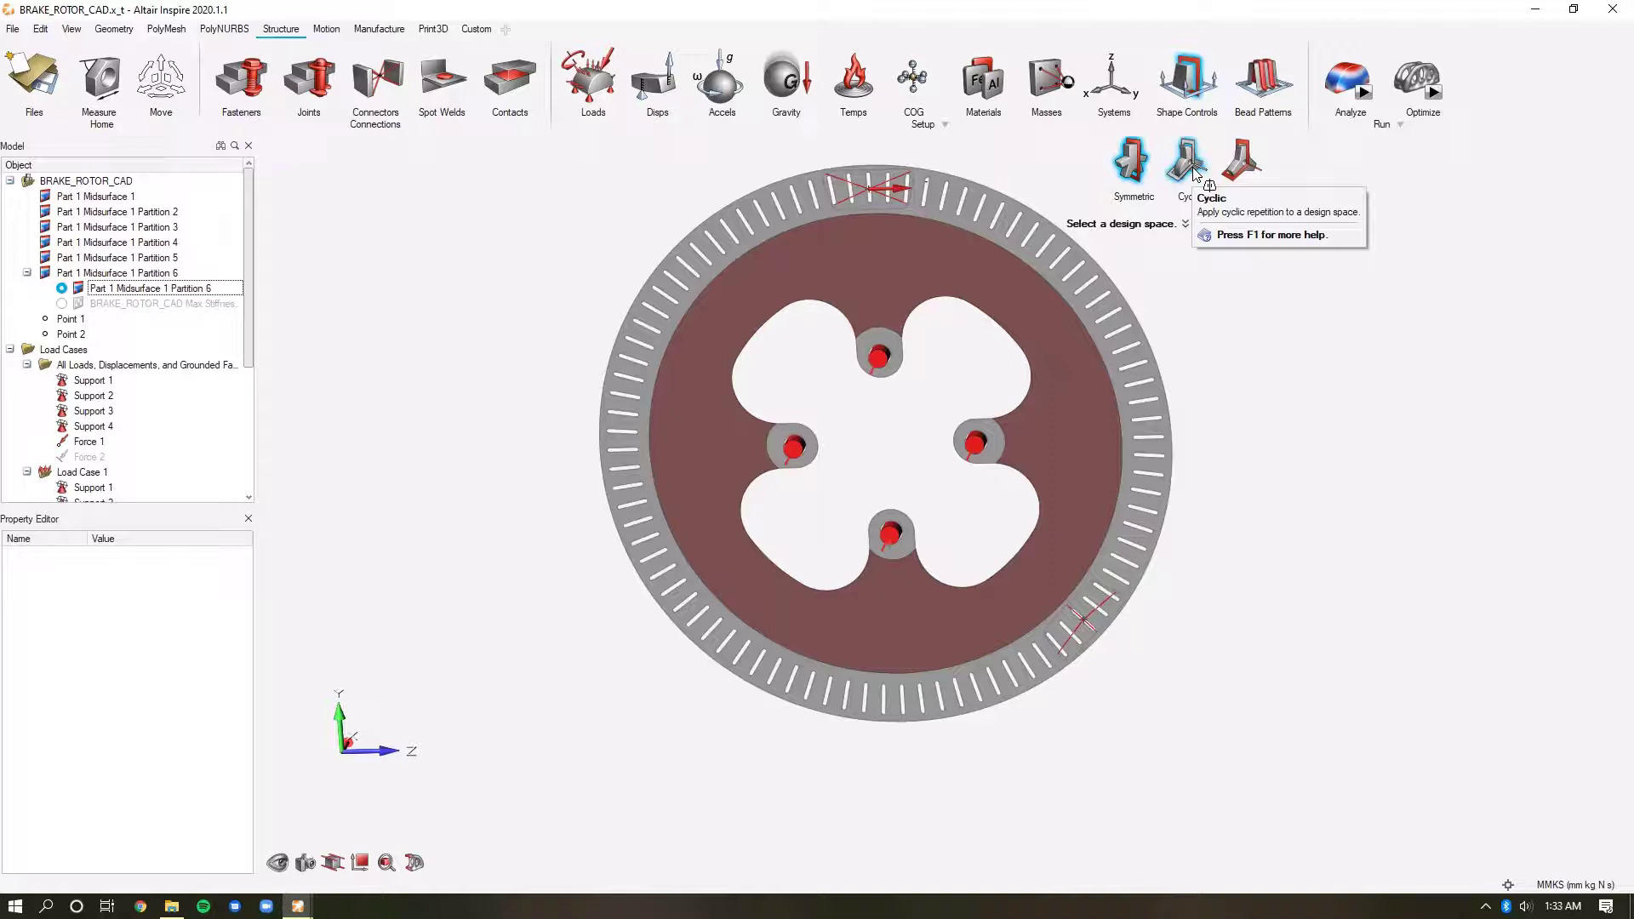
click(1242, 169)
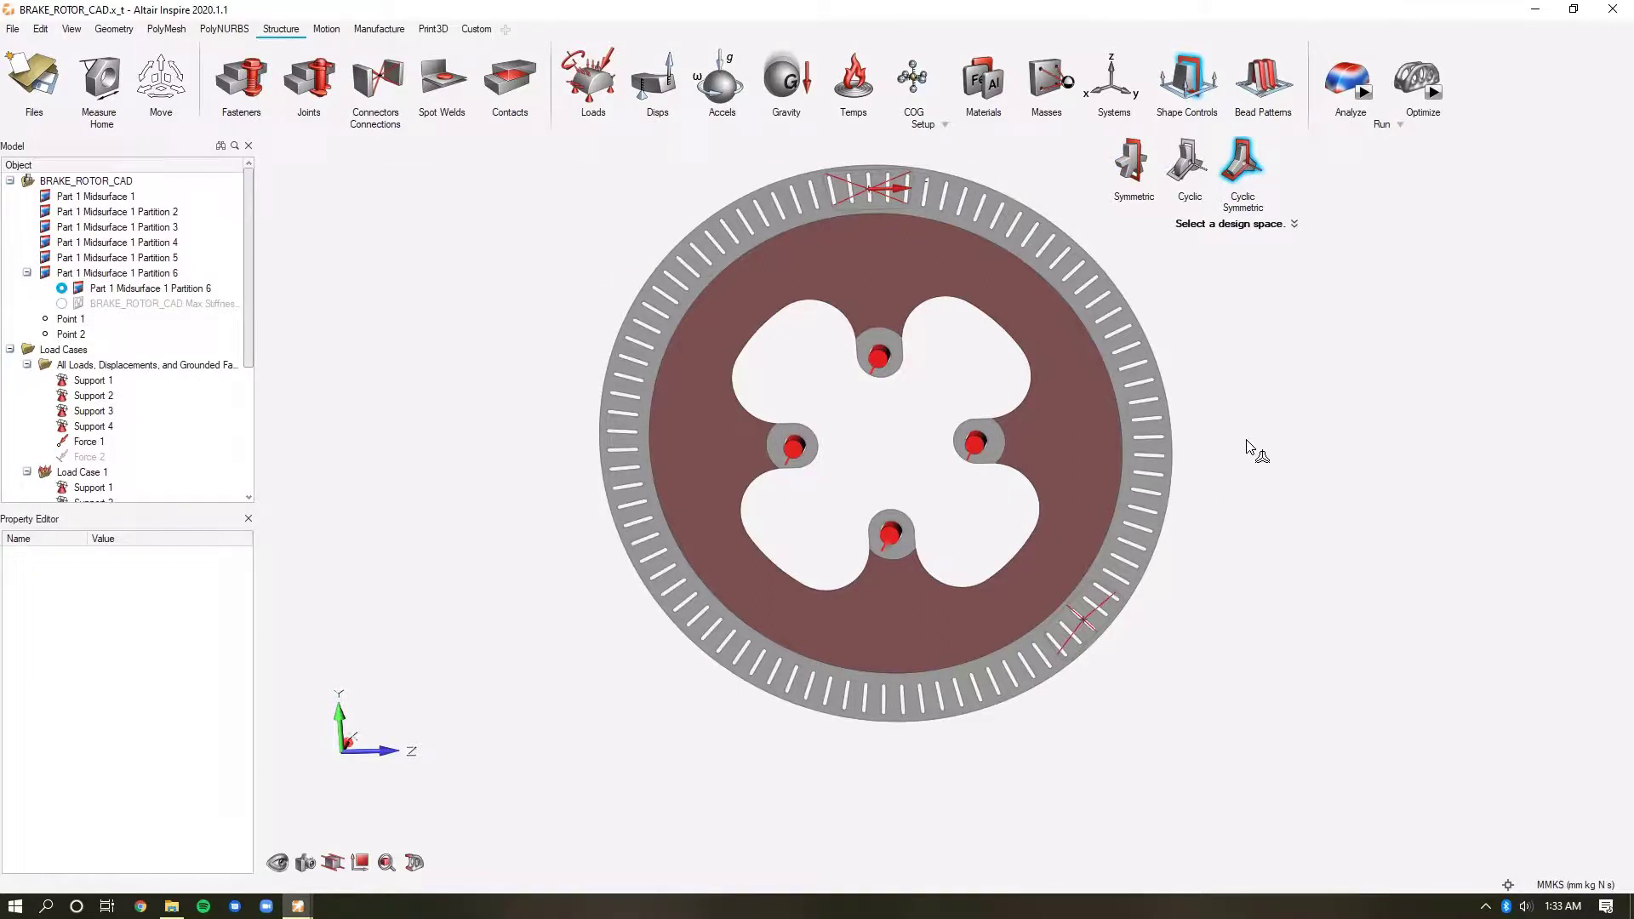
click(1032, 324)
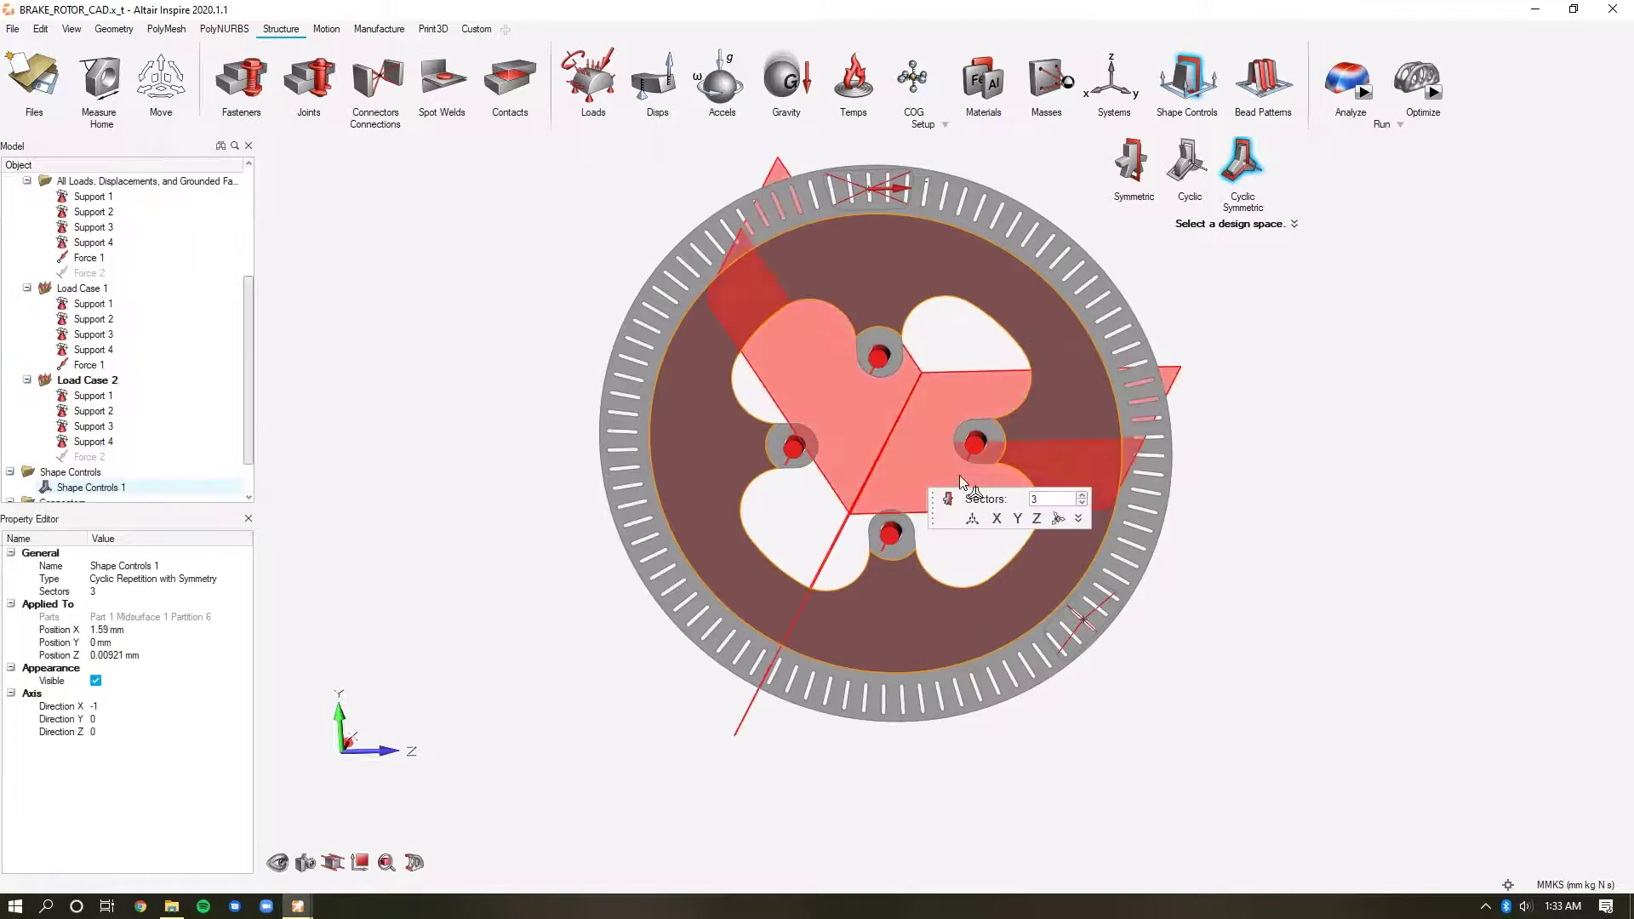
right_drag(933, 427, 991, 397)
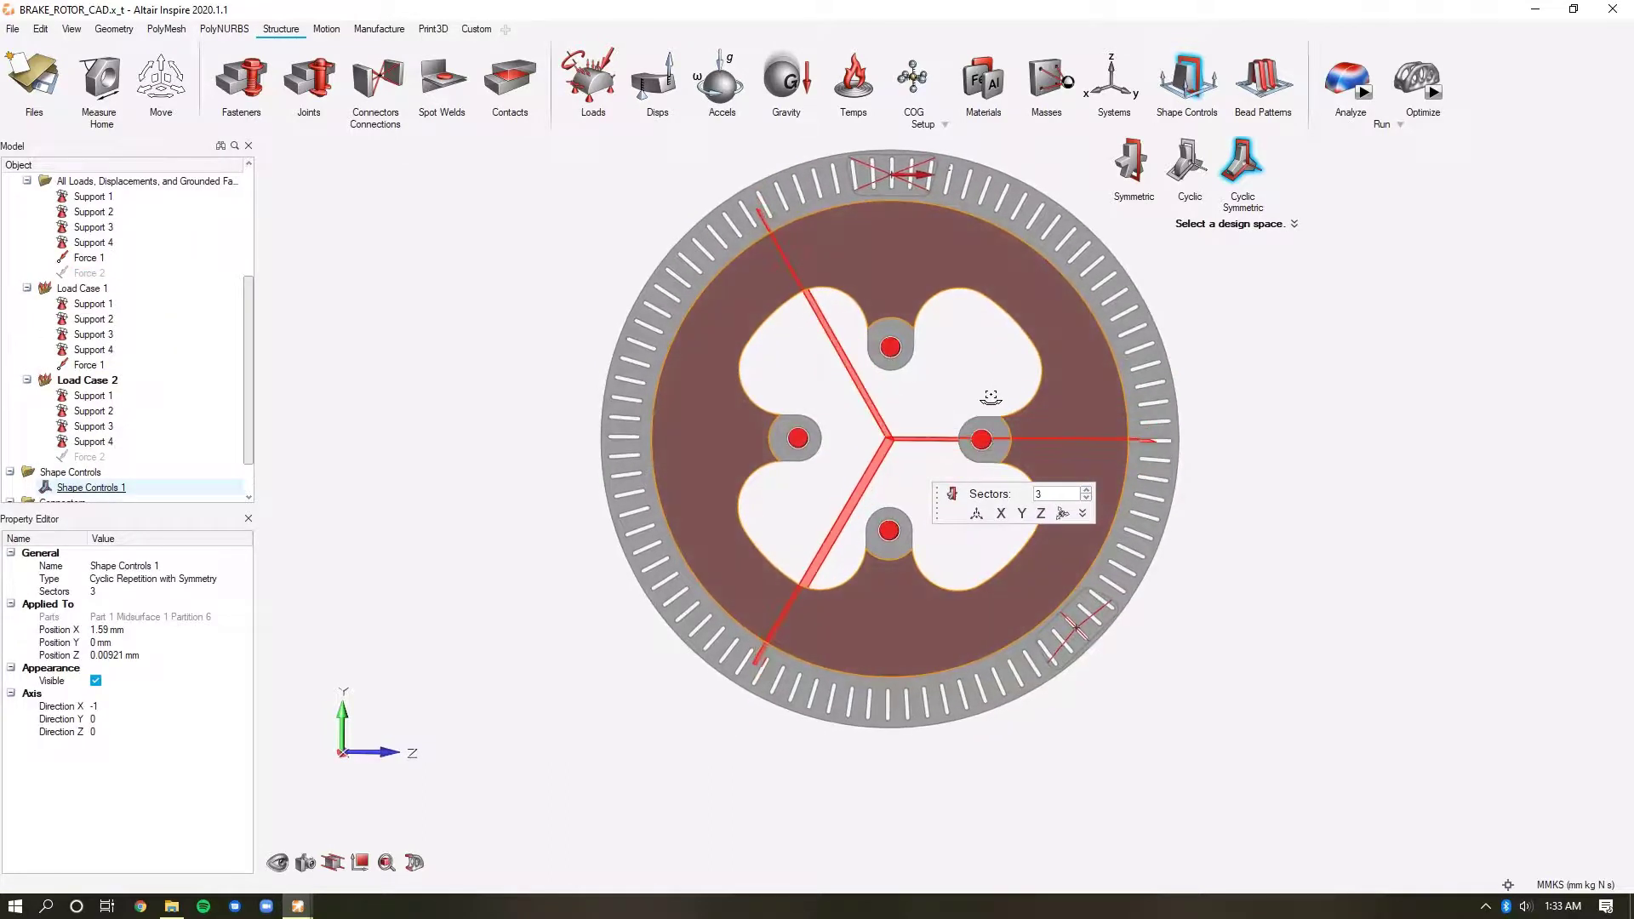
Set the cyclic symmetry to 4 sectors after trying counts up to 12.
click(1086, 491)
right_drag(1005, 374, 1068, 464)
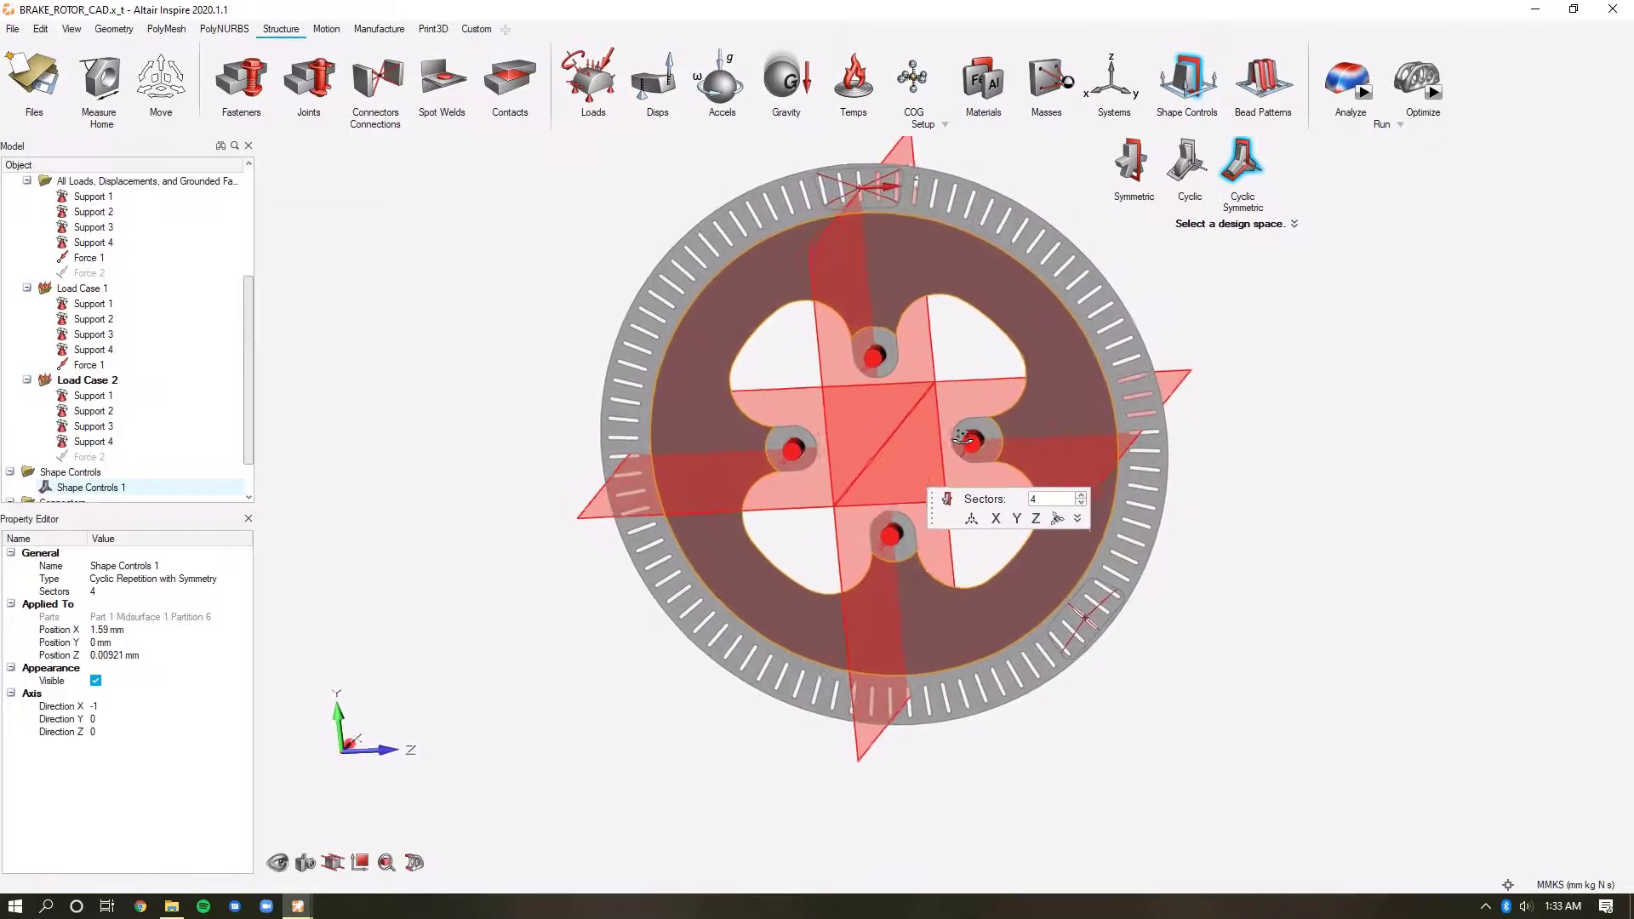
click(1083, 493)
click(1083, 493)
click(1083, 493)
click(1083, 494)
click(1083, 494)
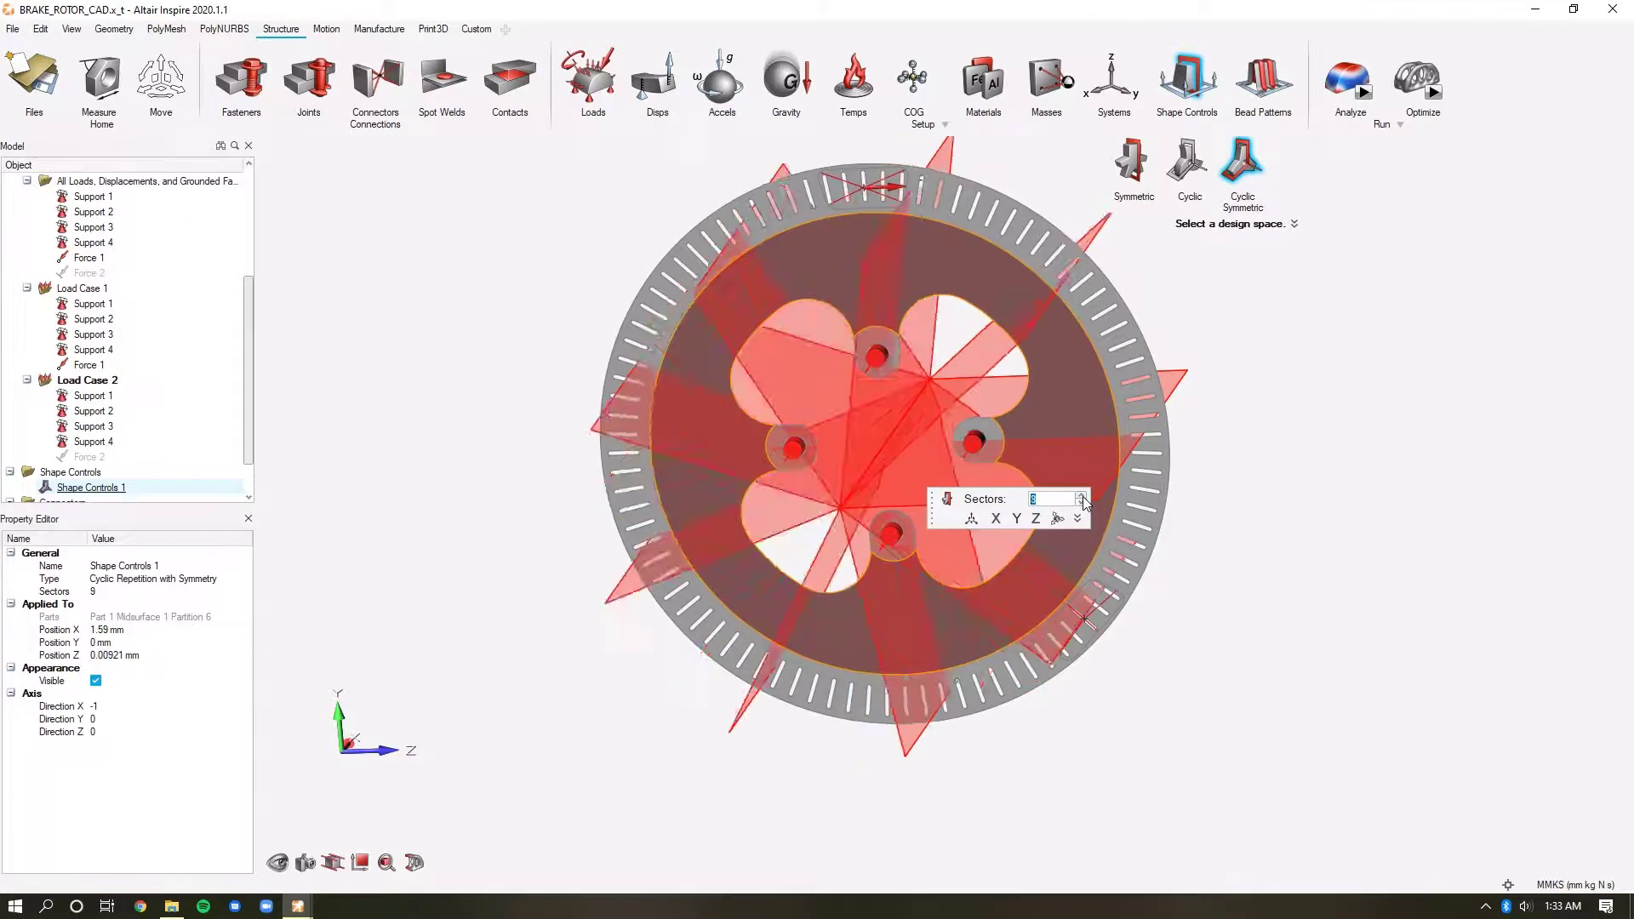
click(1081, 494)
click(1082, 494)
click(1082, 494)
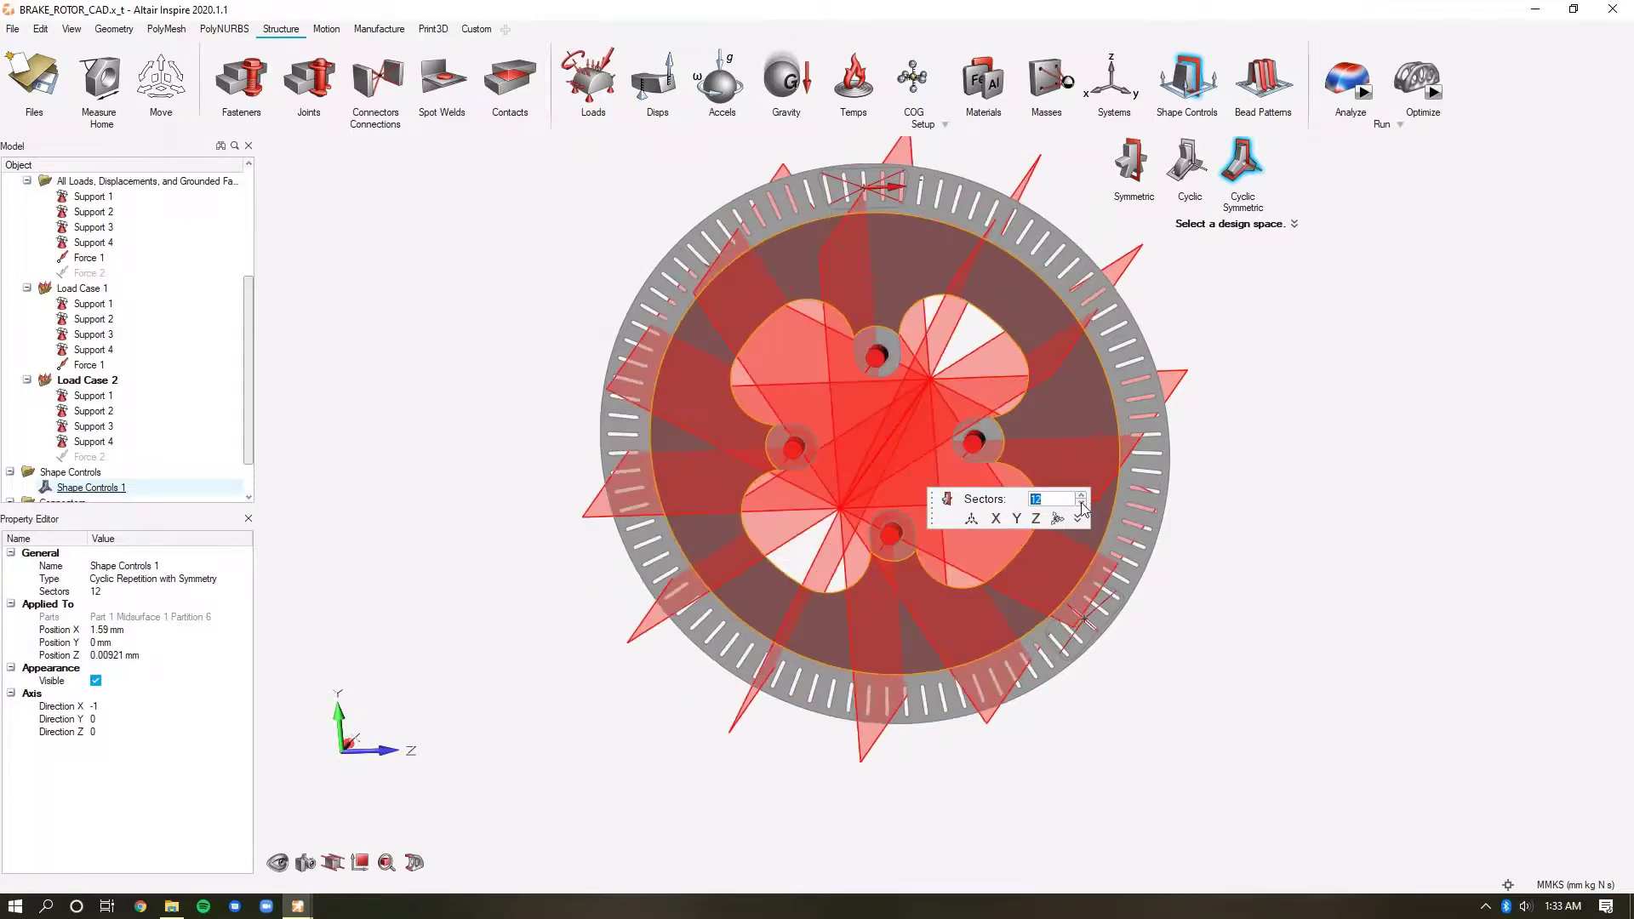
click(1082, 507)
click(1082, 506)
click(1082, 506)
click(1081, 506)
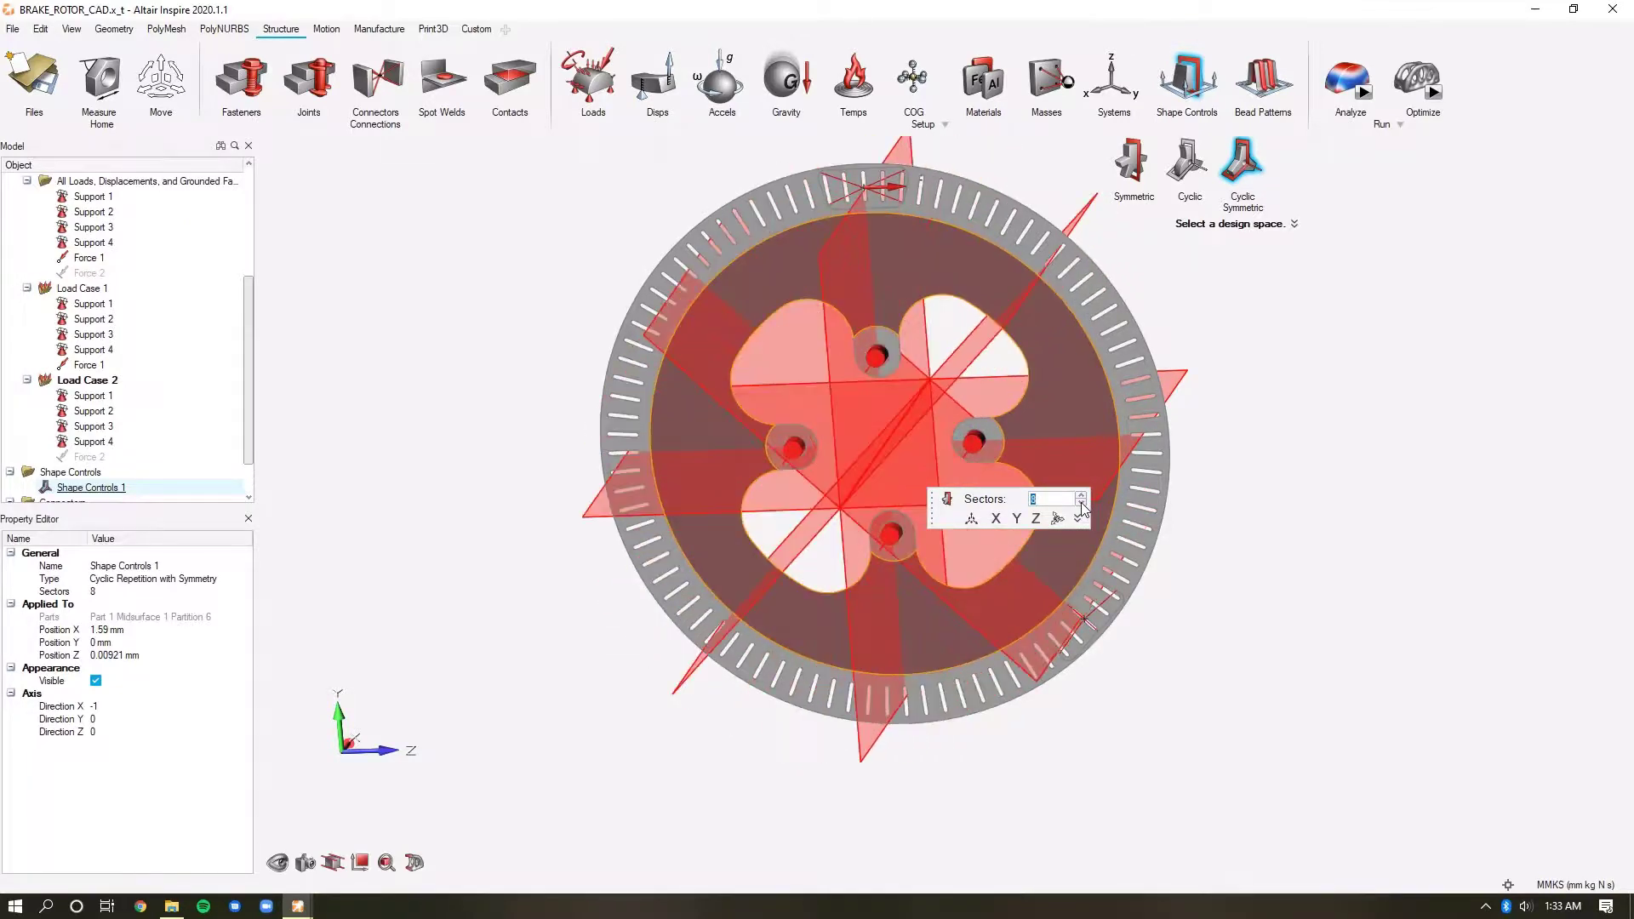
click(1082, 506)
click(1082, 506)
click(1082, 506)
click(1082, 506)
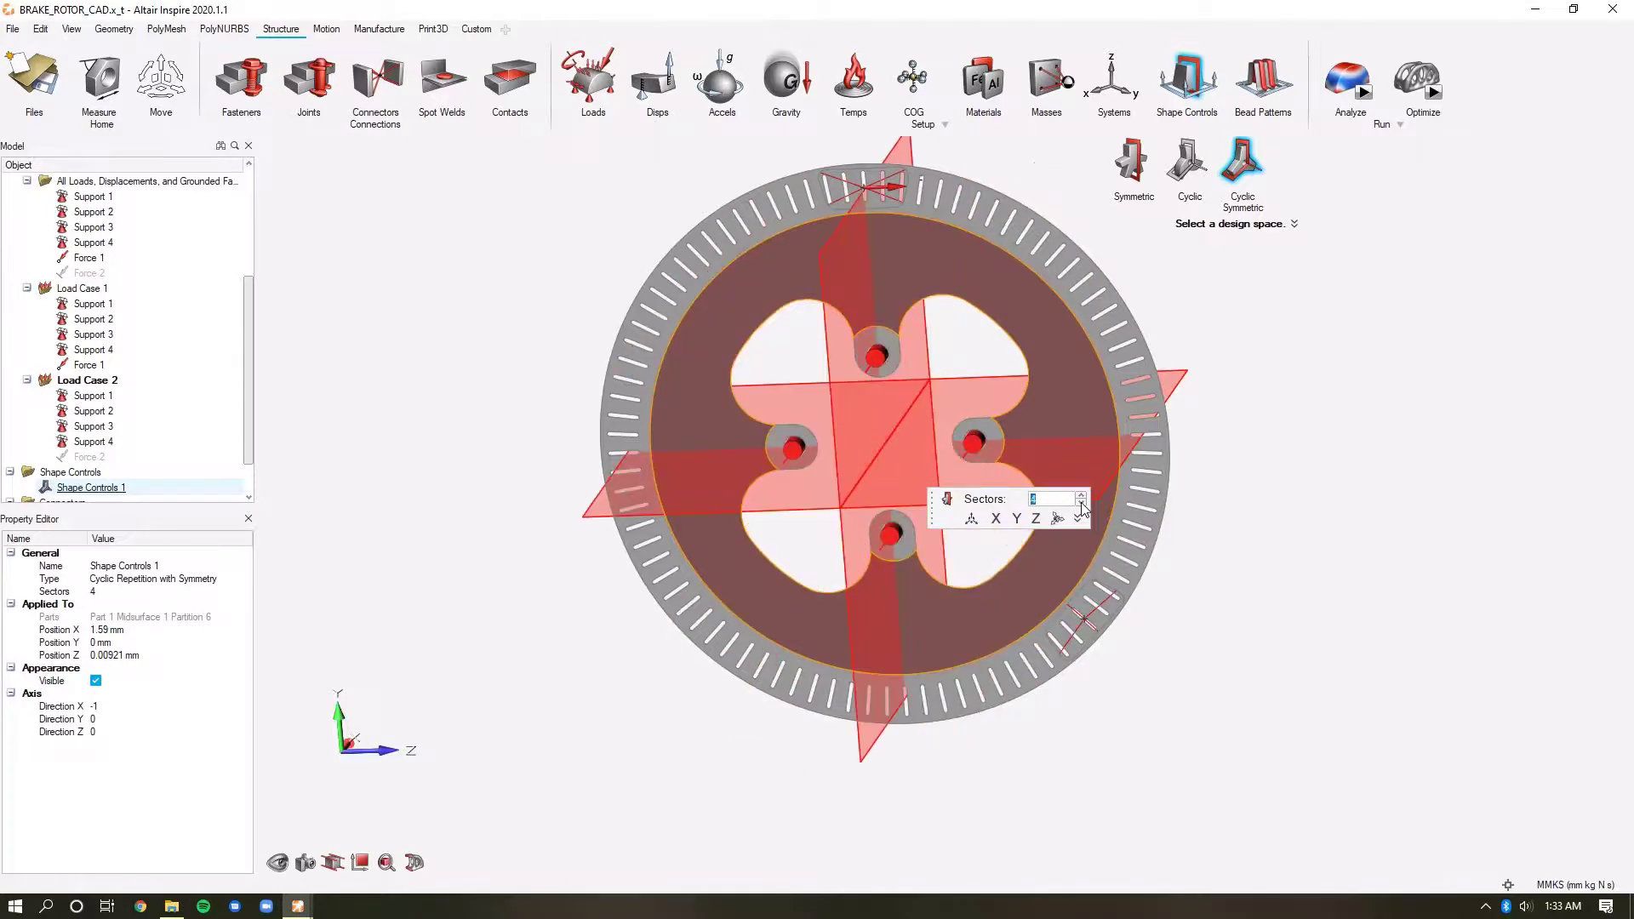
right_drag(1306, 378, 1310, 395)
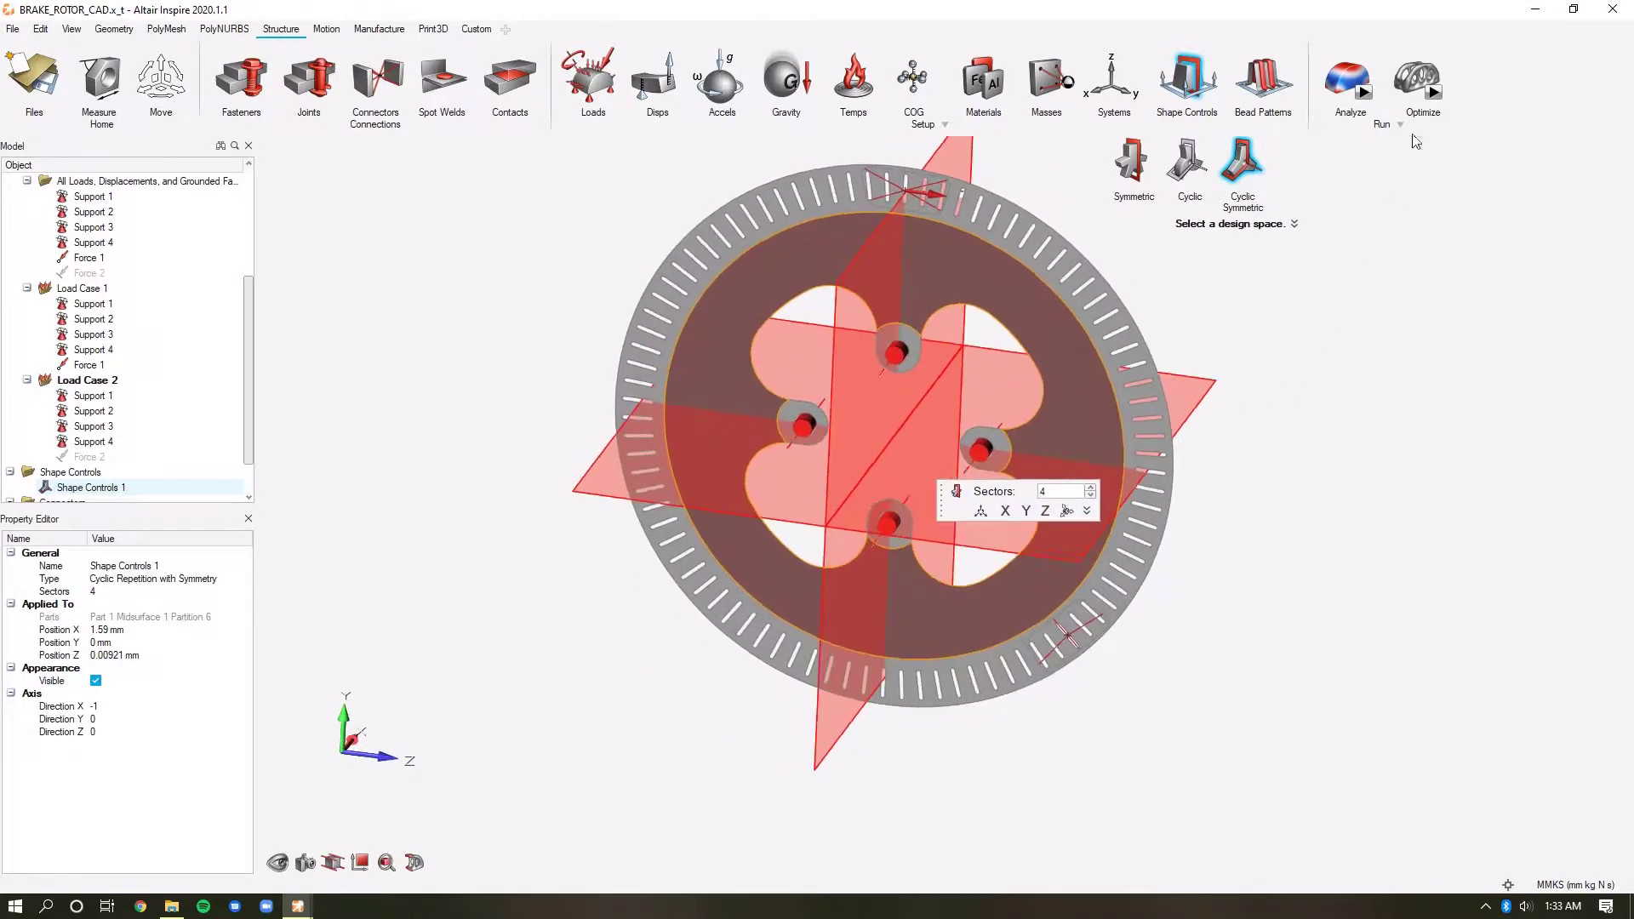
Launch the 25%-mass Max Stiffness optimization with a reduced minimum thickness, then switch to brake rotor.x_t.
click(1433, 91)
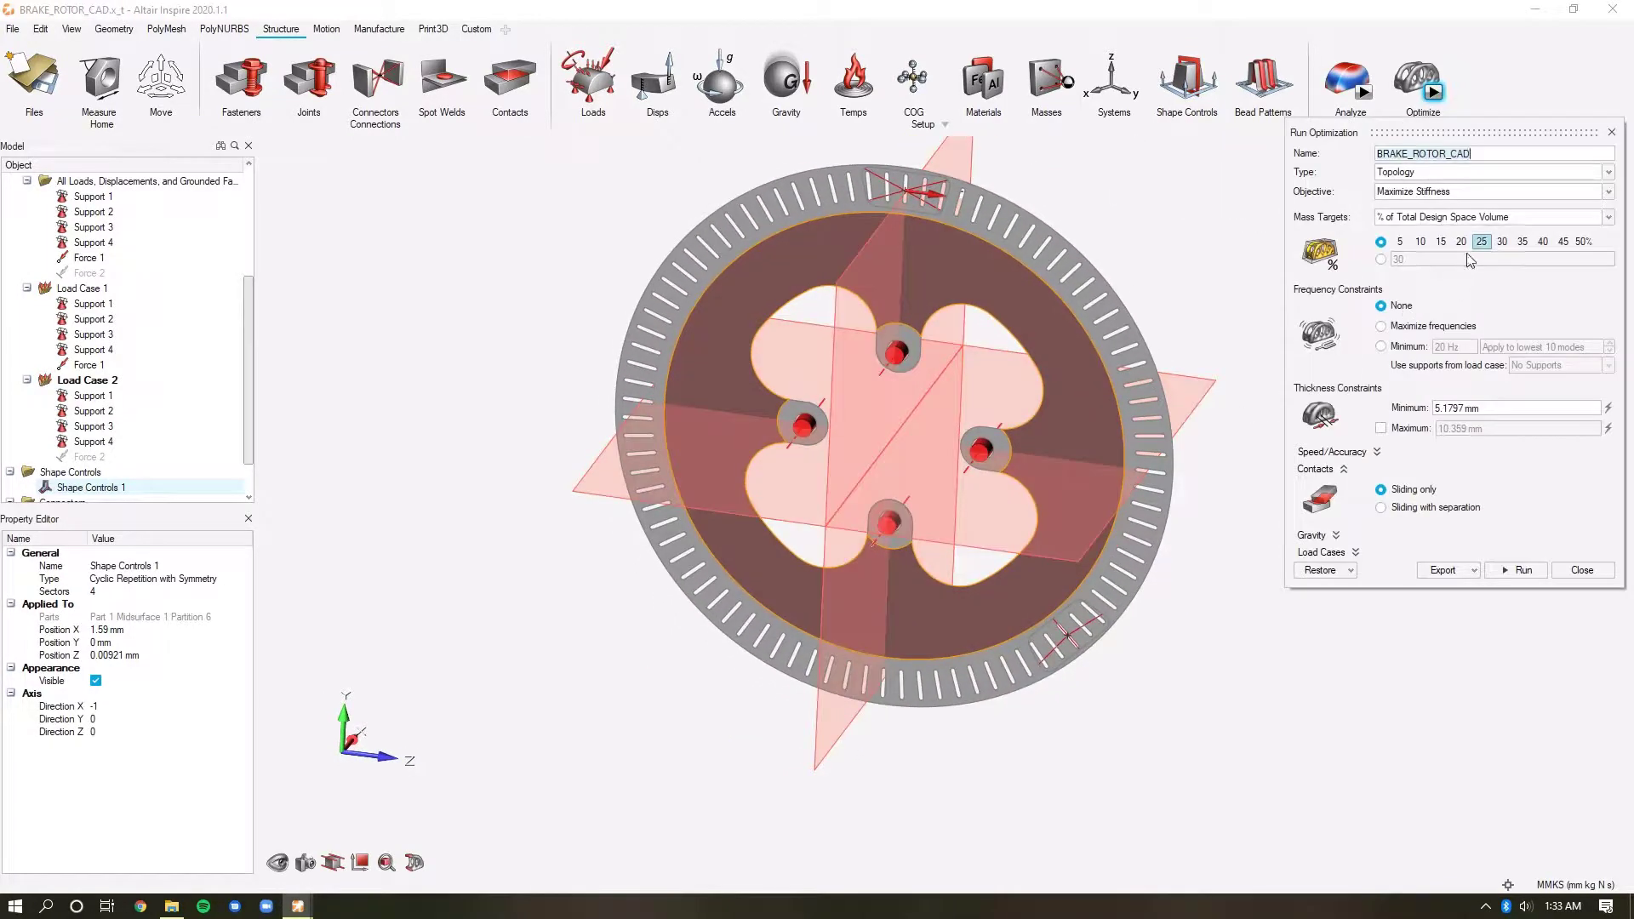
click(1446, 412)
key(BackSpace)
text(2,)
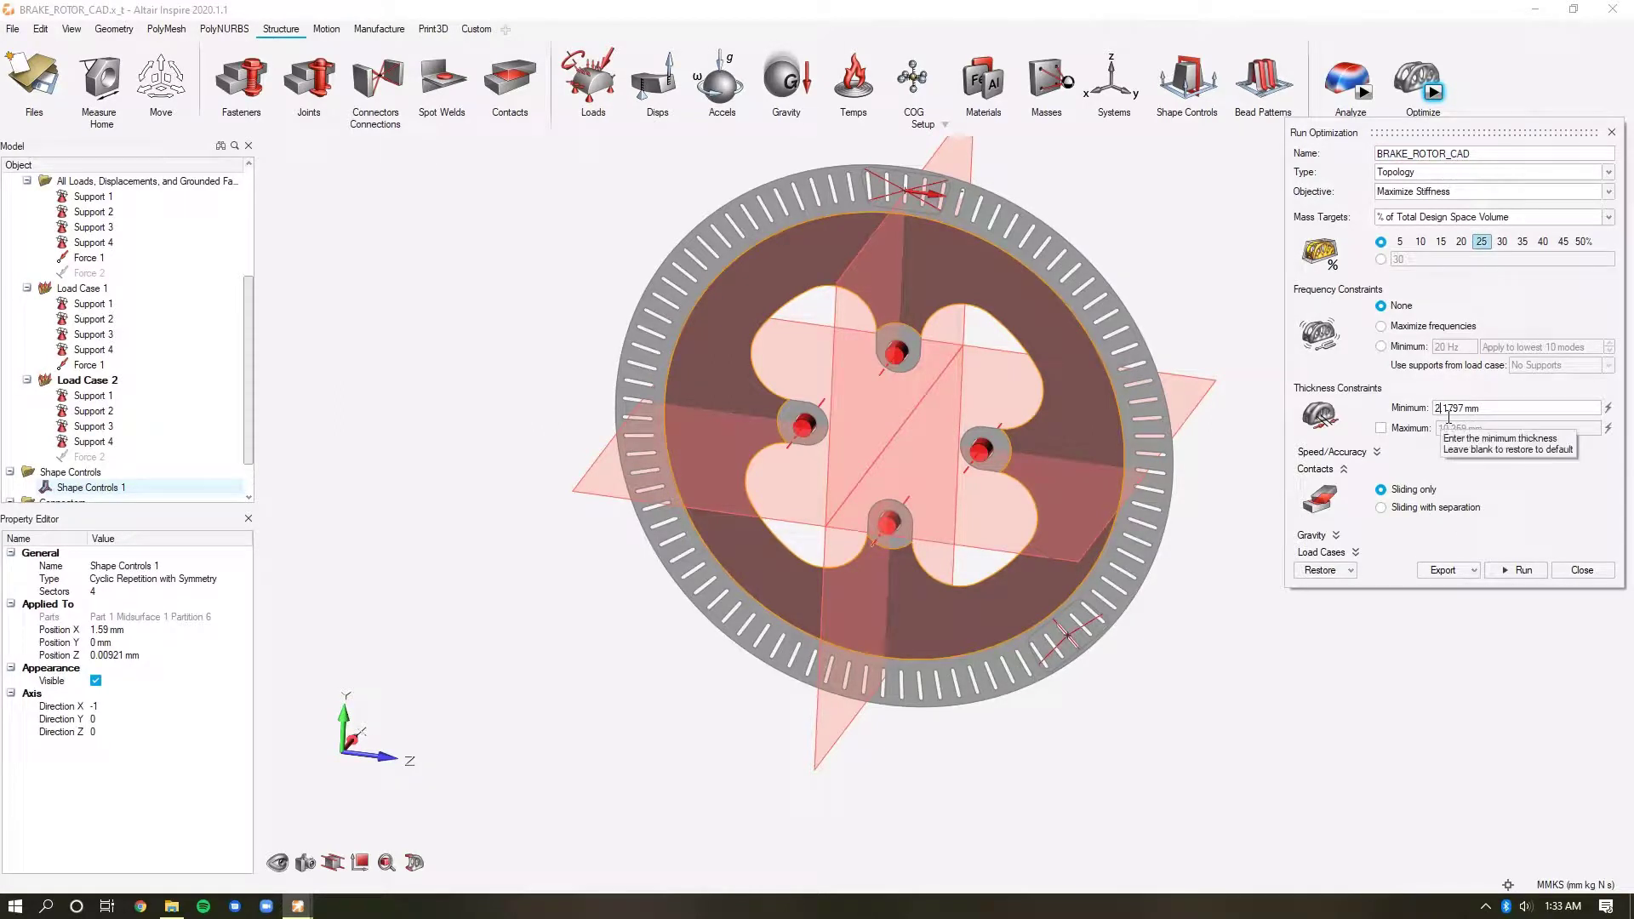
click(1517, 570)
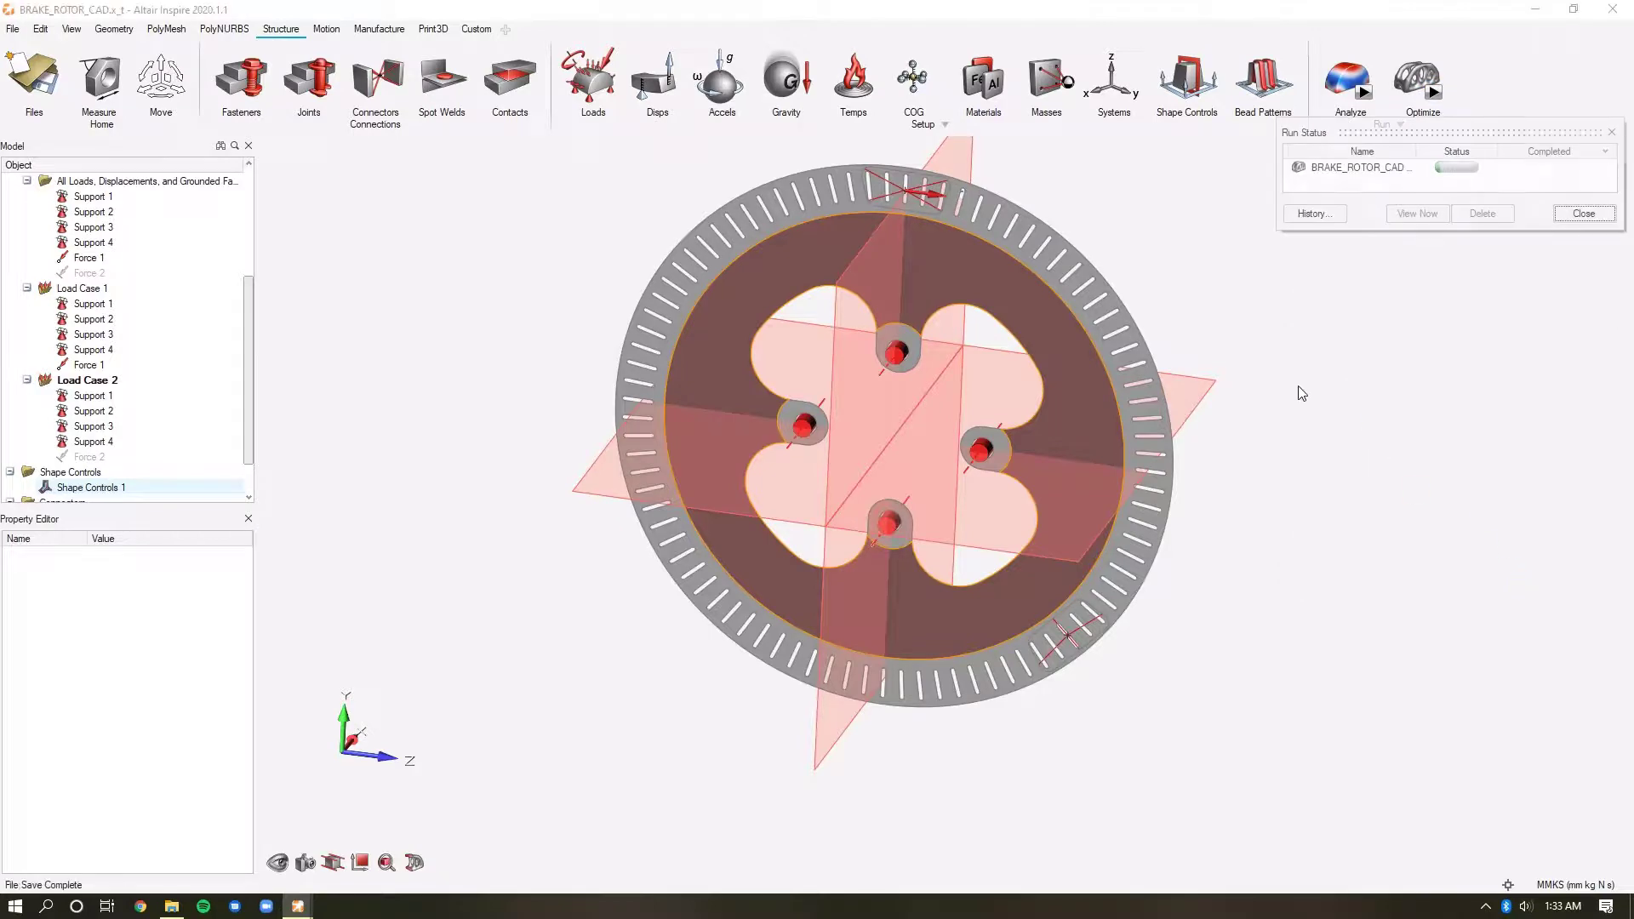
key(alt+Tab)
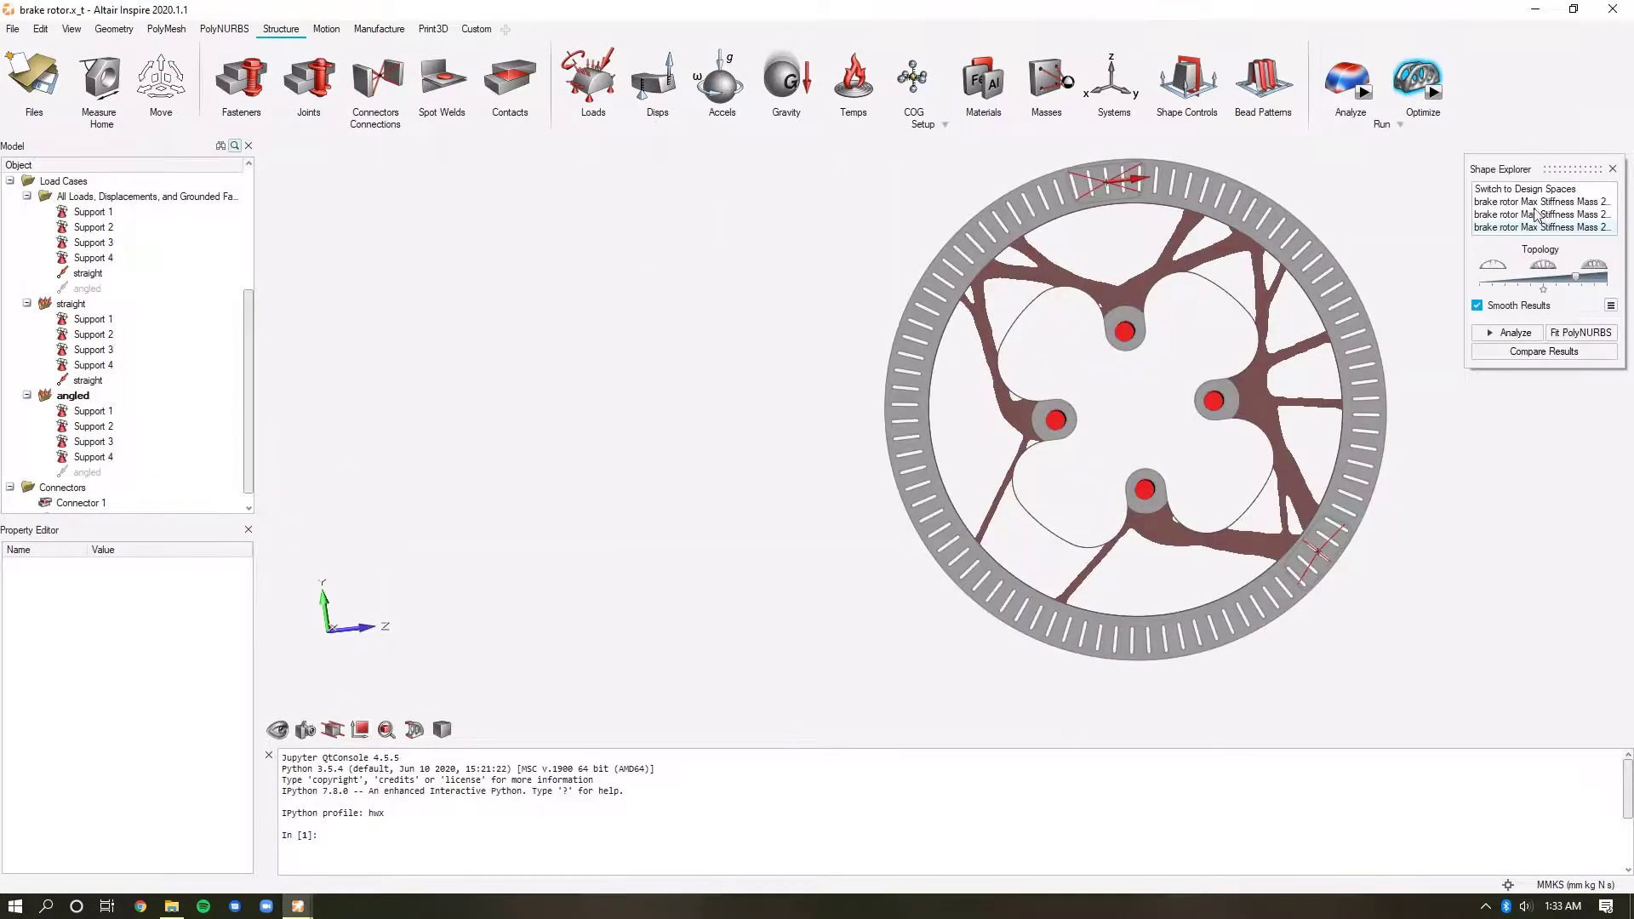
View the first optimization result and slide the topology toward a denser shape.
click(1531, 203)
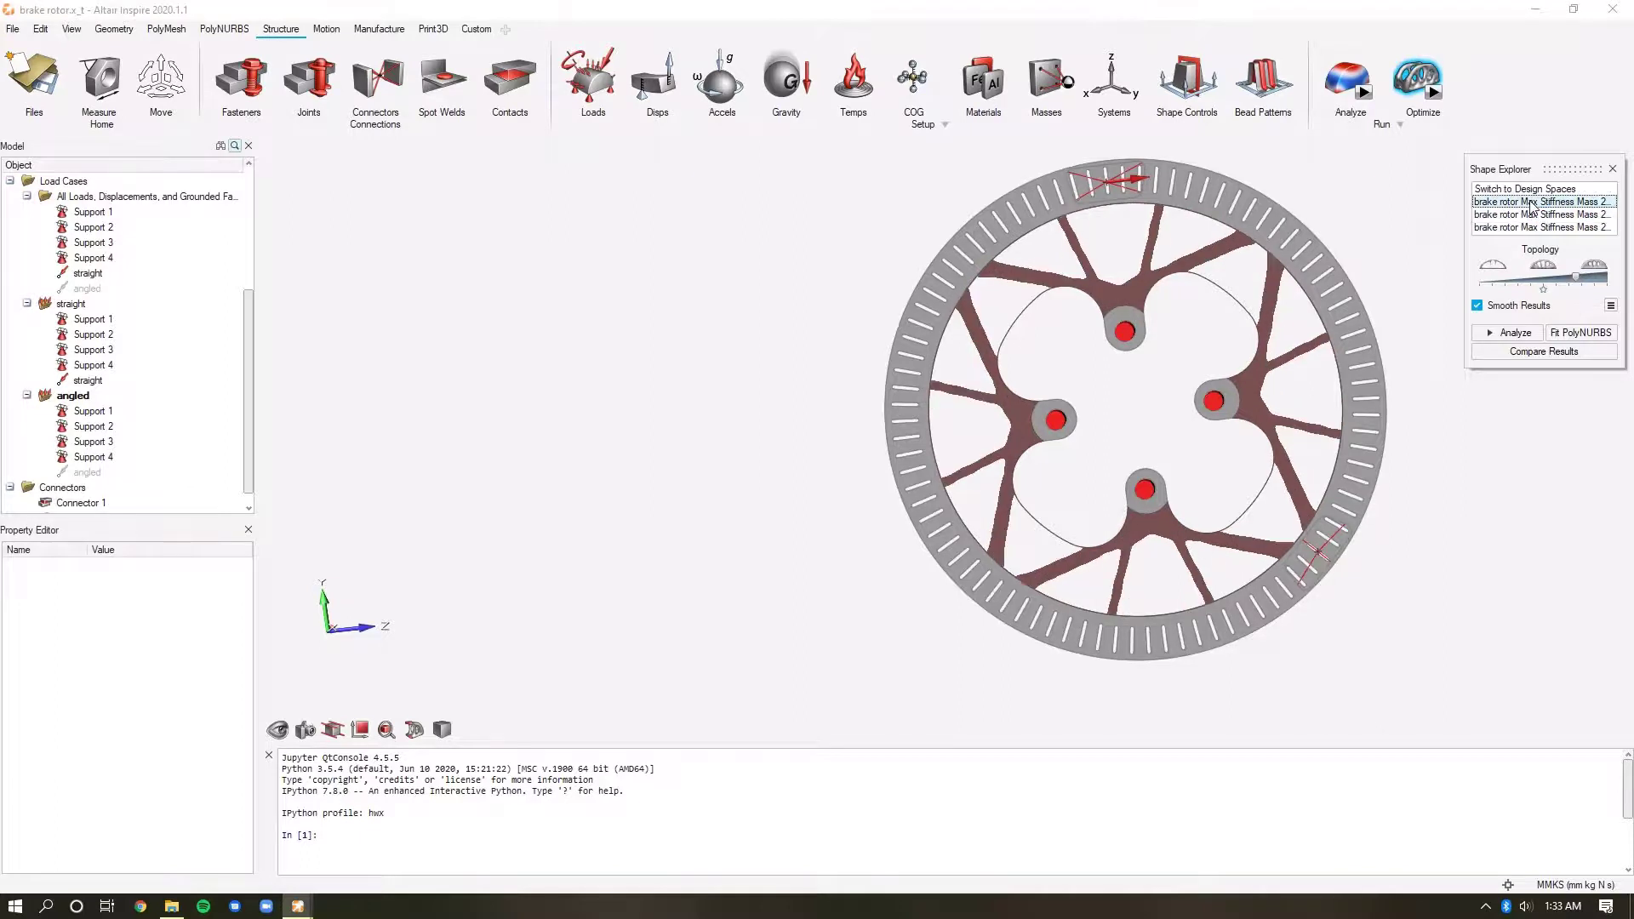
right_drag(1349, 328, 1309, 330)
scroll(1265, 255, up, 2)
middle_drag(1166, 361, 1018, 380)
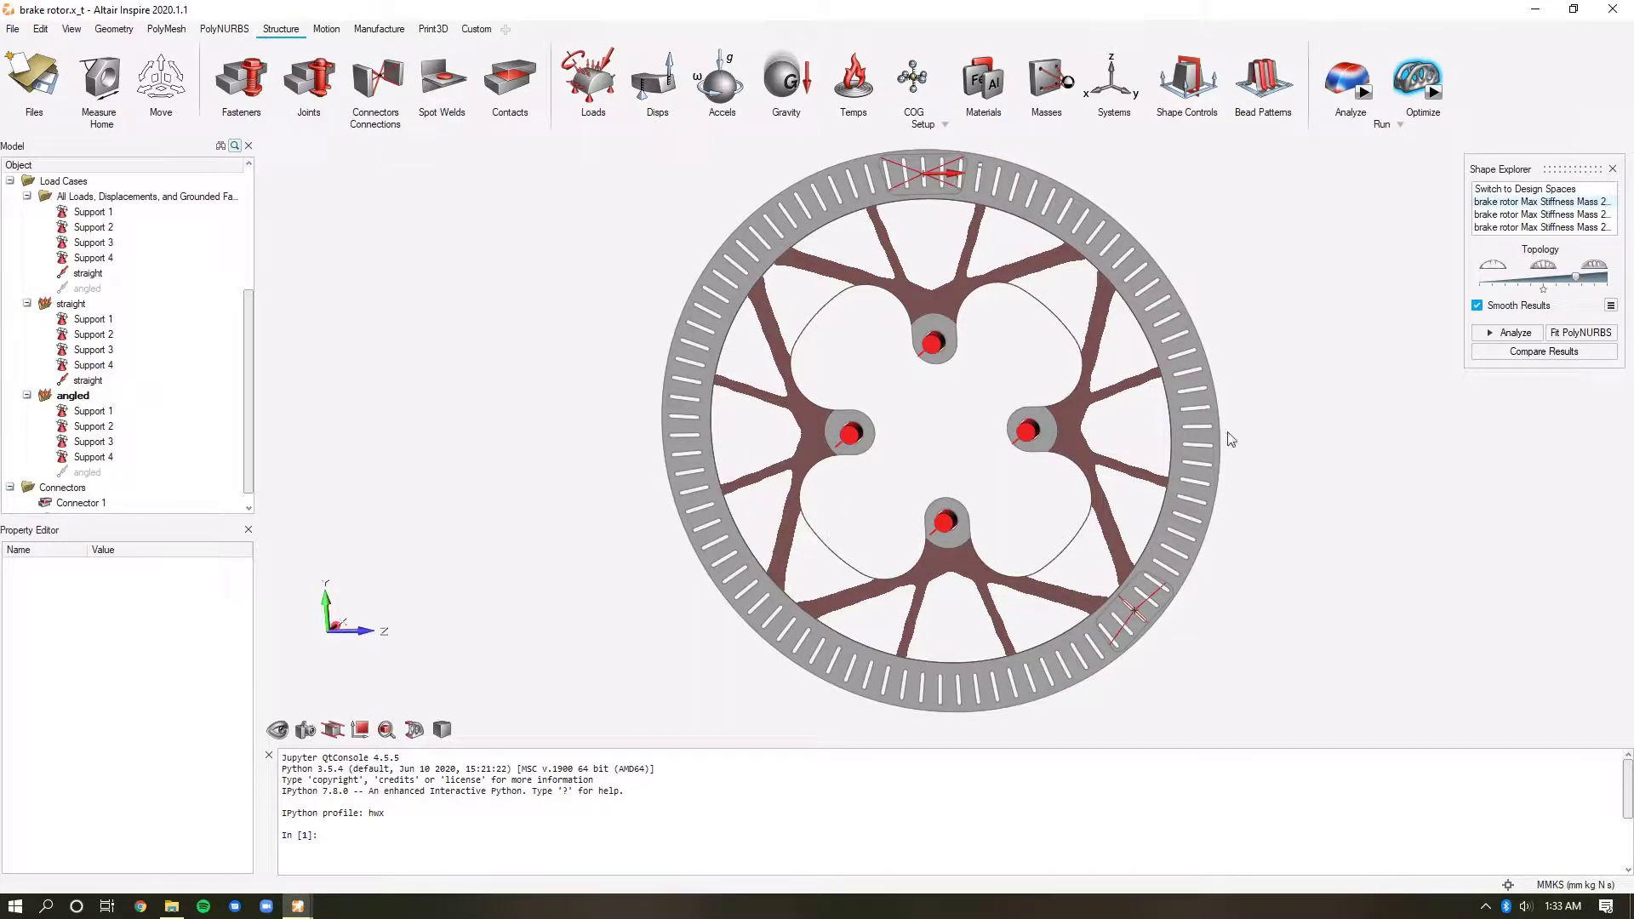
mouse_move(1575, 277)
mouse_down()
mouse_move(1537, 279)
mouse_move(1579, 279)
mouse_up()
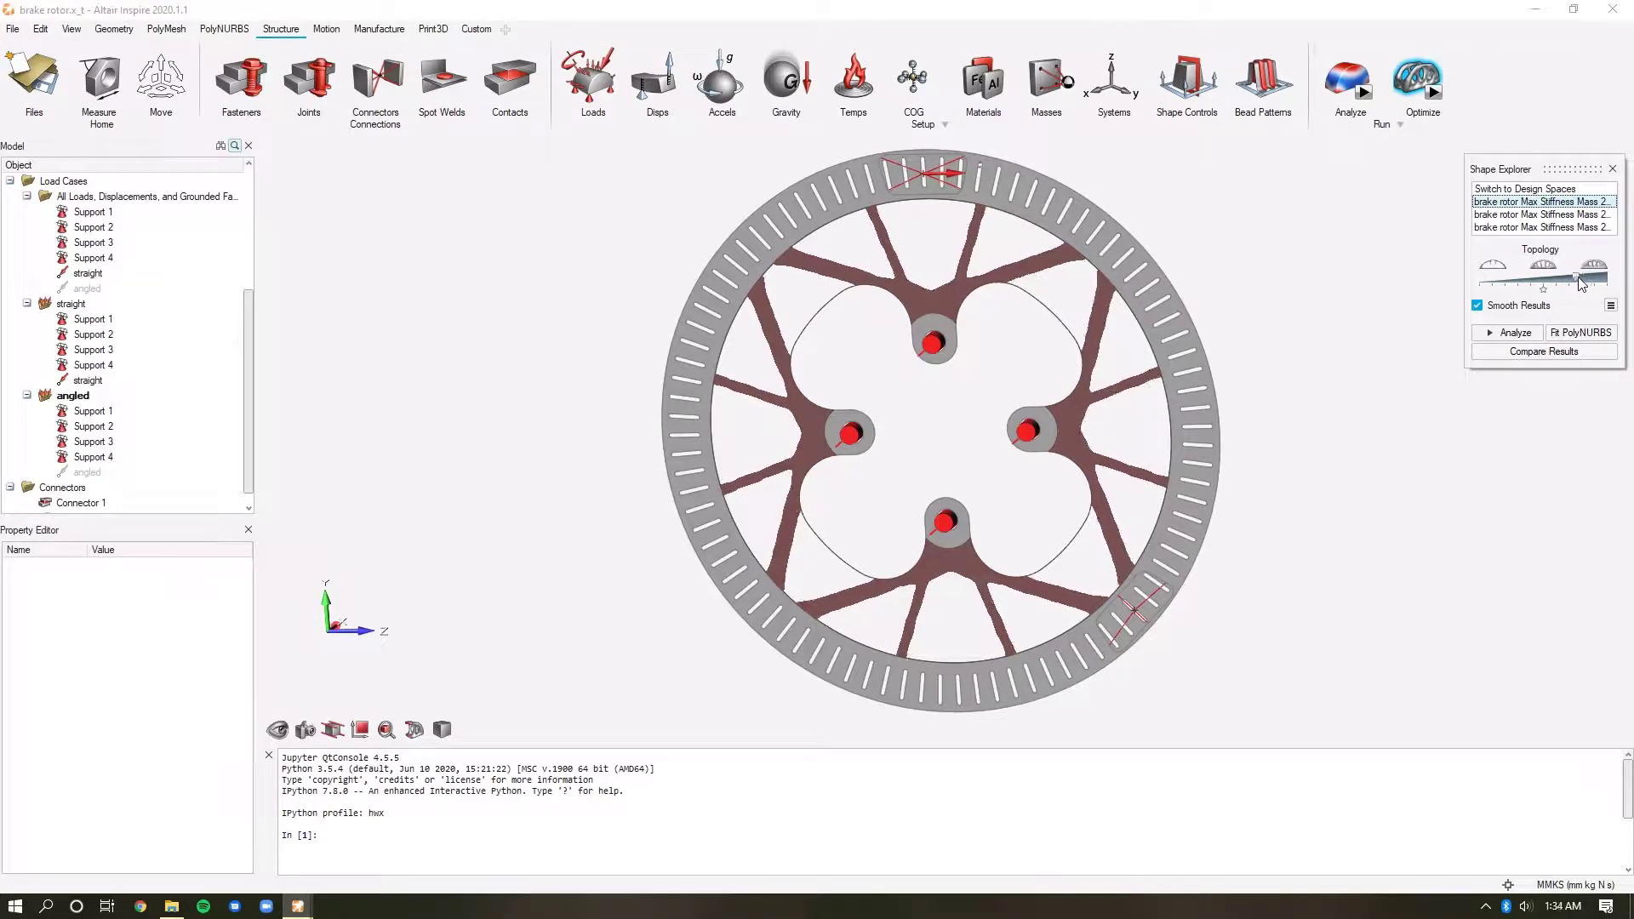
Run a stress analysis on the chosen shape, then compare the second and third results.
click(1500, 340)
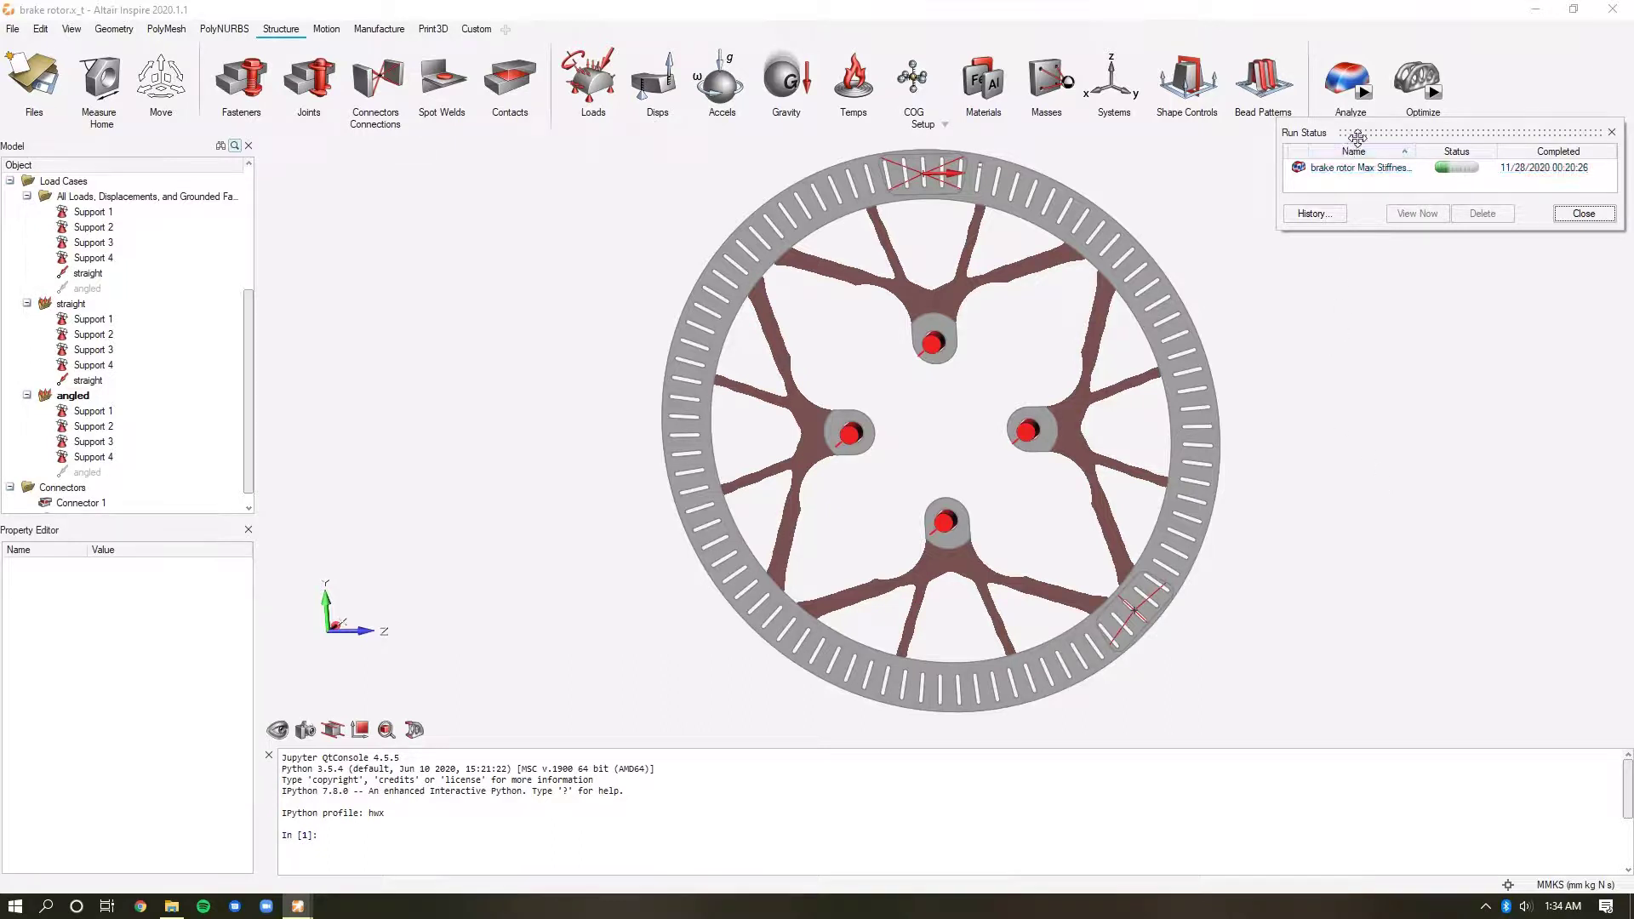
click(1403, 85)
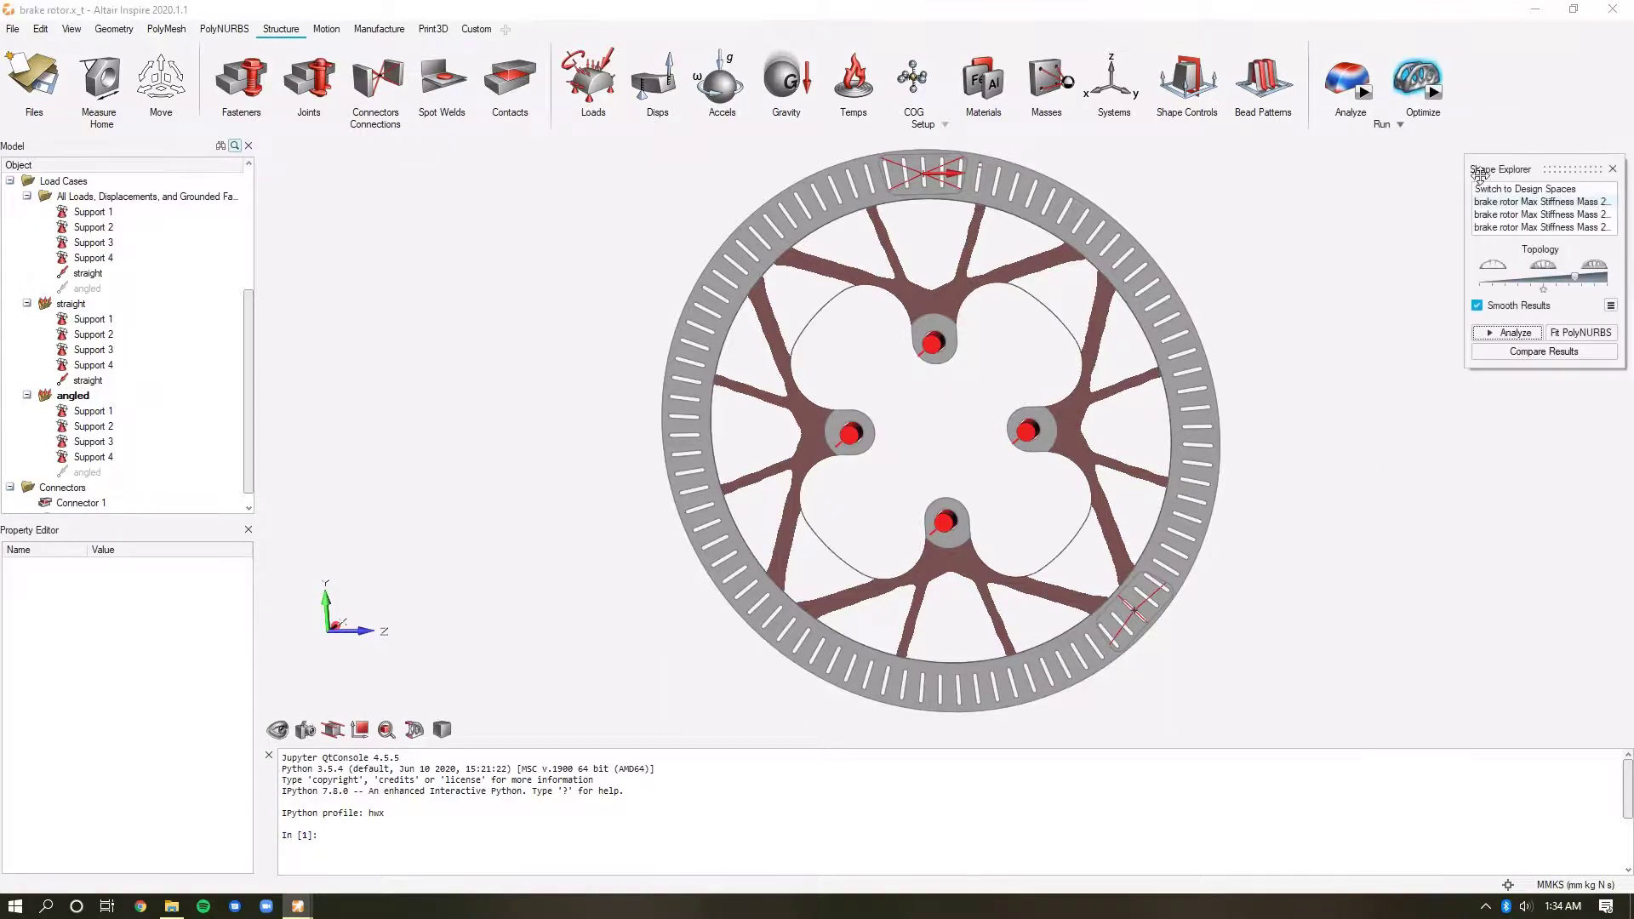
click(1550, 215)
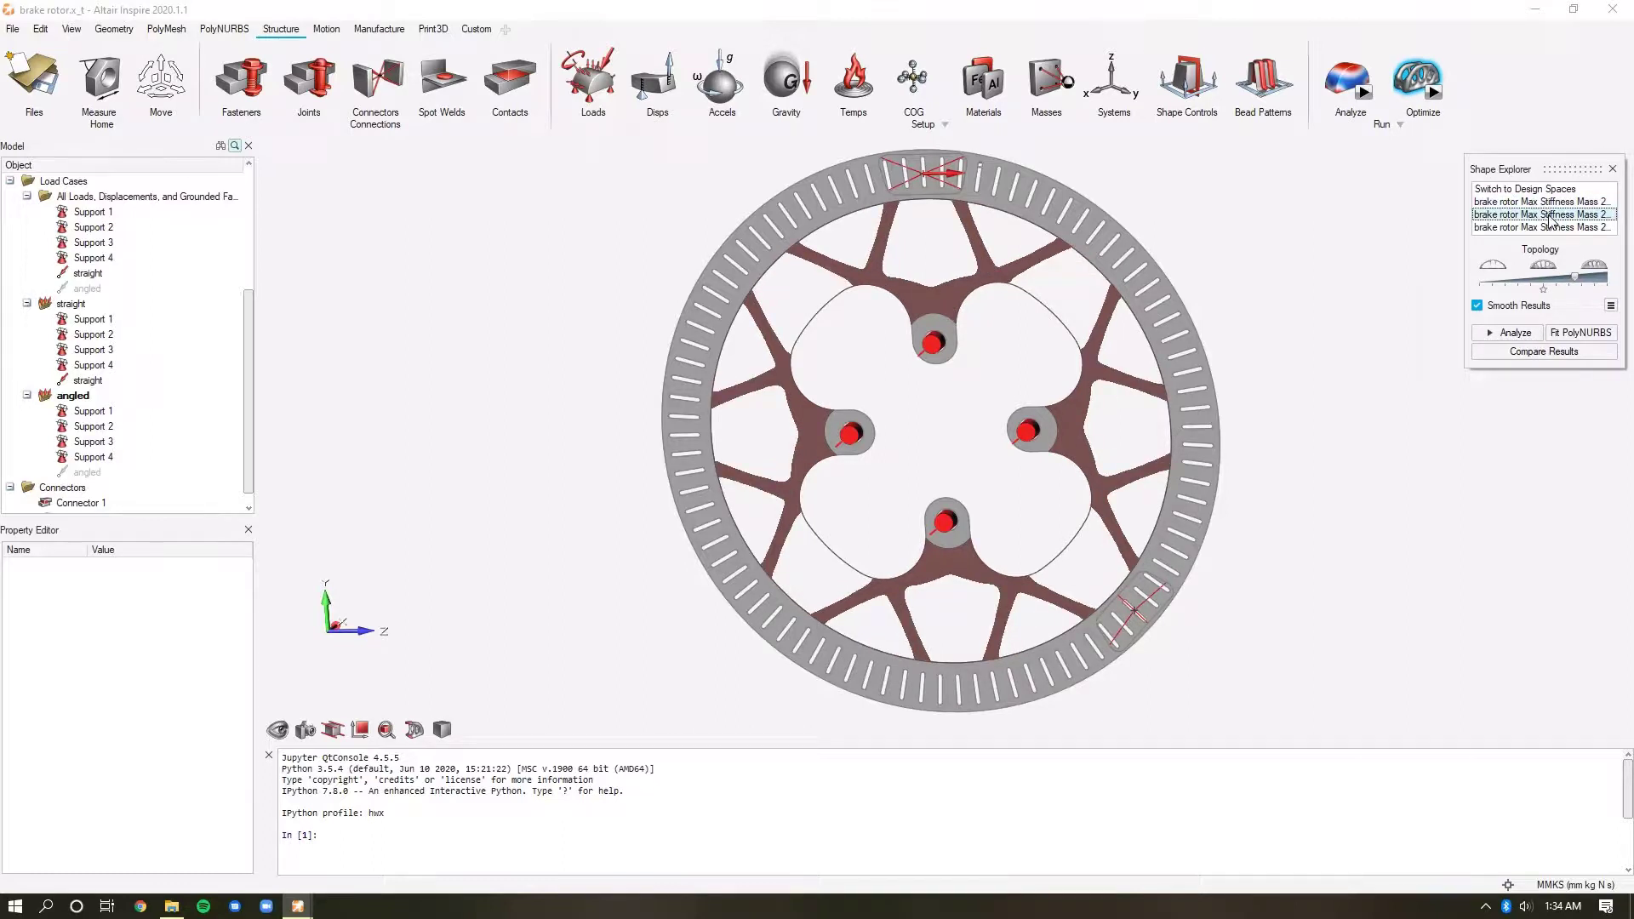
click(1552, 205)
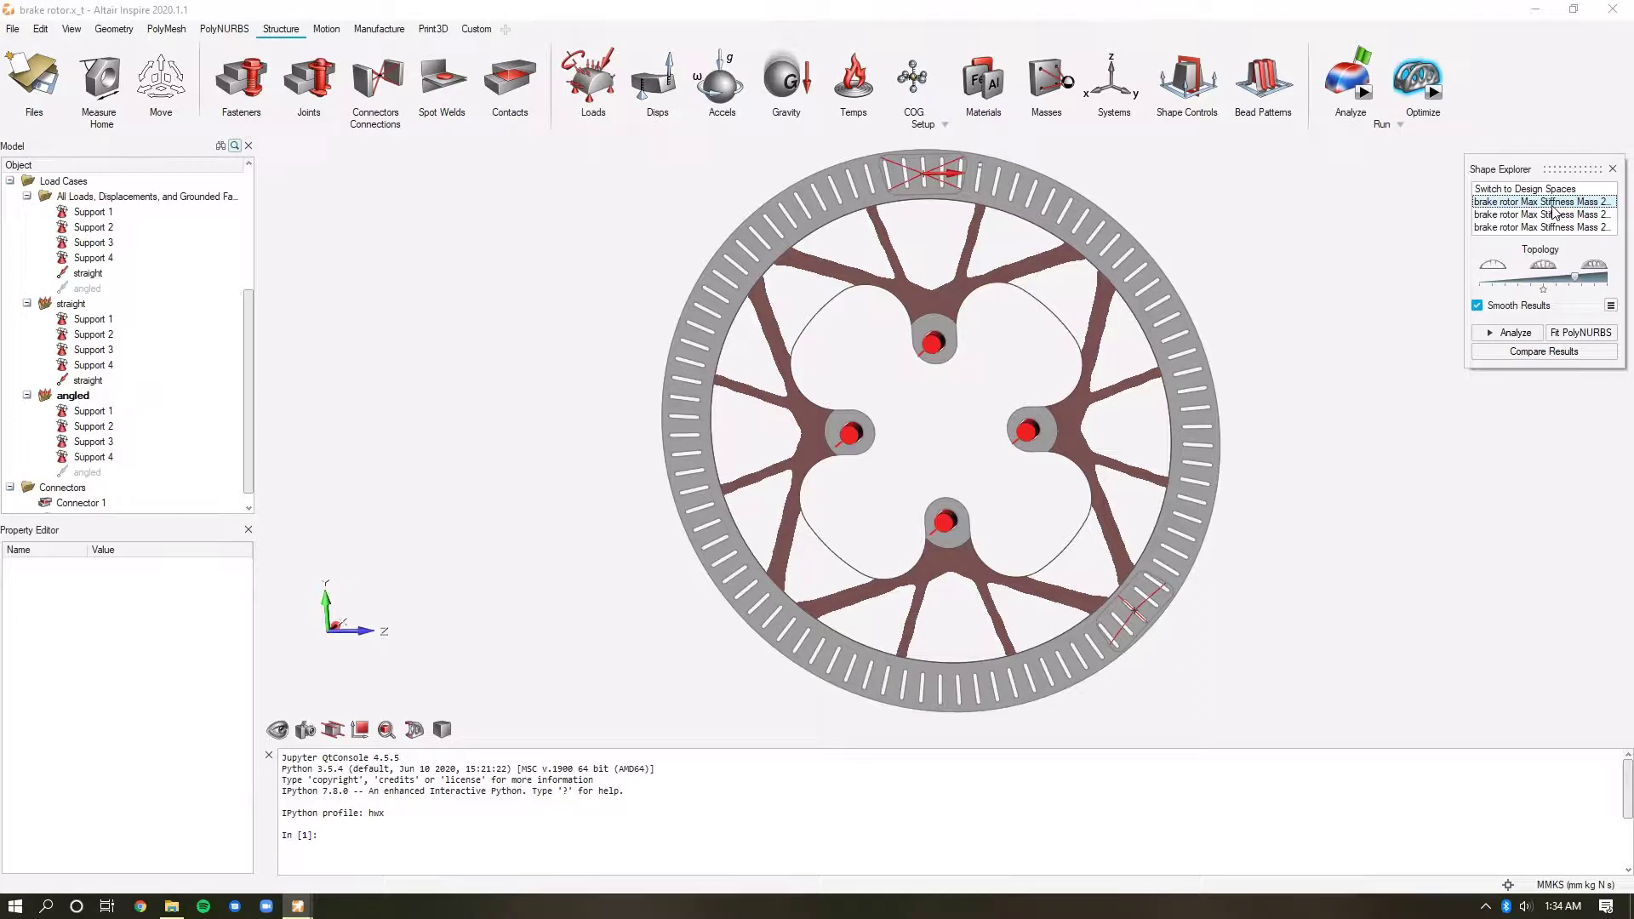
click(1564, 215)
click(1555, 214)
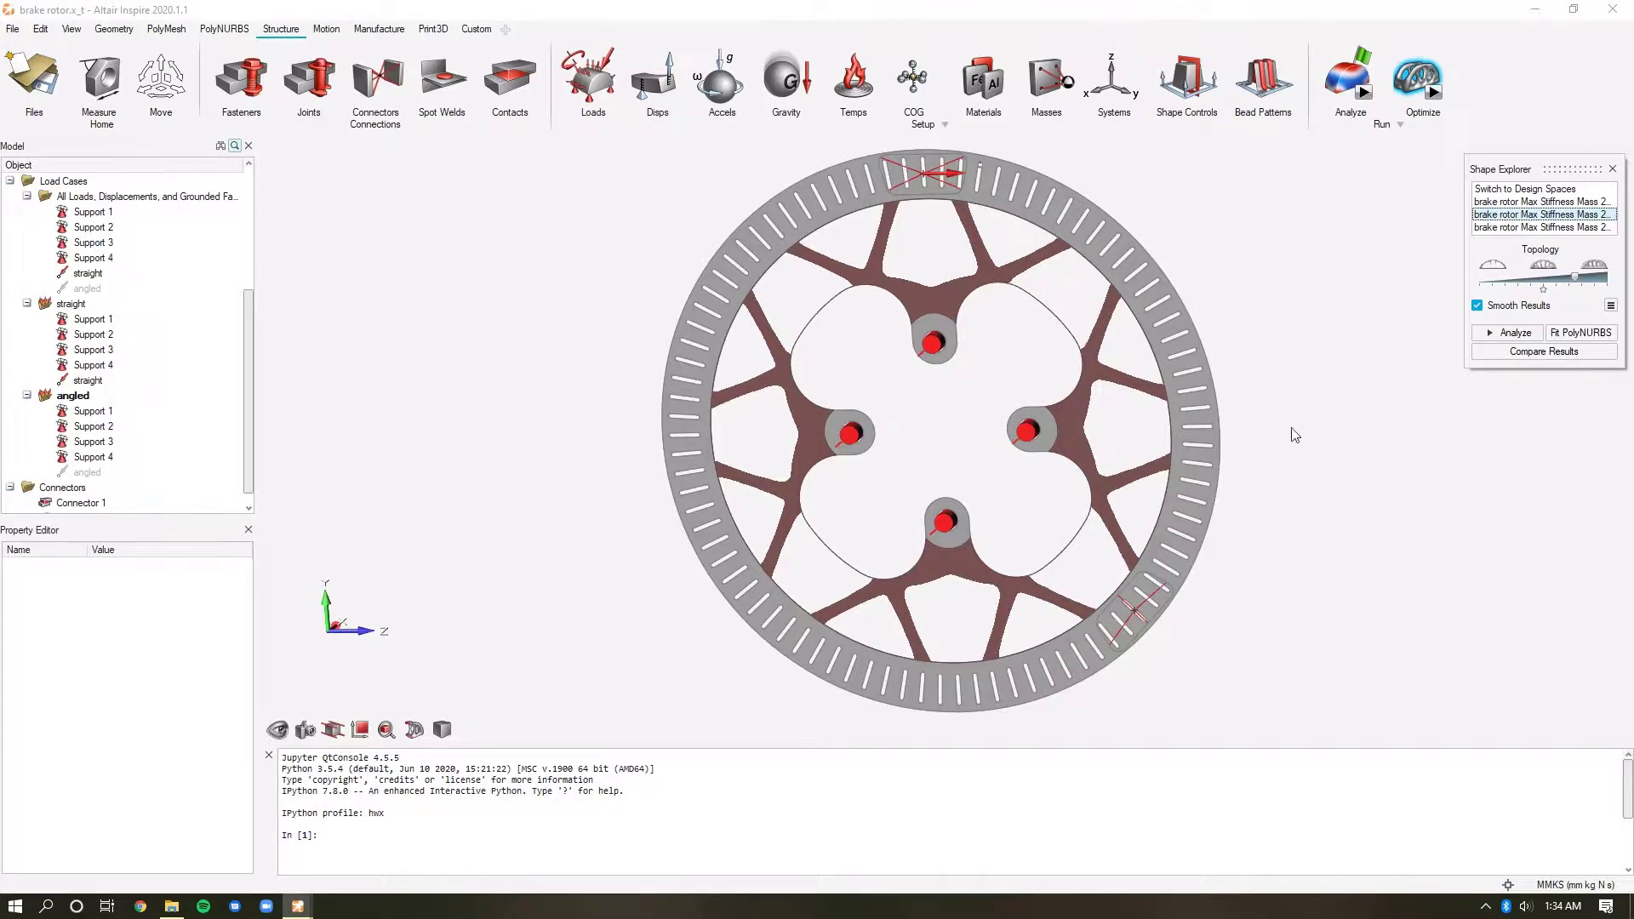
Show von Mises stress for the straight load case with the legend maximum at 430 MPa.
click(1362, 73)
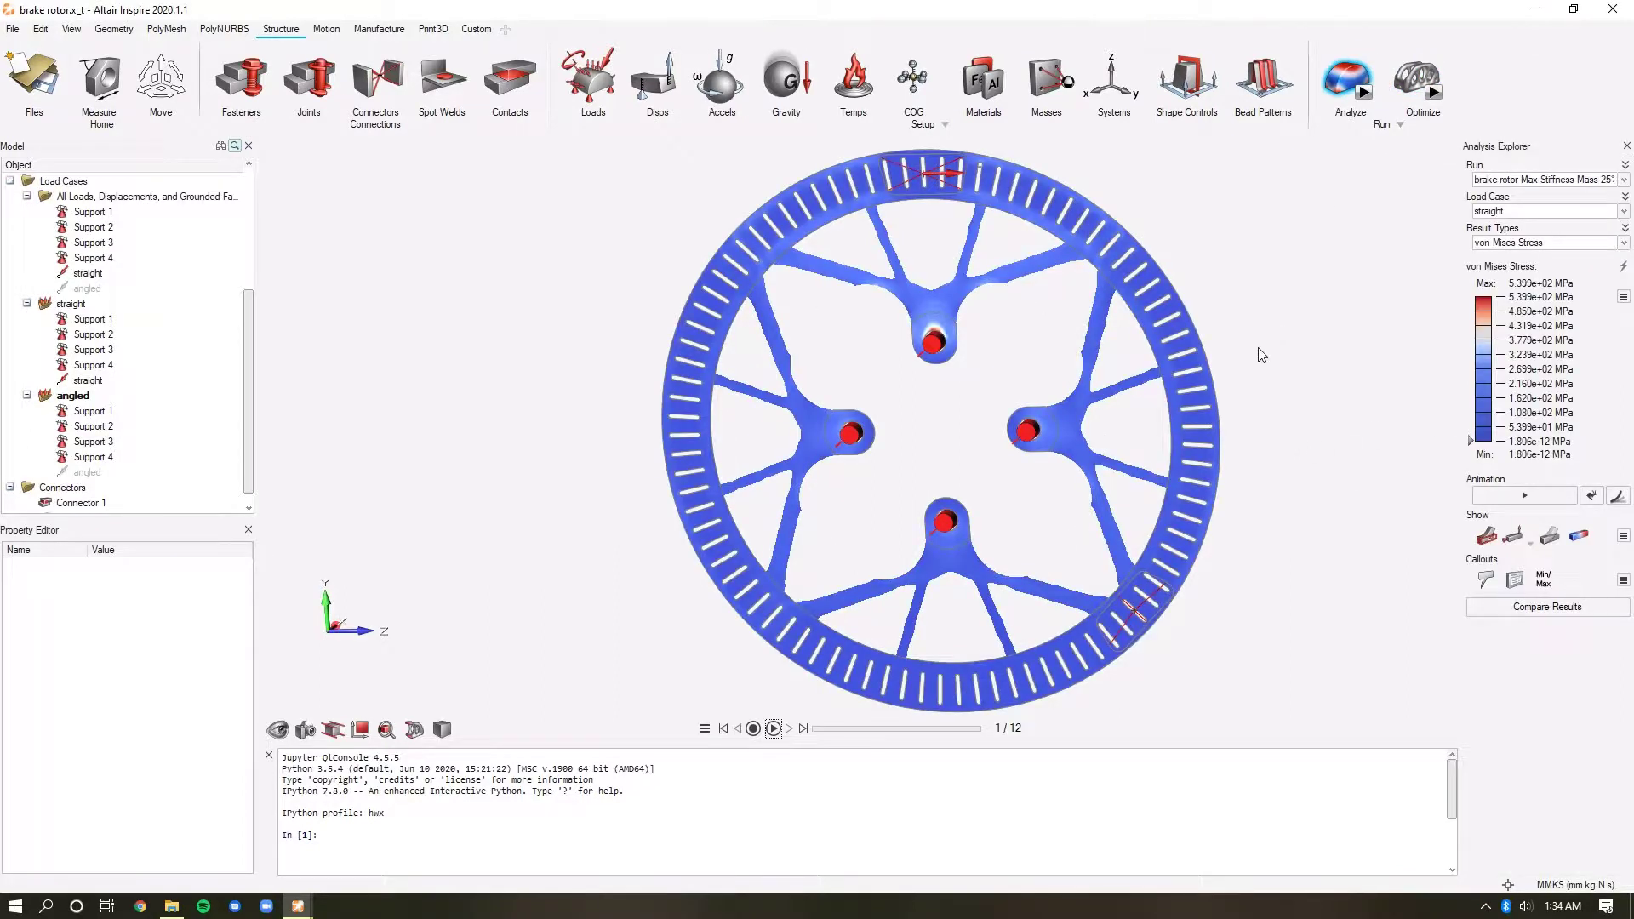
double_click(1519, 298)
text(430)
key(Return)
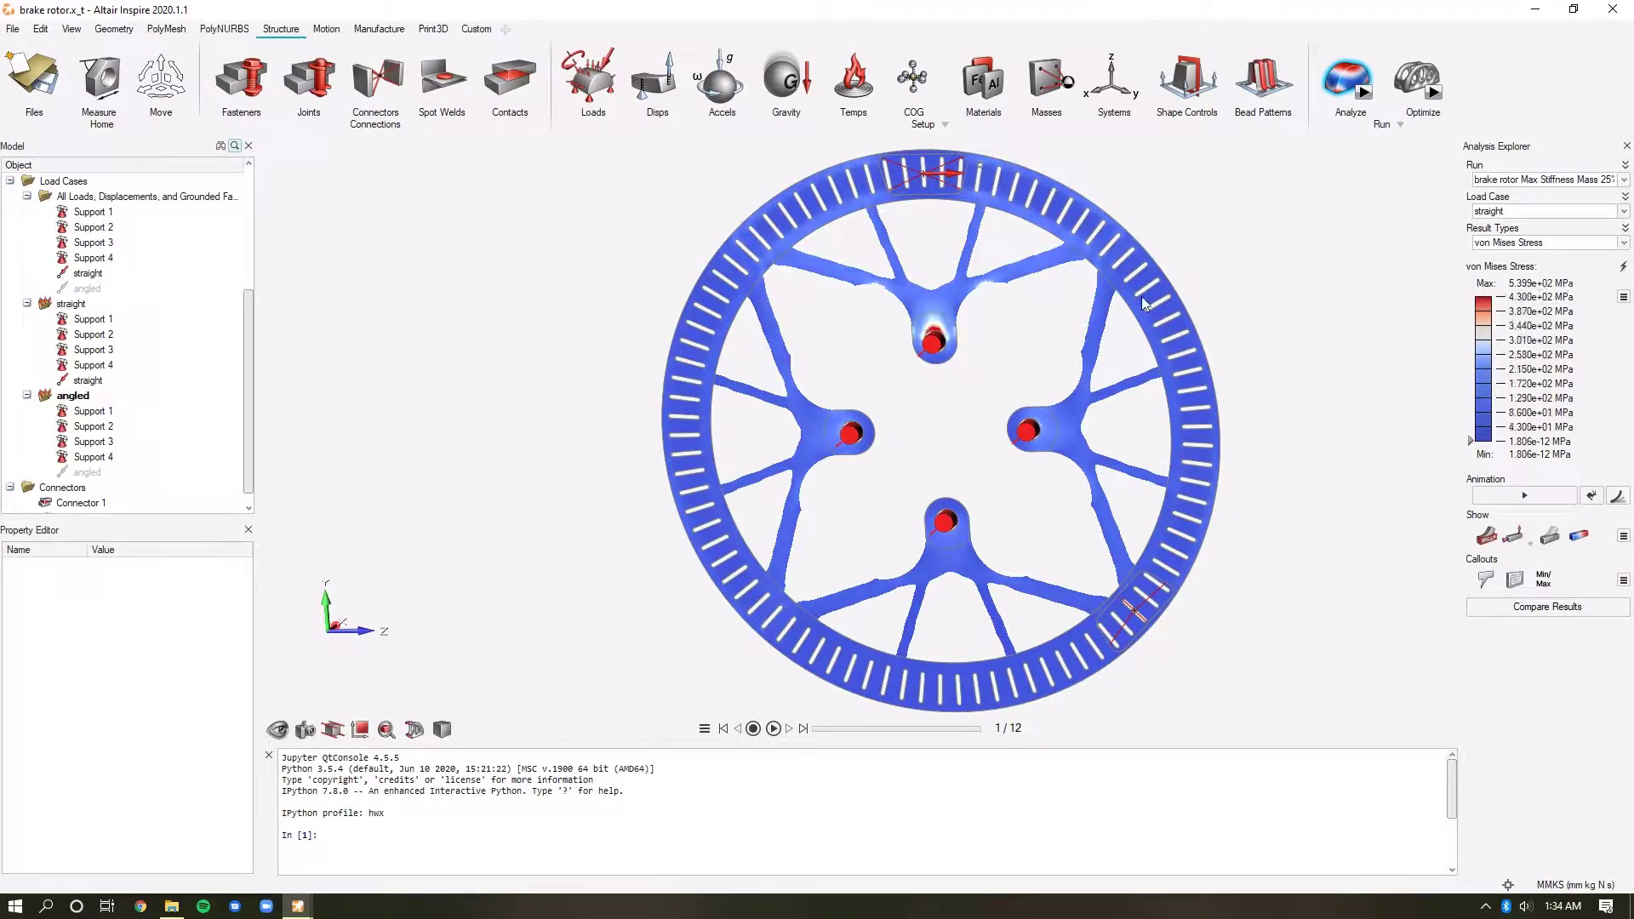
right_drag(1017, 350, 1056, 362)
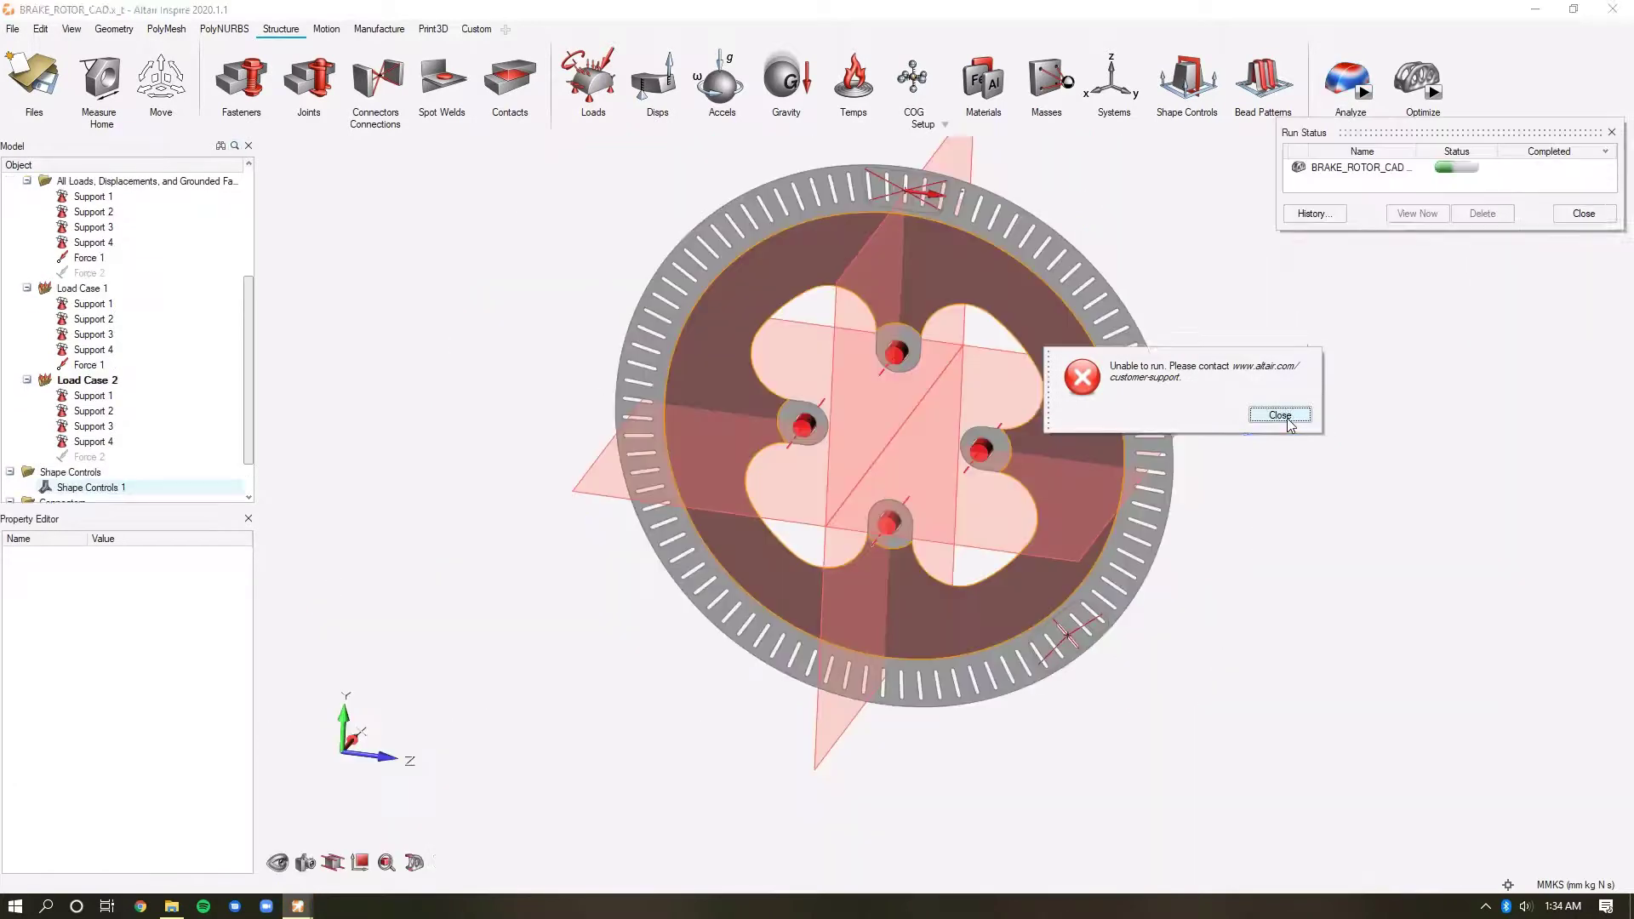
Dismiss the unable-to-run error, delete the failed BRAKE_ROTOR_CAD run, and view the rotor face on.
click(1287, 417)
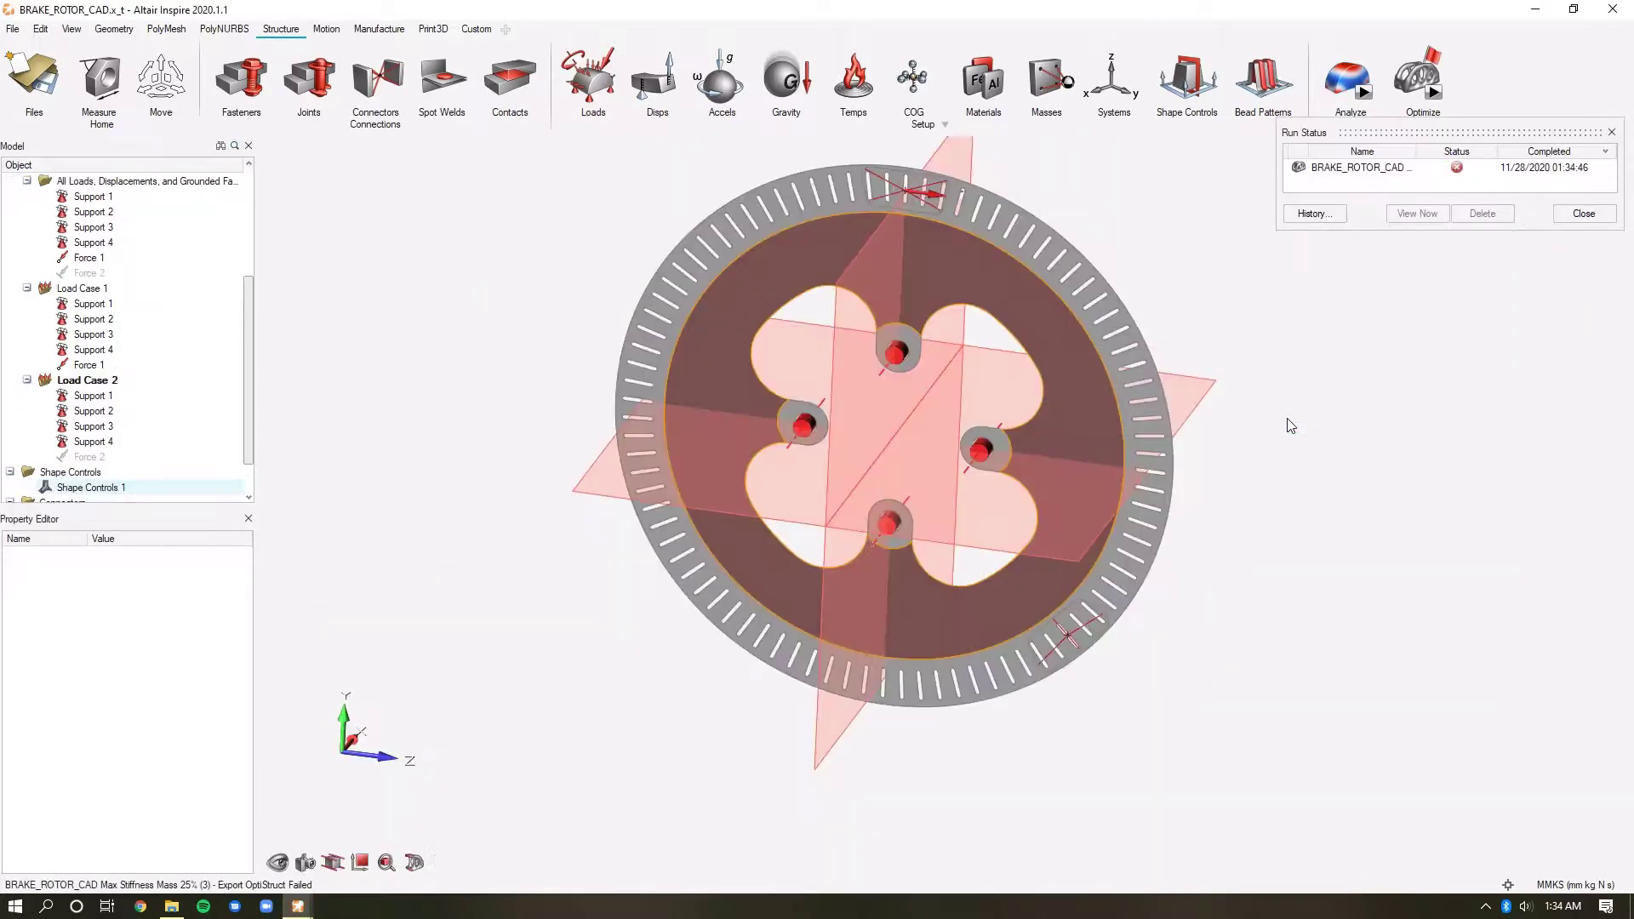
click(1362, 168)
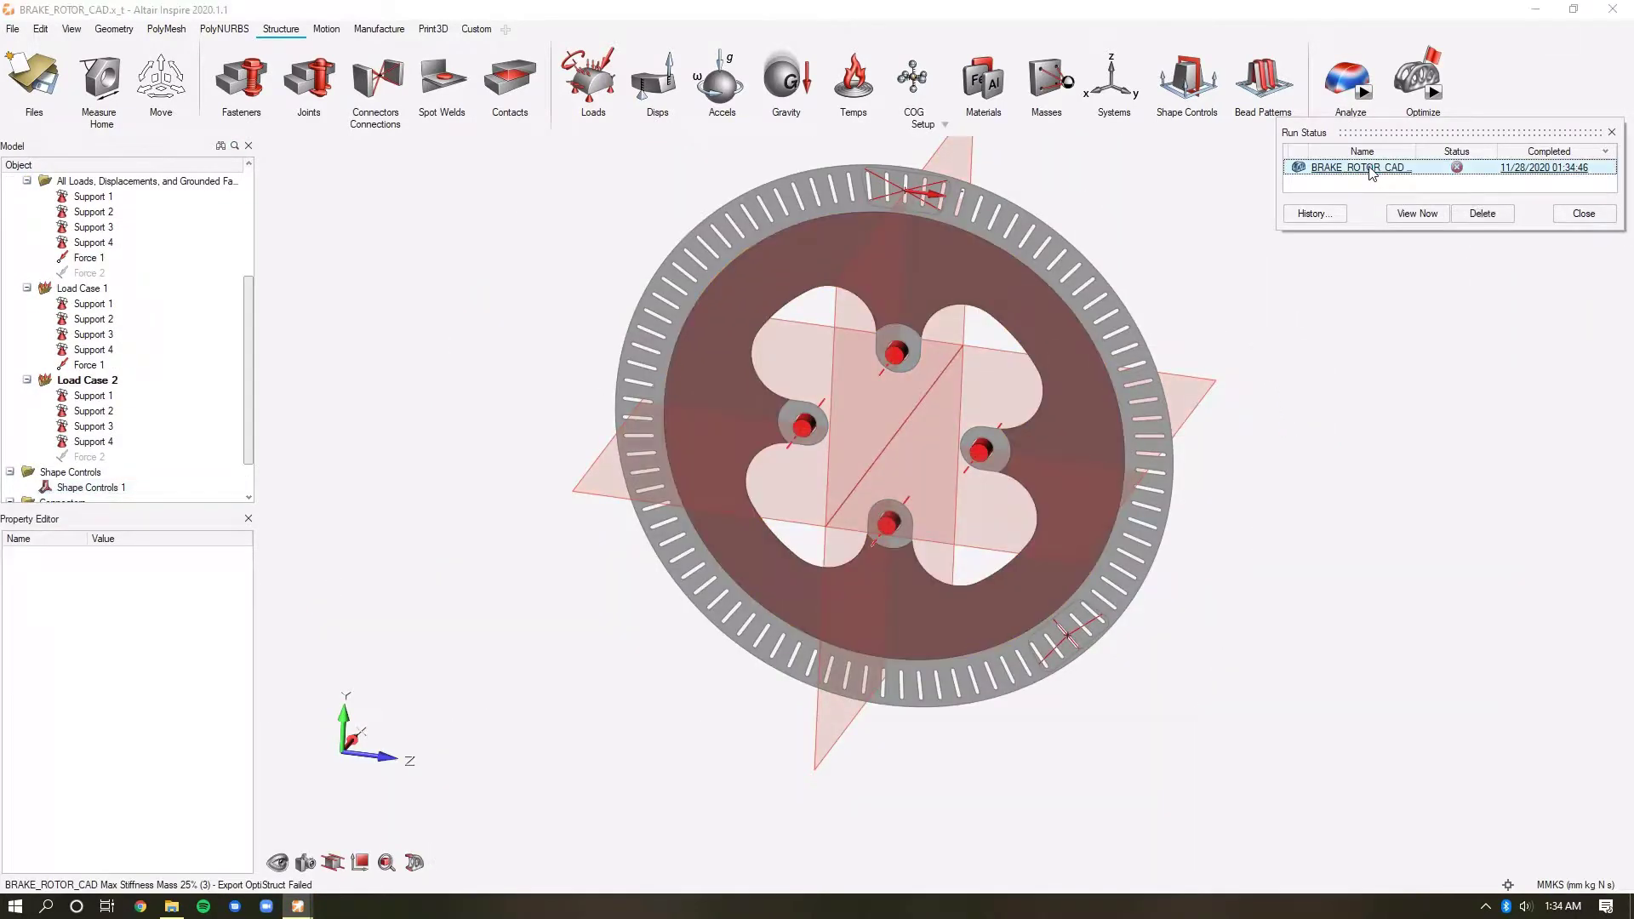
click(1482, 214)
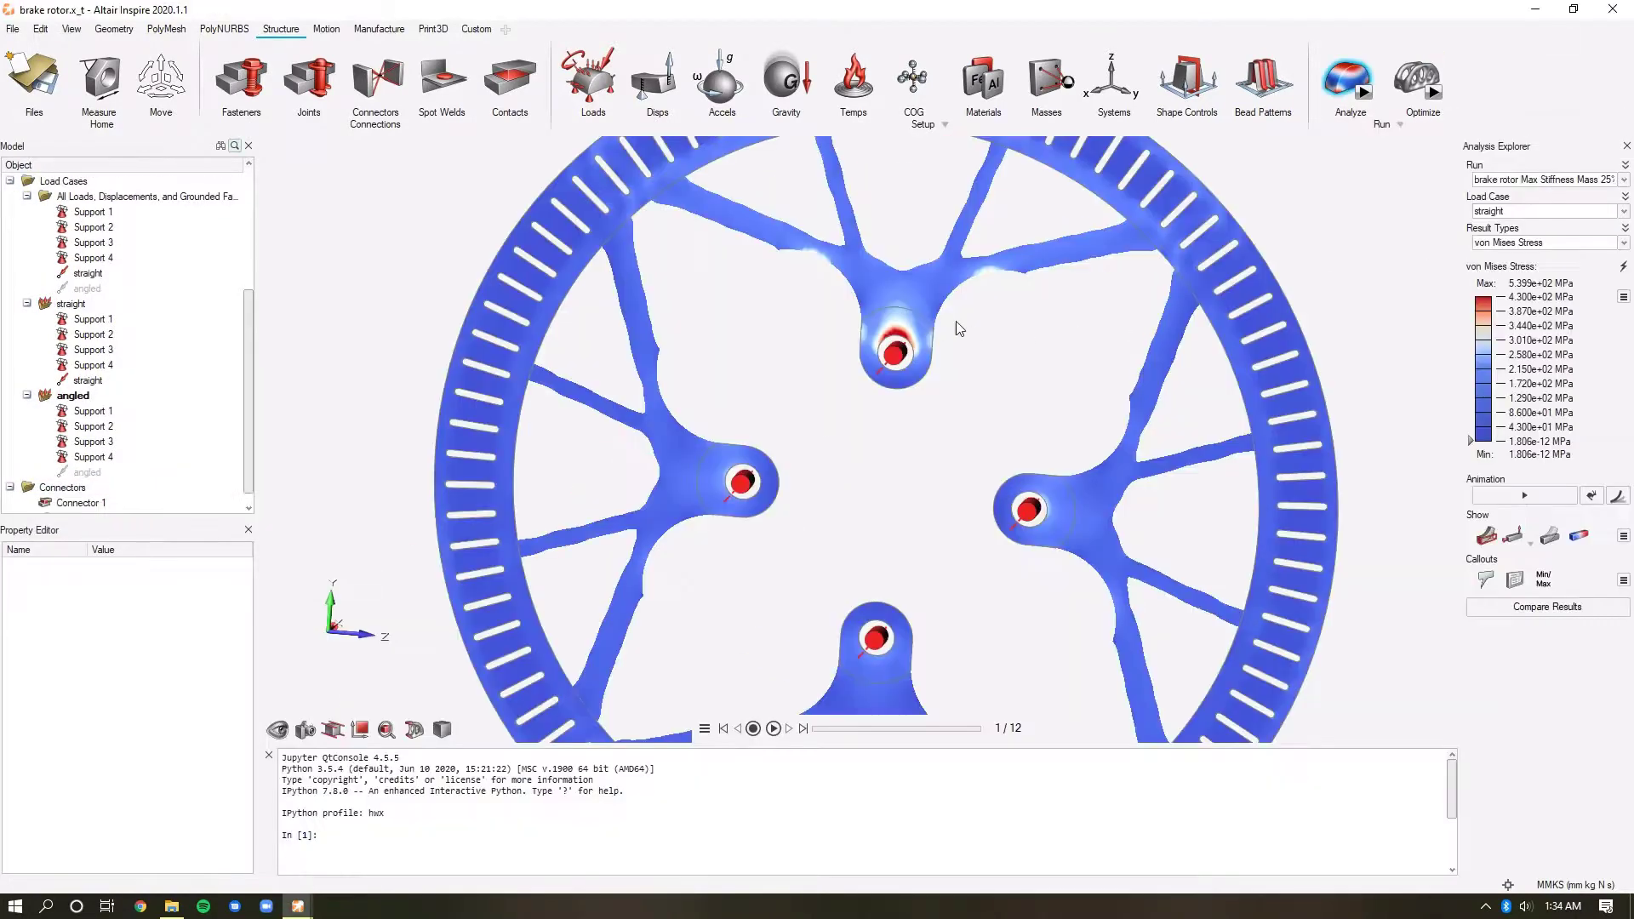
scroll(966, 319, down, 3)
right_drag(966, 320, 979, 345)
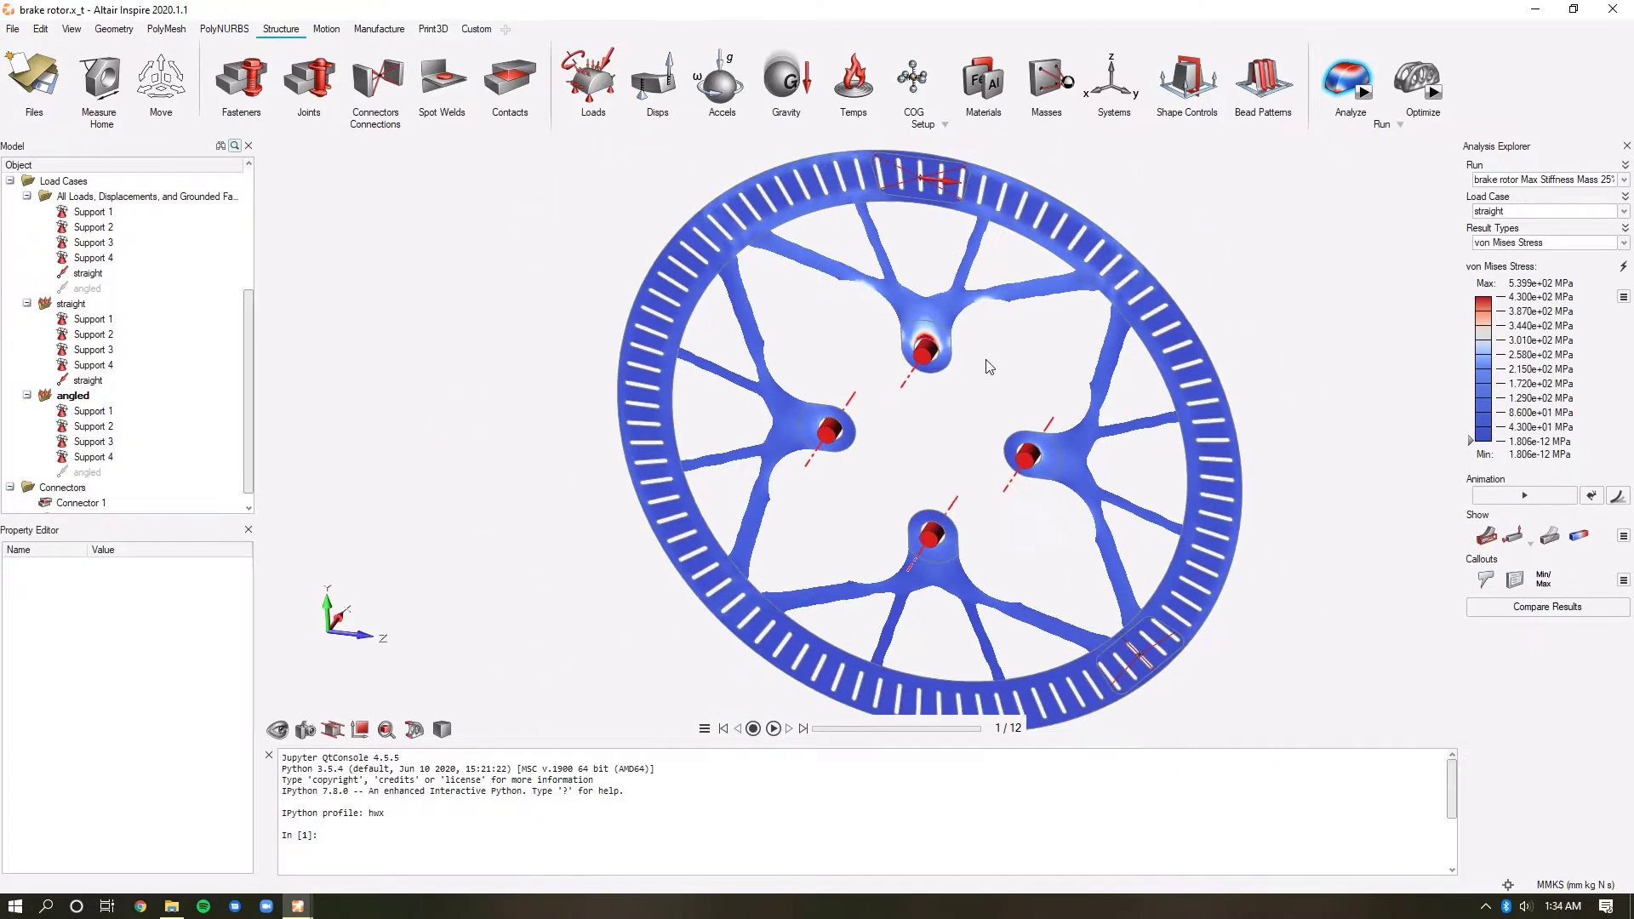
scroll(974, 223, up, 2)
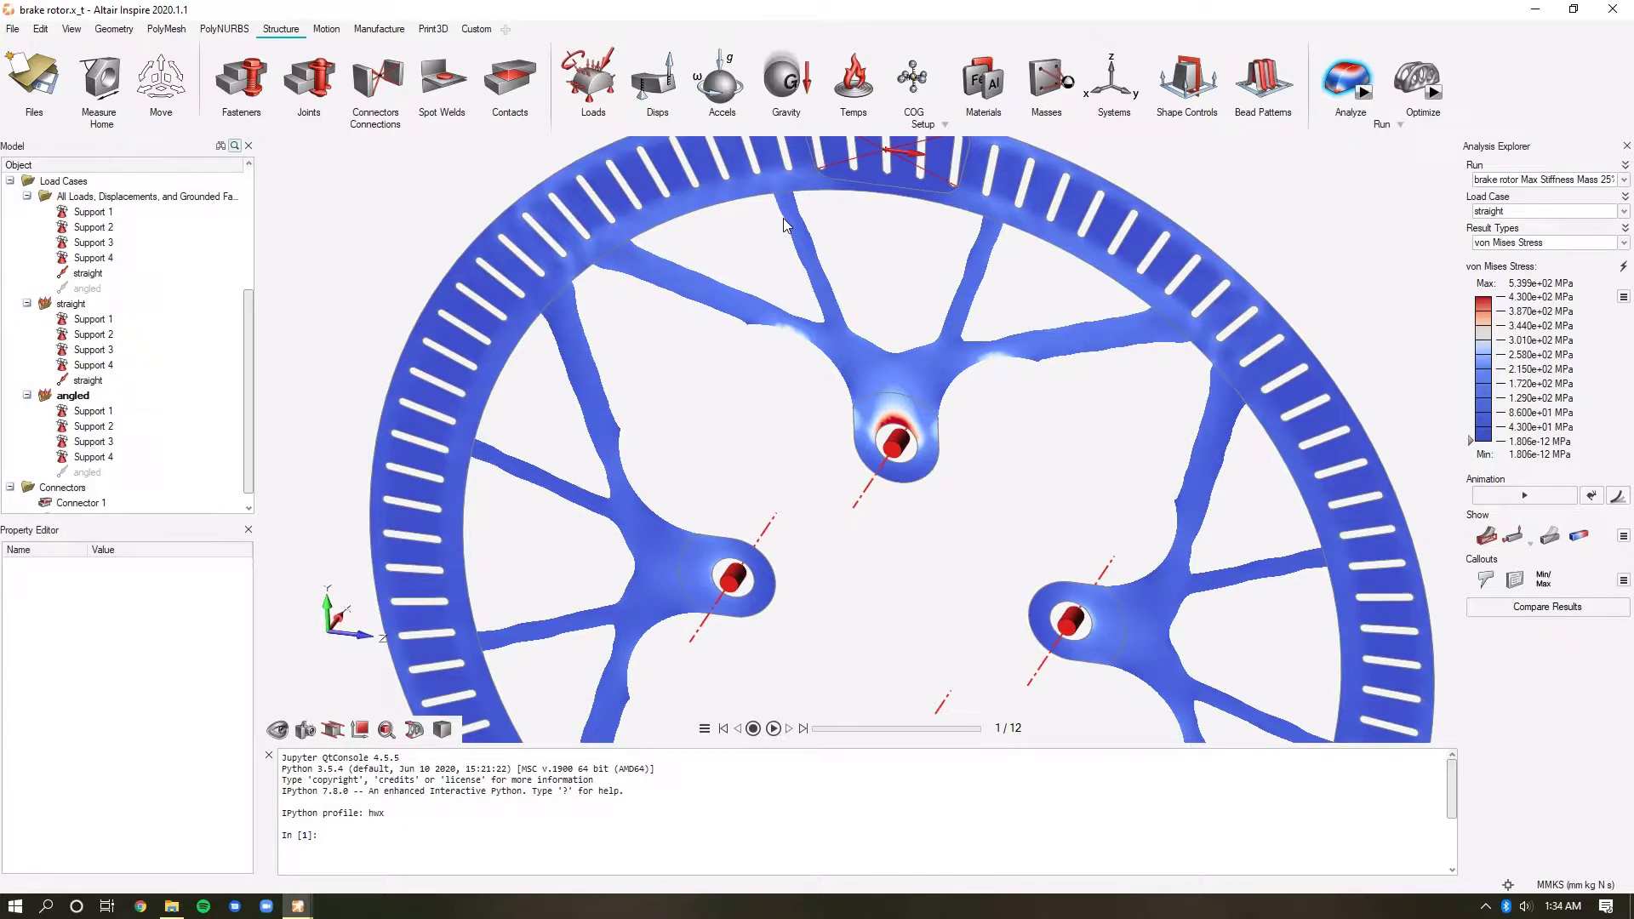
right_drag(1302, 354, 892, 401)
scroll(892, 401, up, 5)
scroll(892, 402, down, 5)
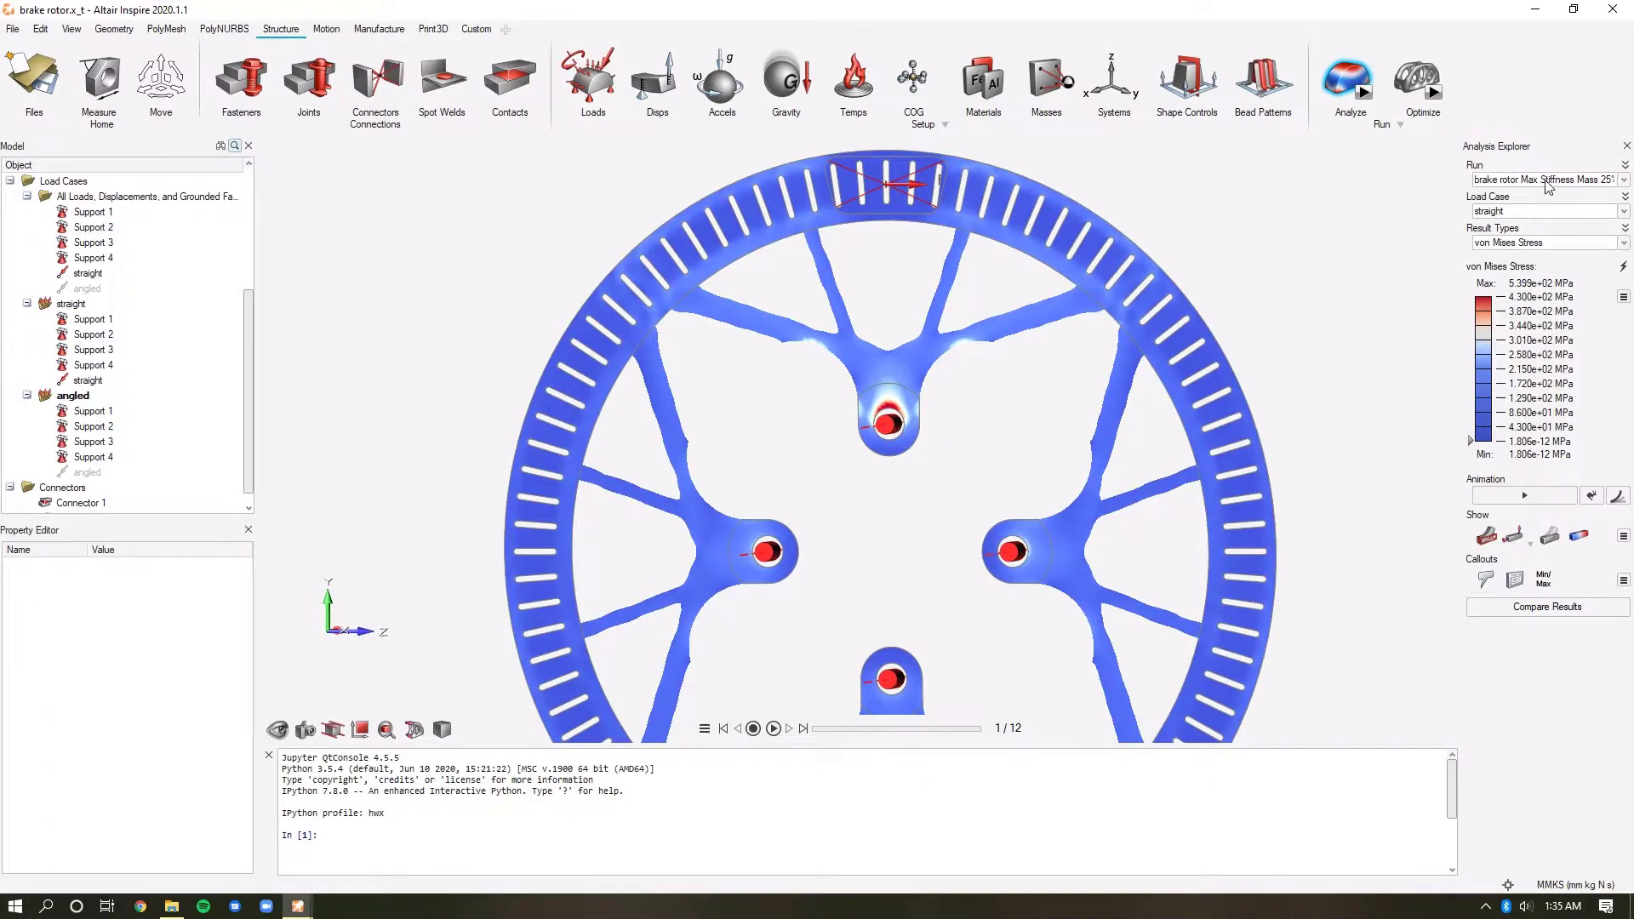
Switch the stress results to the angled load case, peaking at 434 MPa.
click(1533, 213)
click(1525, 239)
scroll(970, 422, down, 2)
scroll(979, 511, up, 6)
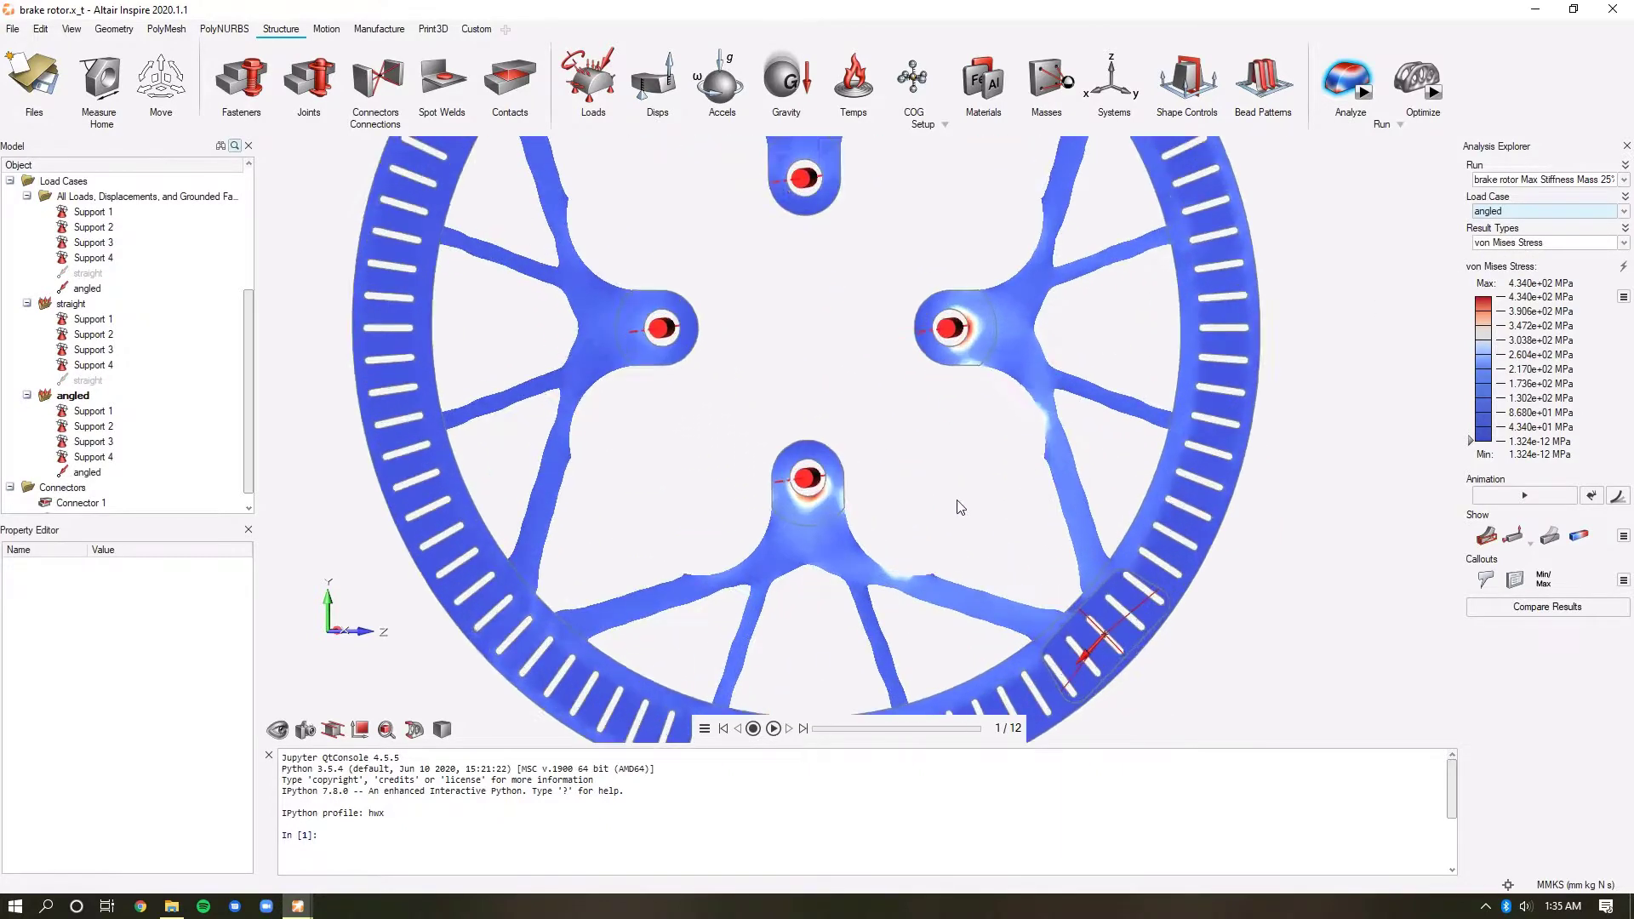
scroll(1043, 279, down, 1)
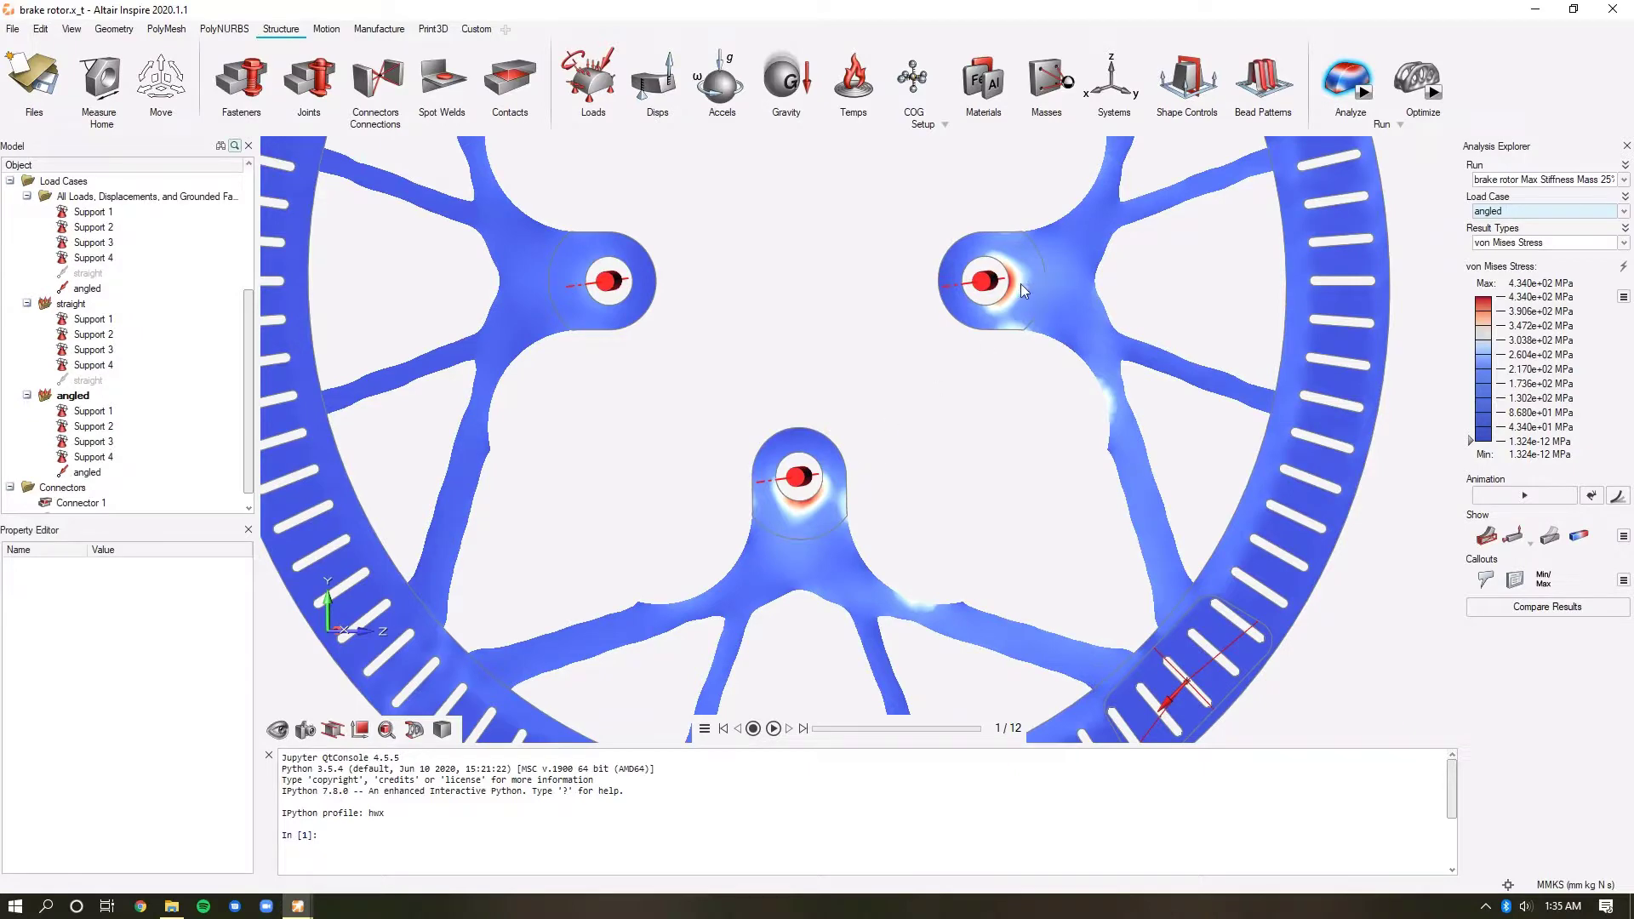
Close the stress results and fit the whole optimized rotor in the view.
scroll(936, 364, down, 2)
scroll(936, 364, down, 2)
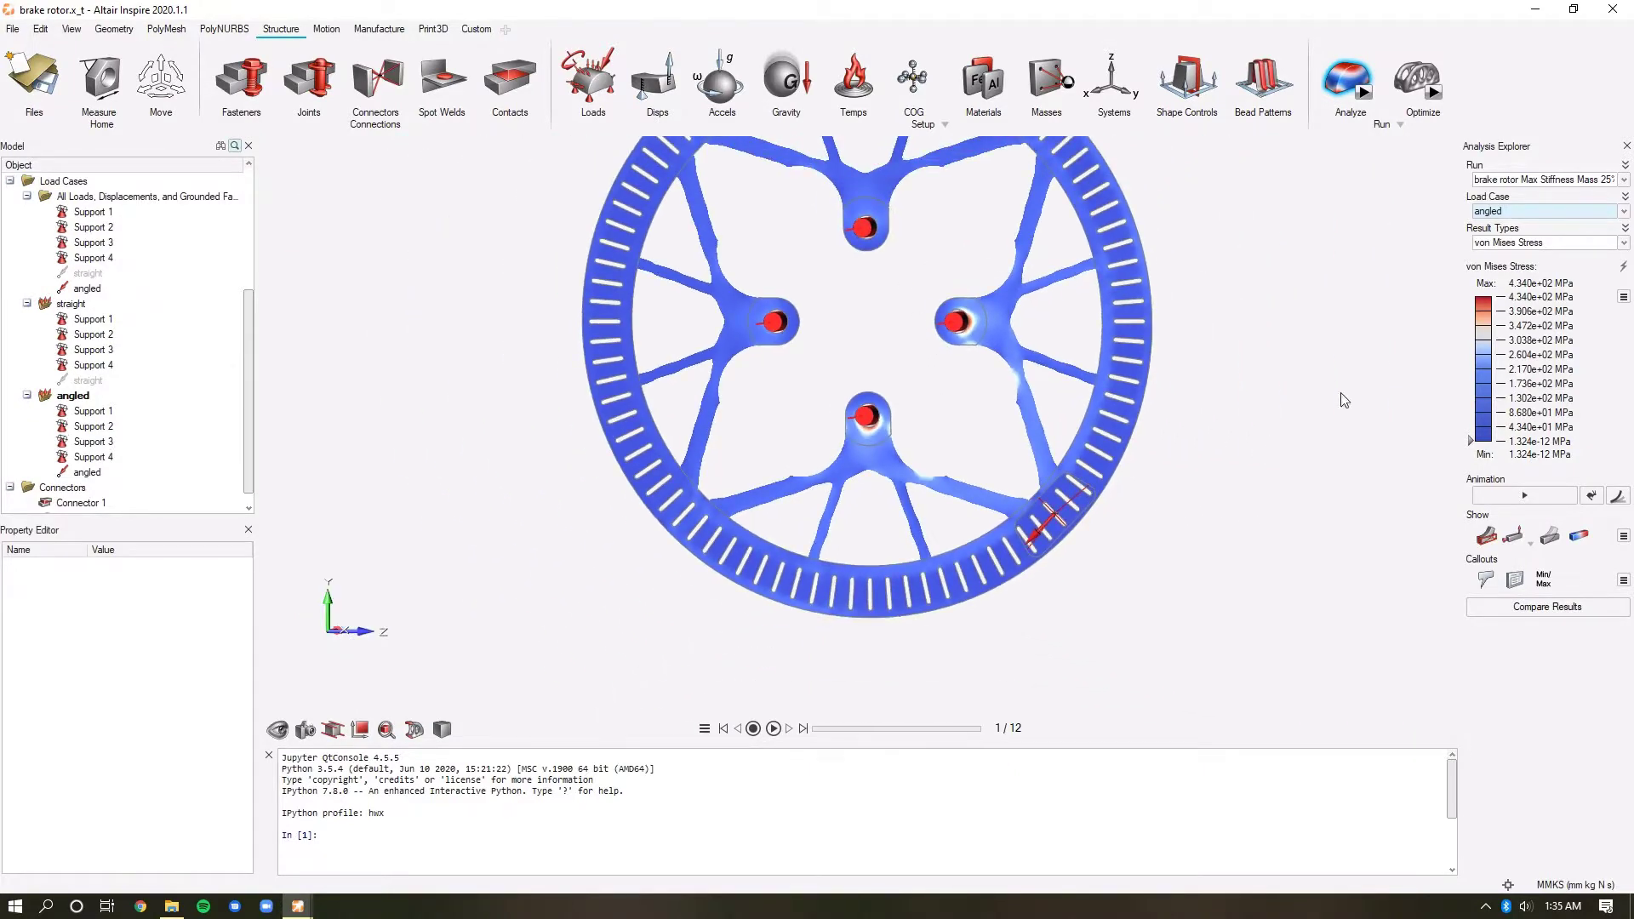
click(1626, 146)
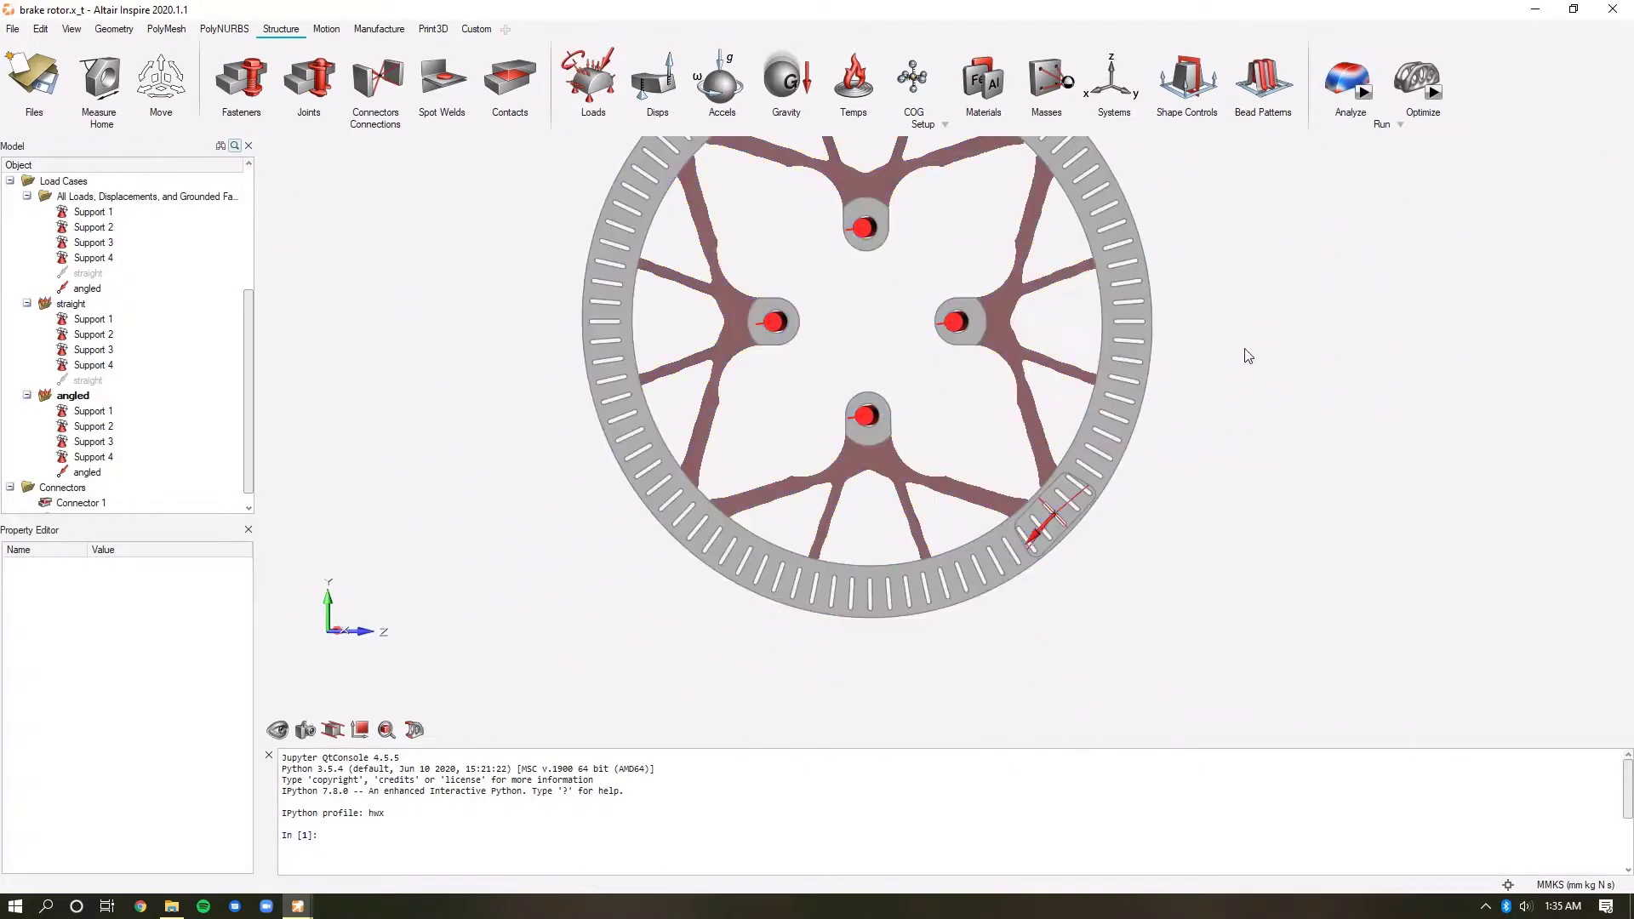
key(f)
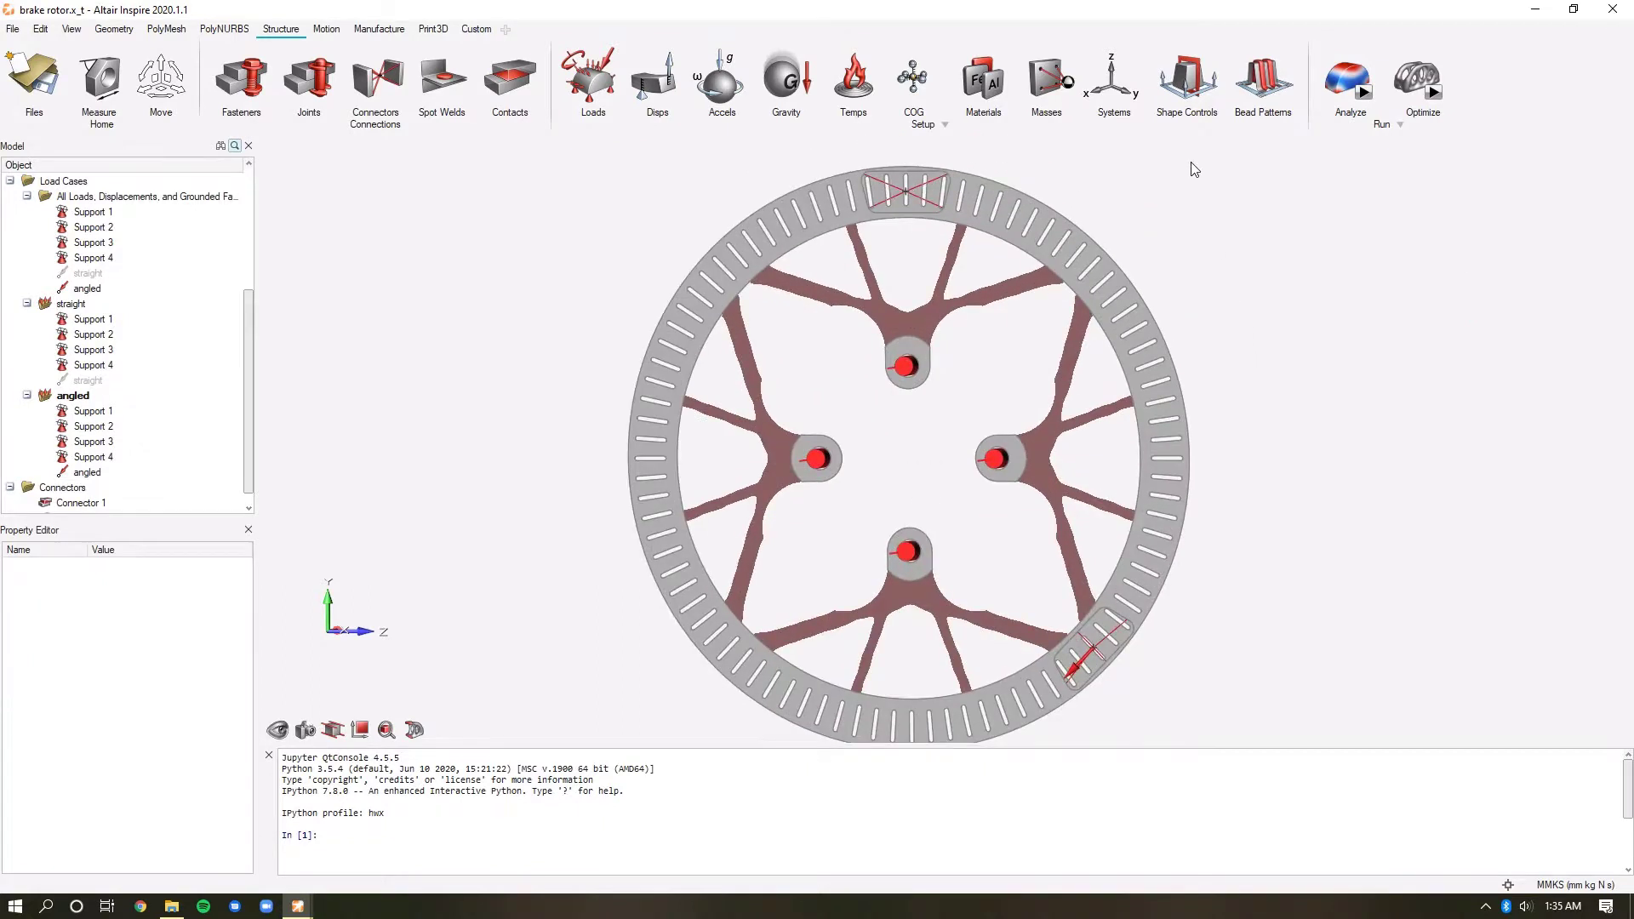